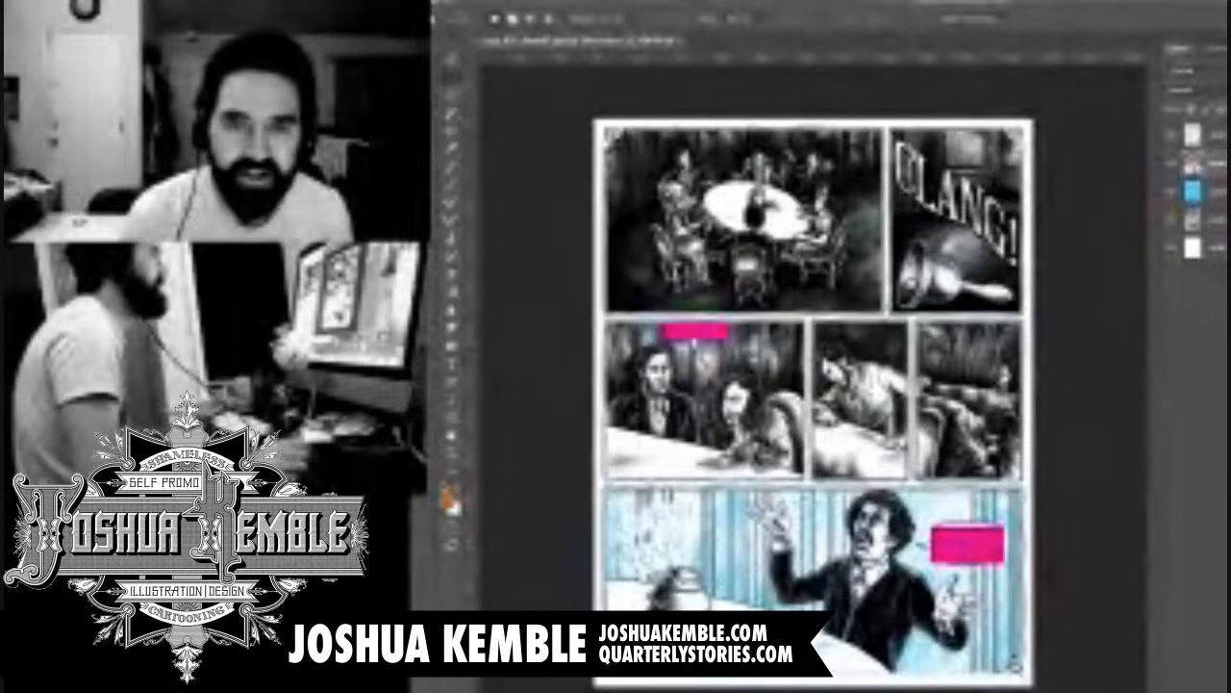
Ink the upper curl of the bottom panel's lower-left corner ornament in black over the blue sketch
{"action": "key", "text": "super+="}
{"action": "left_click_drag", "start_coordinate": [742, 419], "coordinate": [748, 265]}
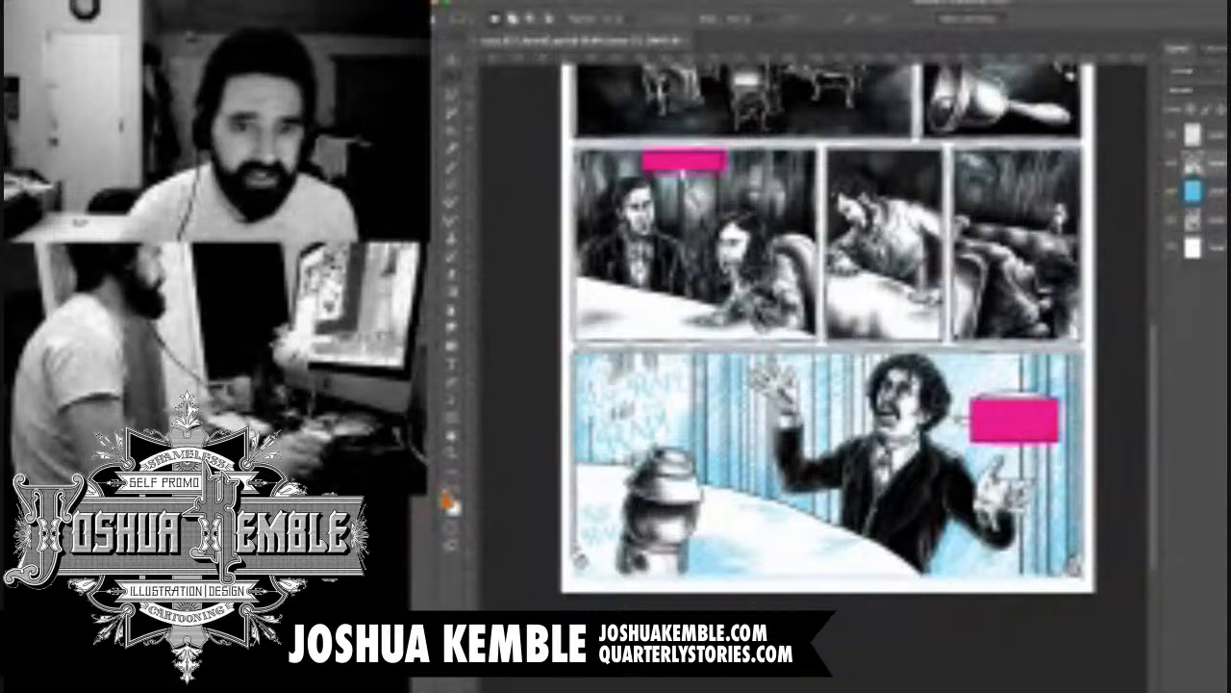
{"action": "scroll", "coordinate": [813, 327], "scroll_direction": "right", "scroll_amount": 5}
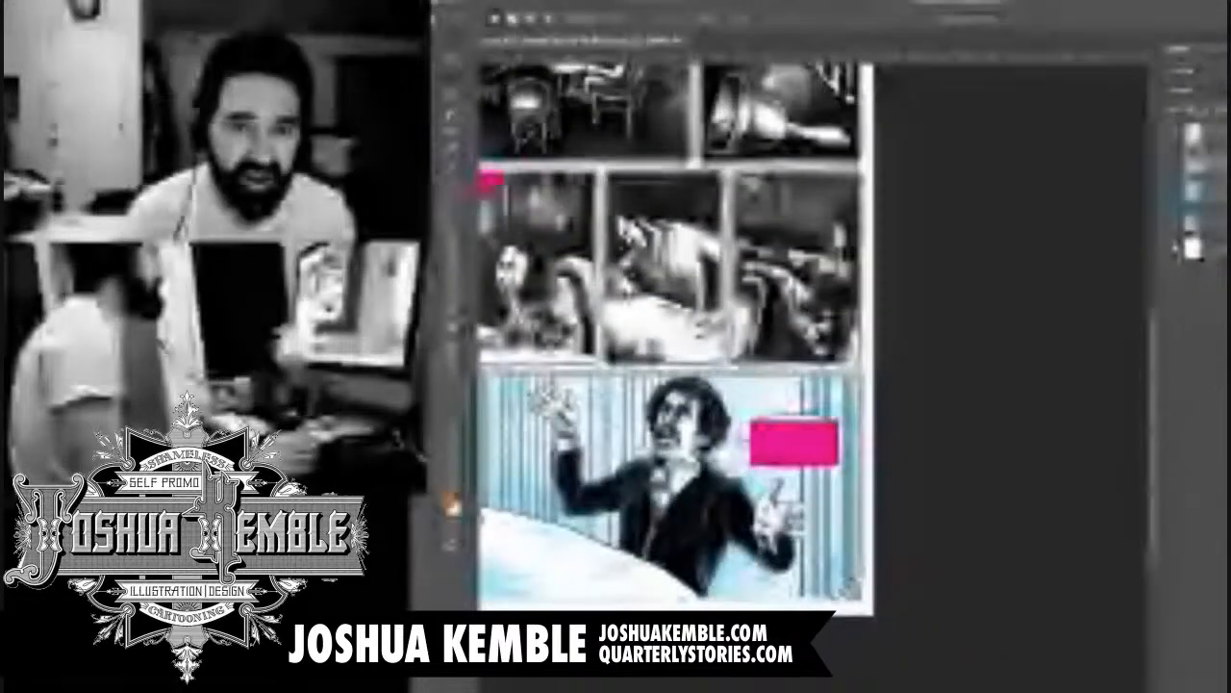
{"action": "left_click_drag", "start_coordinate": [674, 404], "coordinate": [875, 309]}
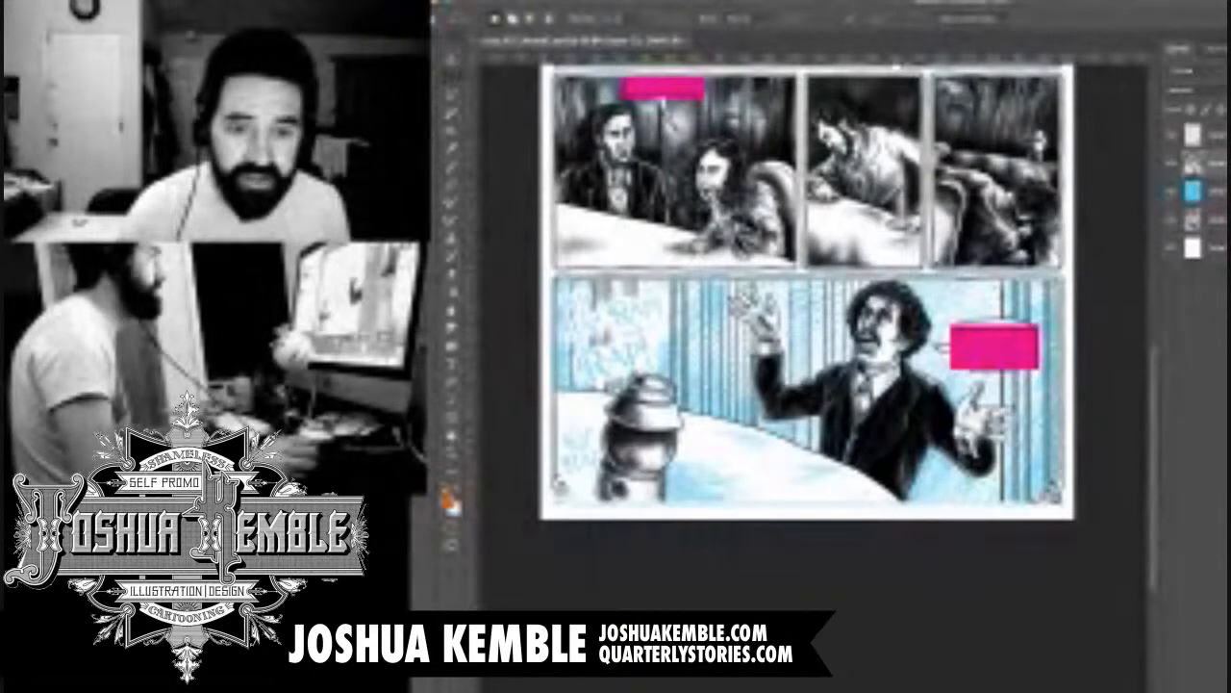
{"action": "scroll", "coordinate": [647, 365], "scroll_direction": "up", "scroll_amount": 3}
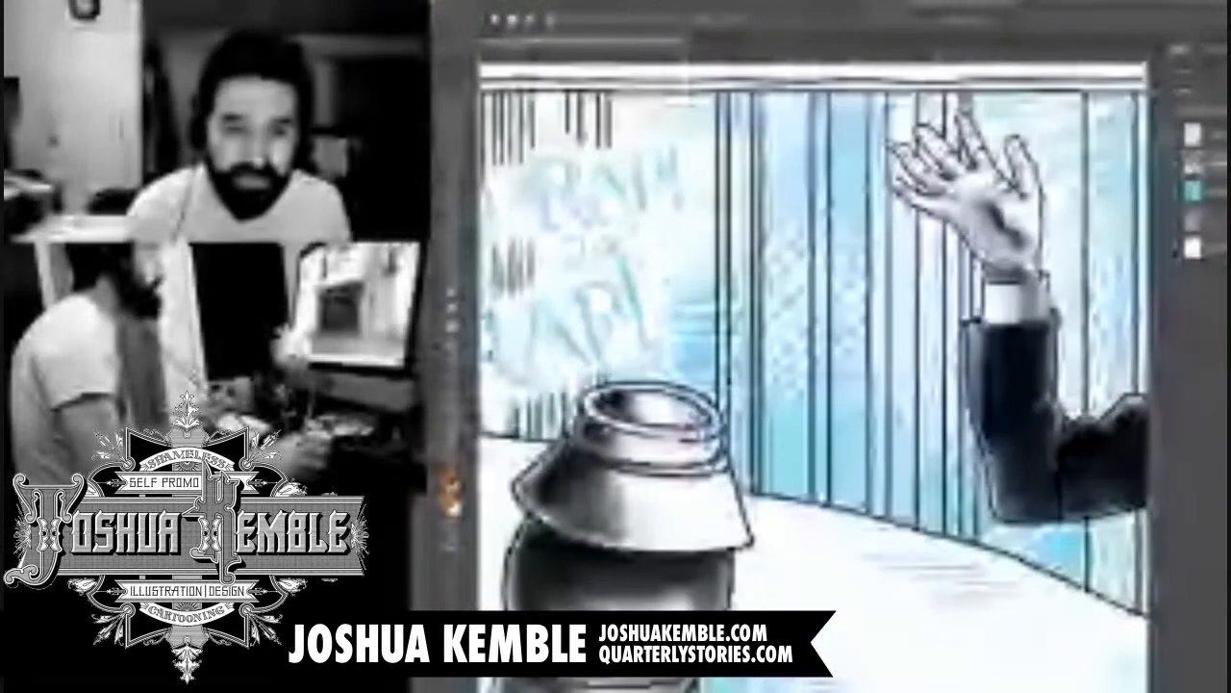
{"action": "left_click_drag", "start_coordinate": [692, 577], "coordinate": [928, 99]}
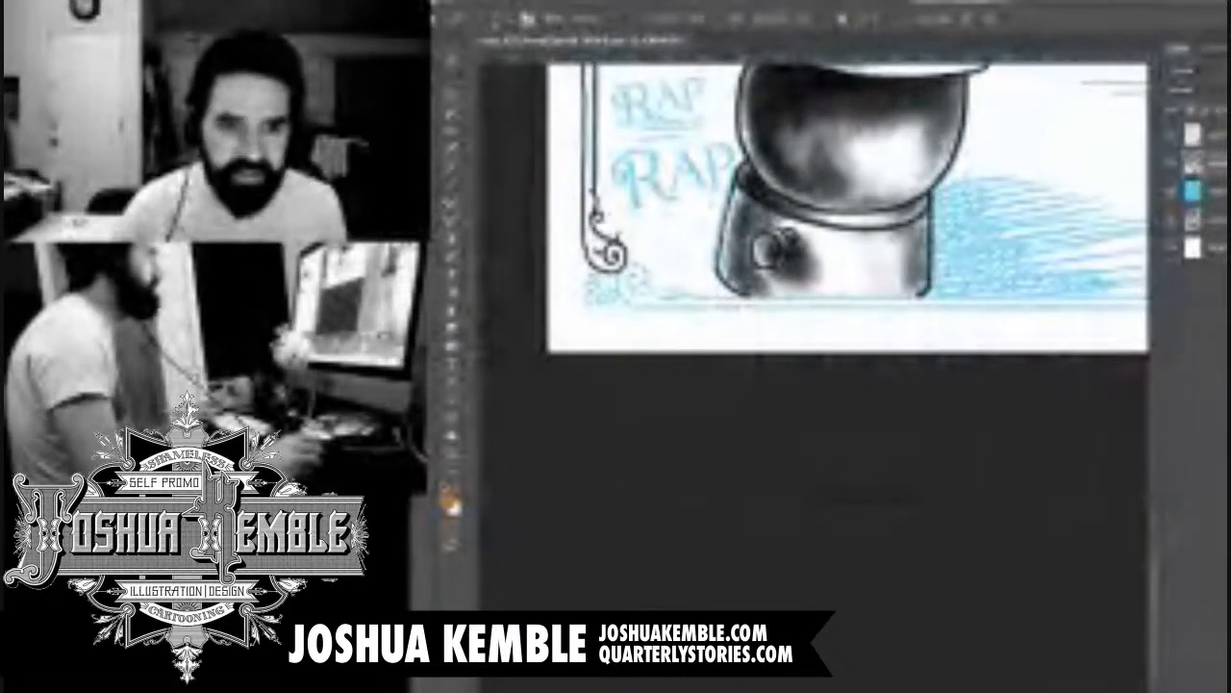
{"action": "scroll", "coordinate": [580, 291], "scroll_direction": "up", "scroll_amount": 4}
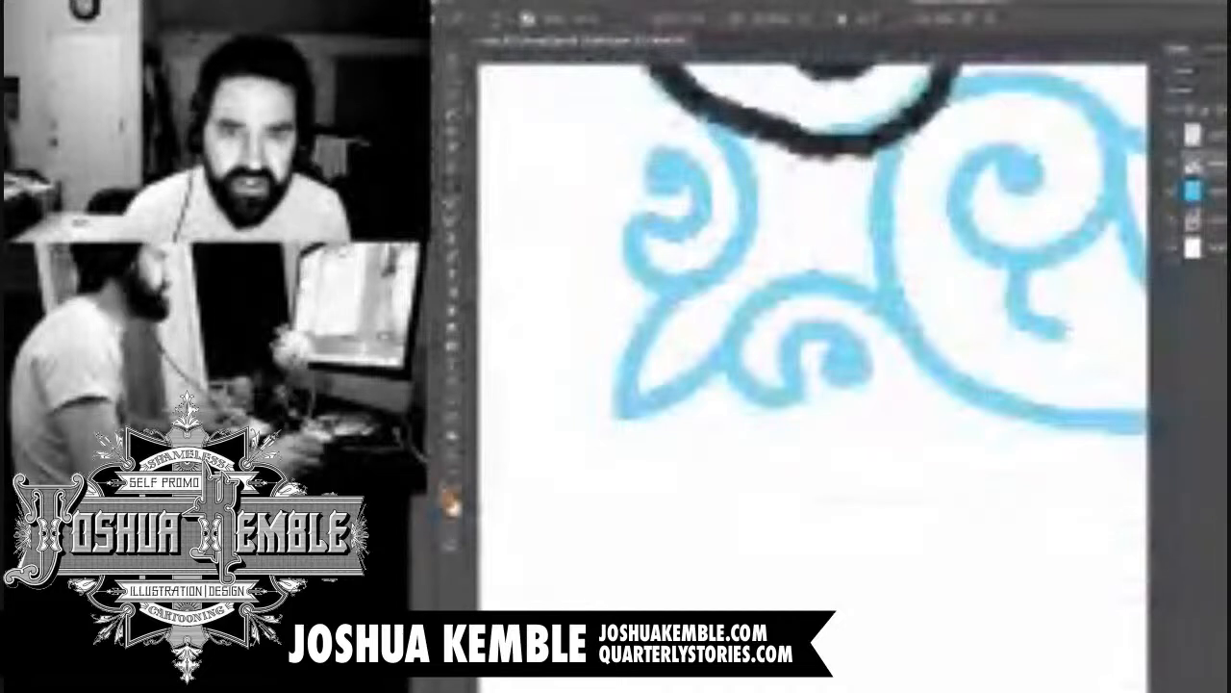
{"action": "mouse_move", "coordinate": [665, 168]}
{"action": "left_mouse_down"}
{"action": "mouse_move", "coordinate": [685, 170]}
{"action": "mouse_move", "coordinate": [672, 166]}
{"action": "left_mouse_up"}
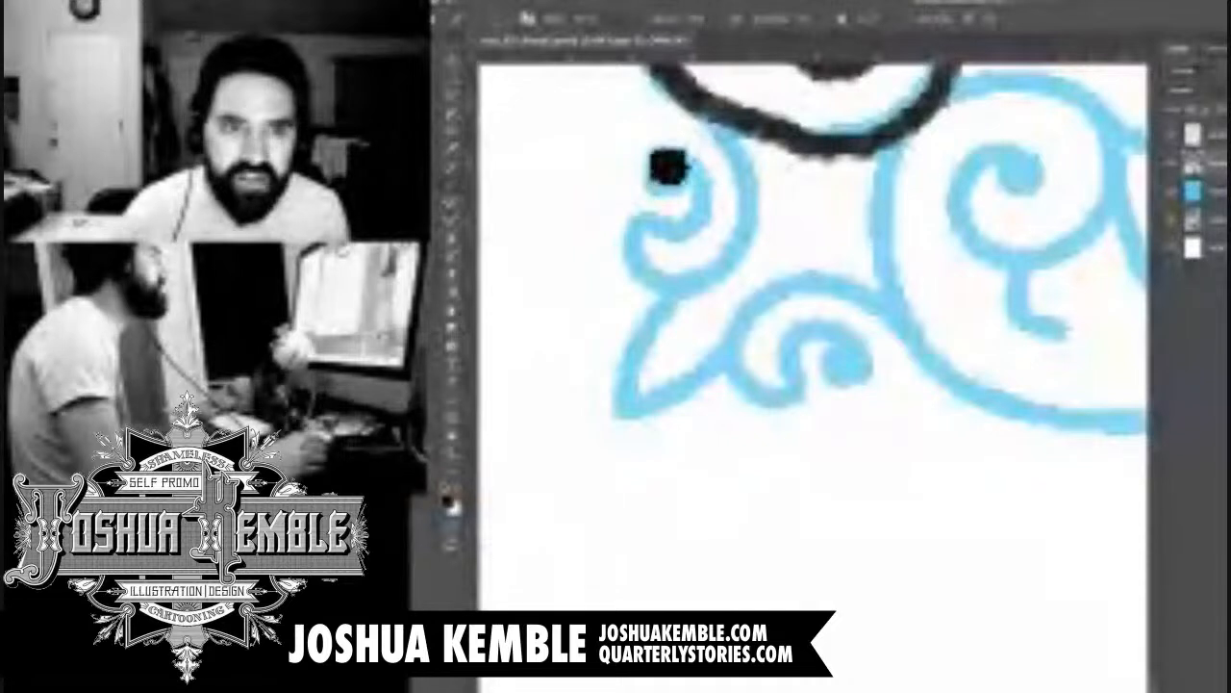
{"action": "key", "text": "ctrl+z"}
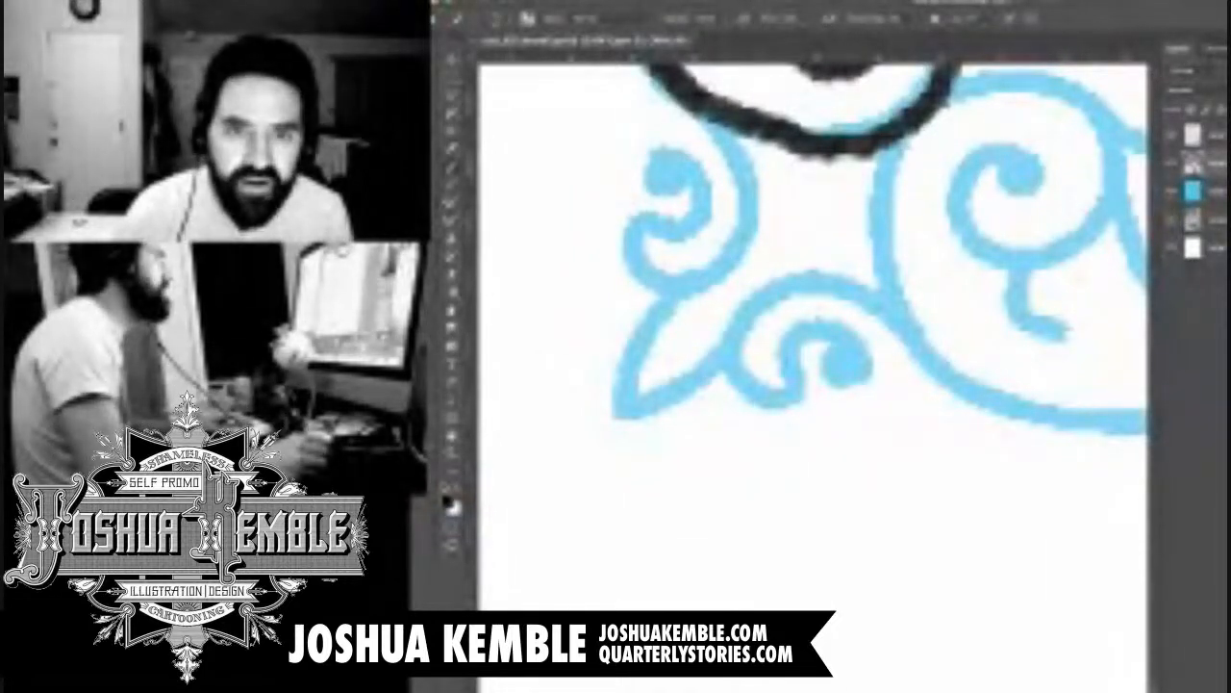
{"action": "left_click_drag", "start_coordinate": [660, 171], "coordinate": [674, 179]}
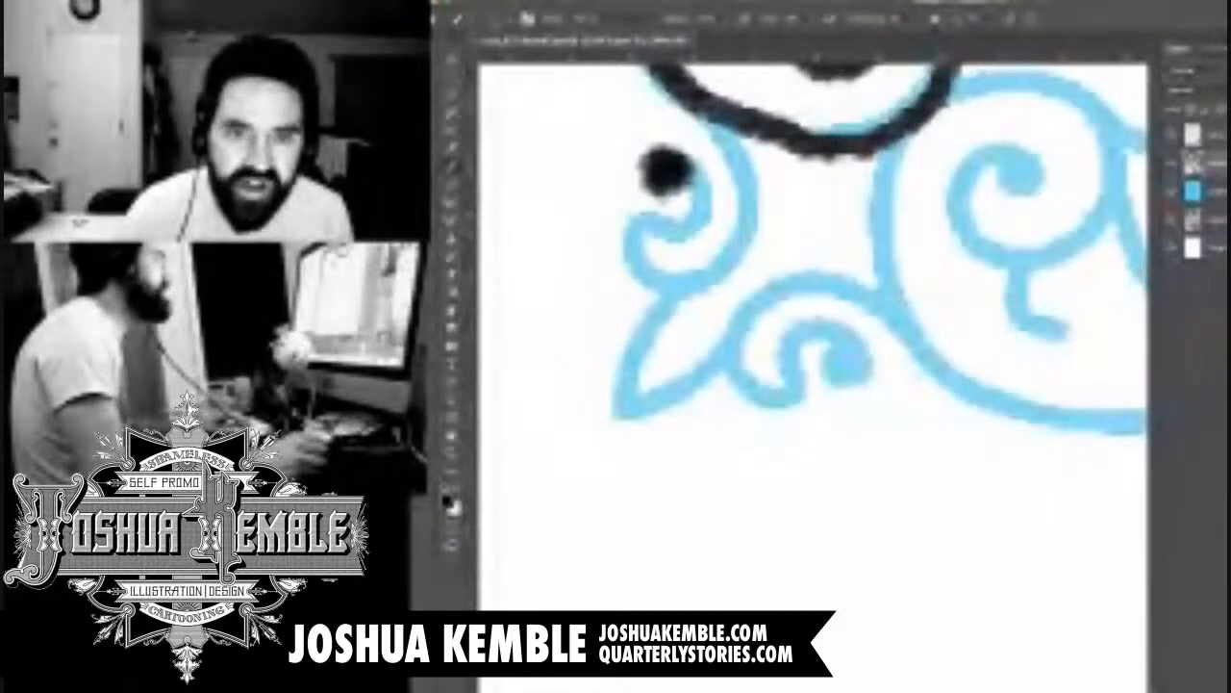
{"action": "left_click_drag", "start_coordinate": [645, 221], "coordinate": [700, 227]}
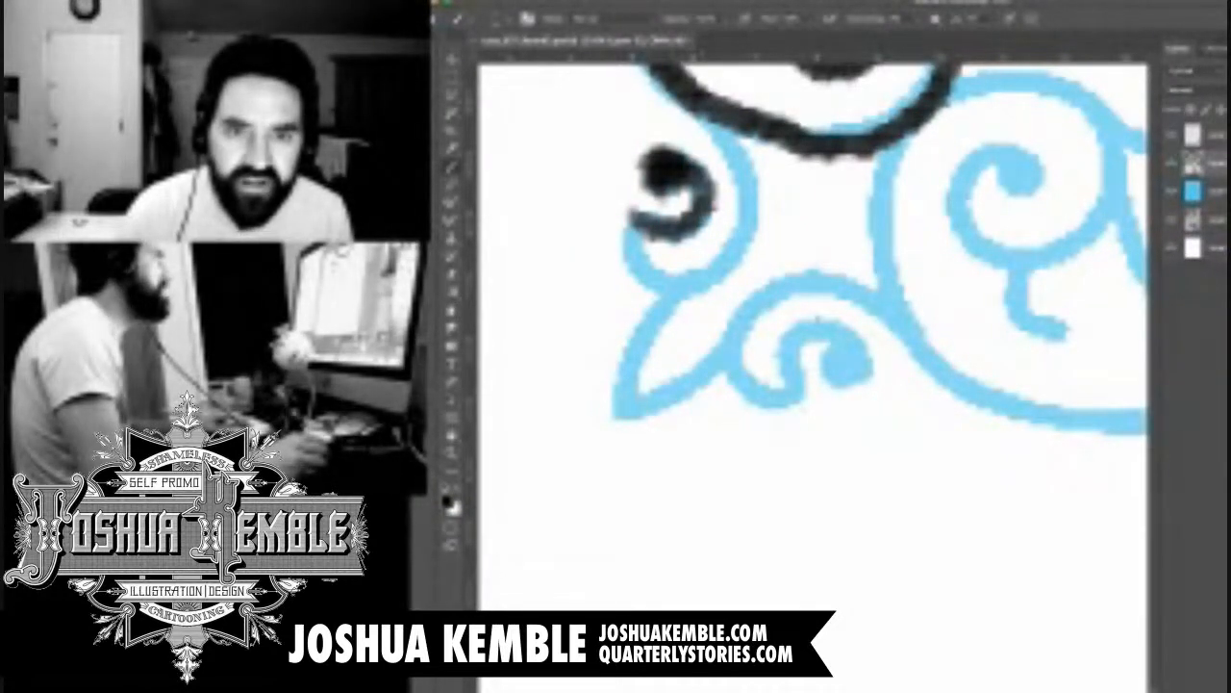
{"action": "mouse_move", "coordinate": [630, 274]}
{"action": "left_mouse_down"}
{"action": "mouse_move", "coordinate": [666, 291]}
{"action": "mouse_move", "coordinate": [733, 258]}
{"action": "mouse_move", "coordinate": [749, 193]}
{"action": "mouse_move", "coordinate": [700, 108]}
{"action": "left_mouse_up"}
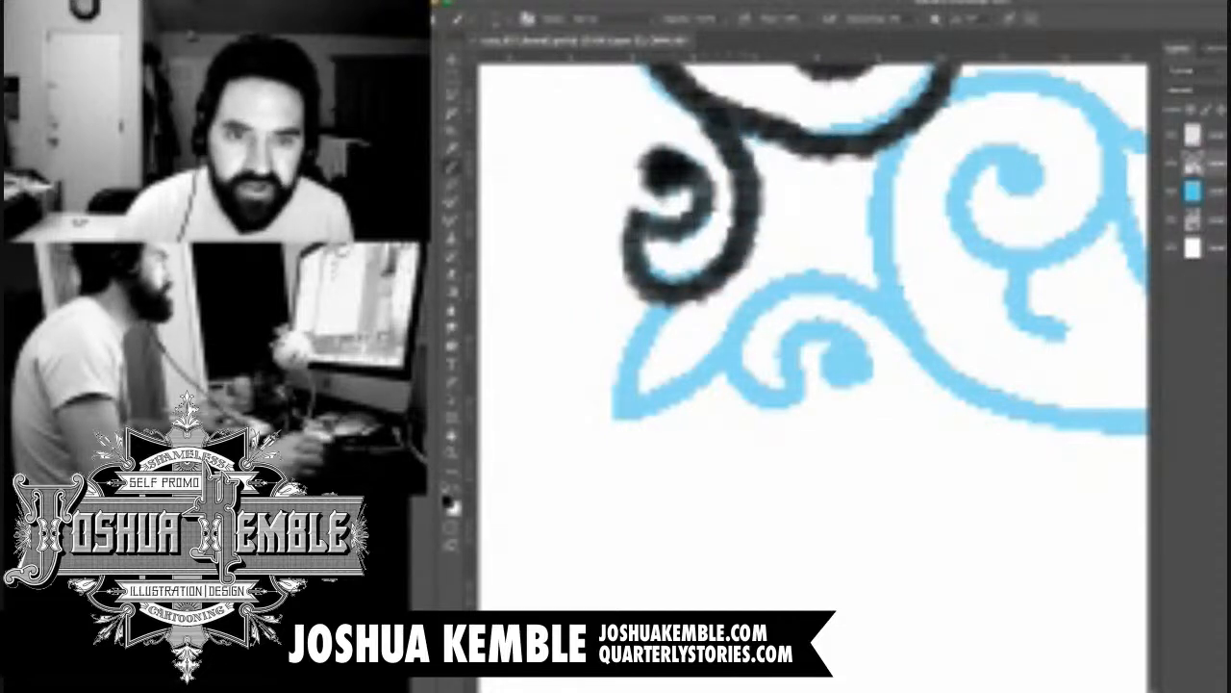
Ink the pointed leaf and the small lower scroll of the corner ornament in black
{"action": "mouse_move", "coordinate": [646, 306]}
{"action": "left_mouse_down"}
{"action": "mouse_move", "coordinate": [608, 394]}
{"action": "mouse_move", "coordinate": [616, 418]}
{"action": "mouse_move", "coordinate": [723, 364]}
{"action": "mouse_move", "coordinate": [747, 318]}
{"action": "mouse_move", "coordinate": [801, 282]}
{"action": "mouse_move", "coordinate": [887, 295]}
{"action": "mouse_move", "coordinate": [909, 320]}
{"action": "left_mouse_up"}
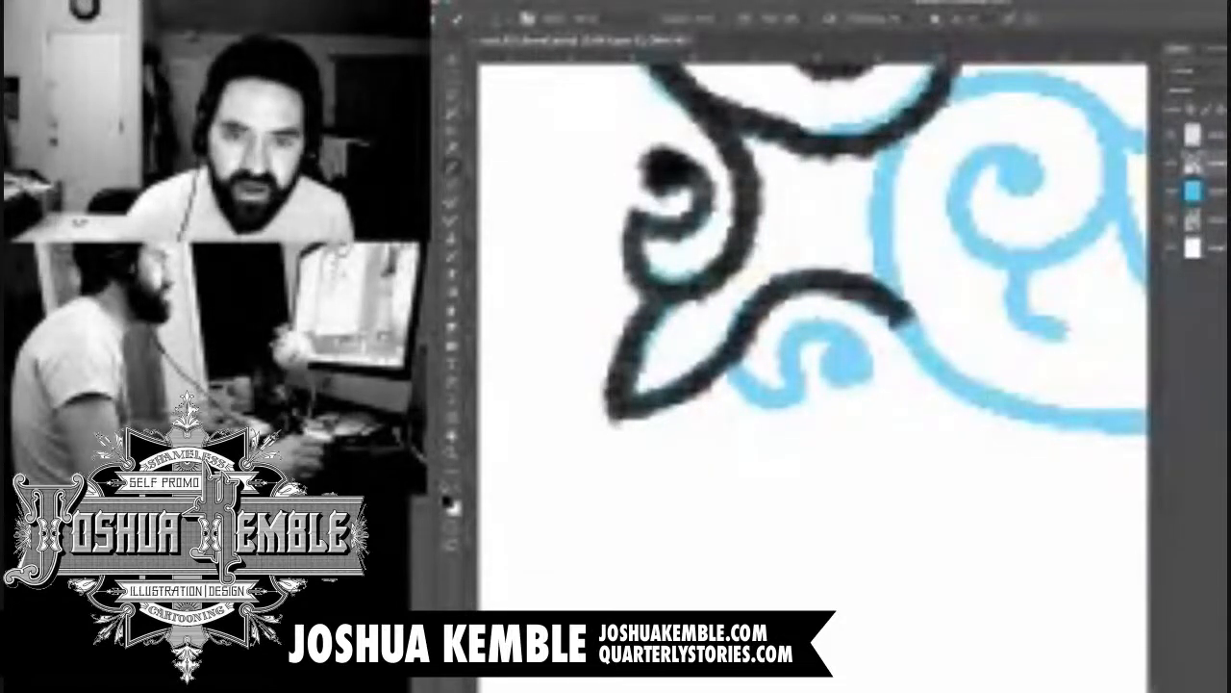
{"action": "mouse_move", "coordinate": [720, 357]}
{"action": "left_mouse_down"}
{"action": "mouse_move", "coordinate": [767, 416]}
{"action": "mouse_move", "coordinate": [808, 412]}
{"action": "left_mouse_up"}
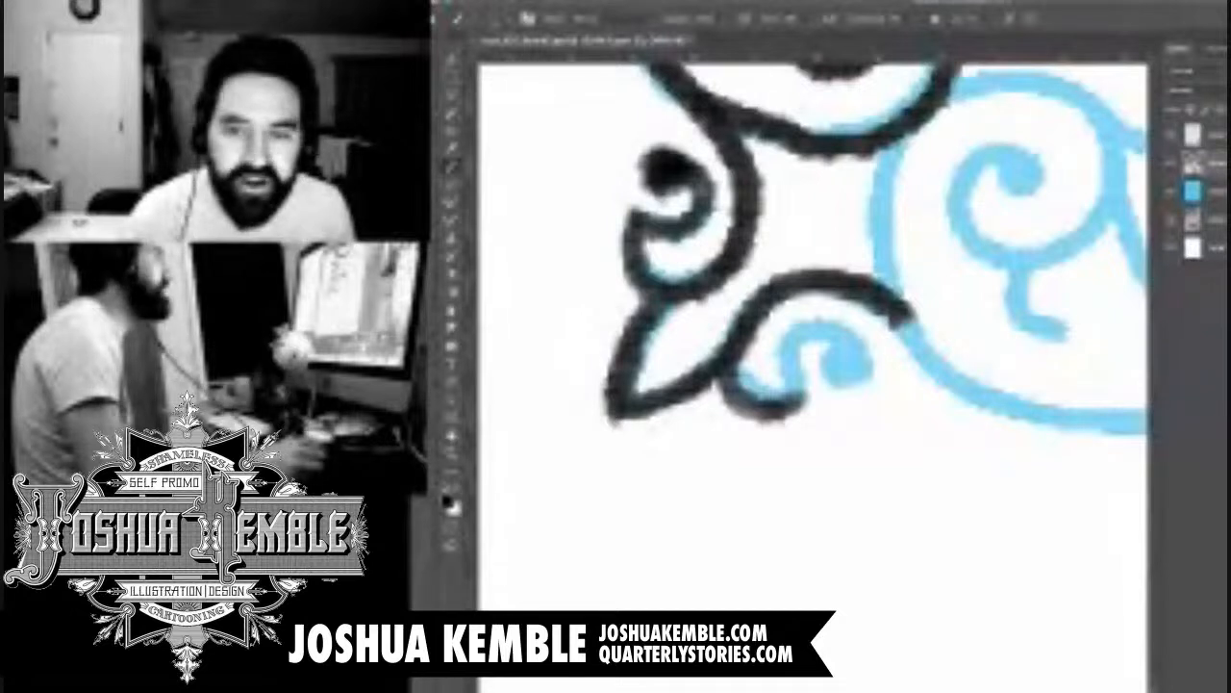
{"action": "mouse_move", "coordinate": [784, 397]}
{"action": "left_mouse_down"}
{"action": "mouse_move", "coordinate": [796, 342]}
{"action": "mouse_move", "coordinate": [829, 327]}
{"action": "mouse_move", "coordinate": [851, 370]}
{"action": "mouse_move", "coordinate": [861, 364]}
{"action": "left_mouse_up"}
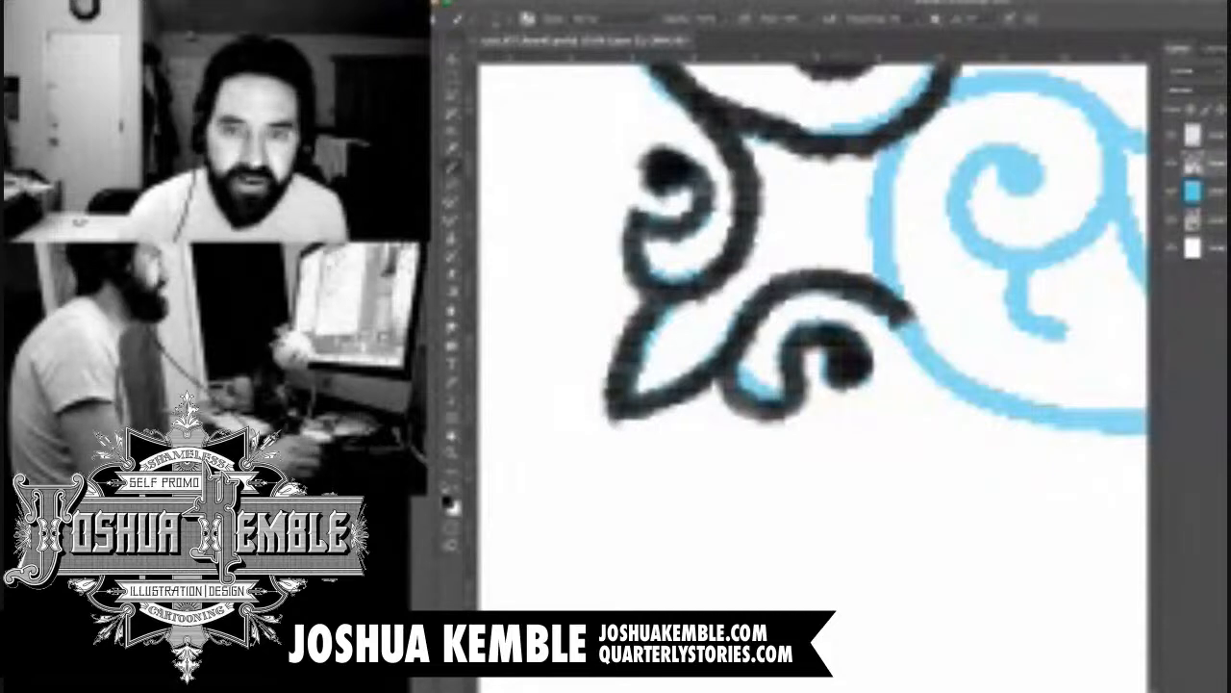
Ink the larger spiral beside the leaf, including its two small tendrils and the outer curve sweeping into the border
{"action": "left_click_drag", "start_coordinate": [861, 364], "coordinate": [651, 551]}
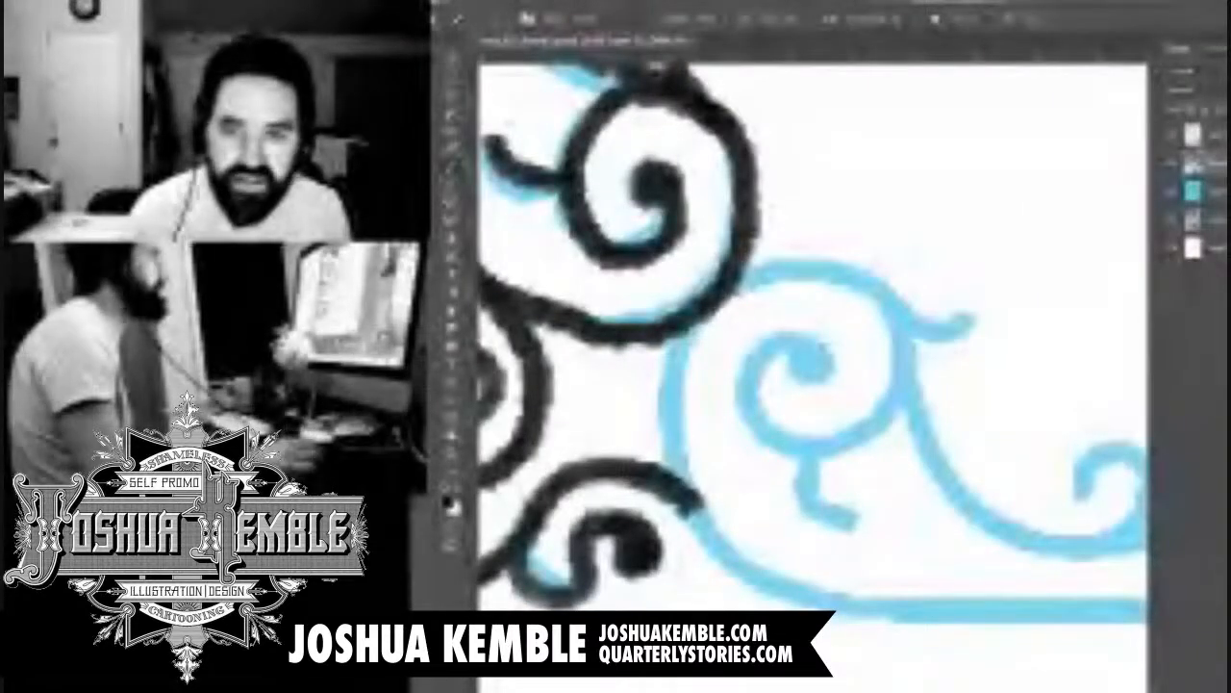
{"action": "mouse_move", "coordinate": [806, 358]}
{"action": "left_mouse_down"}
{"action": "mouse_move", "coordinate": [770, 337]}
{"action": "mouse_move", "coordinate": [745, 346]}
{"action": "mouse_move", "coordinate": [745, 404]}
{"action": "mouse_move", "coordinate": [788, 444]}
{"action": "mouse_move", "coordinate": [883, 408]}
{"action": "mouse_move", "coordinate": [902, 388]}
{"action": "mouse_move", "coordinate": [906, 353]}
{"action": "mouse_move", "coordinate": [882, 300]}
{"action": "mouse_move", "coordinate": [843, 271]}
{"action": "mouse_move", "coordinate": [770, 266]}
{"action": "mouse_move", "coordinate": [714, 294]}
{"action": "left_mouse_up"}
{"action": "mouse_move", "coordinate": [970, 314]}
{"action": "left_mouse_down"}
{"action": "mouse_move", "coordinate": [902, 310]}
{"action": "mouse_move", "coordinate": [869, 273]}
{"action": "left_mouse_up"}
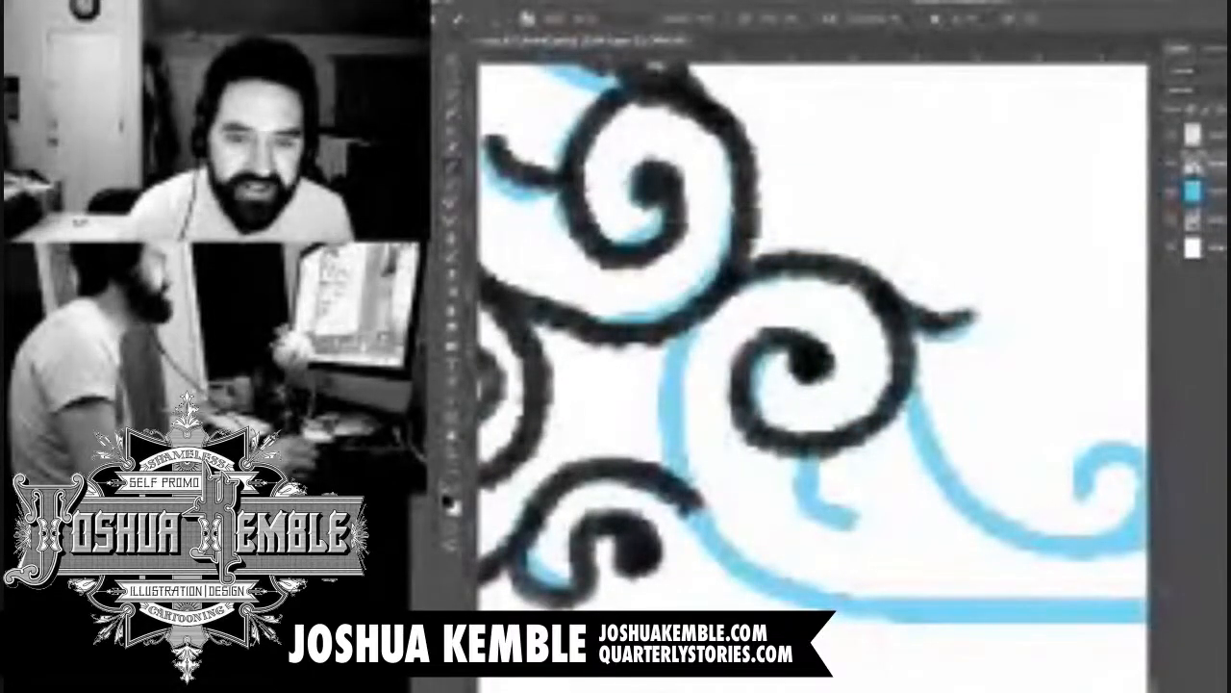
{"action": "mouse_move", "coordinate": [755, 567]}
{"action": "left_mouse_down"}
{"action": "mouse_move", "coordinate": [687, 500]}
{"action": "mouse_move", "coordinate": [663, 419]}
{"action": "mouse_move", "coordinate": [658, 370]}
{"action": "mouse_move", "coordinate": [702, 313]}
{"action": "left_mouse_up"}
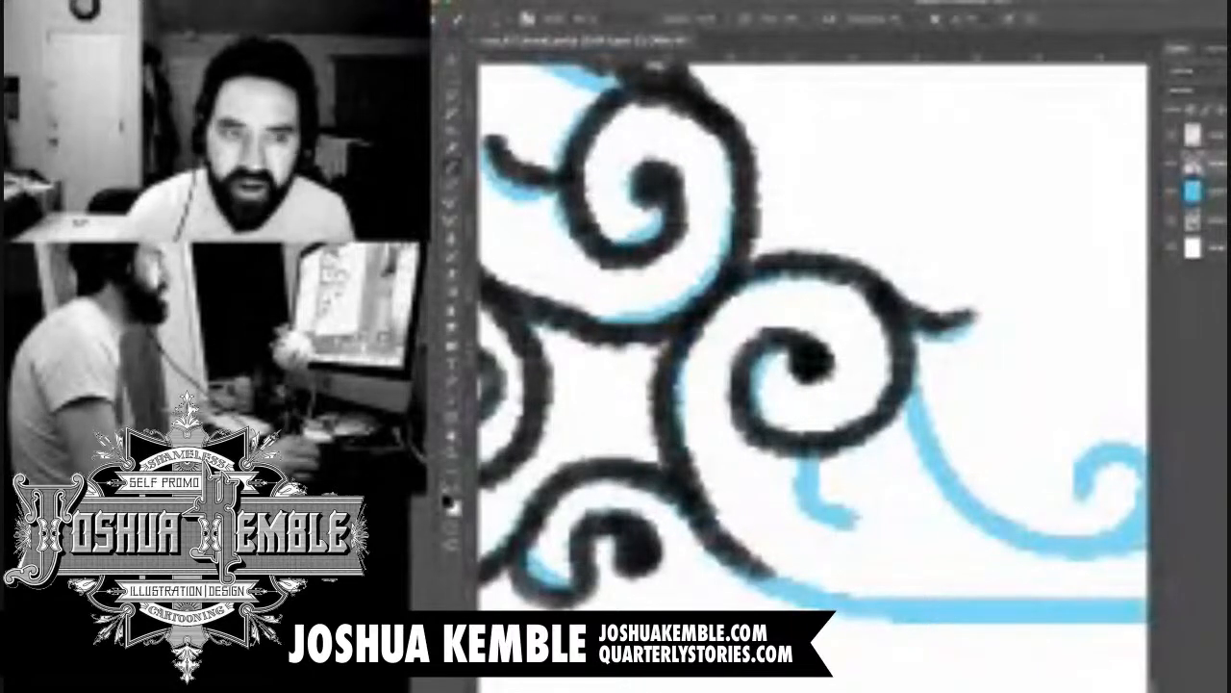
{"action": "left_click_drag", "start_coordinate": [832, 517], "coordinate": [797, 450]}
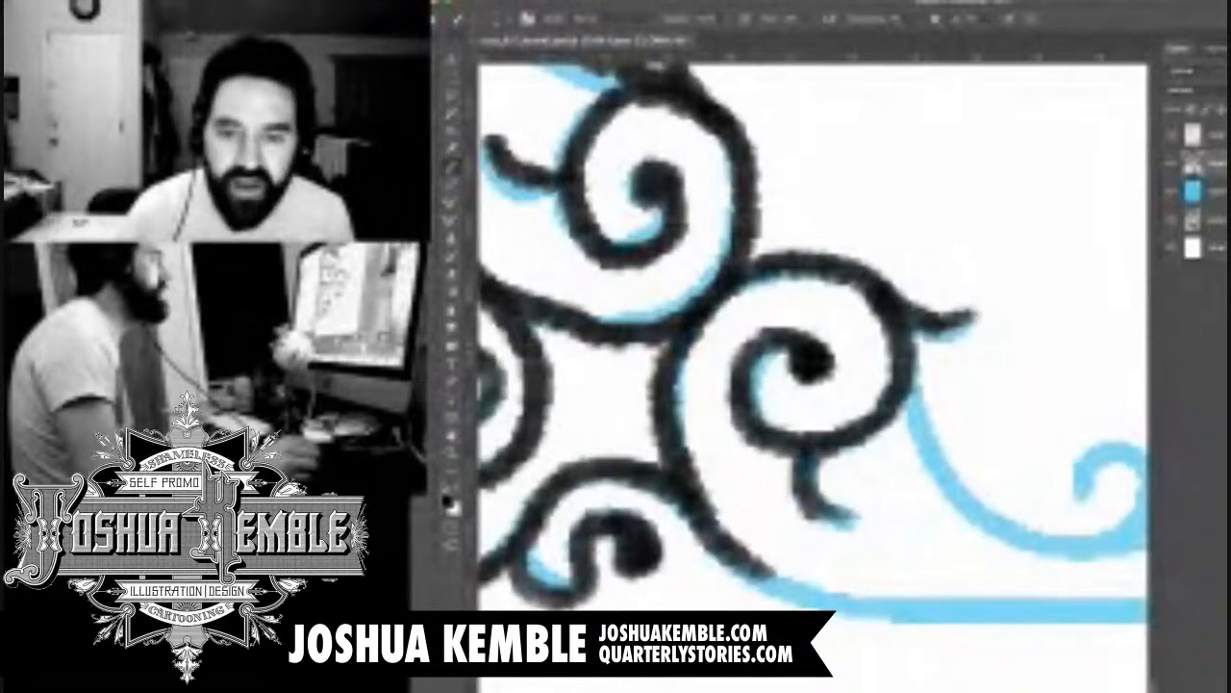
{"action": "left_click_drag", "start_coordinate": [850, 523], "coordinate": [817, 510]}
Ink the flowing curve from the spiral, its hooked curl and the wavy section leading to the upper border line
{"action": "mouse_move", "coordinate": [904, 462]}
{"action": "left_mouse_down"}
{"action": "mouse_move", "coordinate": [731, 439]}
{"action": "mouse_move", "coordinate": [679, 409]}
{"action": "mouse_move", "coordinate": [677, 382]}
{"action": "mouse_move", "coordinate": [707, 333]}
{"action": "left_mouse_up"}
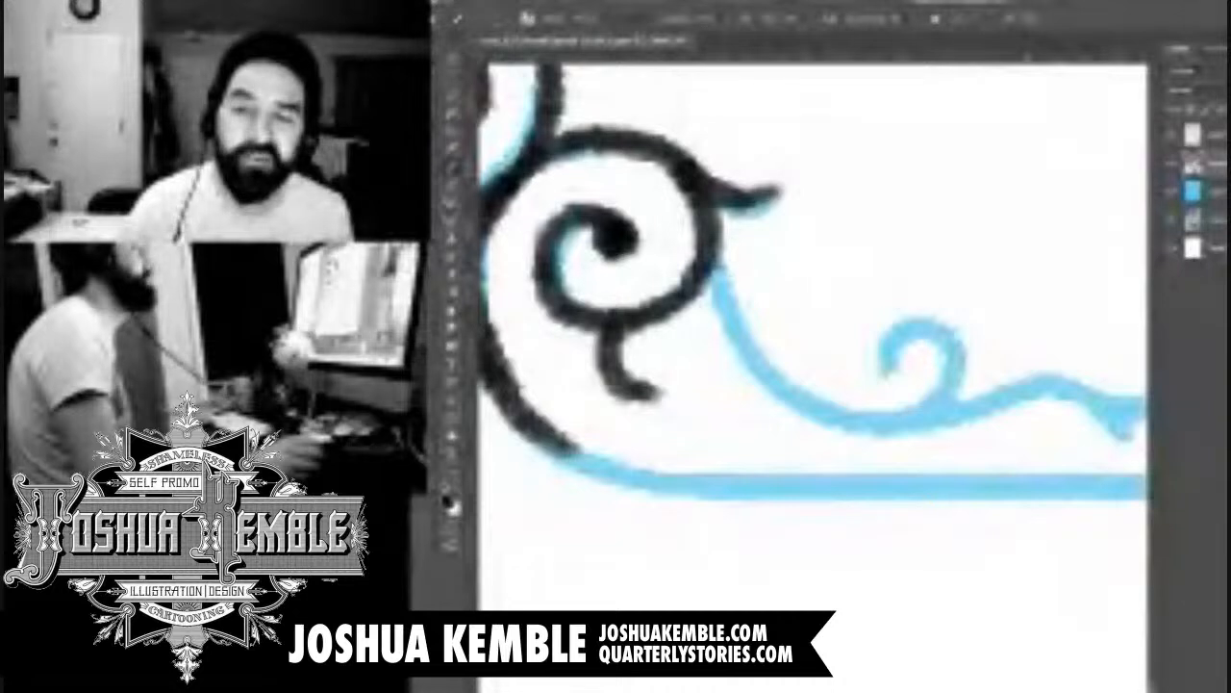
{"action": "mouse_move", "coordinate": [891, 371]}
{"action": "left_mouse_down"}
{"action": "mouse_move", "coordinate": [926, 318]}
{"action": "mouse_move", "coordinate": [956, 351]}
{"action": "mouse_move", "coordinate": [941, 390]}
{"action": "mouse_move", "coordinate": [912, 412]}
{"action": "mouse_move", "coordinate": [820, 423]}
{"action": "mouse_move", "coordinate": [785, 409]}
{"action": "mouse_move", "coordinate": [733, 351]}
{"action": "mouse_move", "coordinate": [710, 204]}
{"action": "left_mouse_up"}
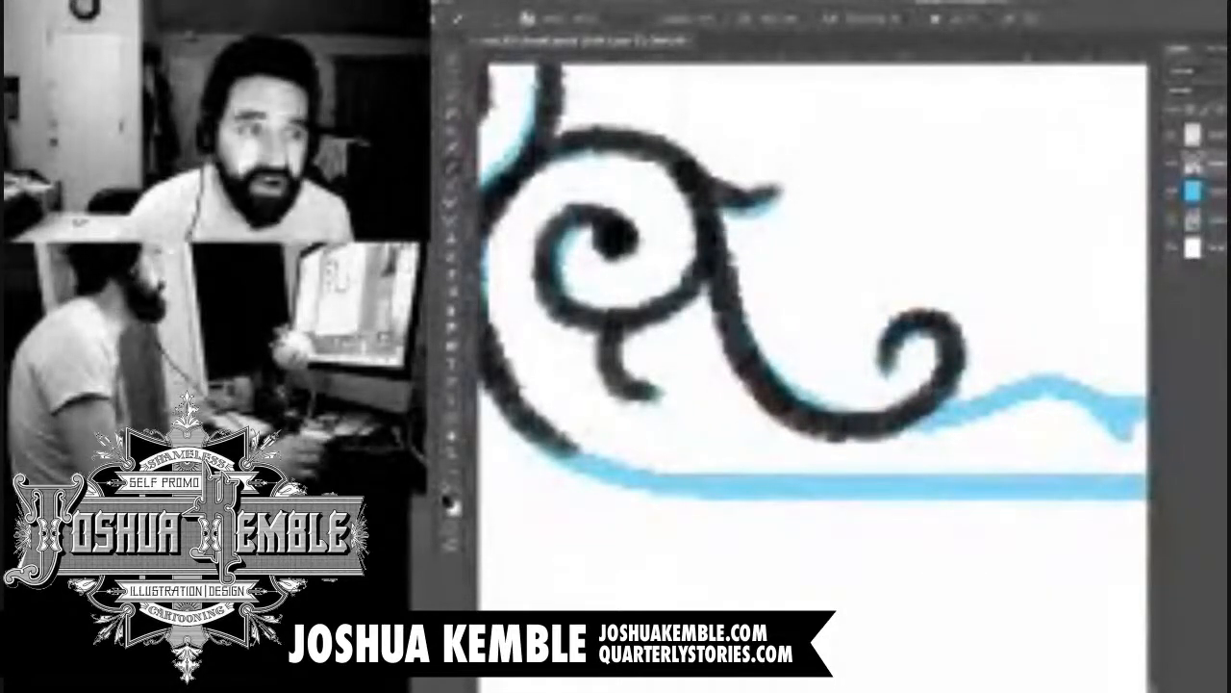
{"action": "left_click_drag", "start_coordinate": [866, 376], "coordinate": [665, 352]}
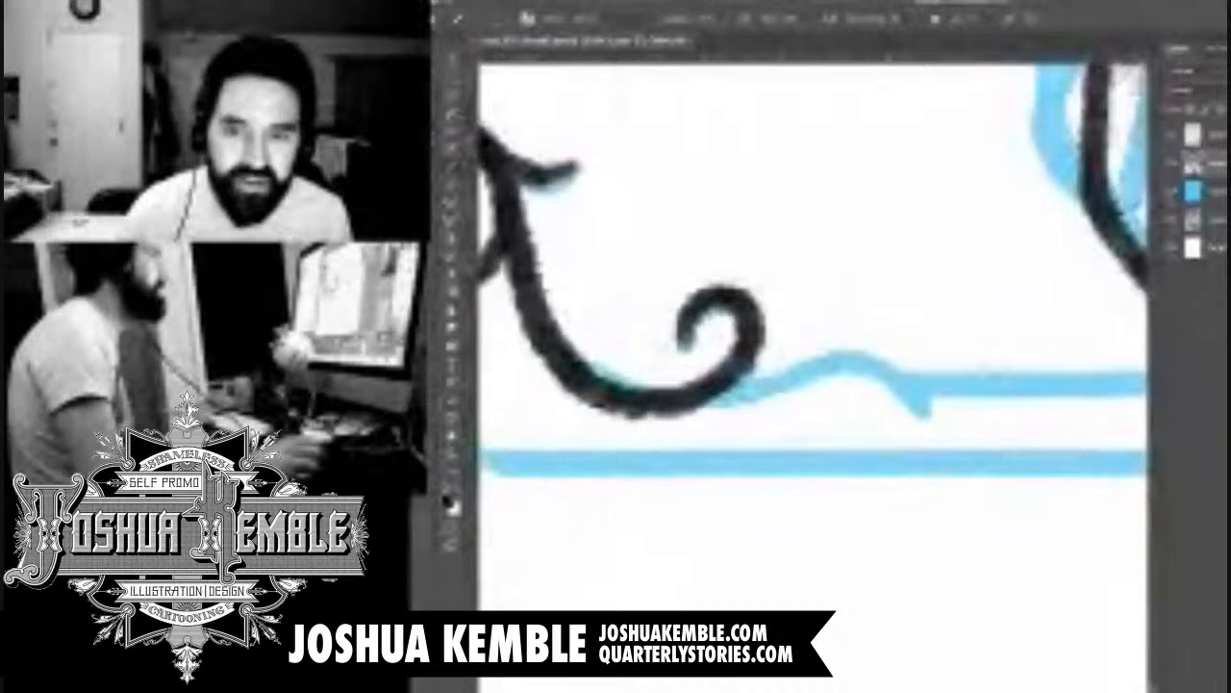
{"action": "mouse_move", "coordinate": [924, 409]}
{"action": "left_mouse_down"}
{"action": "mouse_move", "coordinate": [817, 358]}
{"action": "mouse_move", "coordinate": [616, 419]}
{"action": "left_mouse_up"}
Ink the upper of the two bottom border lines from the ornament's end to beneath the jar's base
{"action": "left_click_drag", "start_coordinate": [1006, 352], "coordinate": [624, 364]}
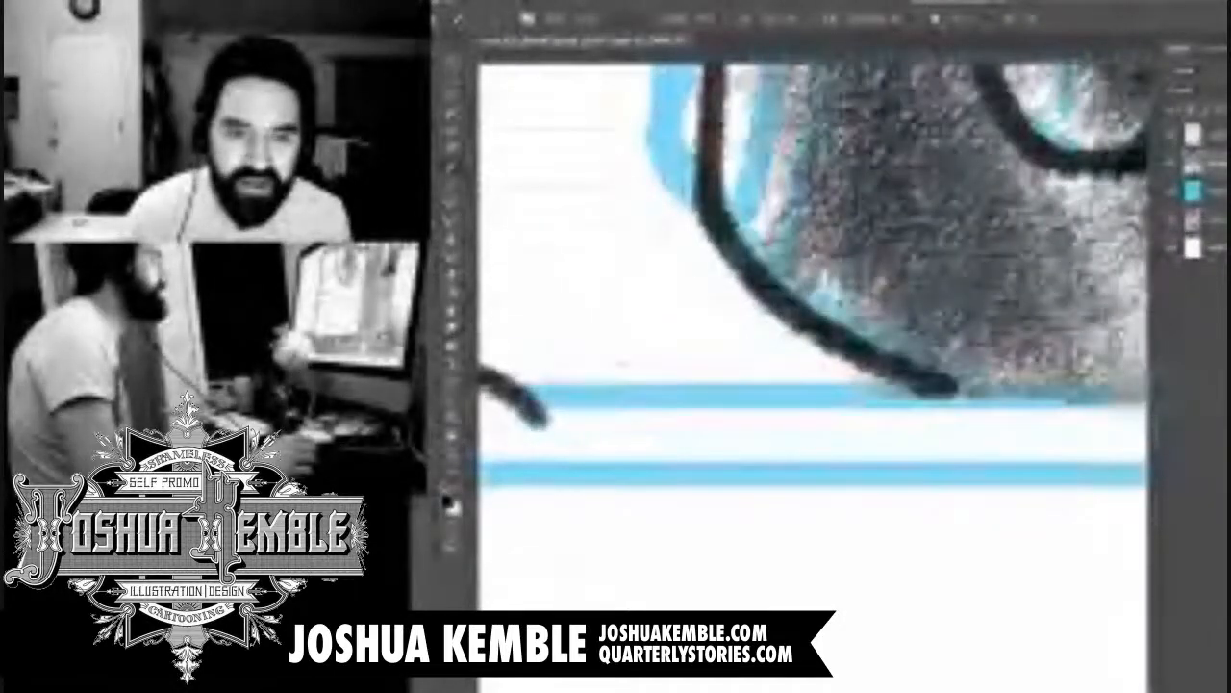
{"action": "mouse_move", "coordinate": [534, 412]}
{"action": "left_mouse_down"}
{"action": "mouse_move", "coordinate": [562, 398]}
{"action": "mouse_move", "coordinate": [856, 394]}
{"action": "left_mouse_up"}
{"action": "mouse_move", "coordinate": [529, 409]}
{"action": "left_mouse_down"}
{"action": "mouse_move", "coordinate": [550, 435]}
{"action": "mouse_move", "coordinate": [954, 387]}
{"action": "mouse_move", "coordinate": [1046, 395]}
{"action": "mouse_move", "coordinate": [555, 371]}
{"action": "mouse_move", "coordinate": [531, 375]}
{"action": "mouse_move", "coordinate": [1036, 367]}
{"action": "mouse_move", "coordinate": [568, 379]}
{"action": "mouse_move", "coordinate": [1045, 385]}
{"action": "mouse_move", "coordinate": [728, 374]}
{"action": "mouse_move", "coordinate": [930, 384]}
{"action": "mouse_move", "coordinate": [1066, 373]}
{"action": "left_mouse_up"}
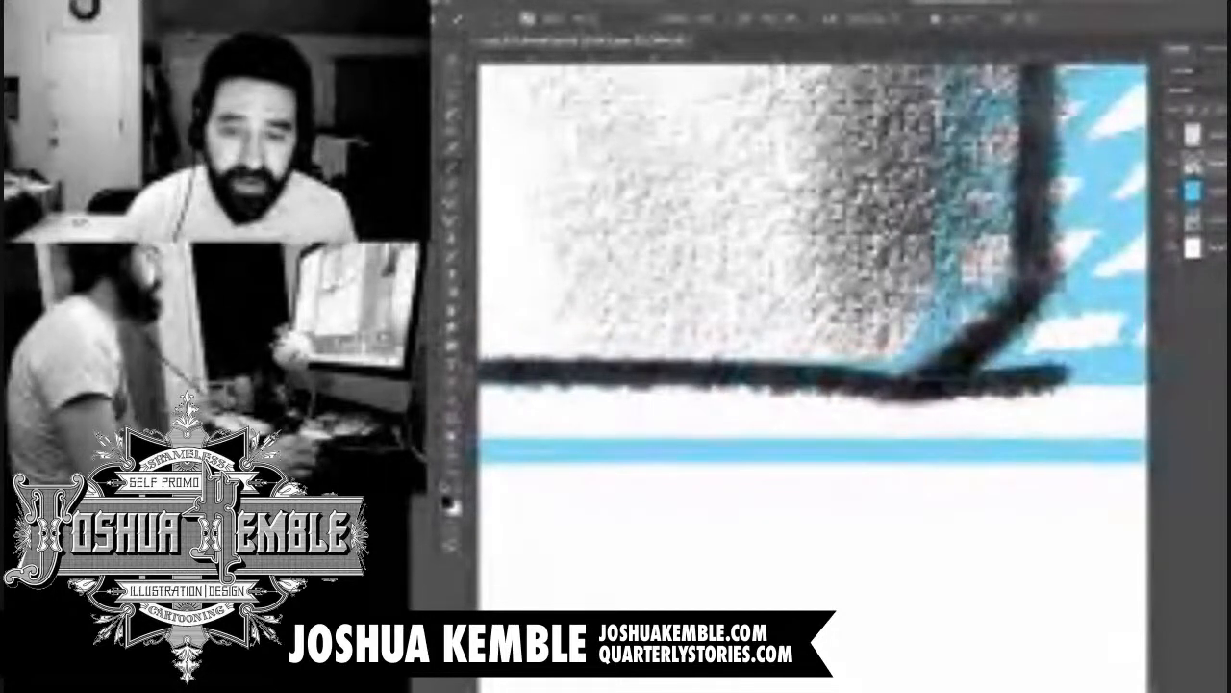
{"action": "left_click_drag", "start_coordinate": [1129, 269], "coordinate": [652, 290]}
Ink the upper border line below the blue hatching beside the jar, undoing and redrawing uneven strokes
{"action": "mouse_move", "coordinate": [577, 399]}
{"action": "left_mouse_down"}
{"action": "mouse_move", "coordinate": [939, 408]}
{"action": "mouse_move", "coordinate": [1051, 392]}
{"action": "mouse_move", "coordinate": [595, 357]}
{"action": "mouse_move", "coordinate": [1070, 357]}
{"action": "mouse_move", "coordinate": [564, 317]}
{"action": "mouse_move", "coordinate": [554, 323]}
{"action": "mouse_move", "coordinate": [1071, 321]}
{"action": "left_mouse_up"}
{"action": "key", "text": "ctrl+alt+z"}
{"action": "key", "text": "ctrl+alt+z"}
{"action": "key", "text": "ctrl+alt+z"}
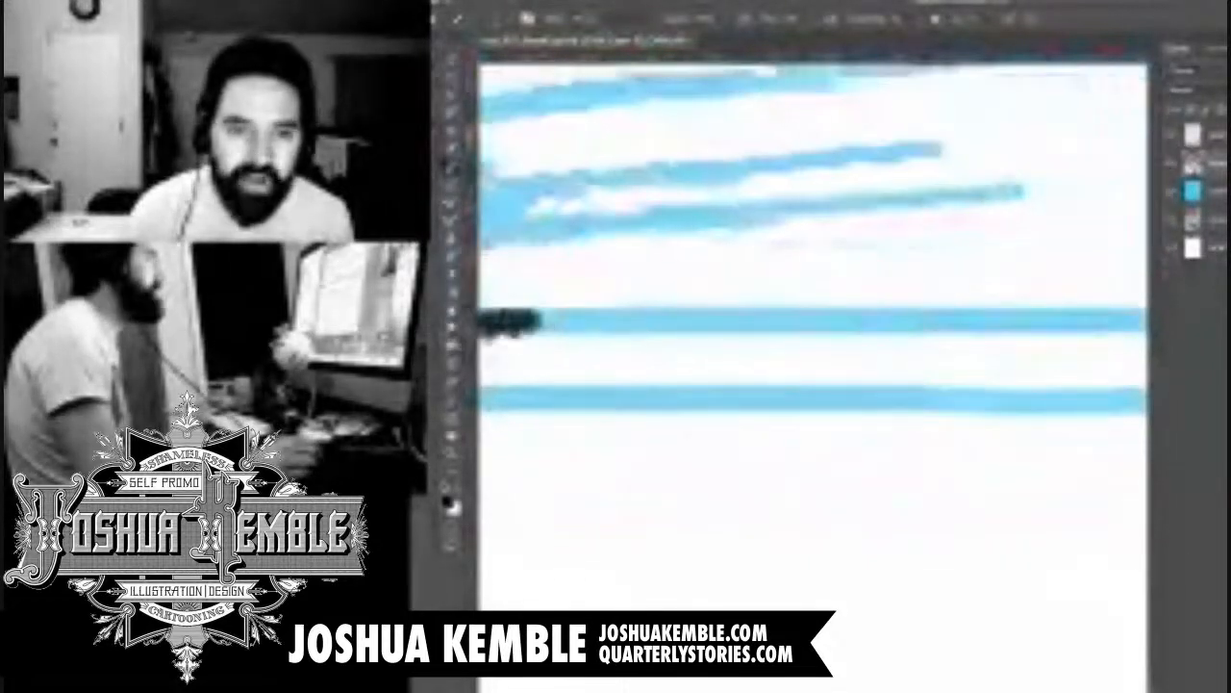
{"action": "left_click_drag", "start_coordinate": [563, 330], "coordinate": [1080, 327]}
{"action": "left_click_drag", "start_coordinate": [1078, 327], "coordinate": [871, 286]}
{"action": "key", "text": "ctrl+alt+z"}
{"action": "key", "text": "ctrl+alt+z"}
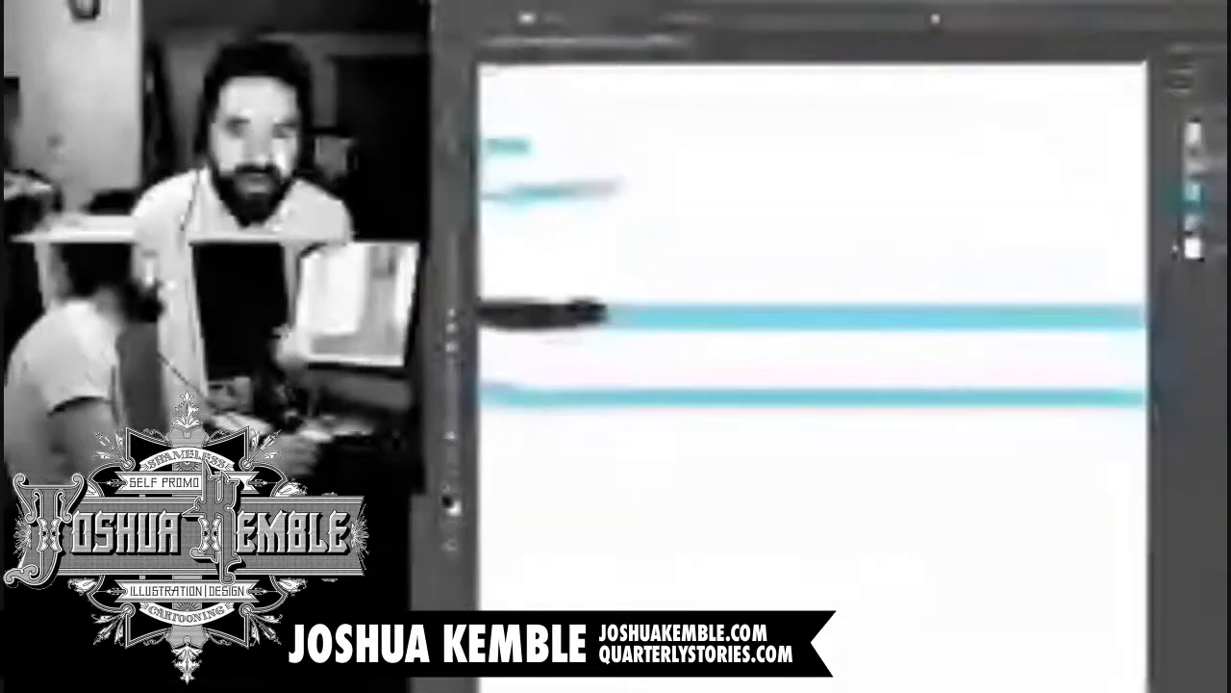
{"action": "left_click_drag", "start_coordinate": [604, 315], "coordinate": [1058, 320]}
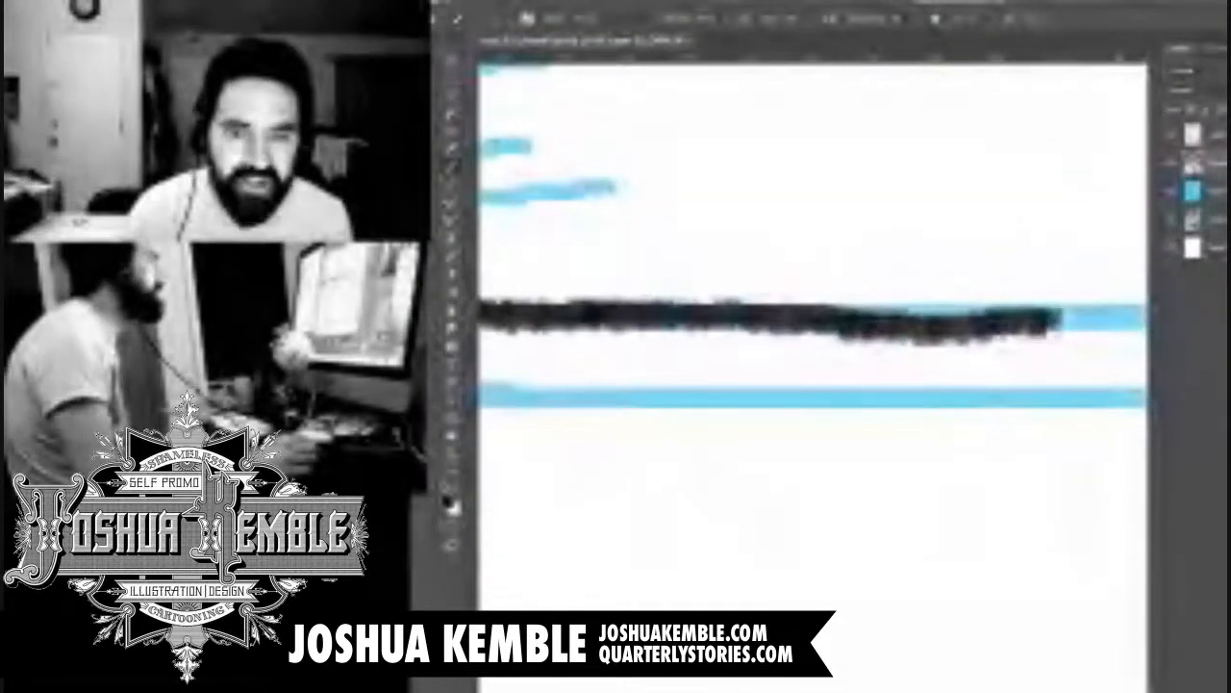
Undo the last border strokes and retry the stretch just past the blue hatching
{"action": "key", "text": "ctrl+alt+z"}
{"action": "key", "text": "ctrl+alt+z"}
{"action": "left_click_drag", "start_coordinate": [572, 341], "coordinate": [1080, 339]}
{"action": "key", "text": "ctrl+alt+z"}
{"action": "key", "text": "ctrl+alt+z"}
{"action": "key", "text": "ctrl+alt+z"}
{"action": "key", "text": "ctrl+alt+z"}
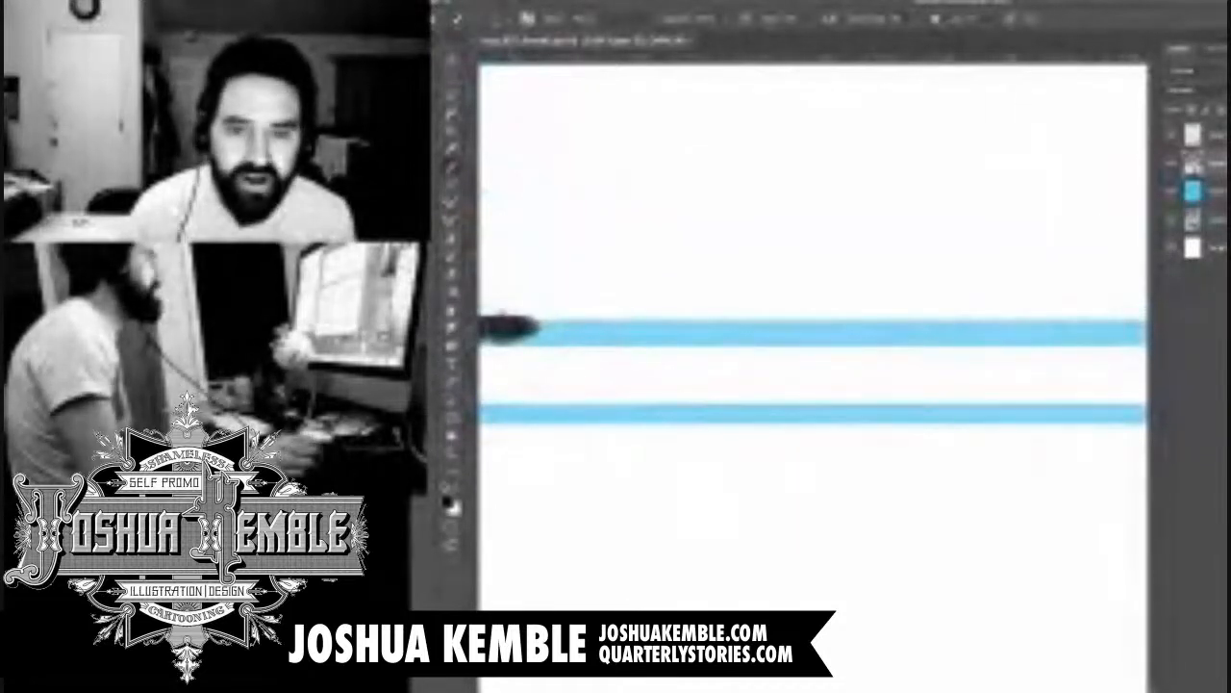
Ink the upper border line across the blank tabletop as far as the man's dark coat
{"action": "mouse_move", "coordinate": [539, 328]}
{"action": "left_mouse_down"}
{"action": "mouse_move", "coordinate": [1044, 330]}
{"action": "mouse_move", "coordinate": [579, 364]}
{"action": "mouse_move", "coordinate": [1107, 357]}
{"action": "left_mouse_up"}
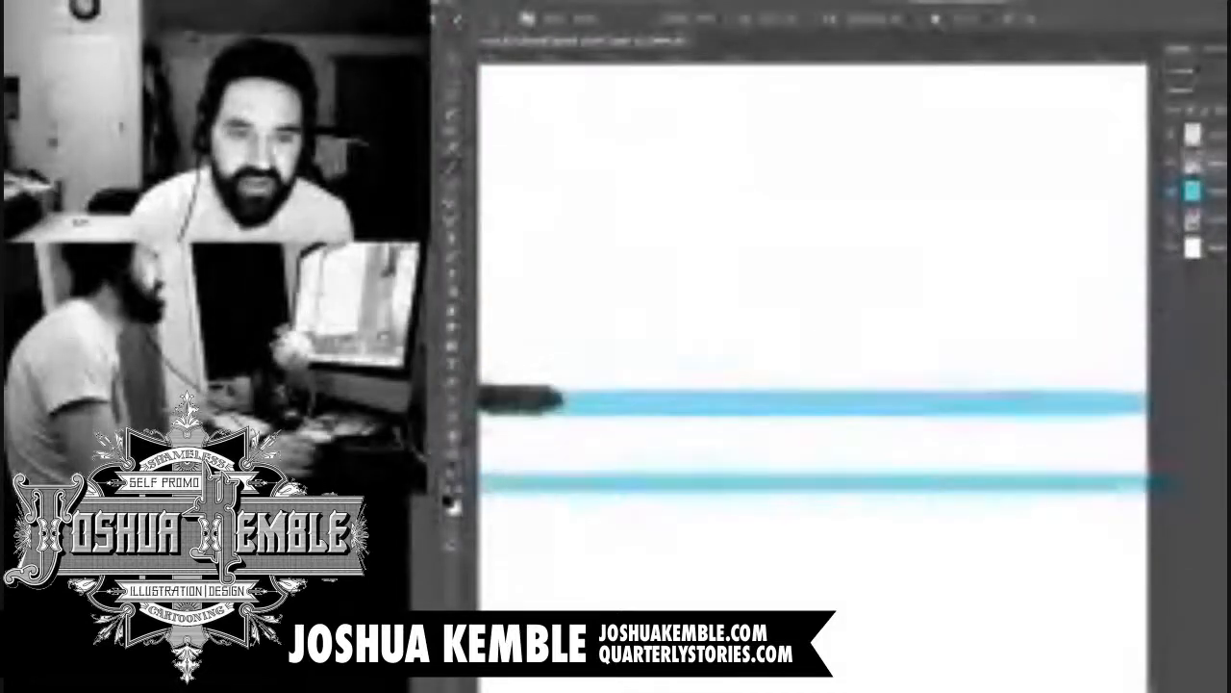
{"action": "left_click_drag", "start_coordinate": [561, 402], "coordinate": [962, 406]}
{"action": "mouse_move", "coordinate": [1058, 406]}
{"action": "left_mouse_down"}
{"action": "mouse_move", "coordinate": [597, 393]}
{"action": "mouse_move", "coordinate": [721, 366]}
{"action": "mouse_move", "coordinate": [1058, 393]}
{"action": "left_mouse_up"}
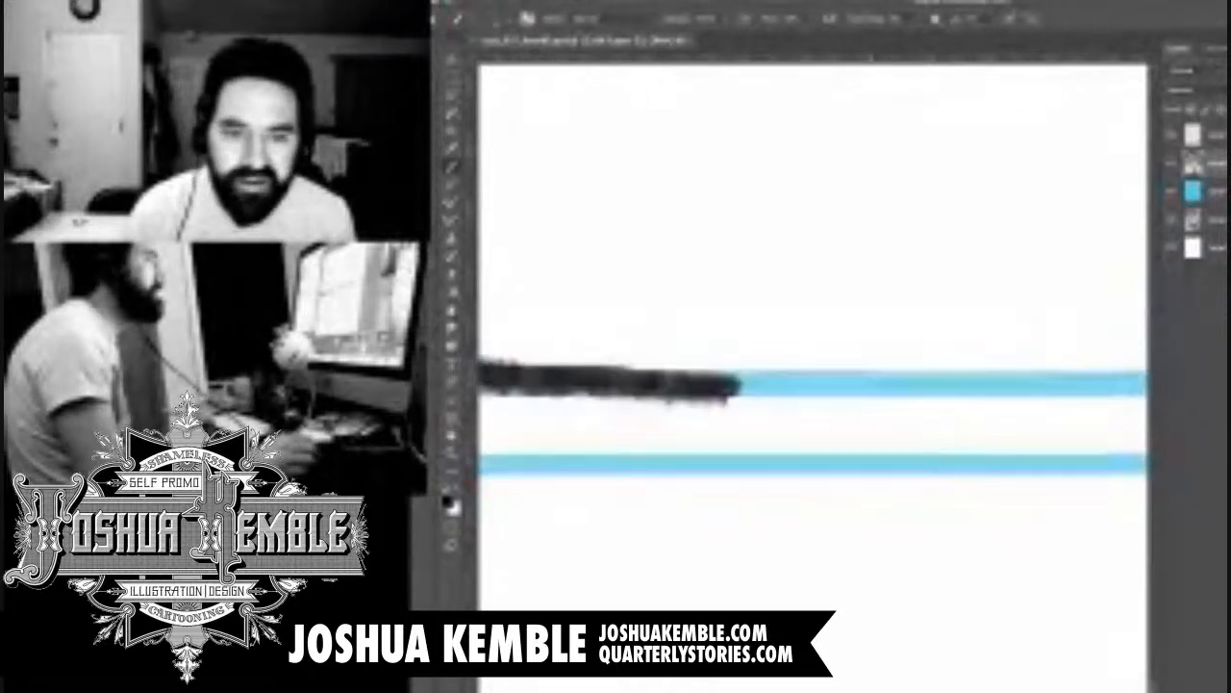
{"action": "mouse_move", "coordinate": [739, 385]}
{"action": "left_mouse_down"}
{"action": "mouse_move", "coordinate": [616, 397]}
{"action": "mouse_move", "coordinate": [875, 379]}
{"action": "mouse_move", "coordinate": [1085, 408]}
{"action": "left_mouse_up"}
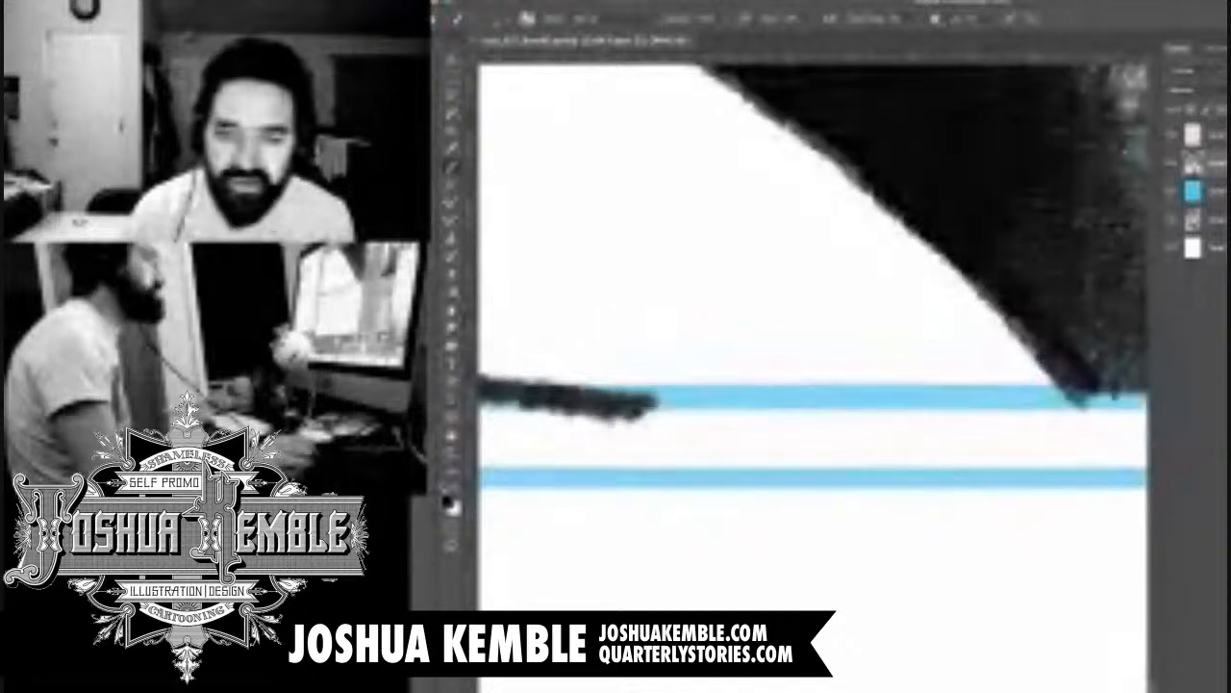
{"action": "mouse_move", "coordinate": [652, 408]}
{"action": "left_mouse_down"}
{"action": "mouse_move", "coordinate": [980, 412]}
{"action": "mouse_move", "coordinate": [1068, 400]}
{"action": "left_mouse_up"}
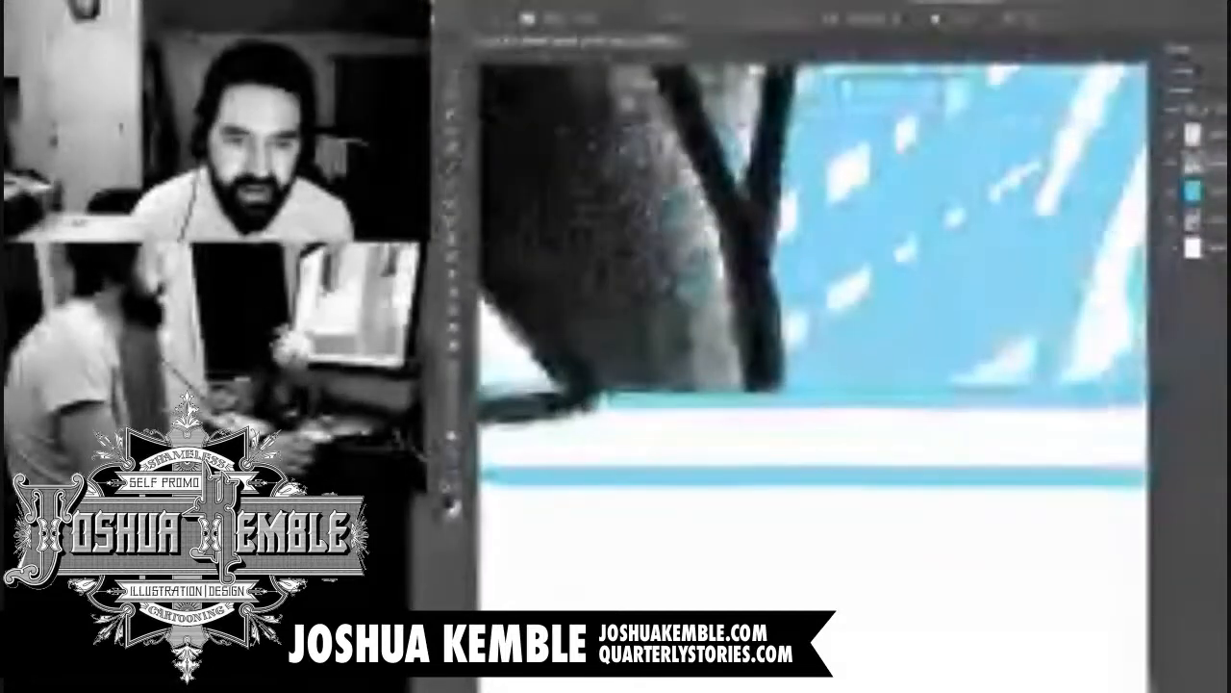
Ink the upper border line beneath the coat and the blue hatched background, joining it to the lower-right corner ornament
{"action": "left_click_drag", "start_coordinate": [500, 409], "coordinate": [1051, 400]}
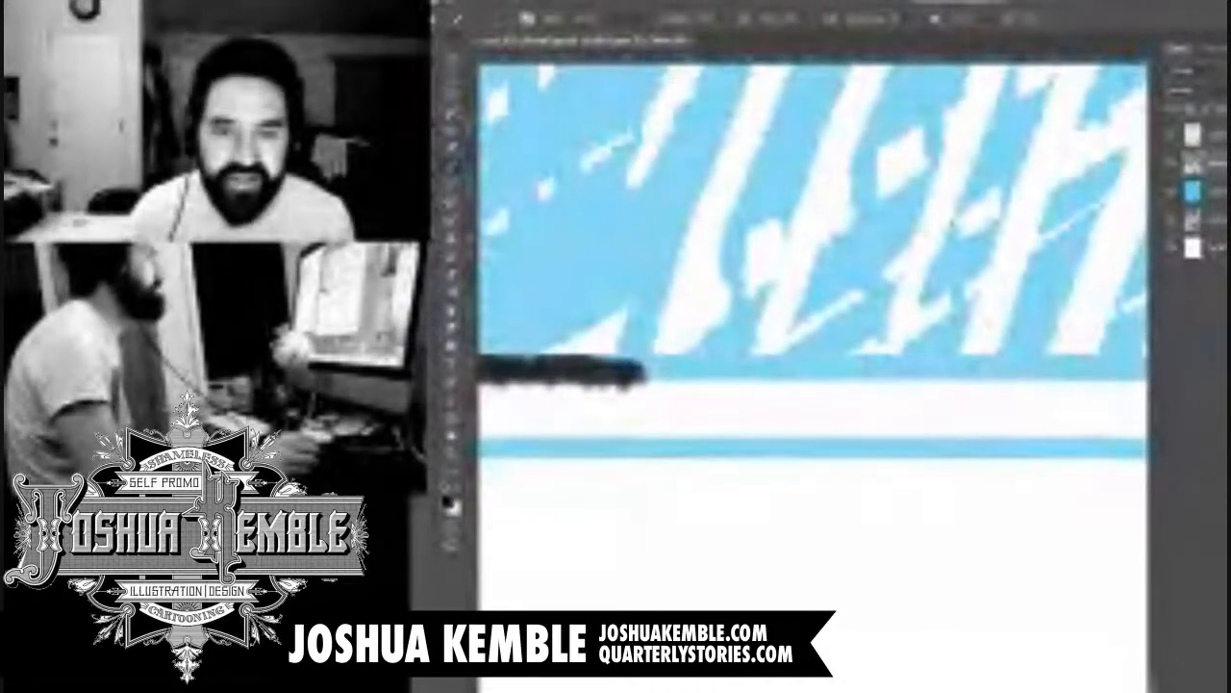
{"action": "left_click_drag", "start_coordinate": [640, 371], "coordinate": [935, 368]}
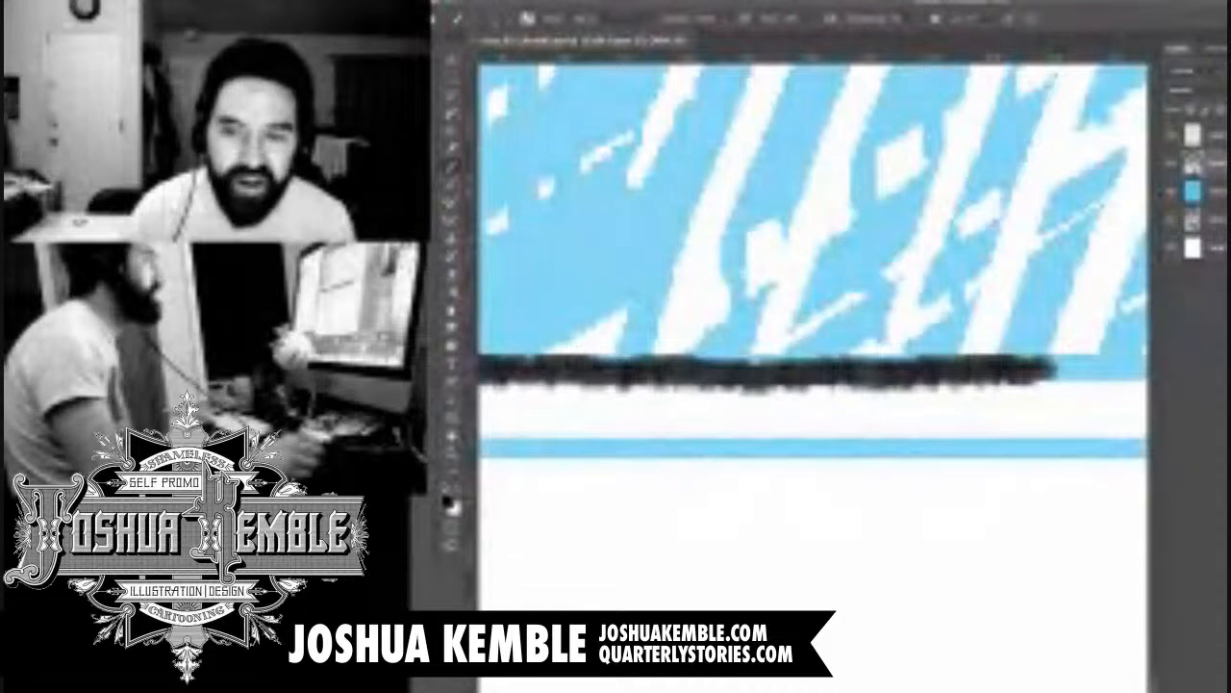
{"action": "mouse_move", "coordinate": [1053, 369]}
{"action": "left_mouse_down"}
{"action": "mouse_move", "coordinate": [600, 311]}
{"action": "mouse_move", "coordinate": [1000, 313]}
{"action": "mouse_move", "coordinate": [616, 353]}
{"action": "mouse_move", "coordinate": [1077, 347]}
{"action": "mouse_move", "coordinate": [672, 350]}
{"action": "mouse_move", "coordinate": [1064, 342]}
{"action": "mouse_move", "coordinate": [741, 301]}
{"action": "mouse_move", "coordinate": [652, 318]}
{"action": "mouse_move", "coordinate": [1097, 321]}
{"action": "mouse_move", "coordinate": [863, 278]}
{"action": "mouse_move", "coordinate": [640, 304]}
{"action": "mouse_move", "coordinate": [1063, 310]}
{"action": "mouse_move", "coordinate": [624, 351]}
{"action": "mouse_move", "coordinate": [804, 339]}
{"action": "left_mouse_up"}
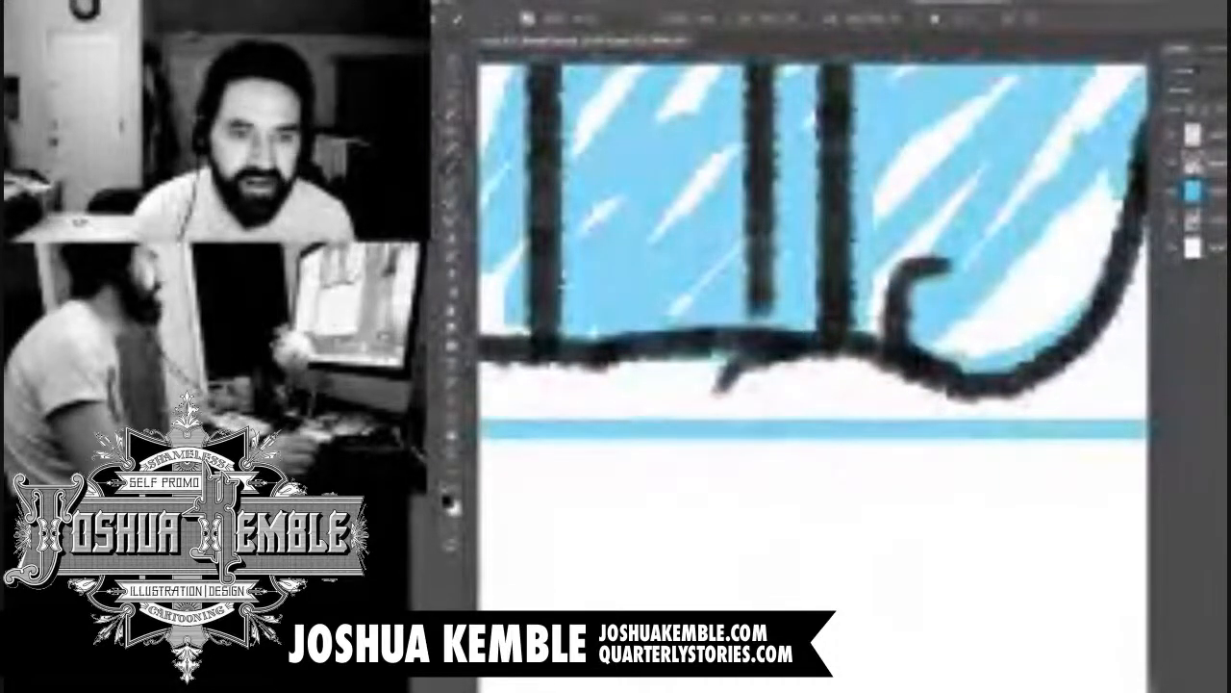
Start inking the panel's lower border line in black from the lower-left corner ornament, following the blue guide
{"action": "left_click_drag", "start_coordinate": [596, 375], "coordinate": [1020, 286]}
{"action": "mouse_move", "coordinate": [596, 288]}
{"action": "left_mouse_down"}
{"action": "mouse_move", "coordinate": [1039, 287]}
{"action": "mouse_move", "coordinate": [1020, 312]}
{"action": "left_mouse_up"}
{"action": "mouse_move", "coordinate": [616, 308]}
{"action": "left_mouse_down"}
{"action": "mouse_move", "coordinate": [971, 318]}
{"action": "mouse_move", "coordinate": [1020, 305]}
{"action": "left_mouse_up"}
{"action": "left_click_drag", "start_coordinate": [674, 312], "coordinate": [770, 305]}
{"action": "left_click_drag", "start_coordinate": [616, 299], "coordinate": [1048, 288]}
{"action": "left_click_drag", "start_coordinate": [616, 327], "coordinate": [1019, 286]}
{"action": "left_click_drag", "start_coordinate": [615, 289], "coordinate": [1014, 314]}
{"action": "left_click_drag", "start_coordinate": [616, 313], "coordinate": [1010, 287]}
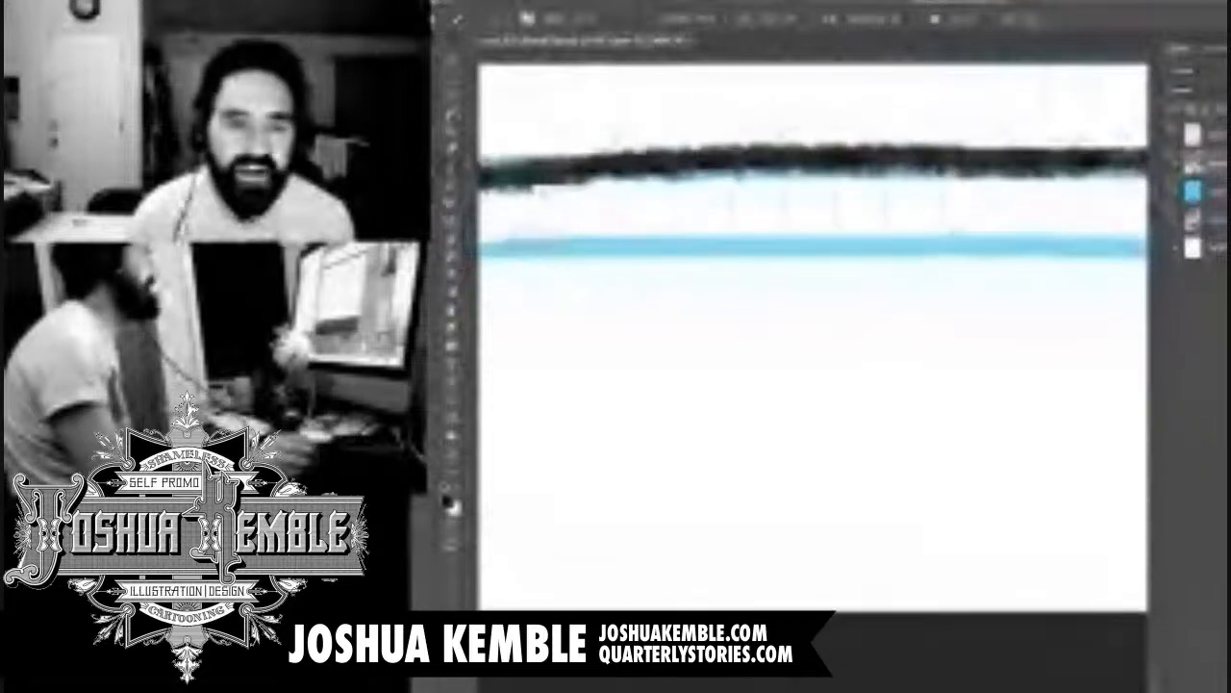
{"action": "left_click_drag", "start_coordinate": [615, 289], "coordinate": [1010, 313]}
{"action": "mouse_move", "coordinate": [615, 312]}
{"action": "left_mouse_down"}
{"action": "mouse_move", "coordinate": [1010, 296]}
{"action": "mouse_move", "coordinate": [1010, 310]}
{"action": "left_mouse_up"}
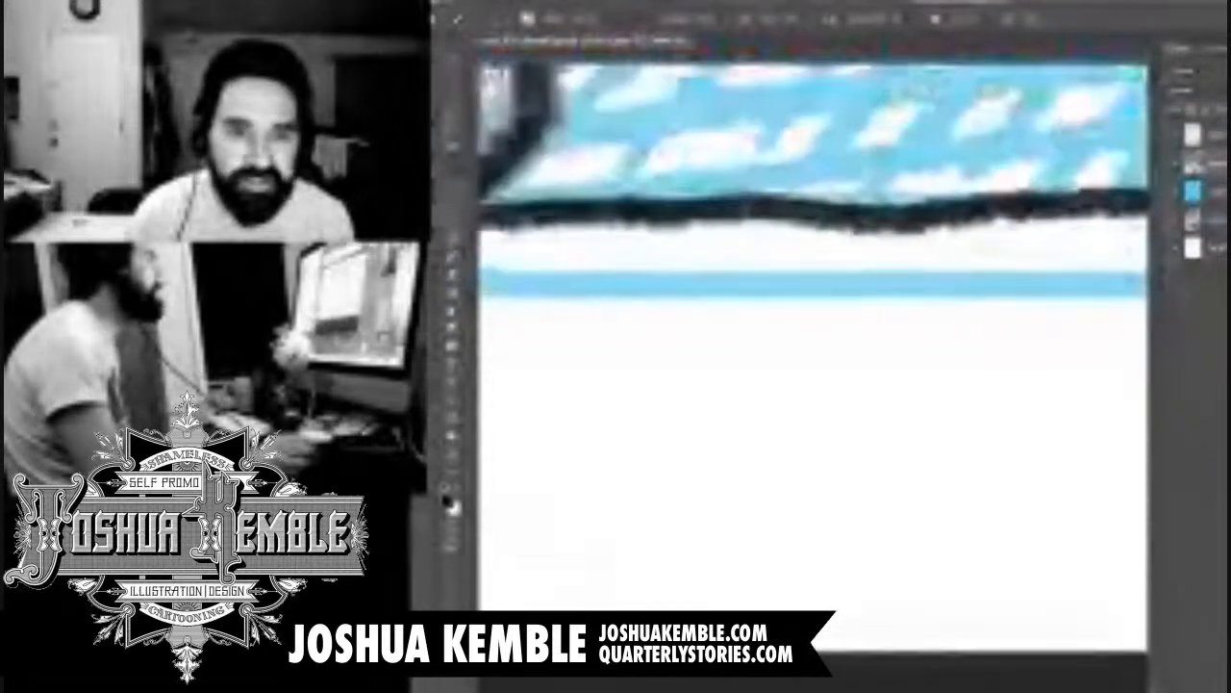
{"action": "left_click_drag", "start_coordinate": [577, 322], "coordinate": [1049, 286]}
{"action": "mouse_move", "coordinate": [615, 289]}
{"action": "left_mouse_down"}
{"action": "mouse_move", "coordinate": [1020, 297]}
{"action": "mouse_move", "coordinate": [1010, 307]}
{"action": "mouse_move", "coordinate": [968, 293]}
{"action": "mouse_move", "coordinate": [779, 348]}
{"action": "left_mouse_up"}
{"action": "left_click_drag", "start_coordinate": [731, 308], "coordinate": [854, 350]}
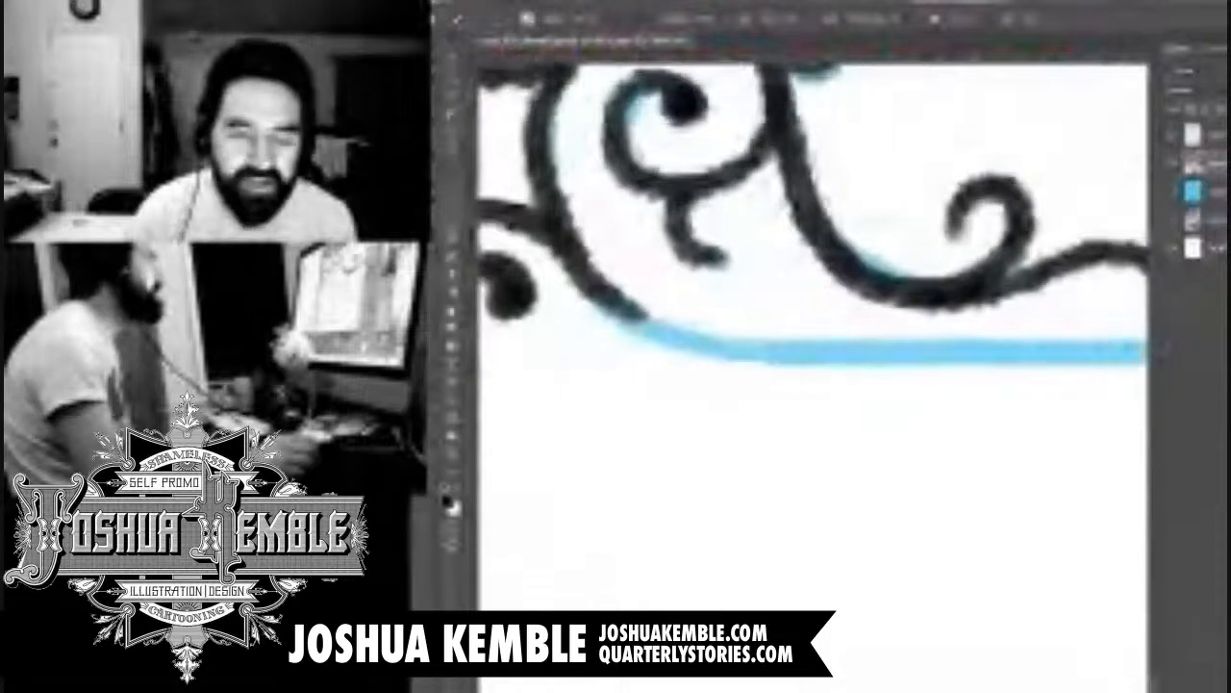
{"action": "mouse_move", "coordinate": [664, 329]}
{"action": "left_mouse_down"}
{"action": "mouse_move", "coordinate": [819, 356]}
{"action": "mouse_move", "coordinate": [1044, 356]}
{"action": "mouse_move", "coordinate": [697, 354]}
{"action": "mouse_move", "coordinate": [558, 381]}
{"action": "mouse_move", "coordinate": [894, 360]}
{"action": "mouse_move", "coordinate": [1063, 366]}
{"action": "mouse_move", "coordinate": [544, 354]}
{"action": "mouse_move", "coordinate": [1054, 361]}
{"action": "mouse_move", "coordinate": [1078, 359]}
{"action": "mouse_move", "coordinate": [698, 331]}
{"action": "mouse_move", "coordinate": [976, 333]}
{"action": "mouse_move", "coordinate": [837, 314]}
{"action": "mouse_move", "coordinate": [1116, 330]}
{"action": "mouse_move", "coordinate": [875, 299]}
{"action": "mouse_move", "coordinate": [686, 325]}
{"action": "mouse_move", "coordinate": [1120, 327]}
{"action": "mouse_move", "coordinate": [907, 324]}
{"action": "mouse_move", "coordinate": [729, 347]}
{"action": "mouse_move", "coordinate": [1106, 339]}
{"action": "mouse_move", "coordinate": [712, 308]}
{"action": "mouse_move", "coordinate": [1092, 304]}
{"action": "mouse_move", "coordinate": [619, 316]}
{"action": "mouse_move", "coordinate": [1080, 317]}
{"action": "mouse_move", "coordinate": [560, 315]}
{"action": "mouse_move", "coordinate": [1085, 306]}
{"action": "mouse_move", "coordinate": [1065, 296]}
{"action": "mouse_move", "coordinate": [491, 314]}
{"action": "mouse_move", "coordinate": [527, 325]}
{"action": "mouse_move", "coordinate": [1090, 323]}
{"action": "mouse_move", "coordinate": [1019, 302]}
{"action": "mouse_move", "coordinate": [606, 300]}
{"action": "left_mouse_up"}
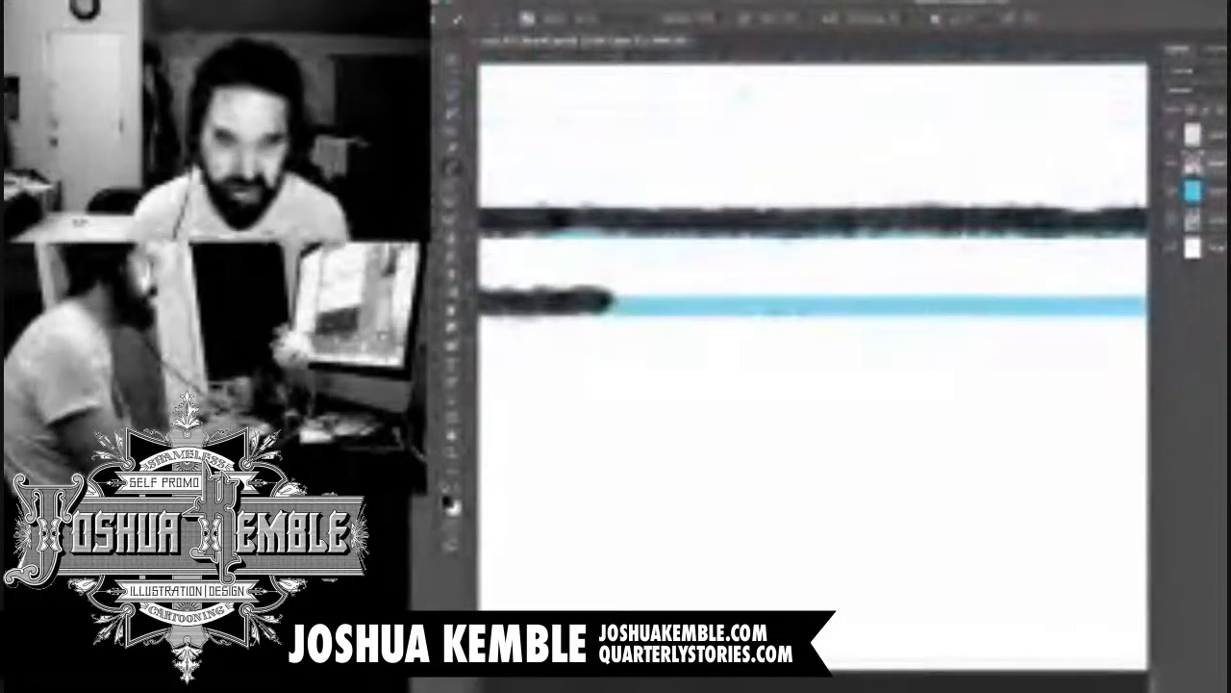
Continue inking the lower border line in black across the blank tabletop until it reaches beneath the man's dark coat
{"action": "key", "text": "ctrl+minus"}
{"action": "key", "text": "ctrl+minus"}
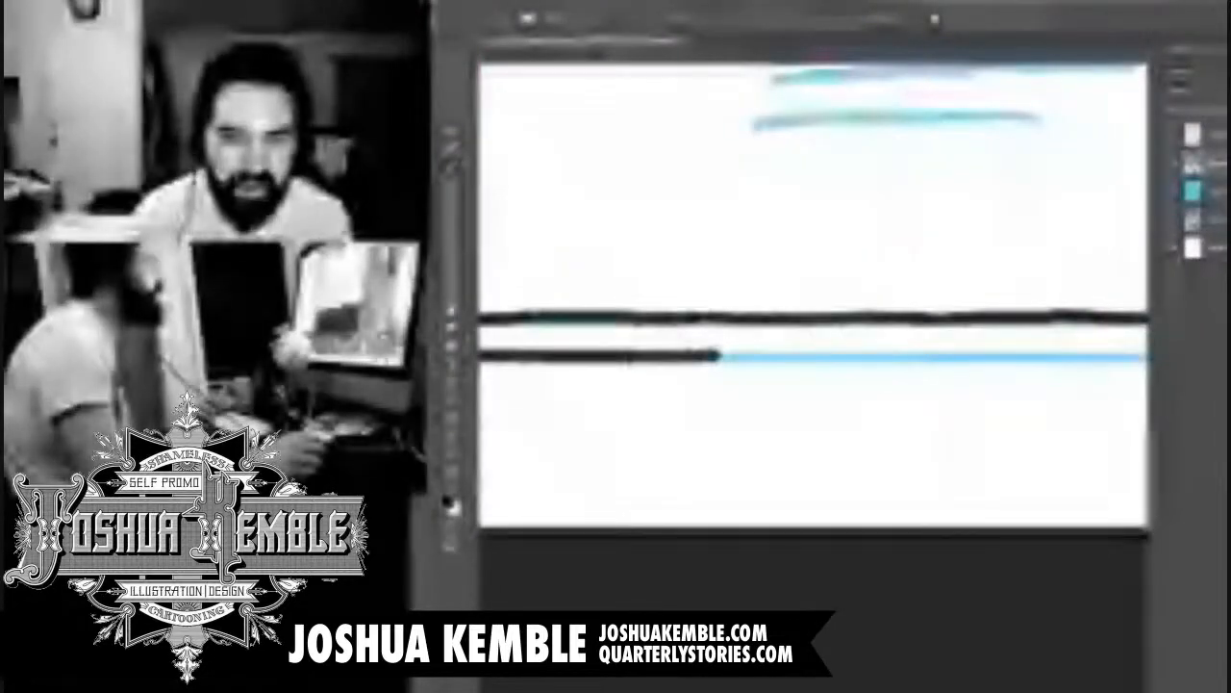
{"action": "mouse_move", "coordinate": [736, 351]}
{"action": "left_mouse_down"}
{"action": "mouse_move", "coordinate": [563, 311]}
{"action": "mouse_move", "coordinate": [547, 287]}
{"action": "left_mouse_up"}
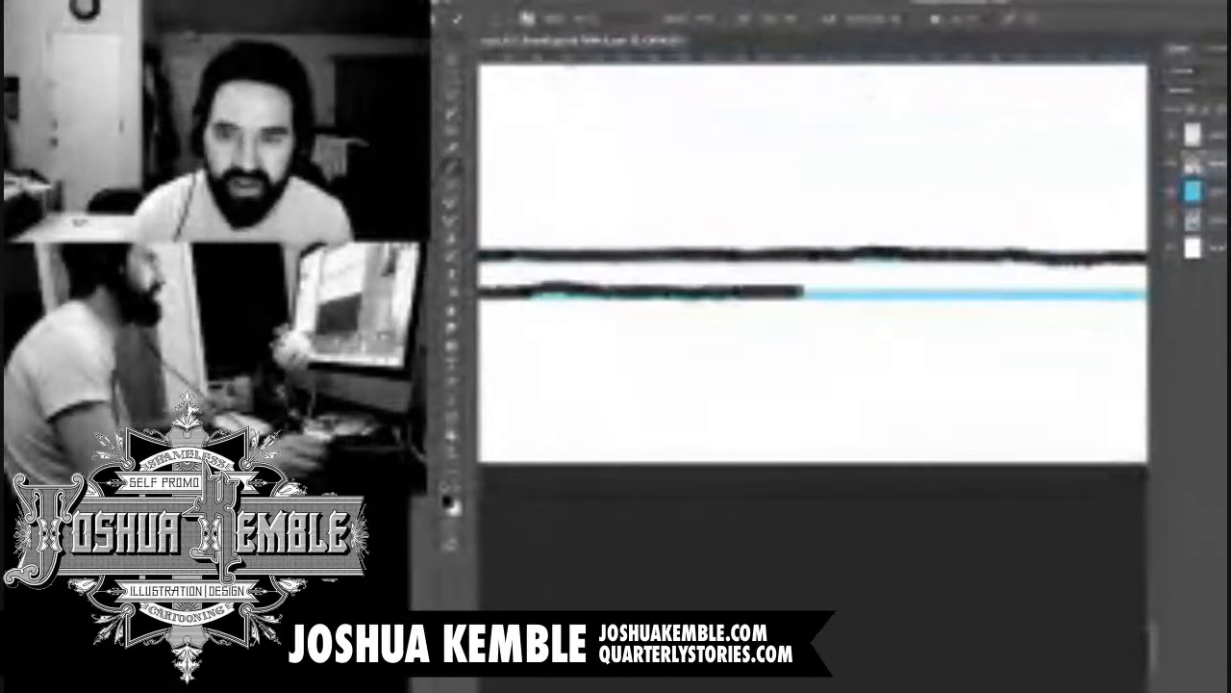
{"action": "left_click_drag", "start_coordinate": [1085, 293], "coordinate": [613, 321]}
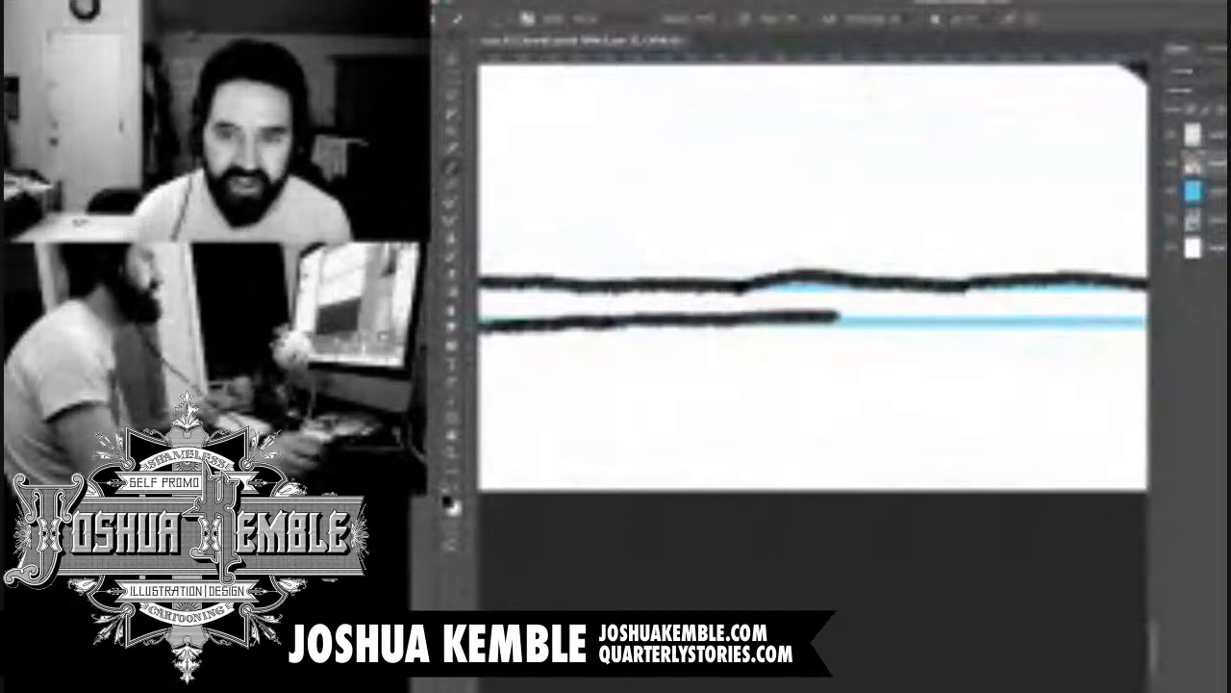
{"action": "mouse_move", "coordinate": [1087, 324]}
{"action": "left_mouse_down"}
{"action": "mouse_move", "coordinate": [691, 305]}
{"action": "mouse_move", "coordinate": [1058, 309]}
{"action": "mouse_move", "coordinate": [691, 315]}
{"action": "mouse_move", "coordinate": [664, 333]}
{"action": "left_mouse_up"}
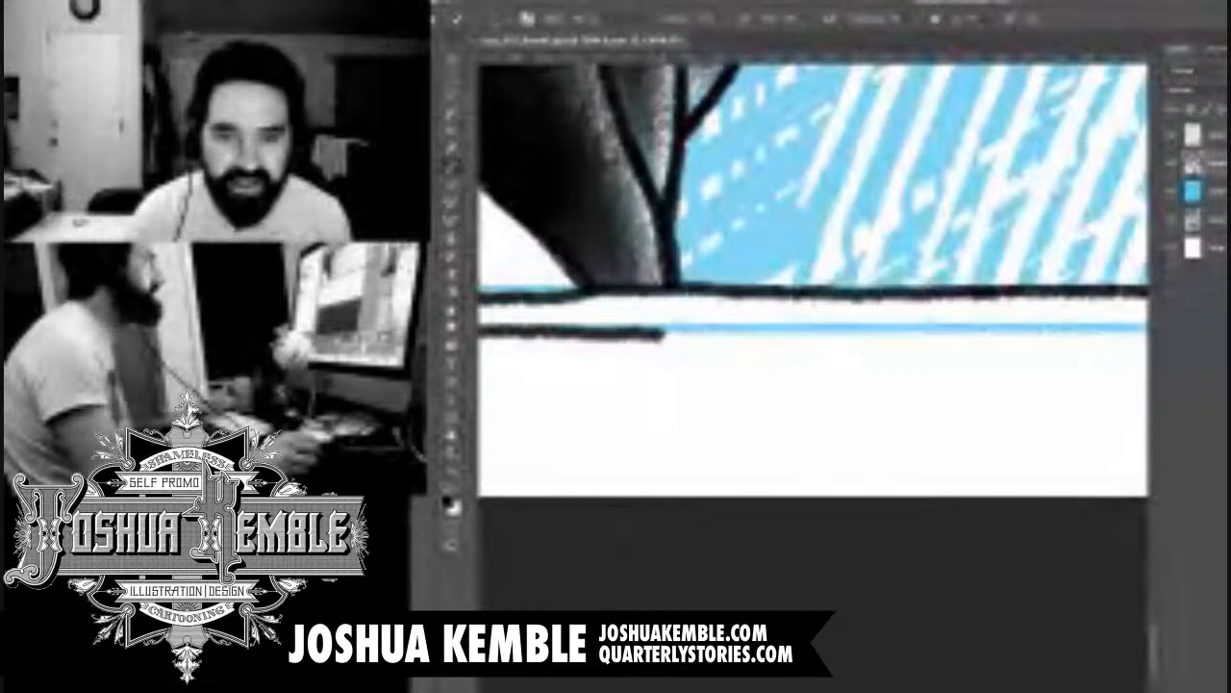
Ink the remaining lower border line beneath the blue hatched background and join it to the lower-right corner ornament
{"action": "left_click_drag", "start_coordinate": [1037, 330], "coordinate": [675, 318]}
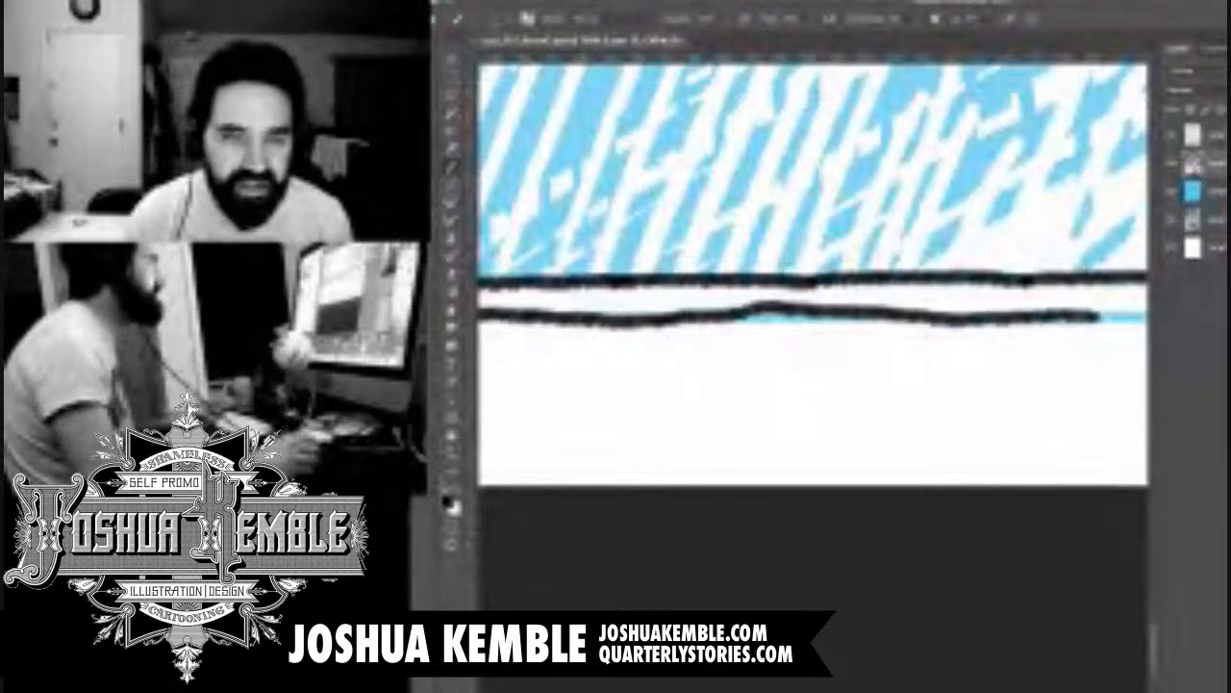
{"action": "mouse_move", "coordinate": [1111, 322]}
{"action": "left_mouse_down"}
{"action": "mouse_move", "coordinate": [414, 329]}
{"action": "mouse_move", "coordinate": [974, 318]}
{"action": "left_mouse_up"}
{"action": "mouse_move", "coordinate": [1051, 321]}
{"action": "left_mouse_down"}
{"action": "mouse_move", "coordinate": [673, 318]}
{"action": "mouse_move", "coordinate": [806, 316]}
{"action": "left_mouse_up"}
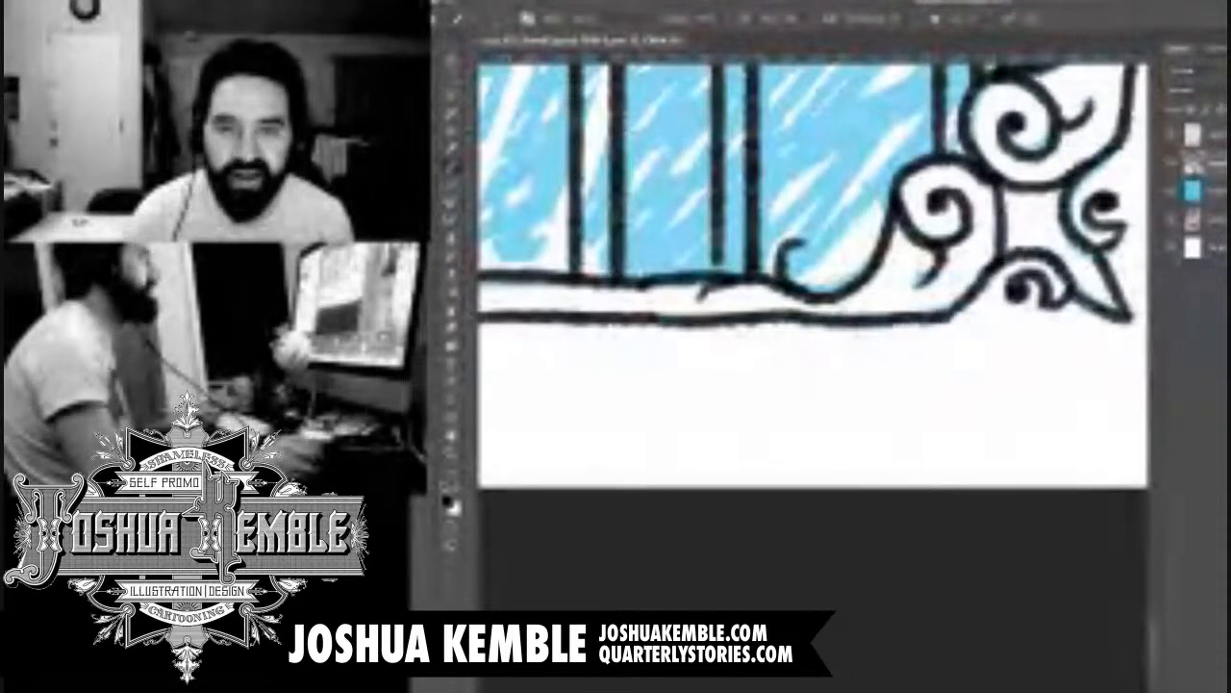
Review the whole page, hiding the blue sketch layer to check the black inks and showing it again
{"action": "left_click_drag", "start_coordinate": [615, 279], "coordinate": [975, 394]}
{"action": "left_click_drag", "start_coordinate": [635, 298], "coordinate": [1033, 356]}
{"action": "left_click_drag", "start_coordinate": [674, 289], "coordinate": [953, 375]}
{"action": "left_click_drag", "start_coordinate": [539, 231], "coordinate": [1116, 481]}
{"action": "key", "text": "ctrl+minus"}
{"action": "key", "text": "ctrl+minus"}
{"action": "key", "text": "ctrl+minus"}
{"action": "key", "text": "ctrl+minus"}
{"action": "key", "text": "ctrl+minus"}
{"action": "key", "text": "ctrl+minus"}
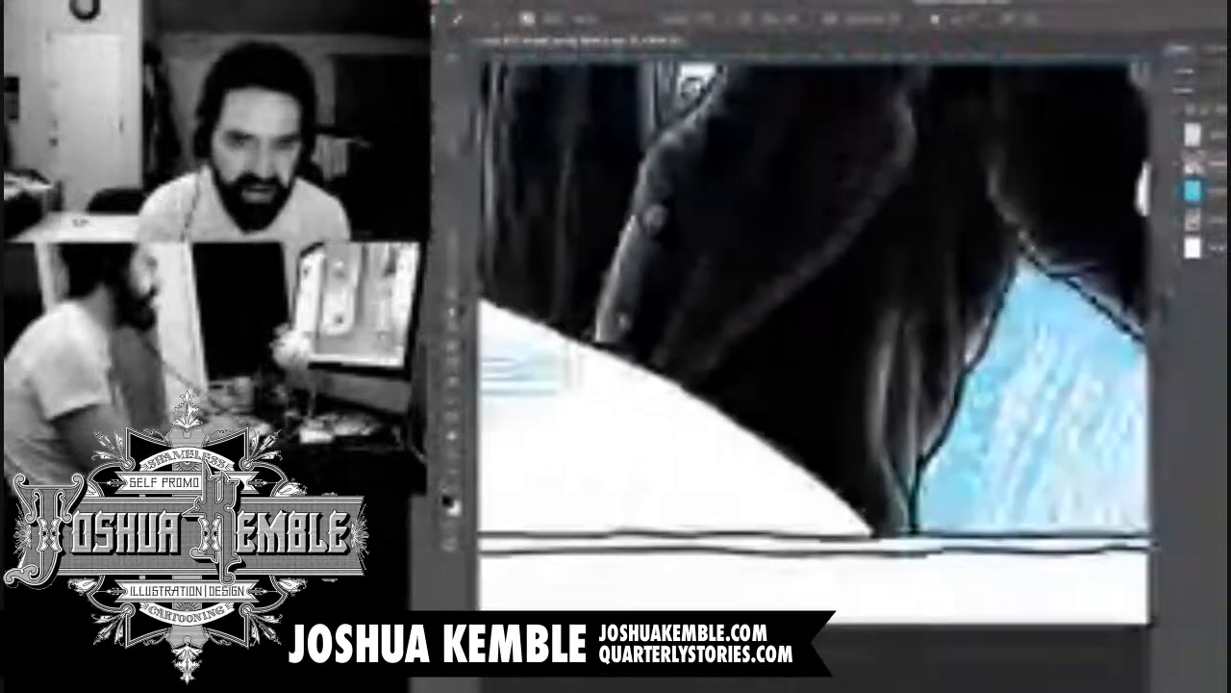
{"action": "key", "text": "ctrl+minus"}
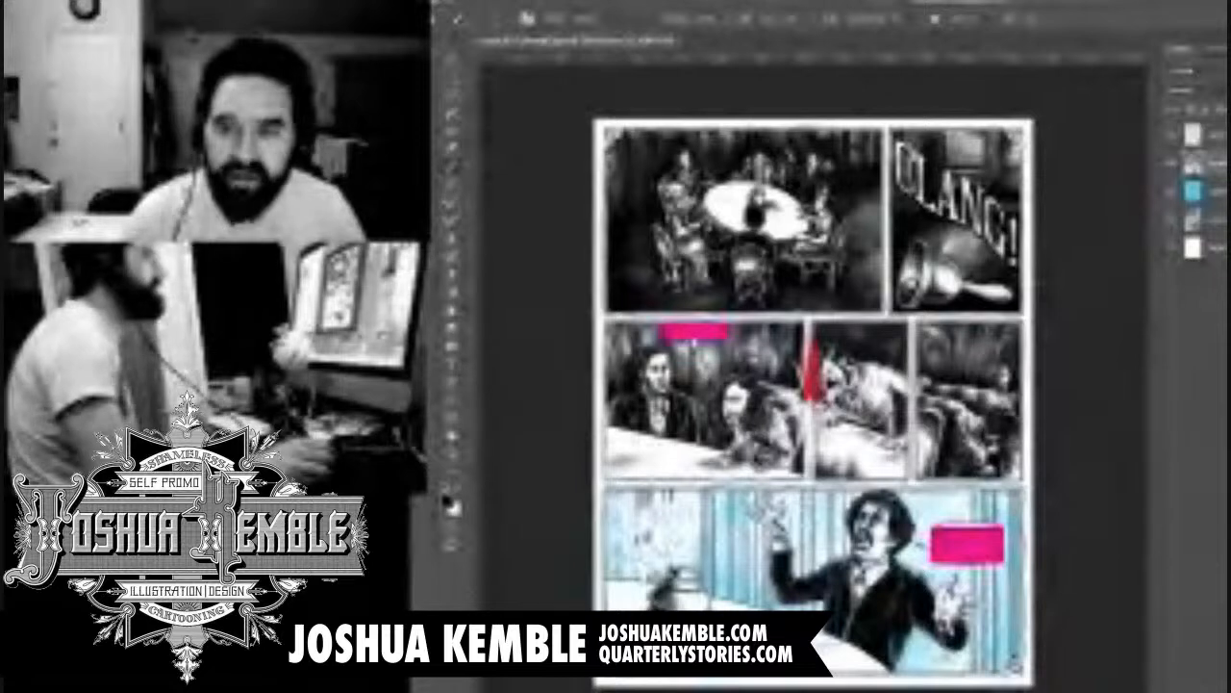
{"action": "left_click", "coordinate": [1172, 192]}
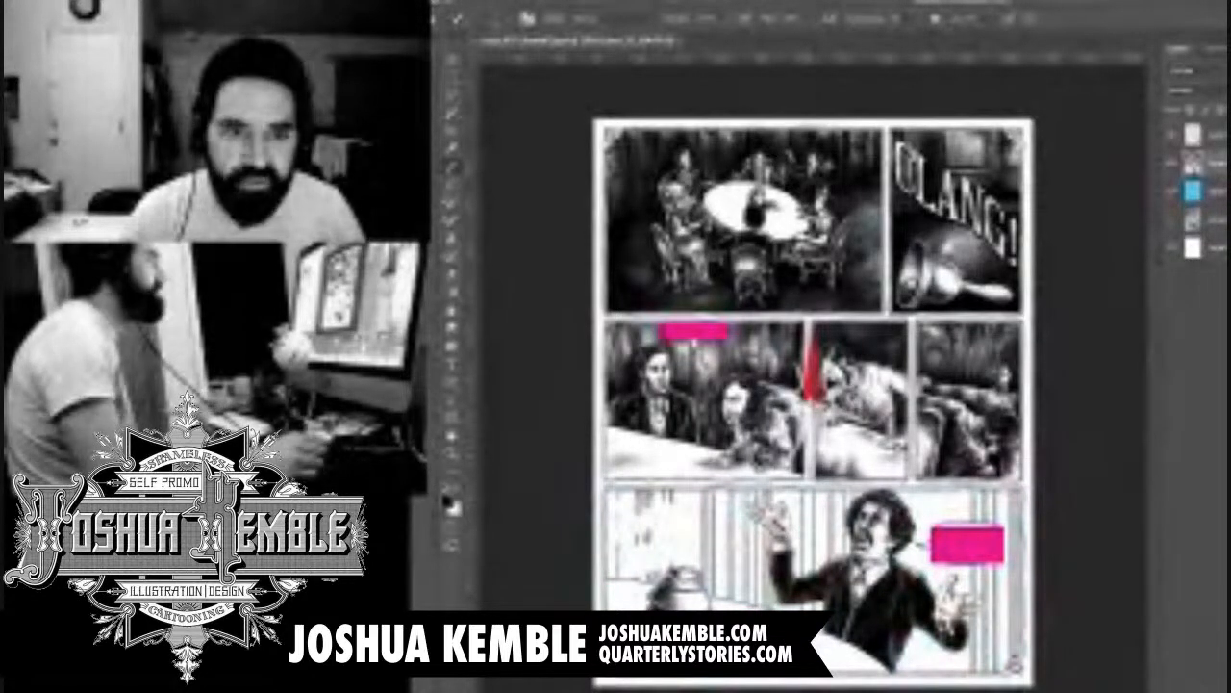
{"action": "left_click", "coordinate": [1171, 192]}
Remove the red mark over the gutter between the first two panels of the middle row
{"action": "key", "text": "m"}
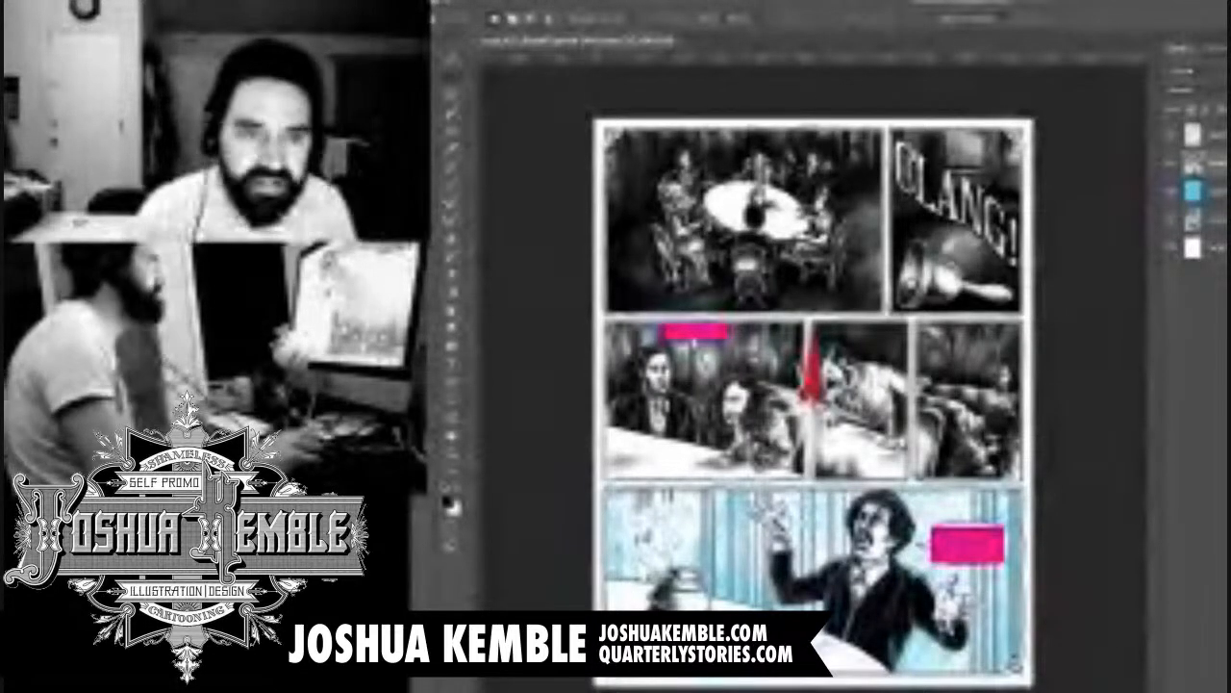
{"action": "key", "text": "ctrl+z"}
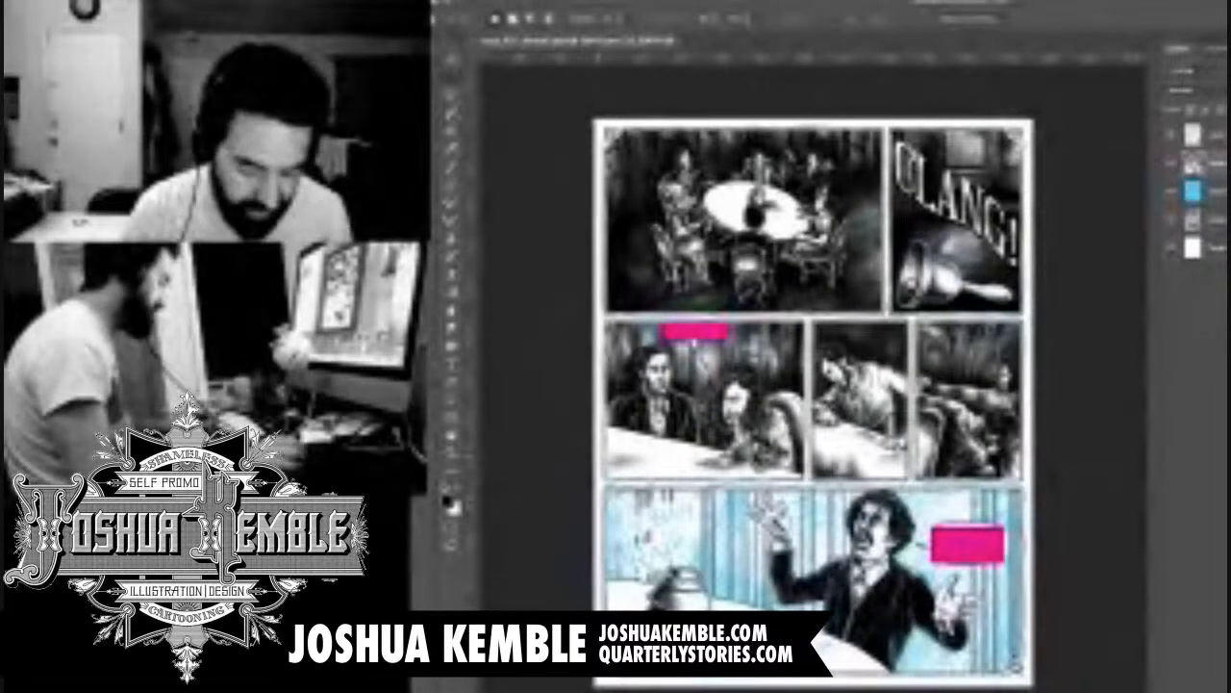
{"action": "key", "text": "ctrl+minus"}
{"action": "key", "text": "ctrl+minus"}
{"action": "key", "text": "ctrl+minus"}
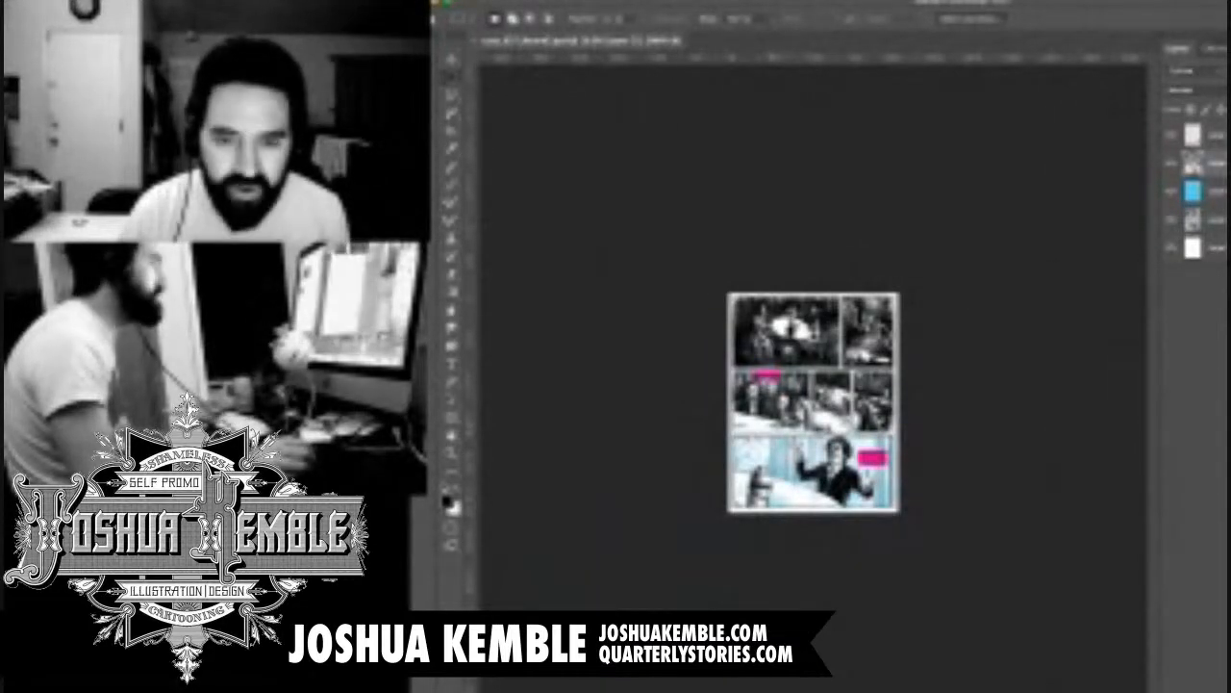
Try inking the curl of the R in the bottom panel's uppermost RAP lettering, and undo the stroke
{"action": "key", "text": "ctrl+plus"}
{"action": "key", "text": "ctrl+plus"}
{"action": "key", "text": "ctrl+plus"}
{"action": "key", "text": "ctrl+plus"}
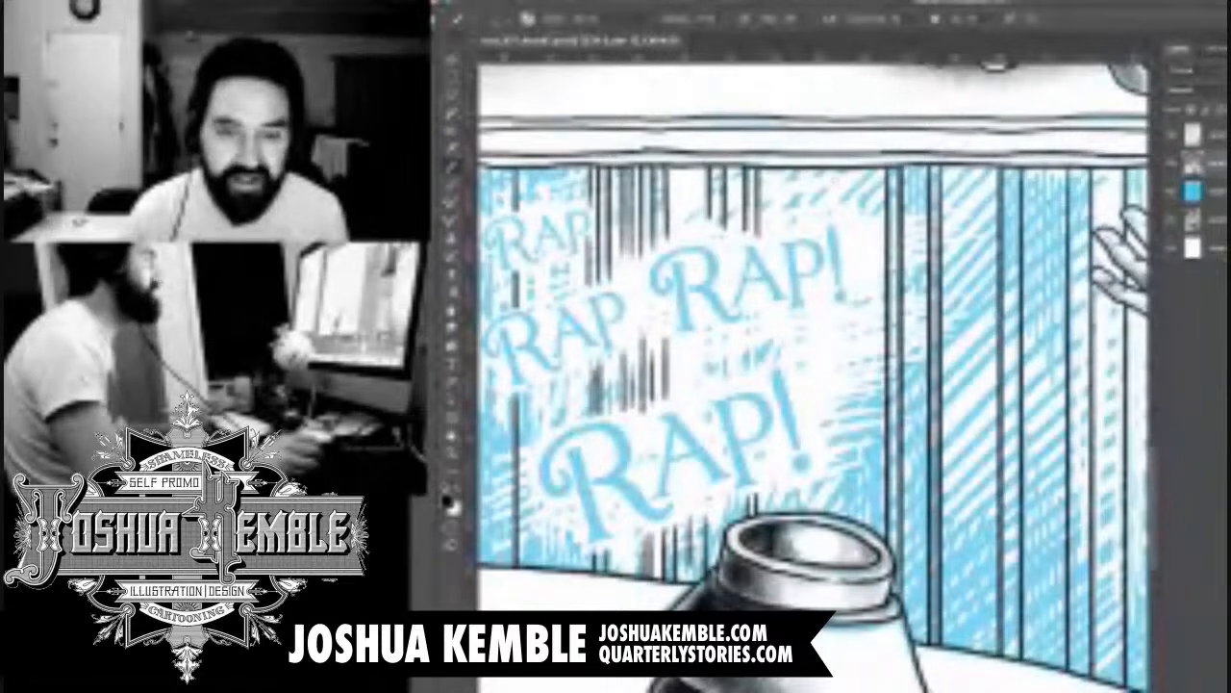
{"action": "scroll", "coordinate": [812, 375], "scroll_direction": "down", "scroll_amount": 2}
{"action": "scroll", "coordinate": [813, 375], "scroll_direction": "up", "scroll_amount": 2}
{"action": "key", "text": "ctrl+plus"}
{"action": "key", "text": "ctrl+plus"}
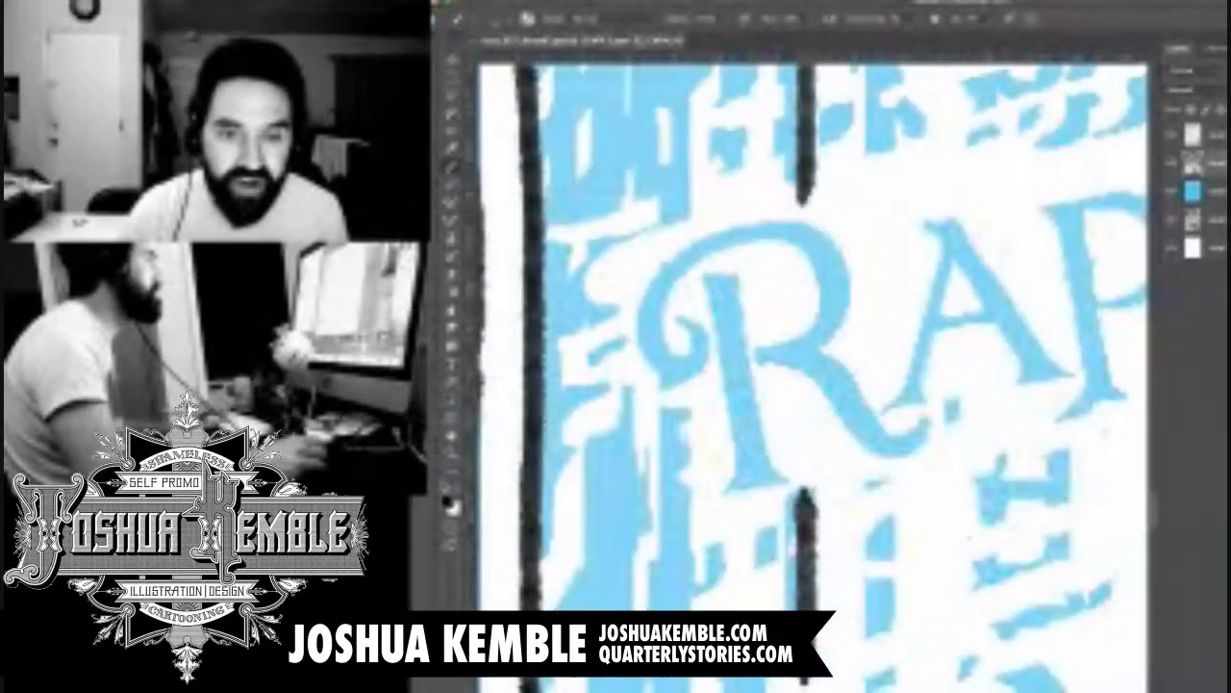
{"action": "scroll", "coordinate": [809, 332], "scroll_direction": "right", "scroll_amount": 2}
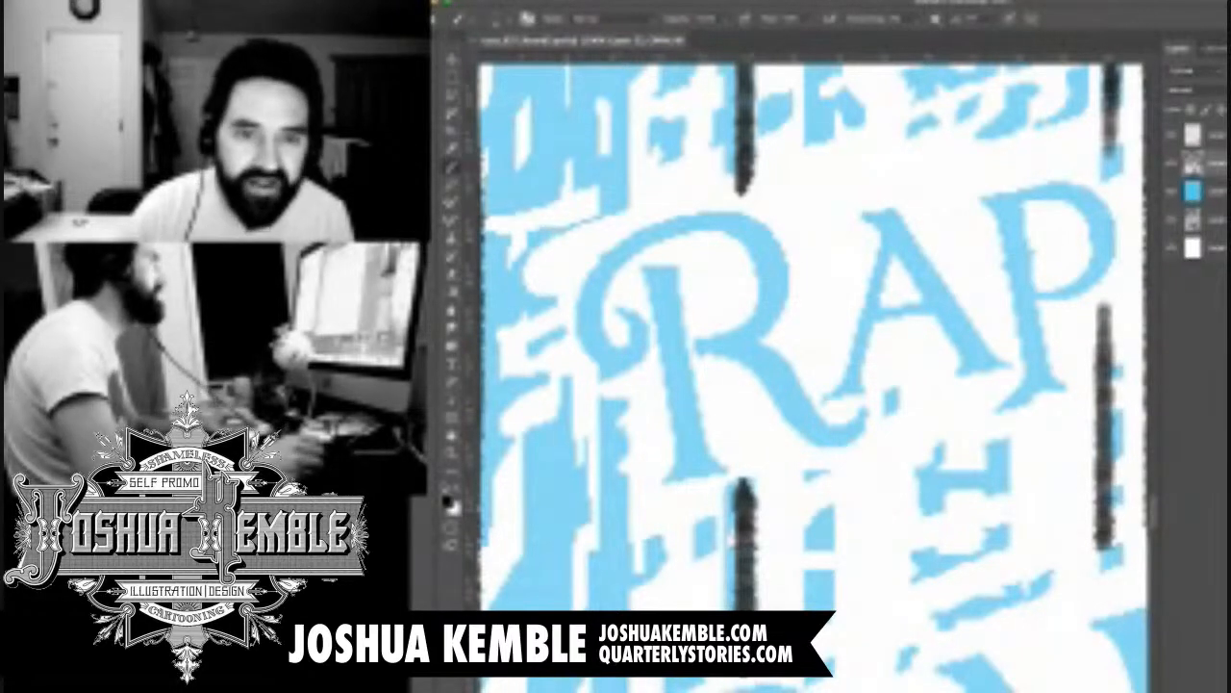
{"action": "left_click_drag", "start_coordinate": [640, 315], "coordinate": [594, 370]}
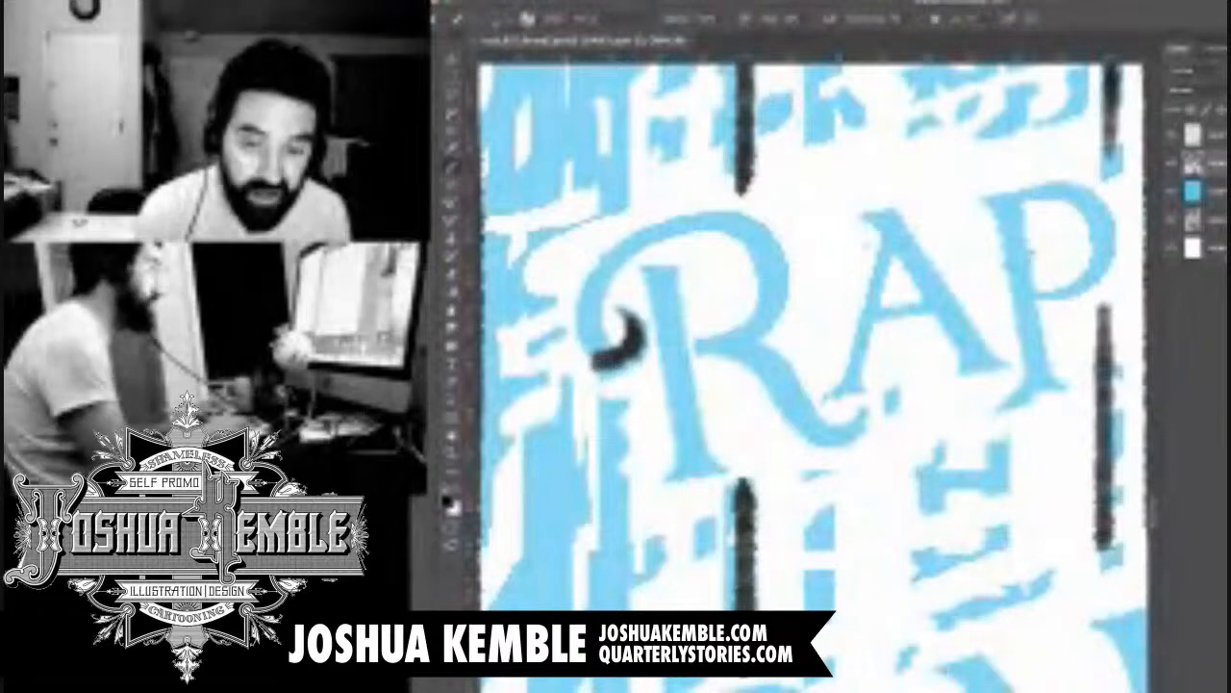
{"action": "key", "text": "ctrl+z"}
Examine the full page to compare the bottom panel with the finished panels above it
{"action": "key", "text": "ctrl+minus"}
{"action": "key", "text": "ctrl+minus"}
{"action": "key", "text": "ctrl+minus"}
{"action": "key", "text": "ctrl+minus"}
{"action": "key", "text": "ctrl+minus"}
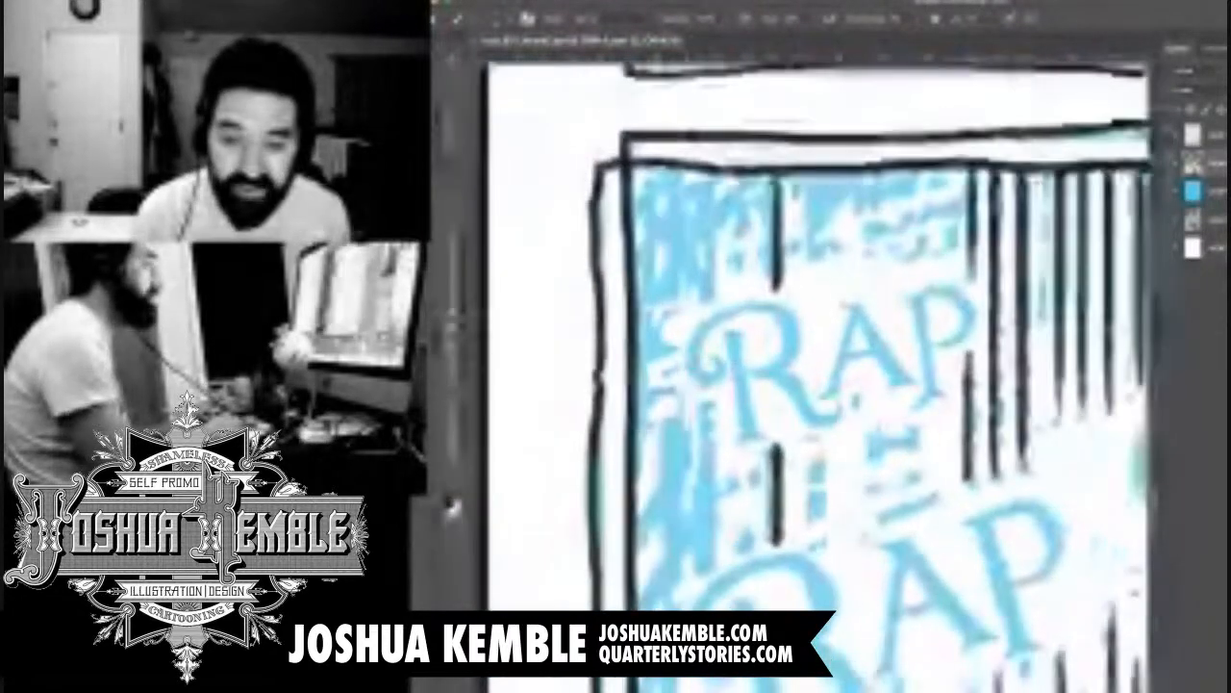
{"action": "key", "text": "ctrl+minus"}
{"action": "key", "text": "ctrl+minus"}
{"action": "key", "text": "ctrl+minus"}
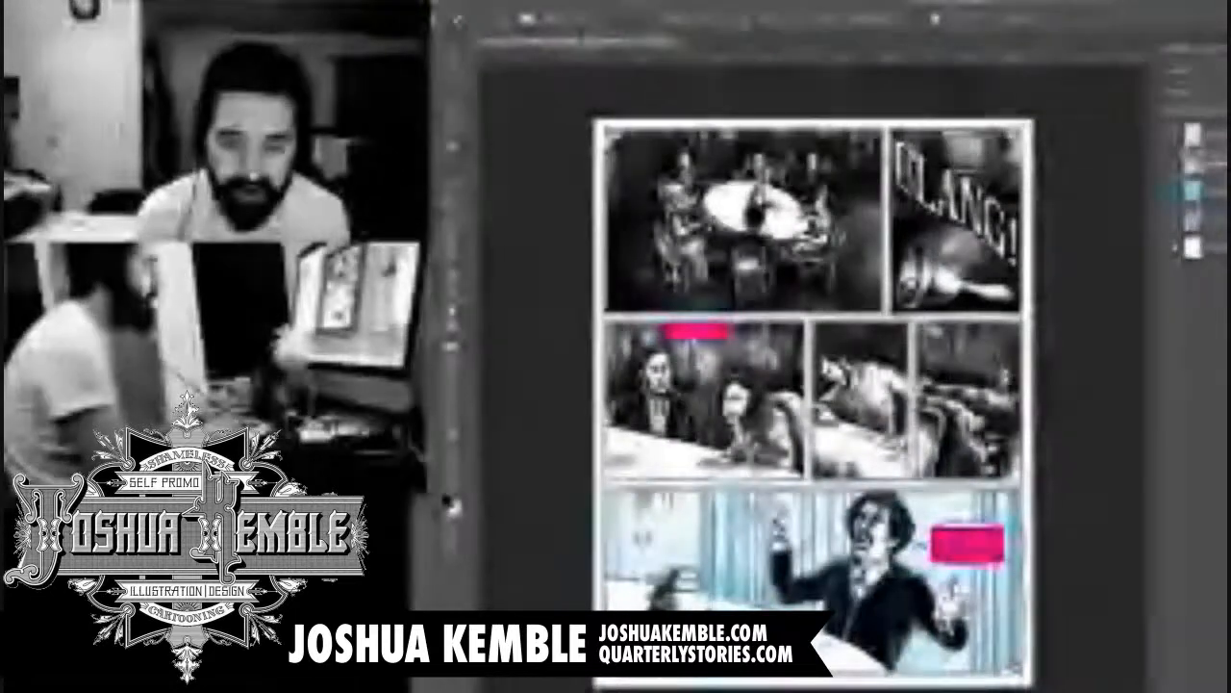
{"action": "key", "text": "ctrl+plus"}
{"action": "key", "text": "ctrl+plus"}
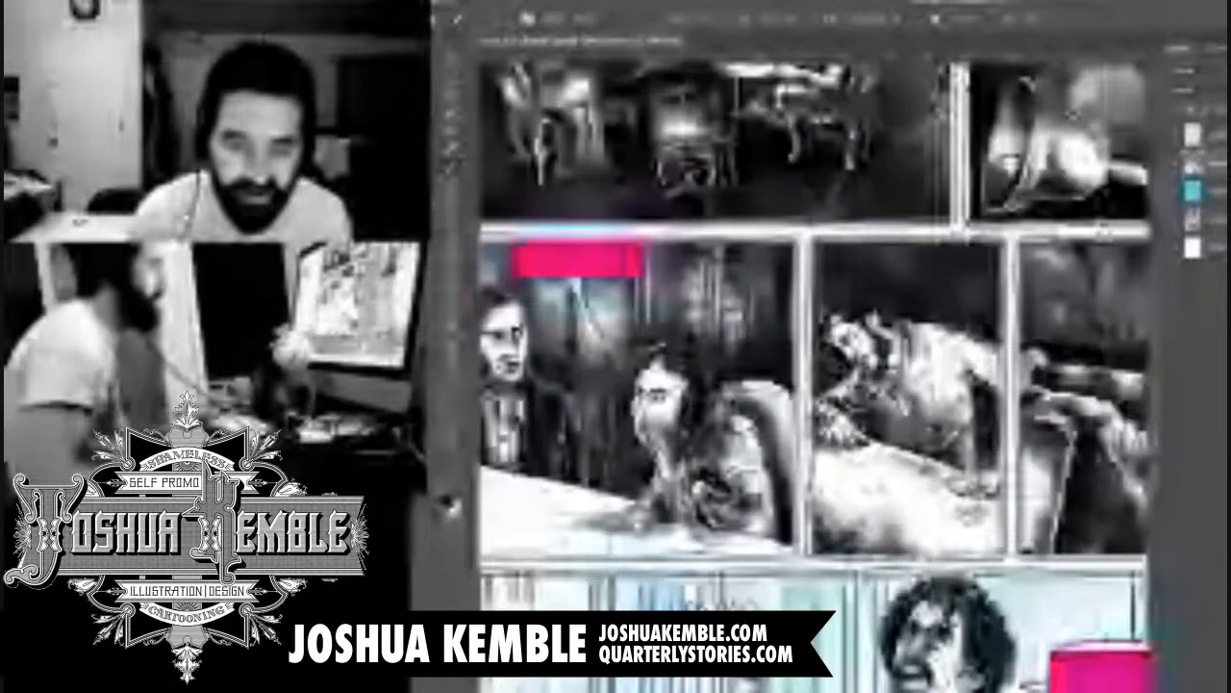
Shade the tabletop between the two small RAP words beside the jar in soft gray, redoing the first stroke
{"action": "left_click_drag", "start_coordinate": [789, 539], "coordinate": [930, 279]}
{"action": "left_click_drag", "start_coordinate": [625, 368], "coordinate": [716, 367]}
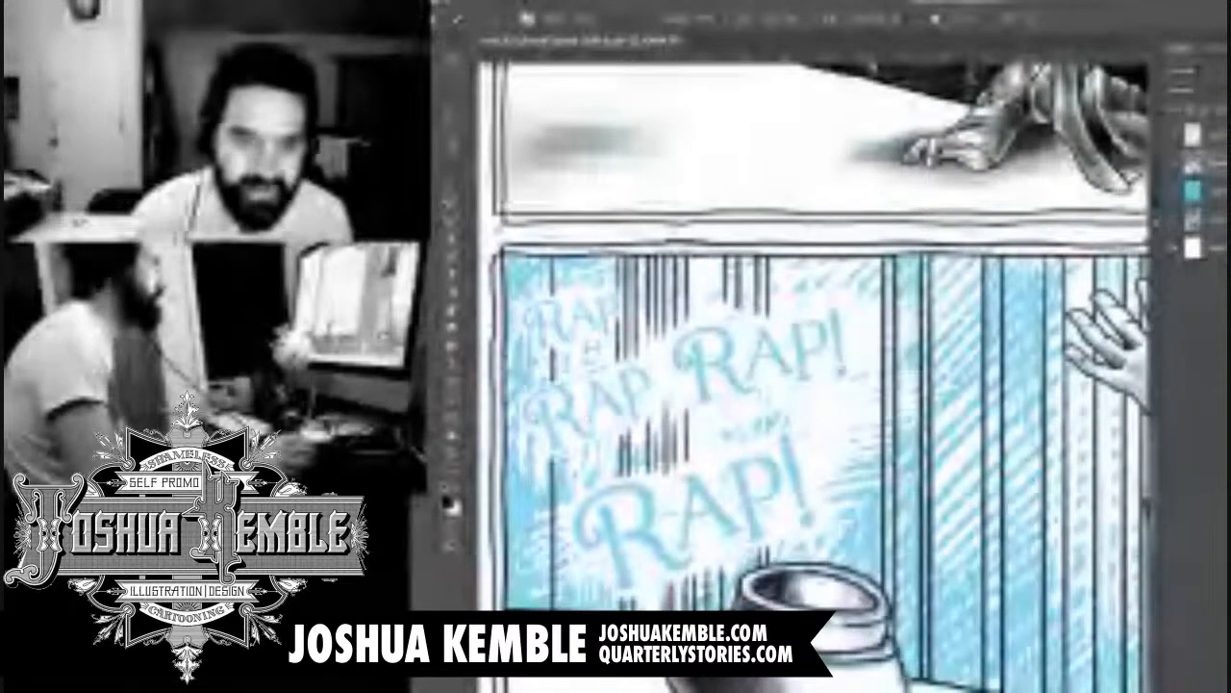
{"action": "left_click_drag", "start_coordinate": [818, 578], "coordinate": [850, 133]}
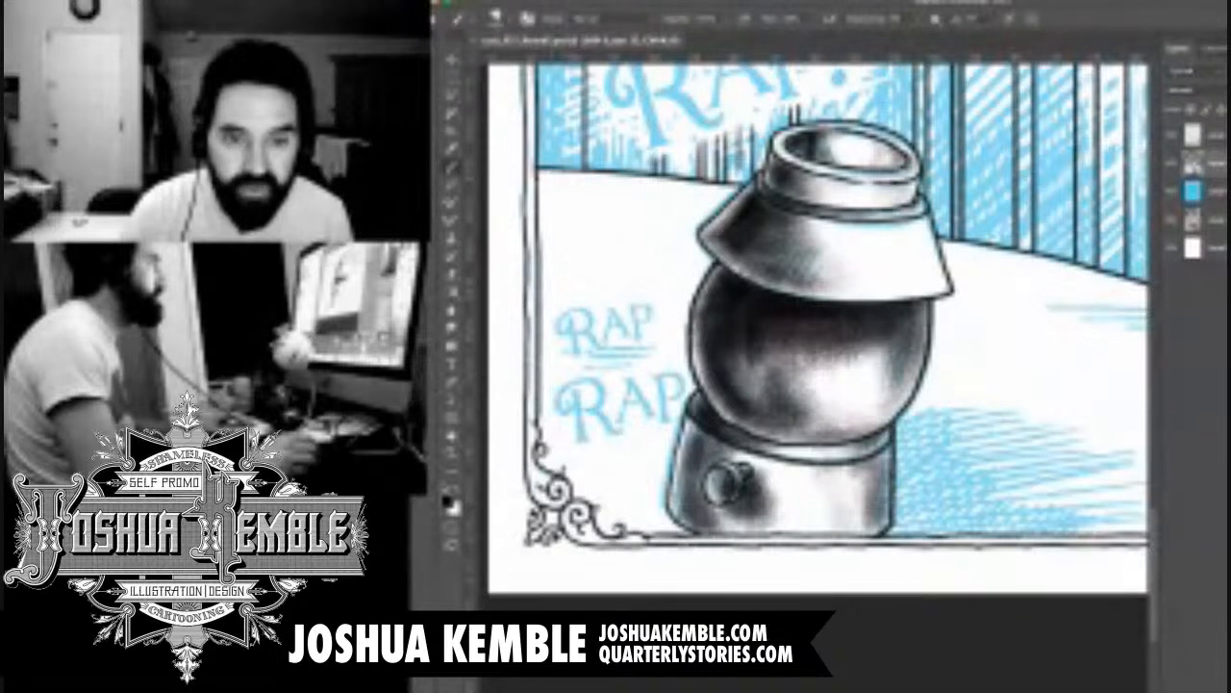
{"action": "left_click_drag", "start_coordinate": [546, 354], "coordinate": [639, 360]}
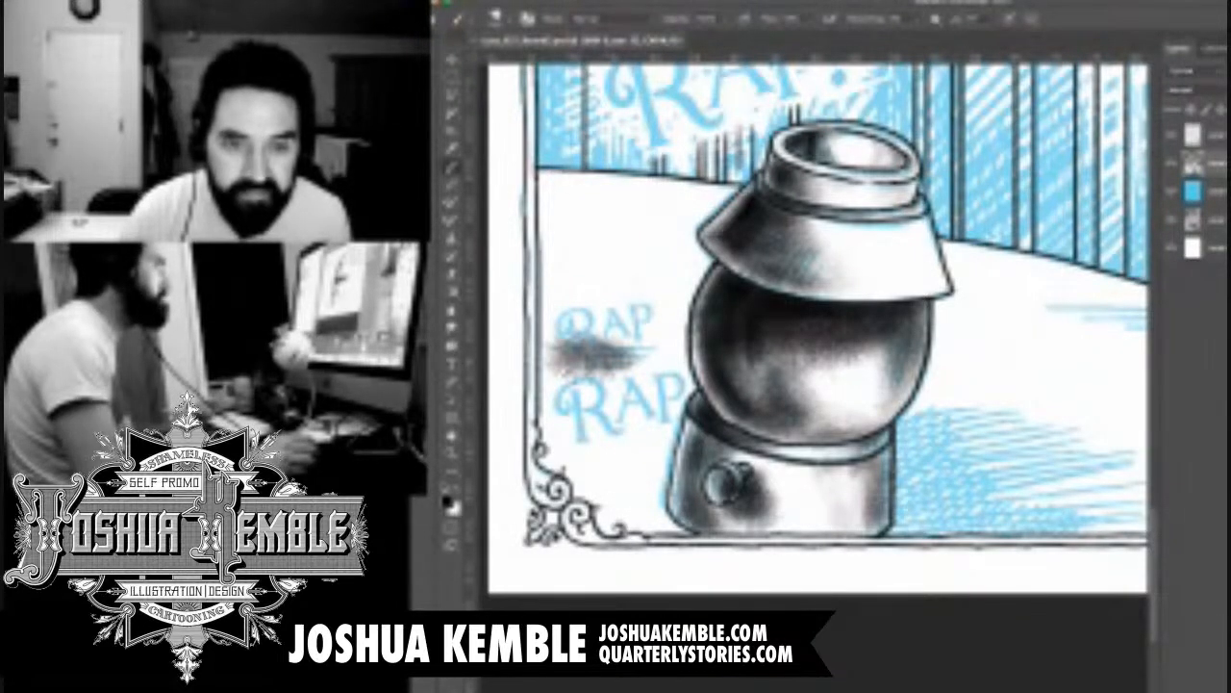
{"action": "key", "text": "ctrl+z"}
{"action": "left_click_drag", "start_coordinate": [558, 354], "coordinate": [683, 348]}
{"action": "left_click_drag", "start_coordinate": [577, 365], "coordinate": [676, 359]}
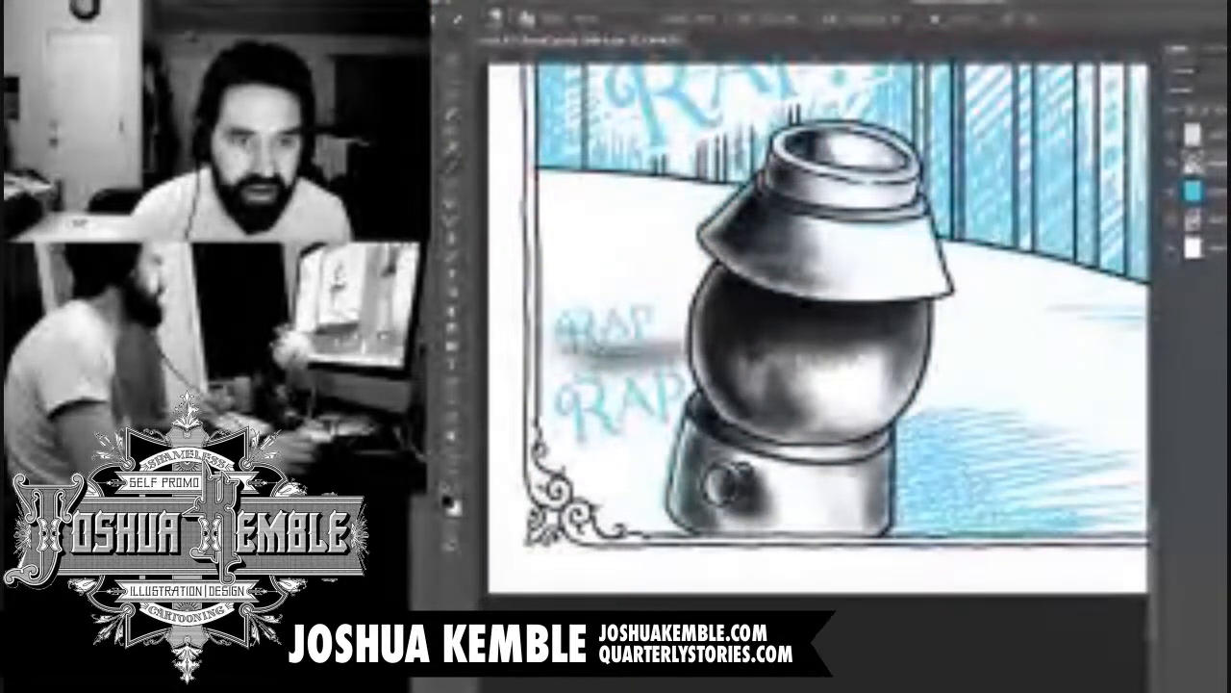
Shade the tabletop's back edge in soft gray, beside the jar's neck and along the curve down the man's dark coat
{"action": "left_click_drag", "start_coordinate": [556, 330], "coordinate": [524, 617]}
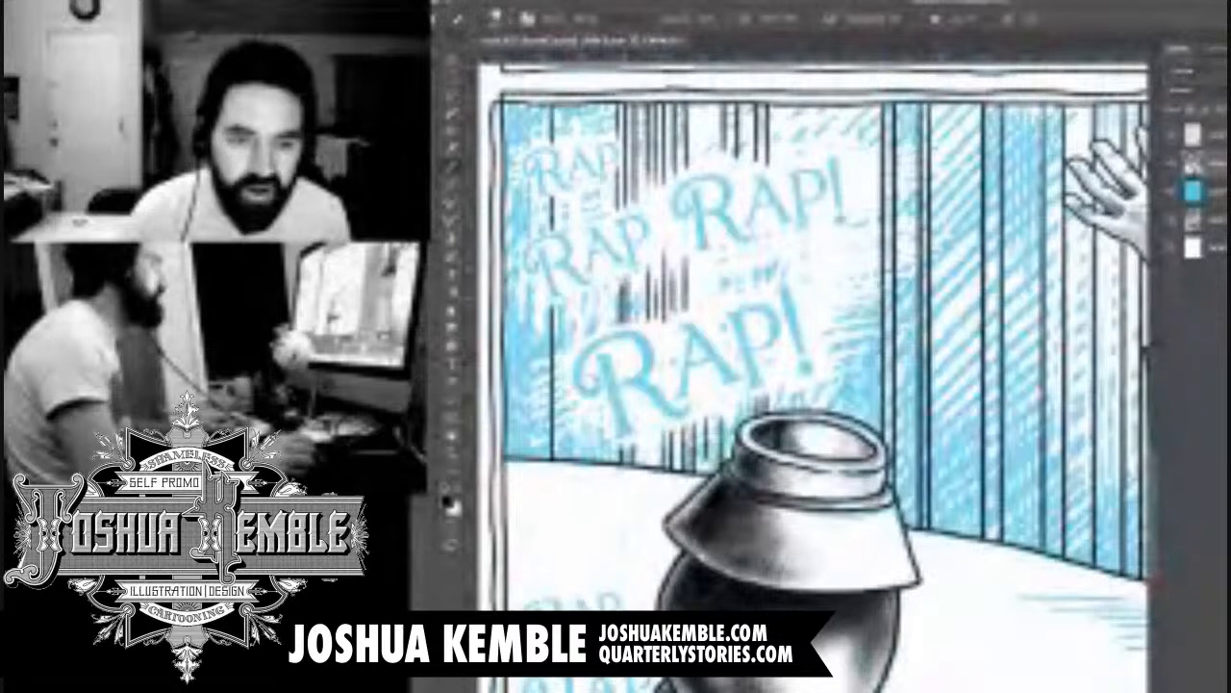
{"action": "left_click_drag", "start_coordinate": [512, 470], "coordinate": [618, 471]}
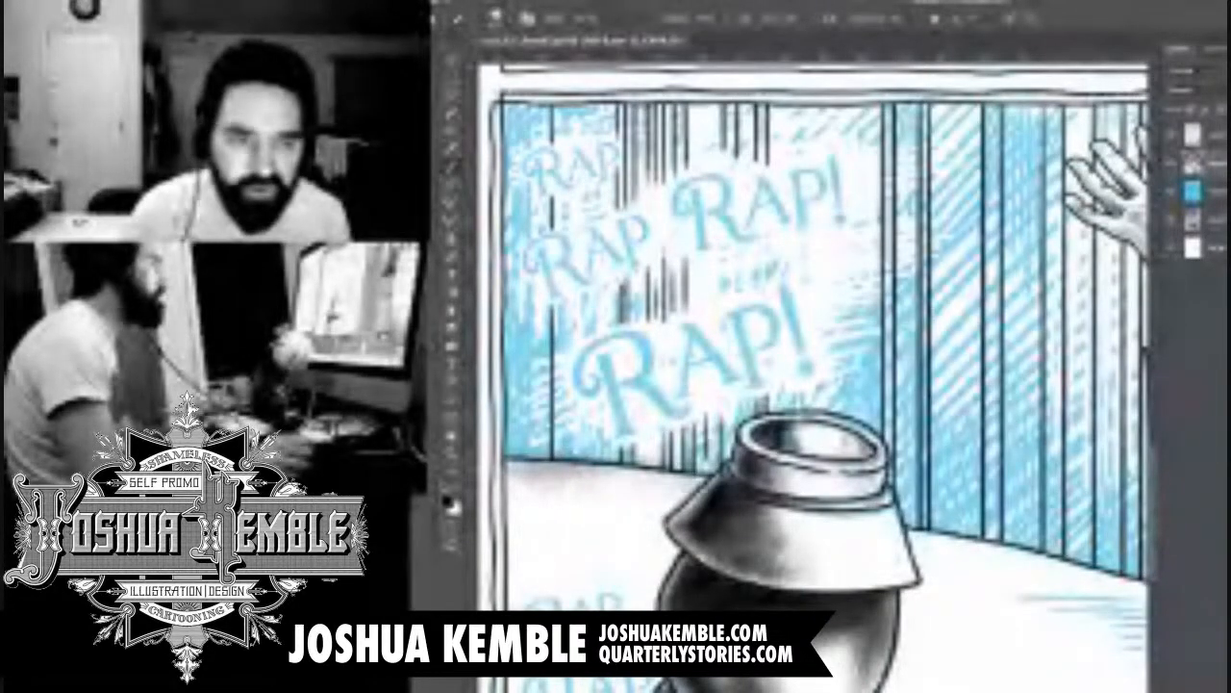
{"action": "left_click_drag", "start_coordinate": [924, 442], "coordinate": [673, 302]}
{"action": "left_click_drag", "start_coordinate": [817, 404], "coordinate": [675, 301]}
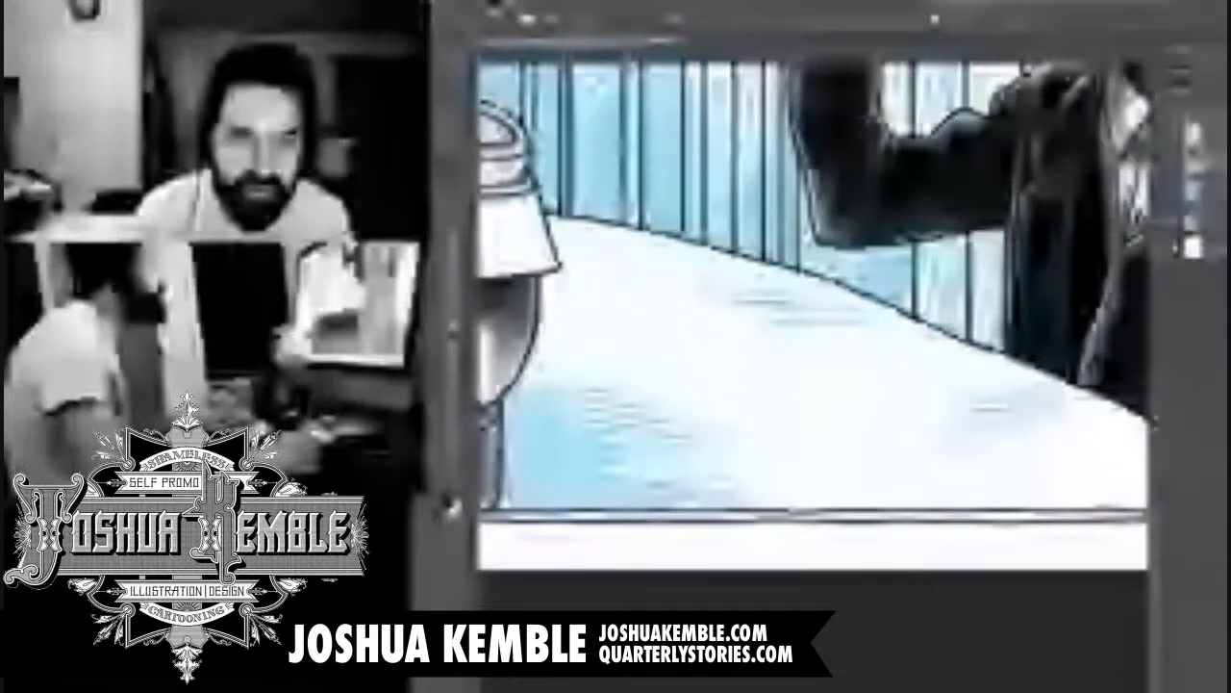
{"action": "mouse_move", "coordinate": [645, 241]}
{"action": "left_mouse_down"}
{"action": "mouse_move", "coordinate": [824, 287]}
{"action": "mouse_move", "coordinate": [1027, 369]}
{"action": "mouse_move", "coordinate": [747, 267]}
{"action": "mouse_move", "coordinate": [925, 365]}
{"action": "left_mouse_up"}
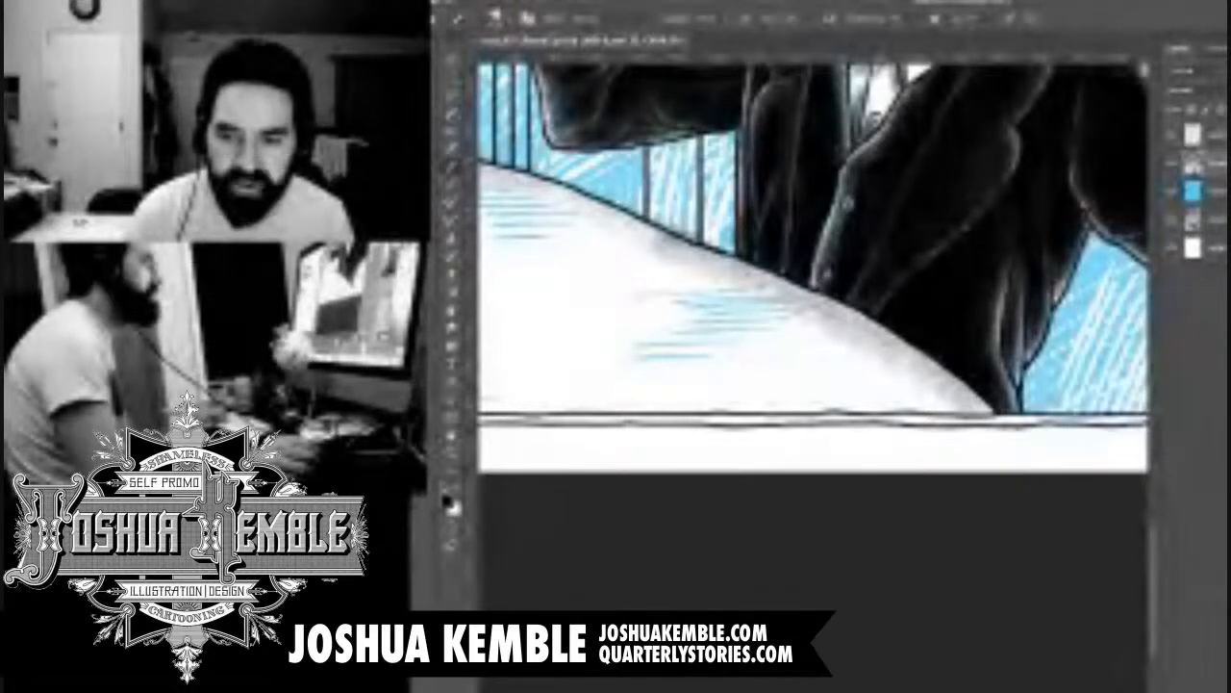
{"action": "left_click_drag", "start_coordinate": [926, 365], "coordinate": [967, 397]}
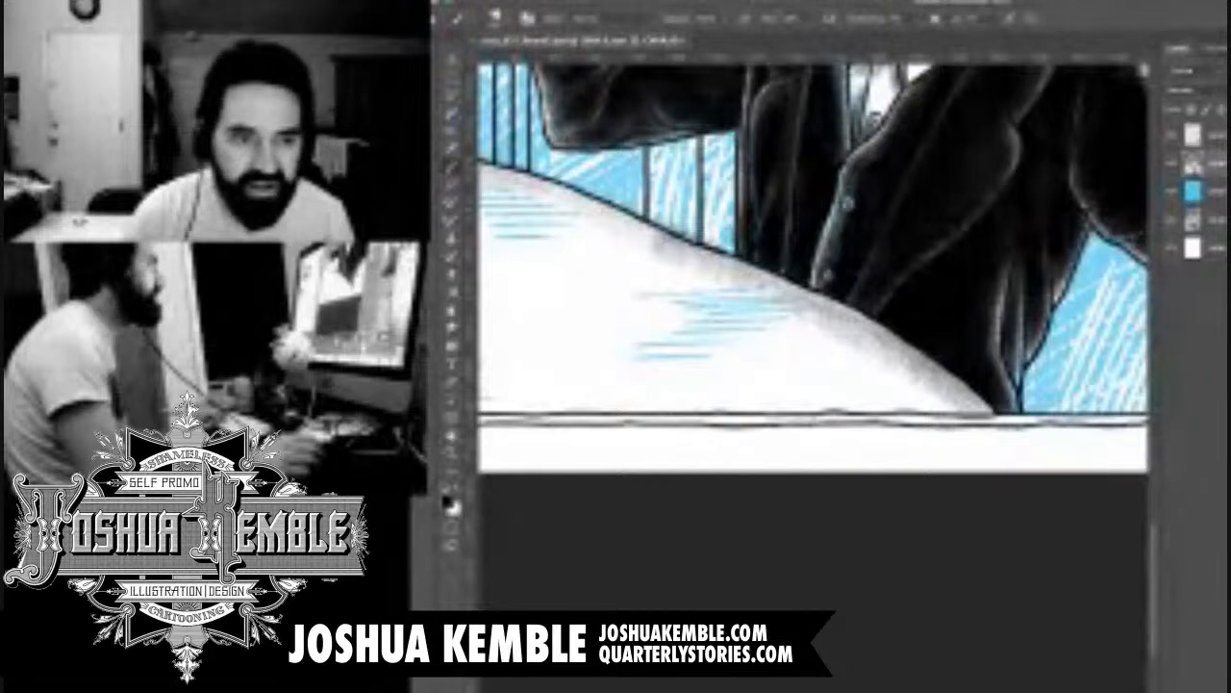
{"action": "left_click_drag", "start_coordinate": [577, 289], "coordinate": [1218, 344]}
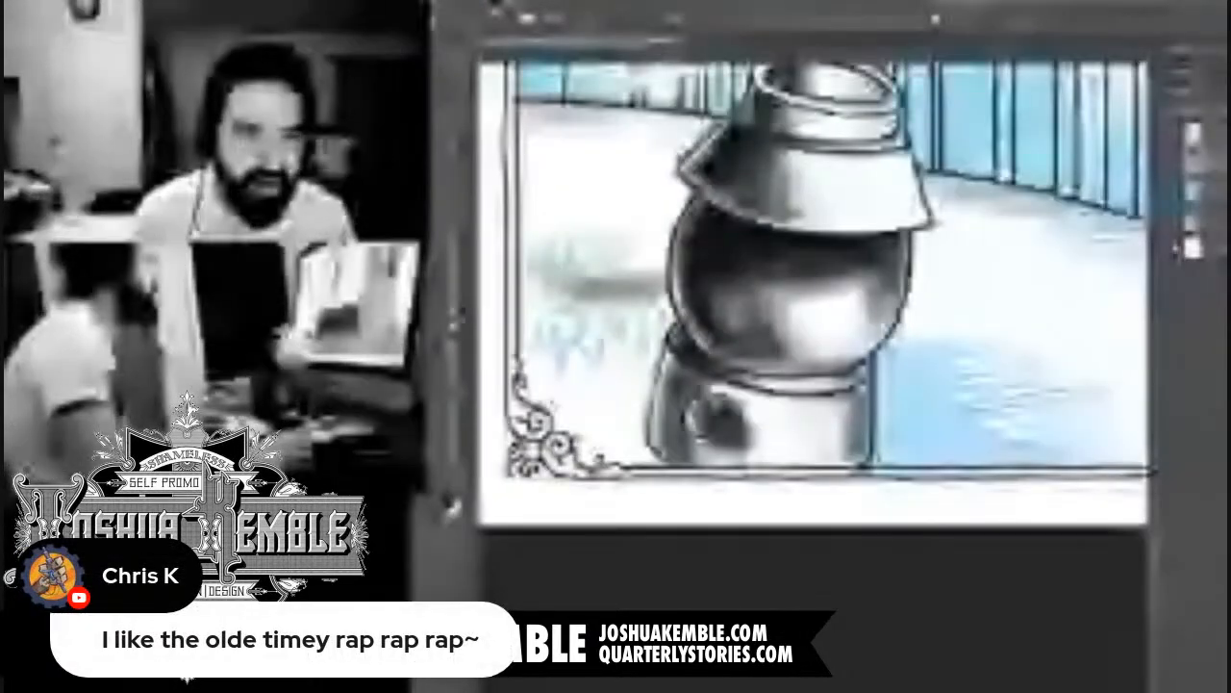
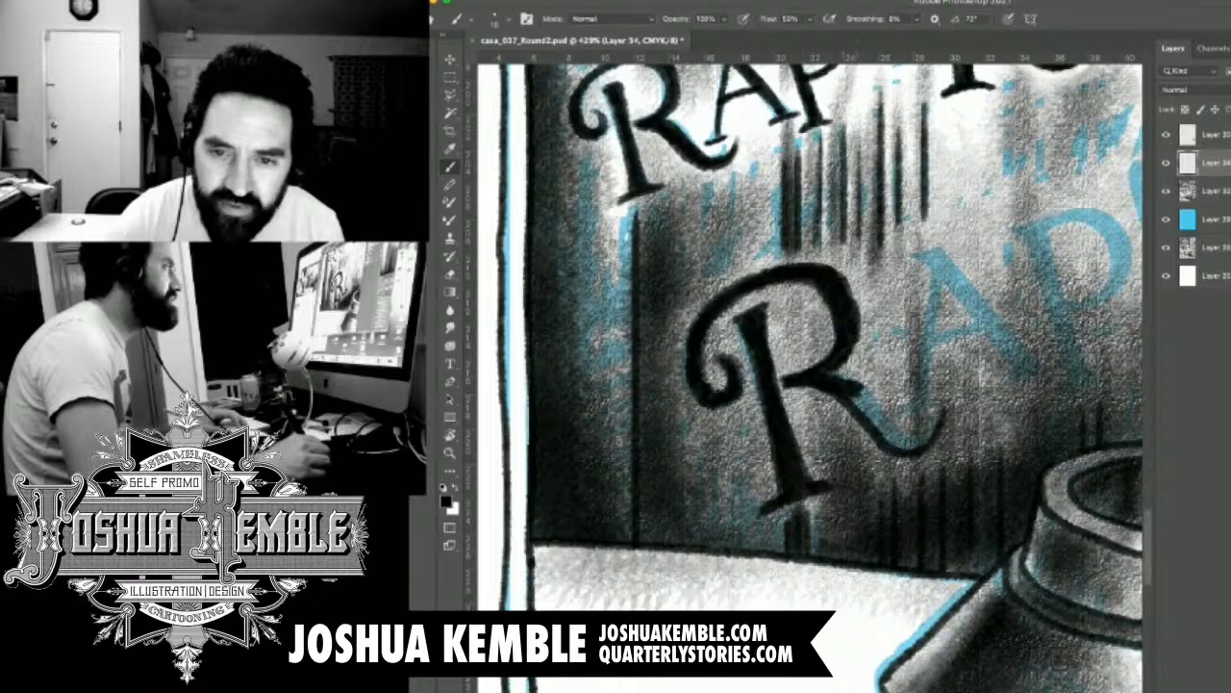
Try thickening the leg of the large R above the tabletop in black, and undo the last strokes
{"action": "left_click_drag", "start_coordinate": [840, 406], "coordinate": [870, 435]}
{"action": "key", "text": "super+z"}
{"action": "key", "text": "super+z"}
{"action": "key", "text": "super+z"}
{"action": "key", "text": "super+z"}
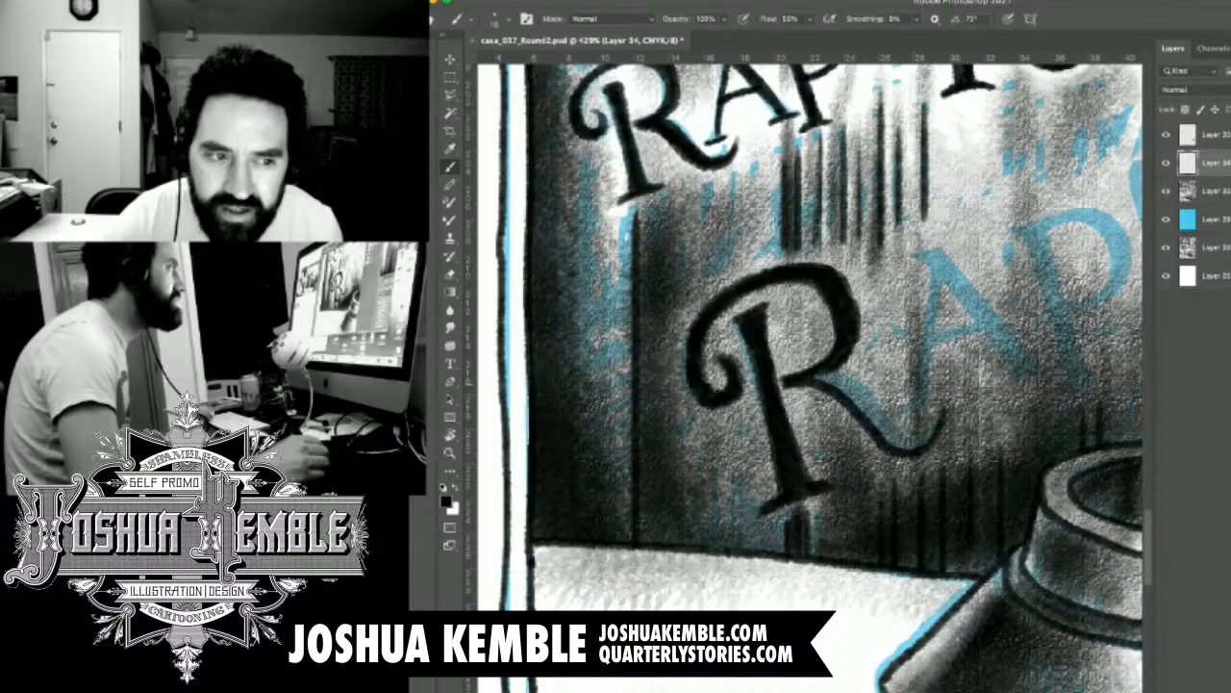
Ink the large RAP! above the tabletop in black, completing the R's leg and adding the A, P and exclamation mark
{"action": "mouse_move", "coordinate": [818, 373]}
{"action": "left_mouse_down"}
{"action": "mouse_move", "coordinate": [848, 376]}
{"action": "mouse_move", "coordinate": [899, 440]}
{"action": "left_mouse_up"}
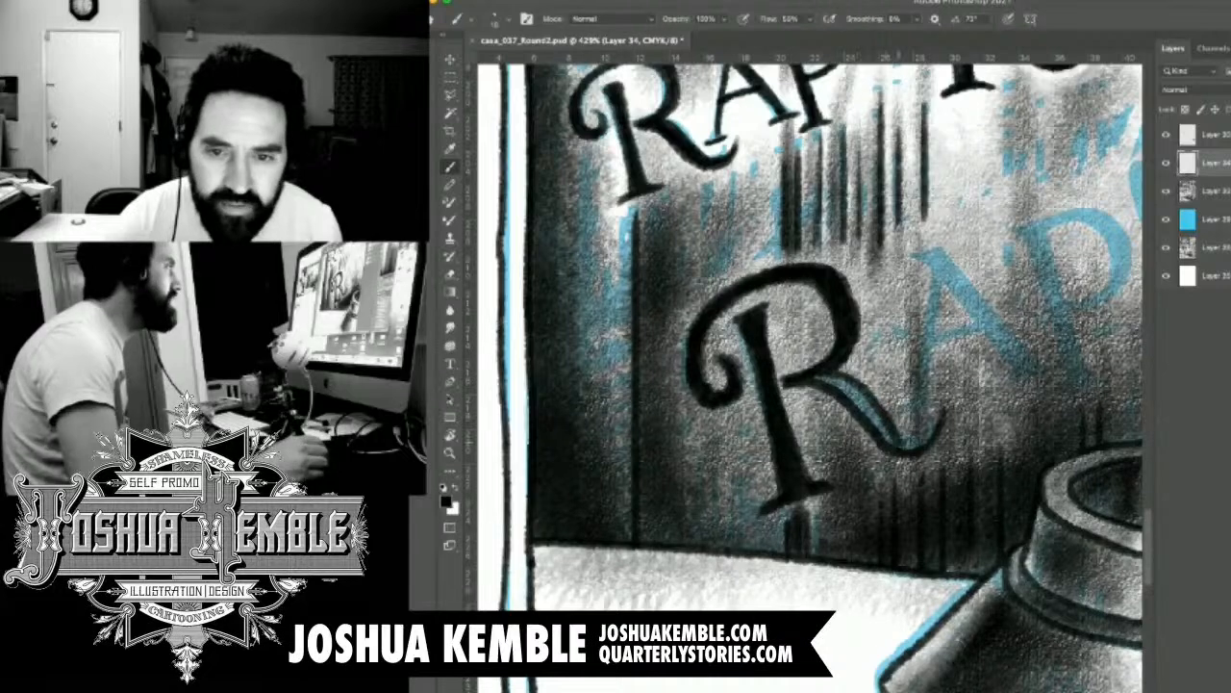
{"action": "left_click_drag", "start_coordinate": [822, 377], "coordinate": [886, 431]}
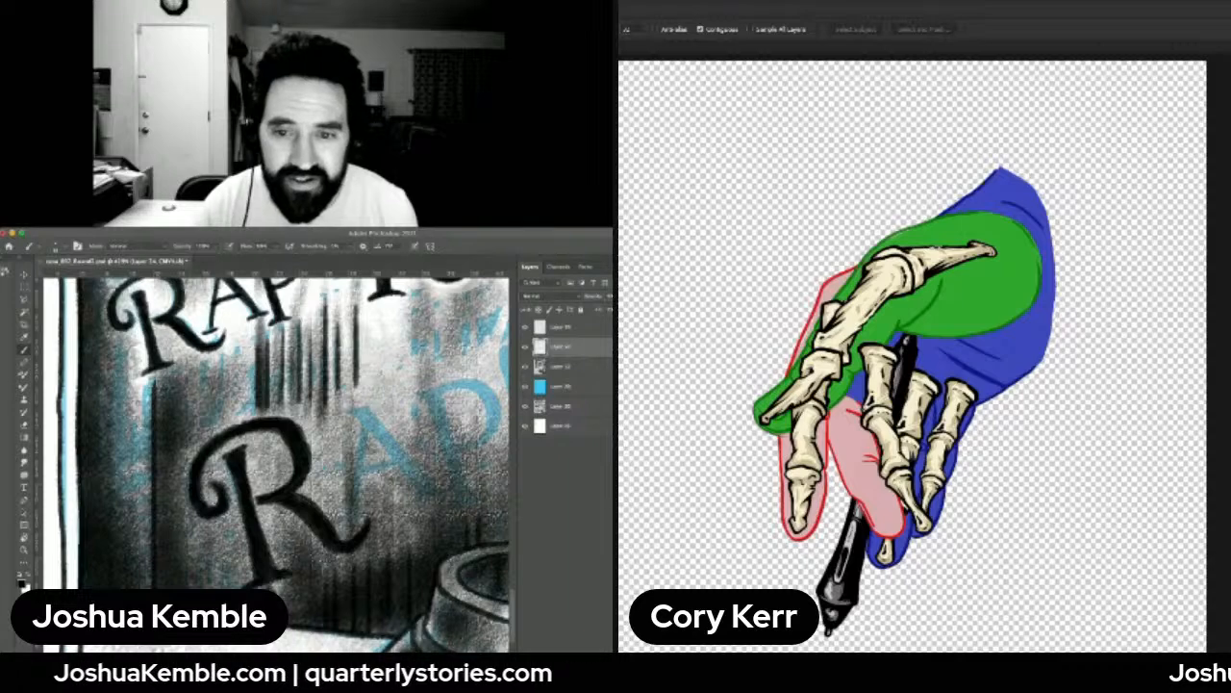
{"action": "left_click_drag", "start_coordinate": [336, 432], "coordinate": [250, 445]}
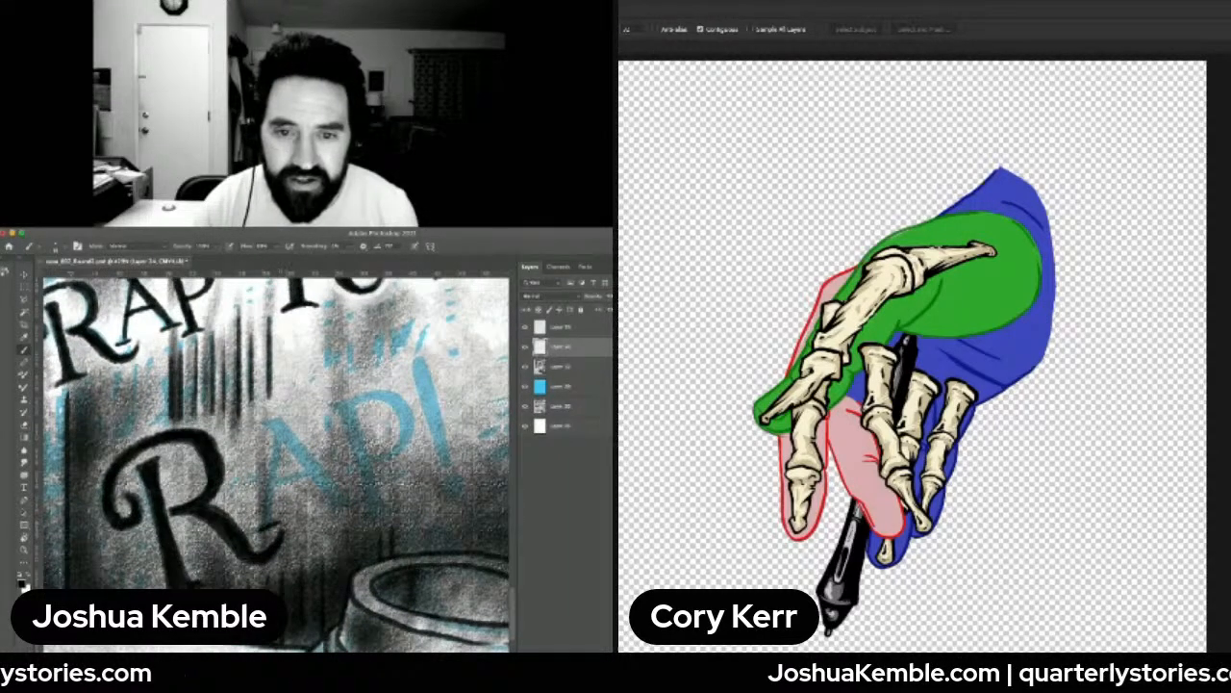
{"action": "mouse_move", "coordinate": [266, 523]}
{"action": "left_mouse_down"}
{"action": "mouse_move", "coordinate": [281, 430]}
{"action": "mouse_move", "coordinate": [275, 461]}
{"action": "left_mouse_up"}
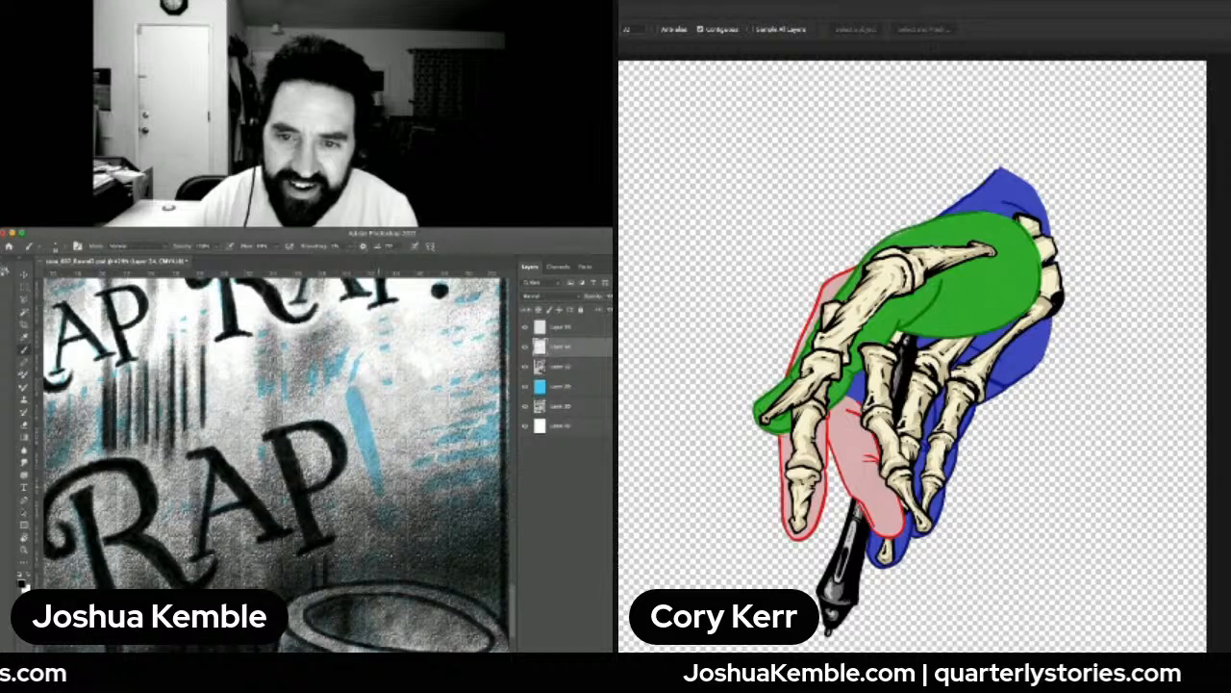
{"action": "left_click_drag", "start_coordinate": [379, 490], "coordinate": [368, 456]}
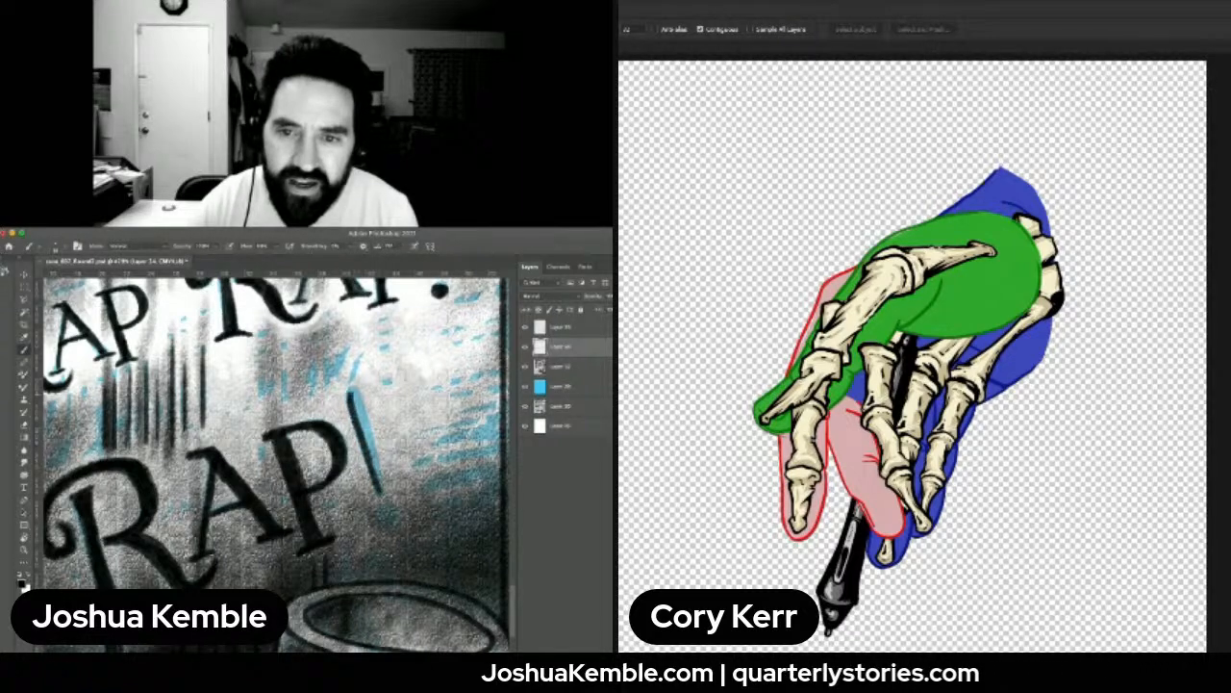
{"action": "mouse_move", "coordinate": [358, 386]}
{"action": "left_mouse_down"}
{"action": "mouse_move", "coordinate": [384, 493]}
{"action": "mouse_move", "coordinate": [376, 429]}
{"action": "mouse_move", "coordinate": [379, 459]}
{"action": "mouse_move", "coordinate": [352, 391]}
{"action": "mouse_move", "coordinate": [379, 429]}
{"action": "left_mouse_up"}
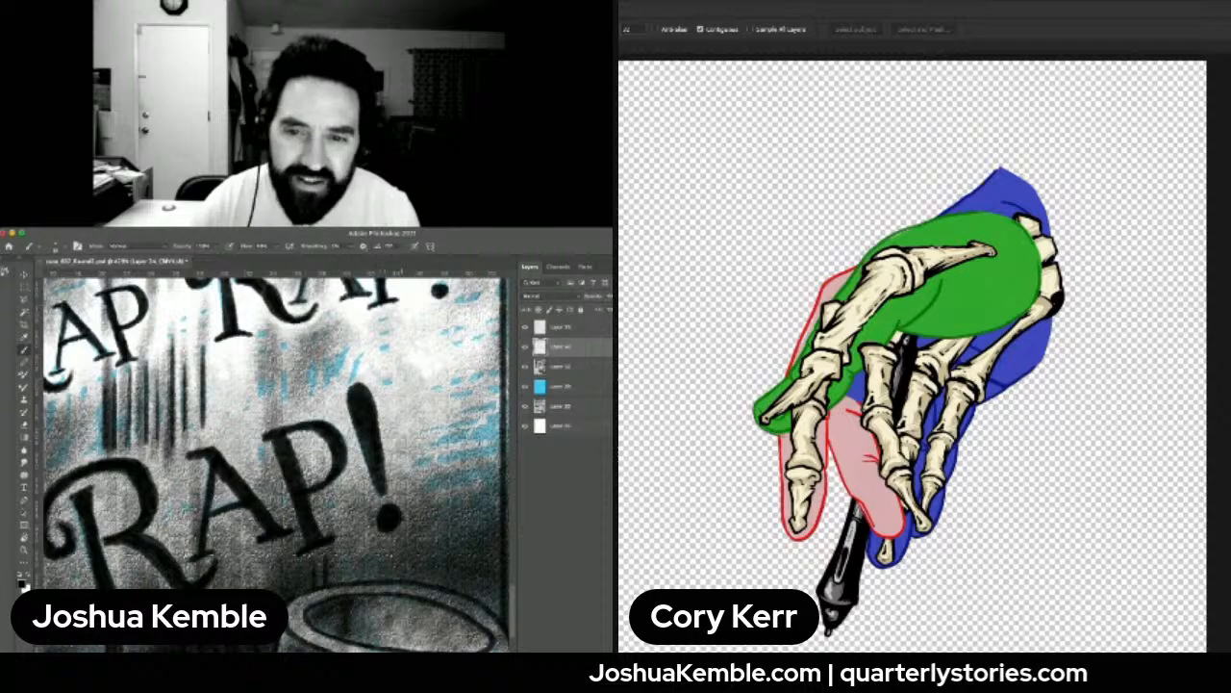
Examine the comic's bottom panel as a whole, and switch the other screen to the skeletal hand composition in After Effects
{"action": "left_click_drag", "start_coordinate": [384, 404], "coordinate": [474, 351]}
{"action": "key", "text": "alt+Tab"}
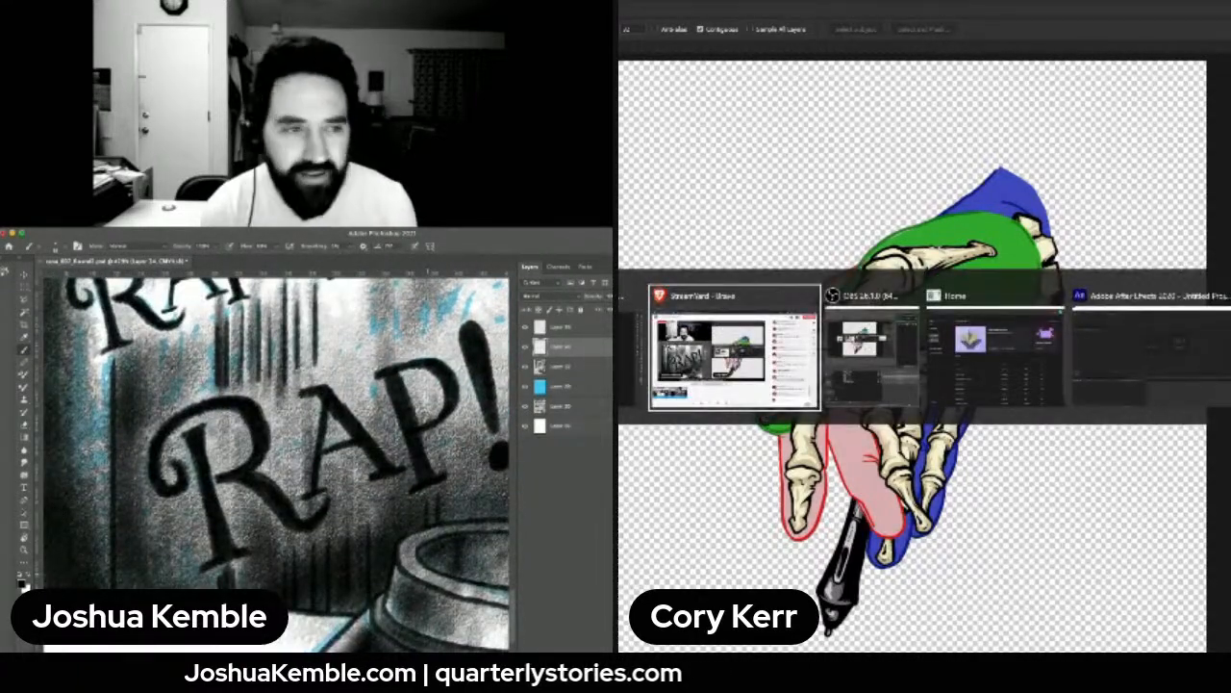
{"action": "key", "text": "super+minus"}
{"action": "key", "text": "super+minus"}
{"action": "key", "text": "super+minus"}
{"action": "key", "text": "alt+Tab"}
{"action": "key", "text": "alt+Tab"}
{"action": "key", "text": "alt+Tab"}
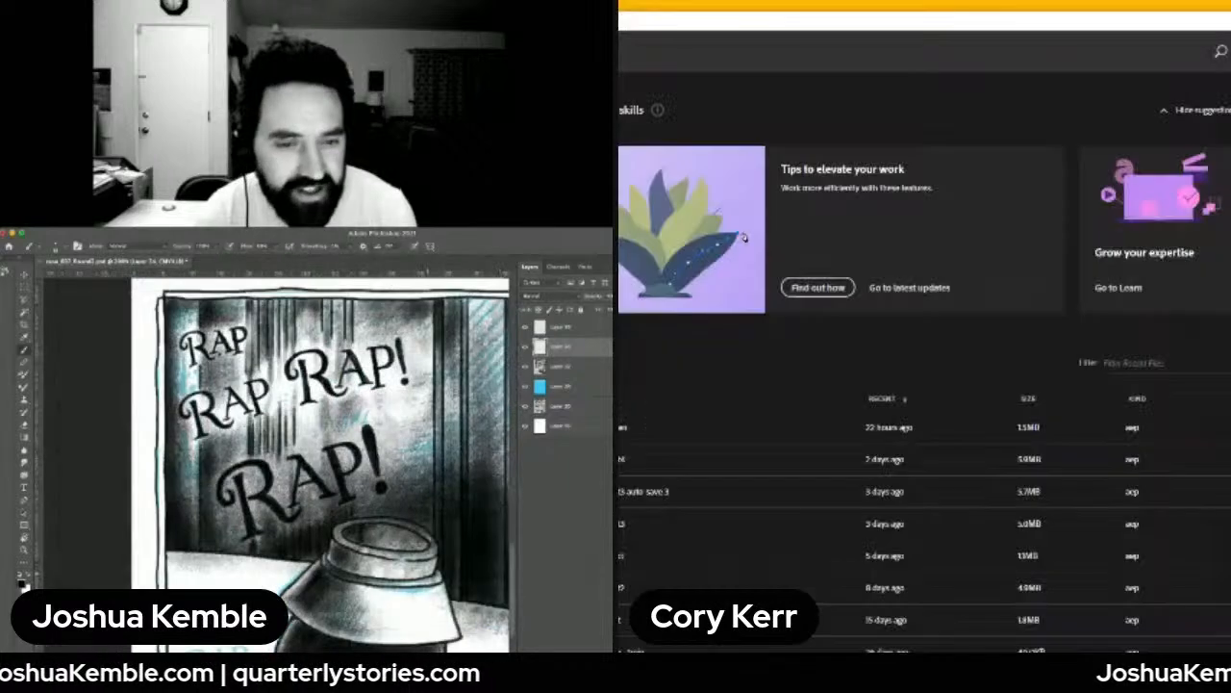
{"action": "key", "text": "super+minus"}
{"action": "left_click", "coordinate": [619, 441]}
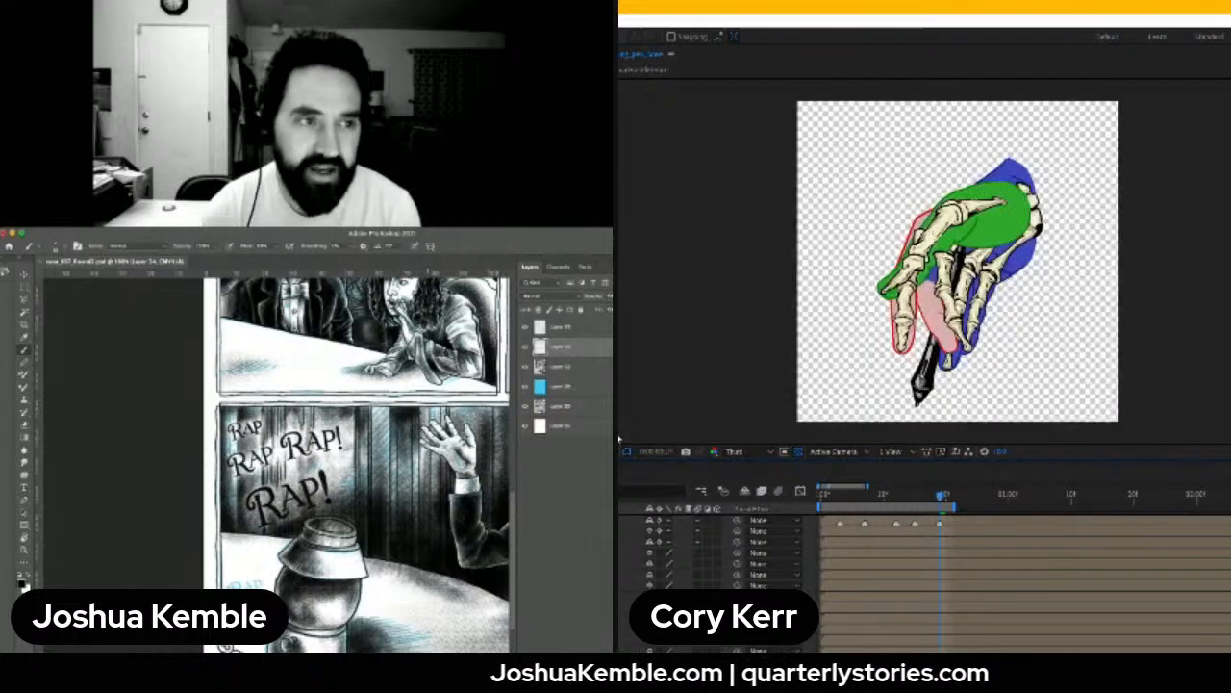
Preview the skeletal hand animation from its first frame in After Effects
{"action": "left_click_drag", "start_coordinate": [941, 502], "coordinate": [784, 506]}
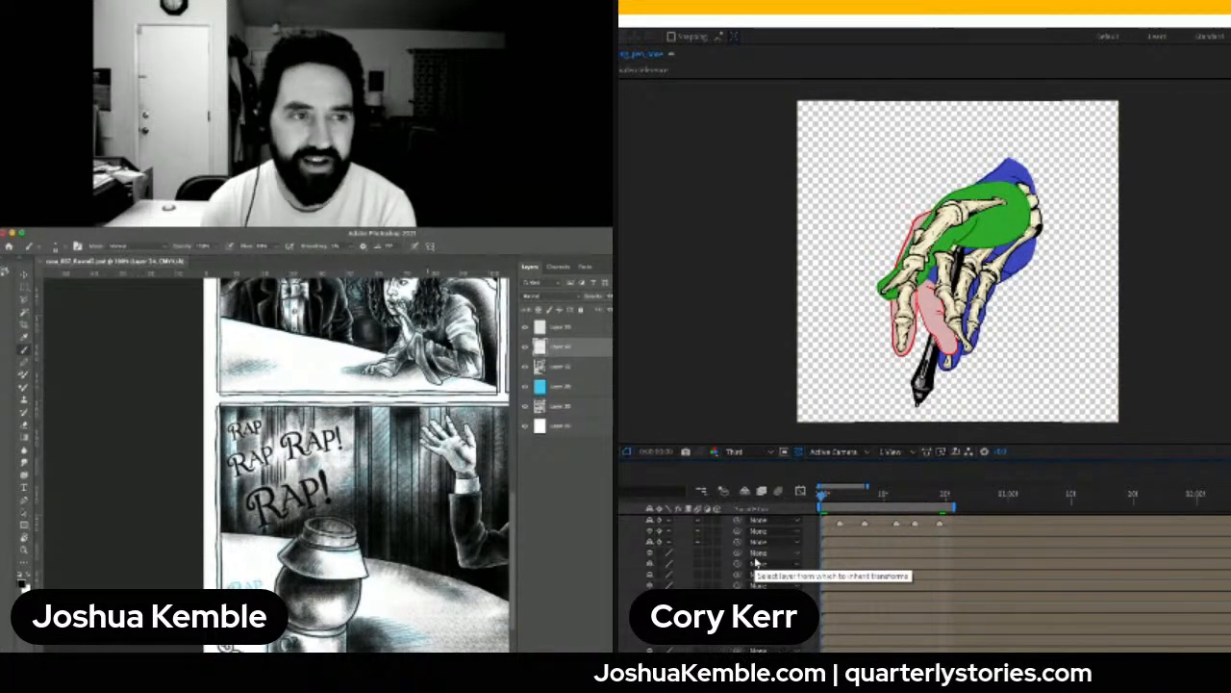
{"action": "left_click", "coordinate": [625, 470]}
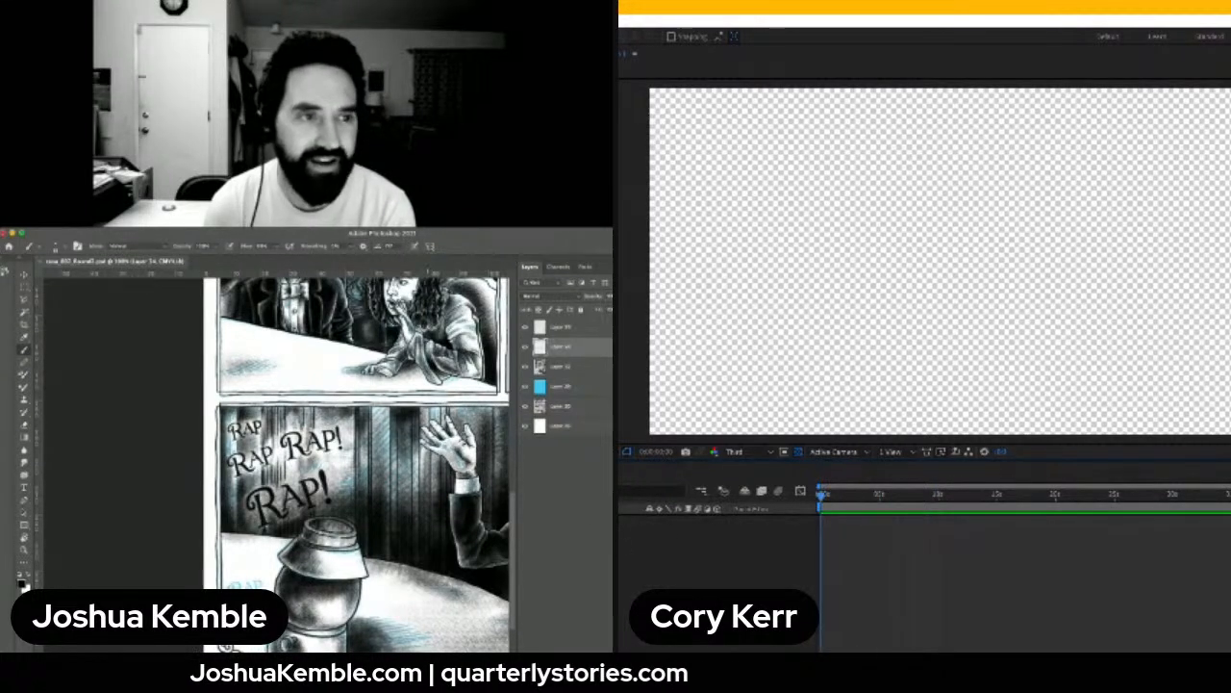
{"action": "left_click", "coordinate": [623, 470]}
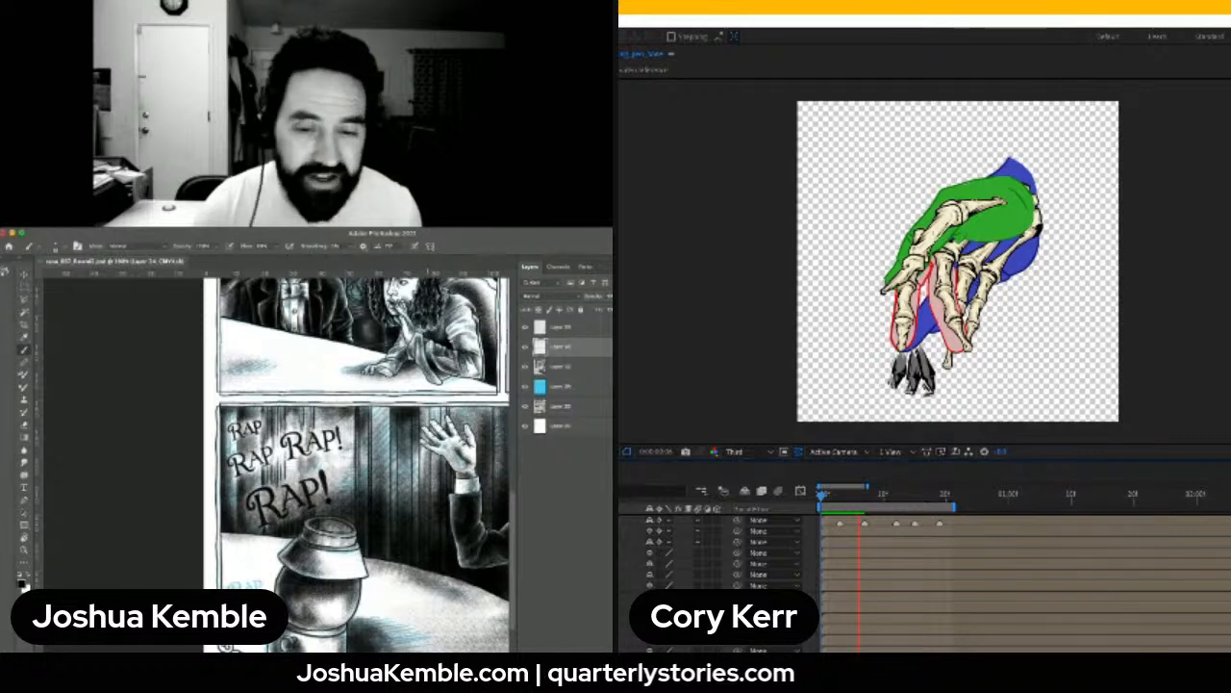
Ink the curl, bowl and stem of the R in the upper small RAP on the tabletop in black
{"action": "scroll", "coordinate": [243, 600], "scroll_direction": "up", "scroll_amount": 5}
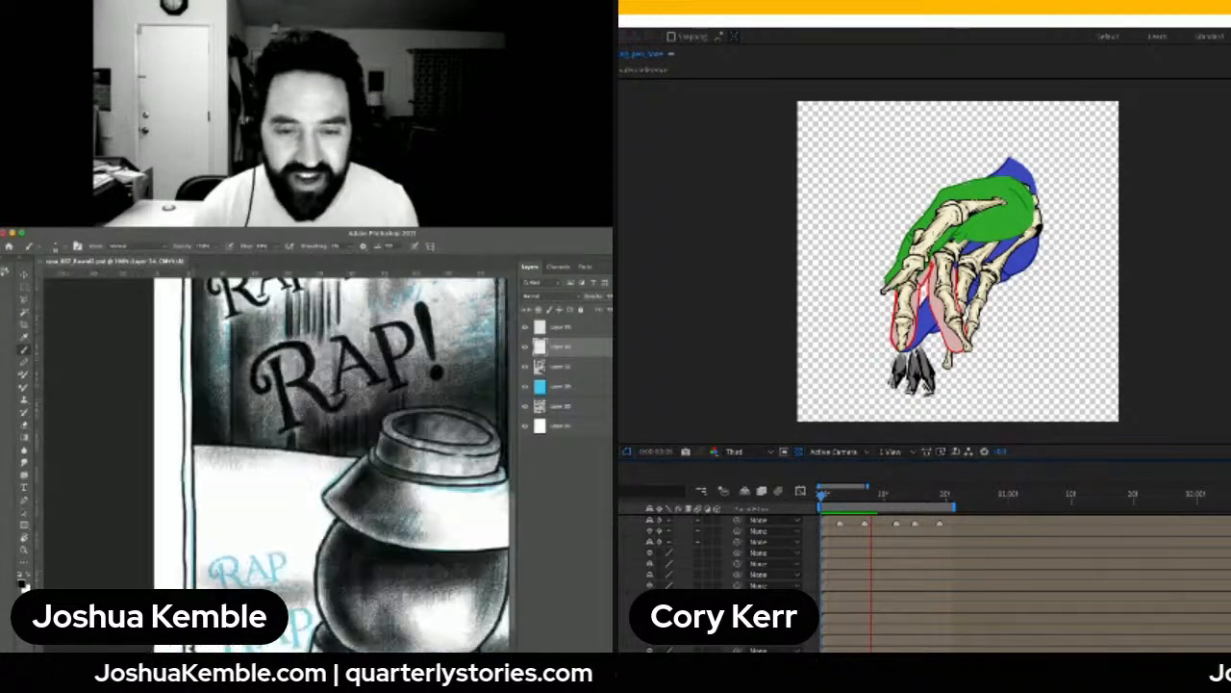
{"action": "left_click_drag", "start_coordinate": [279, 539], "coordinate": [252, 461]}
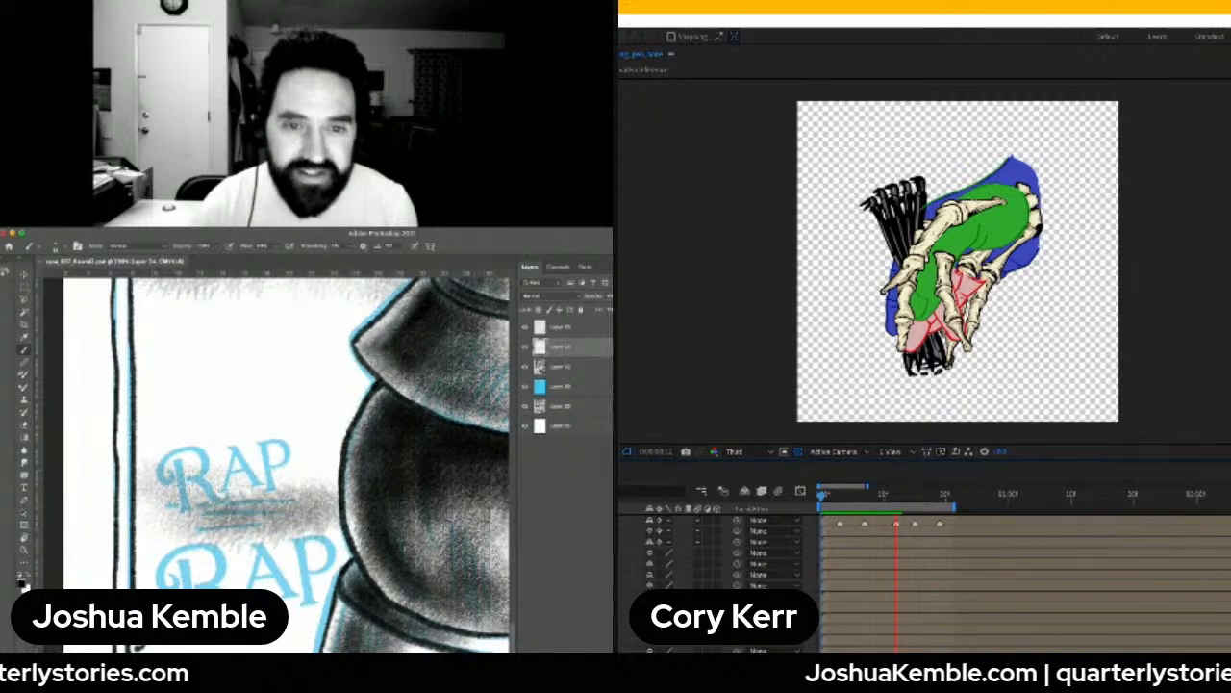
{"action": "scroll", "coordinate": [174, 457], "scroll_direction": "up", "scroll_amount": 3}
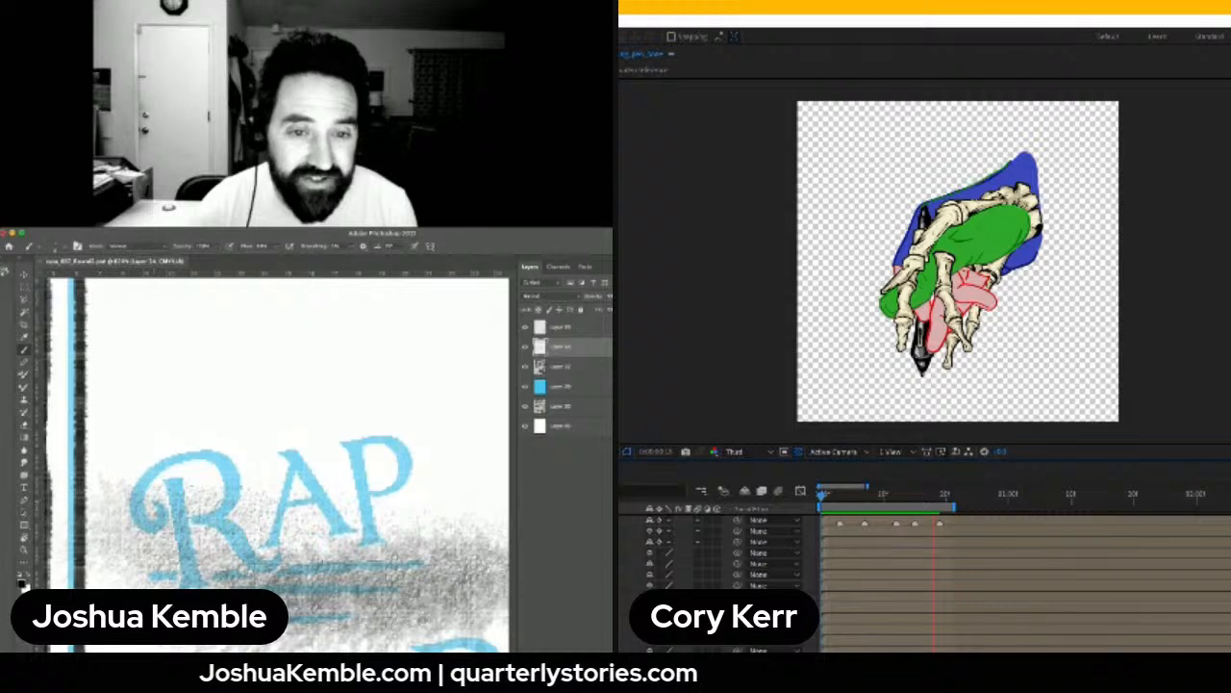
{"action": "mouse_move", "coordinate": [154, 502]}
{"action": "left_mouse_down"}
{"action": "mouse_move", "coordinate": [156, 522]}
{"action": "mouse_move", "coordinate": [152, 470]}
{"action": "mouse_move", "coordinate": [199, 453]}
{"action": "mouse_move", "coordinate": [225, 469]}
{"action": "mouse_move", "coordinate": [225, 505]}
{"action": "left_mouse_up"}
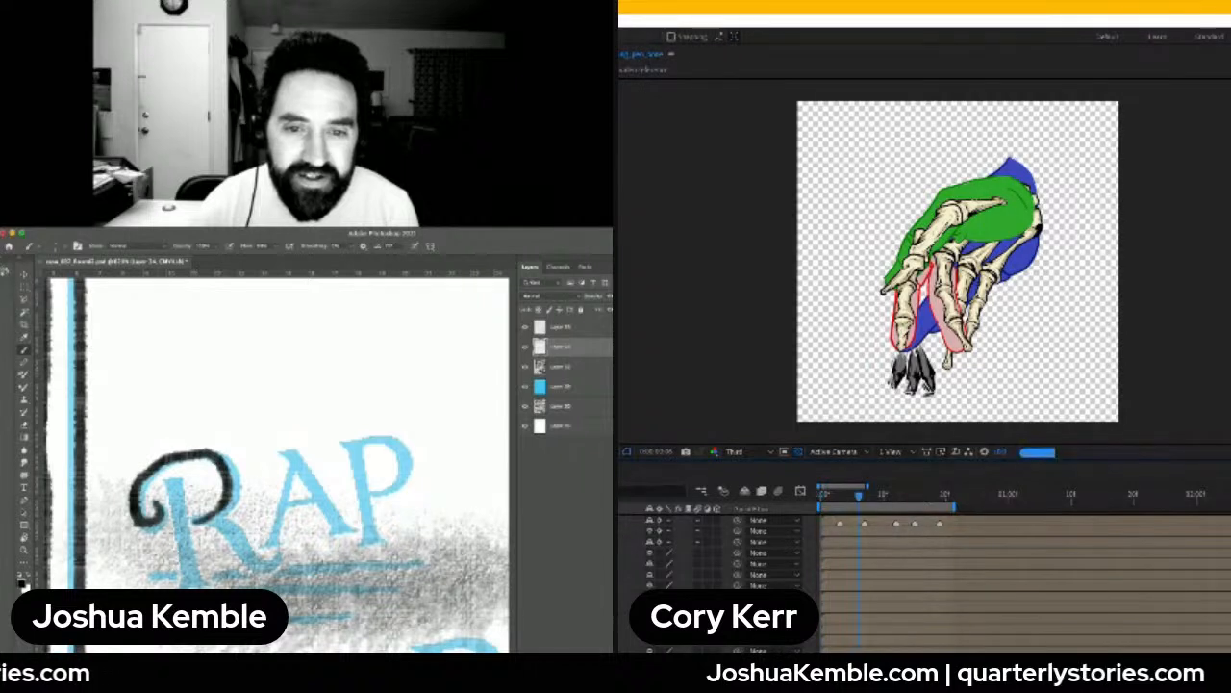
{"action": "mouse_move", "coordinate": [234, 510]}
{"action": "left_mouse_down"}
{"action": "mouse_move", "coordinate": [239, 471]}
{"action": "mouse_move", "coordinate": [231, 496]}
{"action": "left_mouse_up"}
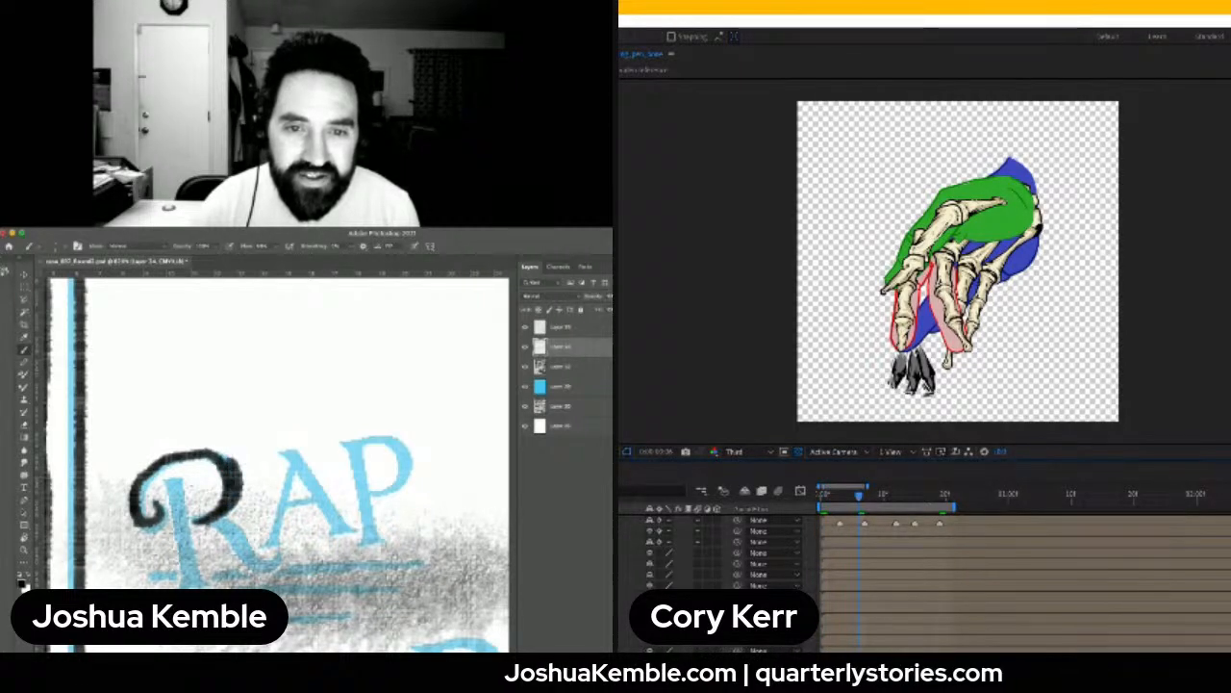
{"action": "mouse_move", "coordinate": [229, 452]}
{"action": "left_mouse_down"}
{"action": "mouse_move", "coordinate": [141, 470]}
{"action": "mouse_move", "coordinate": [127, 515]}
{"action": "mouse_move", "coordinate": [179, 558]}
{"action": "mouse_move", "coordinate": [183, 585]}
{"action": "mouse_move", "coordinate": [211, 582]}
{"action": "mouse_move", "coordinate": [160, 584]}
{"action": "mouse_move", "coordinate": [209, 584]}
{"action": "left_mouse_up"}
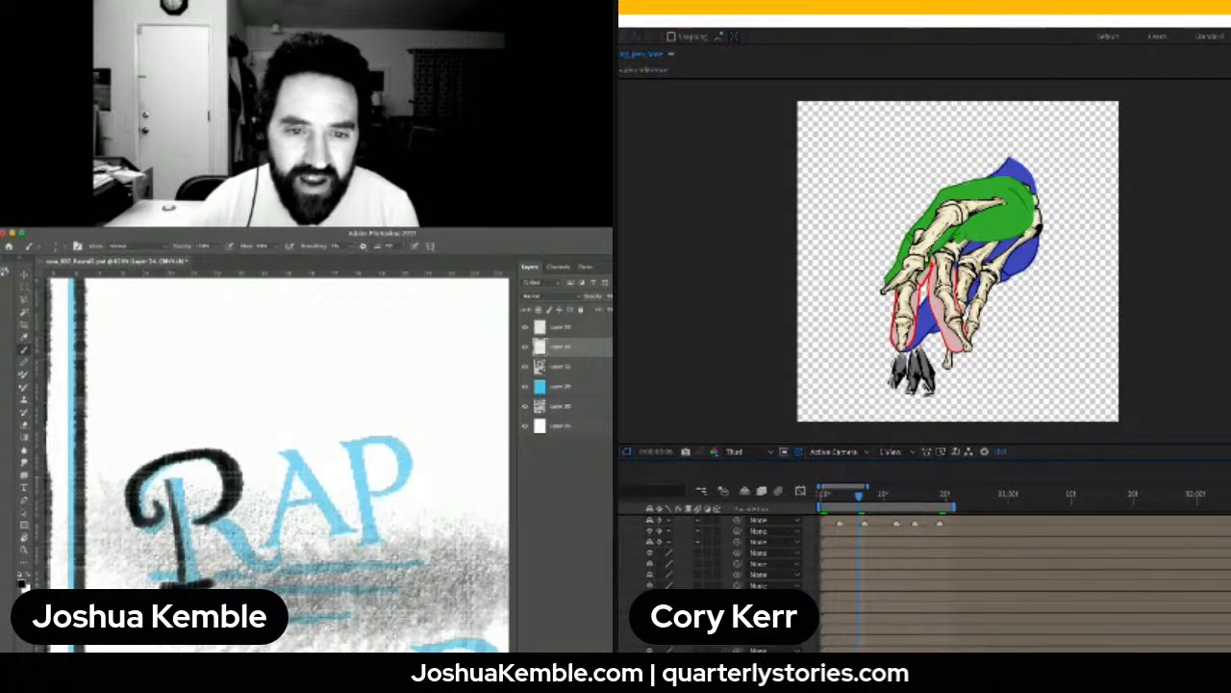
Move the top layer's anchor point in the skeletal hand composition onto the wrist end of the thumb bone, and check the opening frames
{"action": "left_click", "coordinate": [844, 495]}
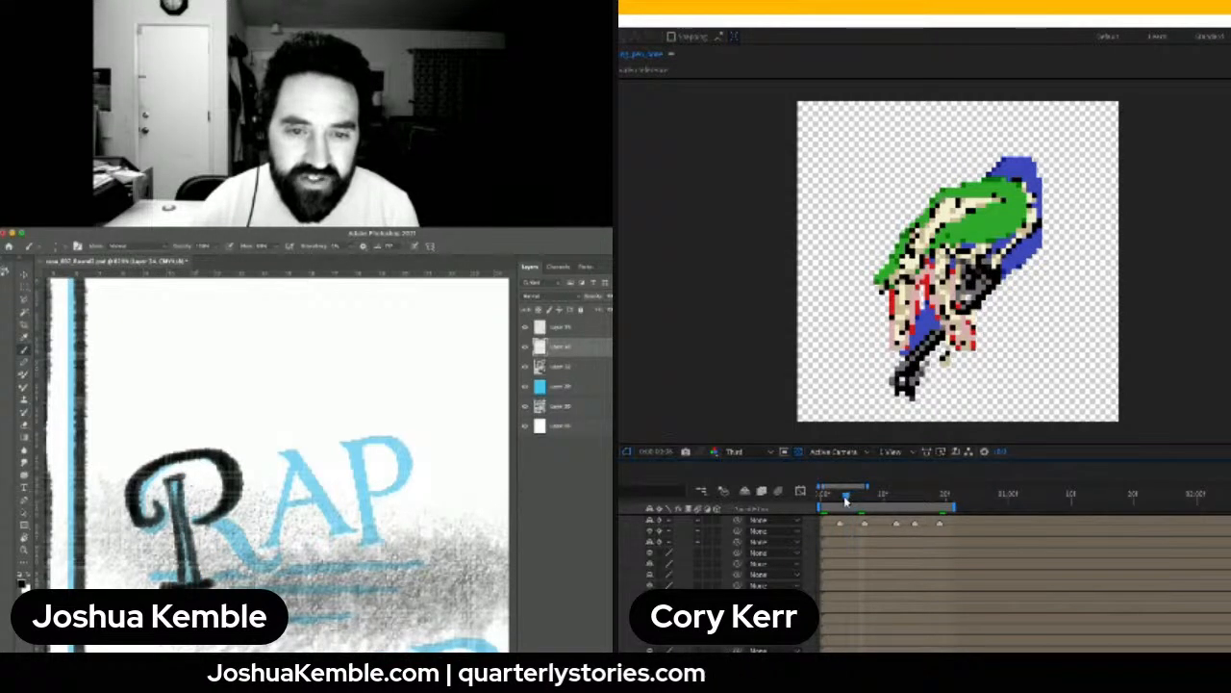
{"action": "left_click_drag", "start_coordinate": [844, 495], "coordinate": [823, 495]}
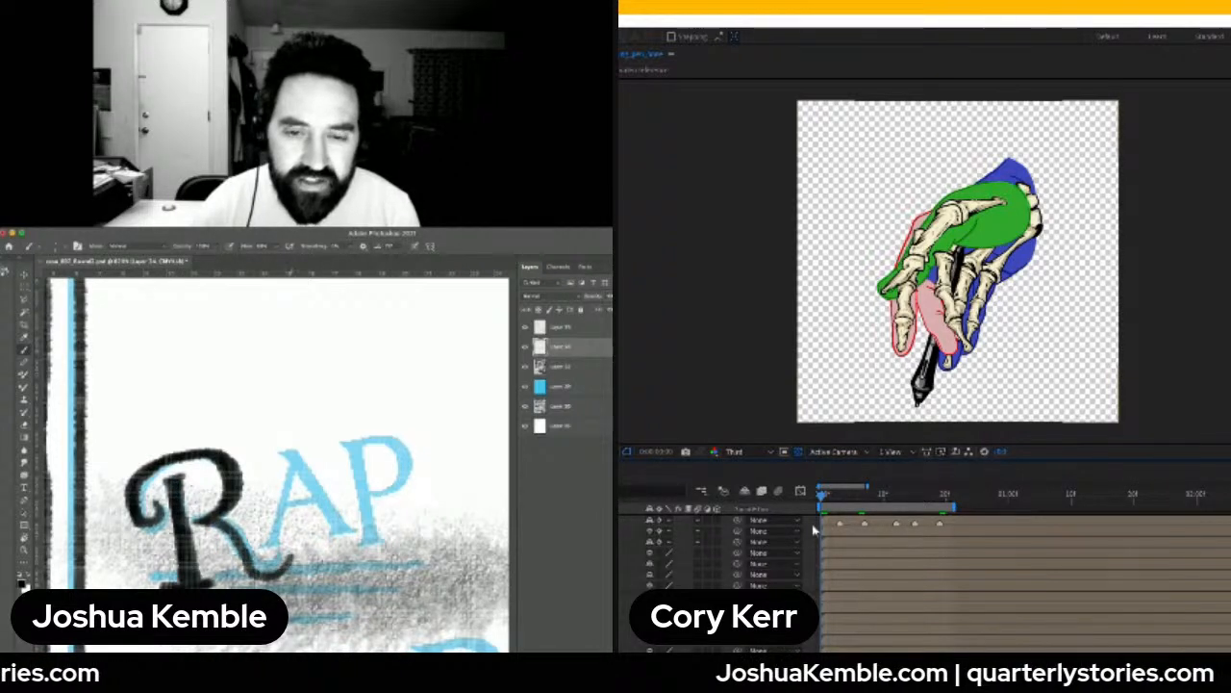
{"action": "left_click_drag", "start_coordinate": [825, 497], "coordinate": [860, 504]}
{"action": "left_click_drag", "start_coordinate": [845, 507], "coordinate": [799, 514]}
{"action": "left_click", "coordinate": [630, 520]}
{"action": "key", "text": "super+z"}
{"action": "key", "text": "y"}
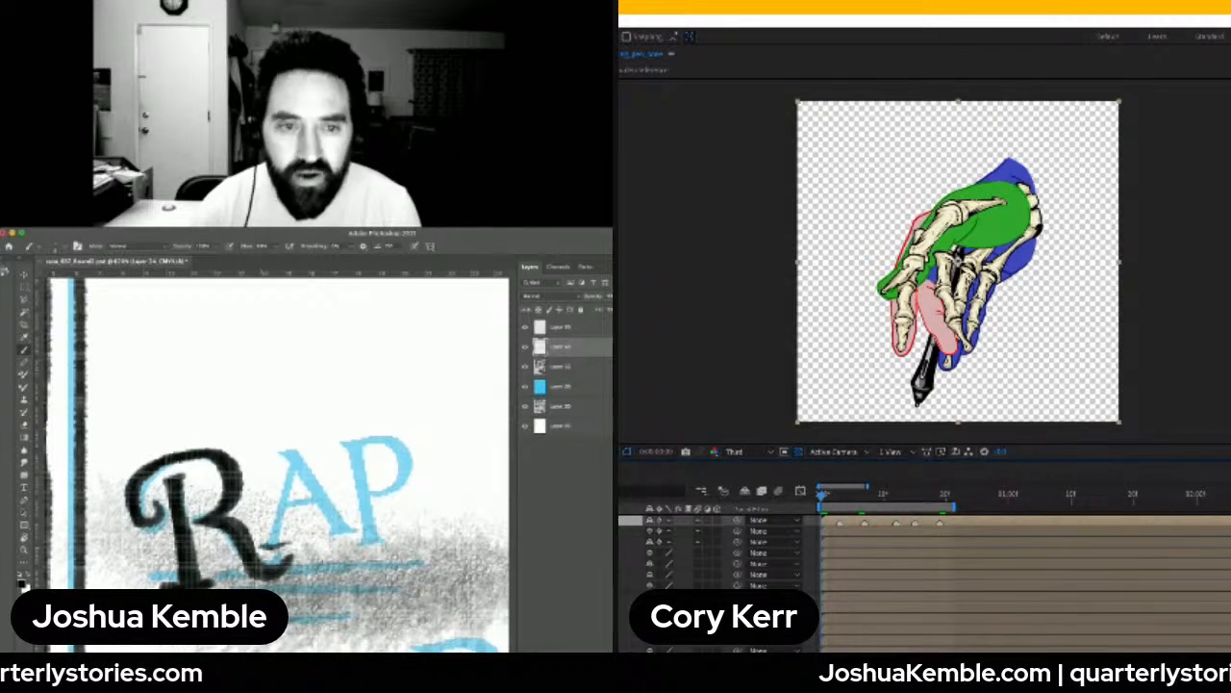
{"action": "left_click_drag", "start_coordinate": [959, 260], "coordinate": [996, 218]}
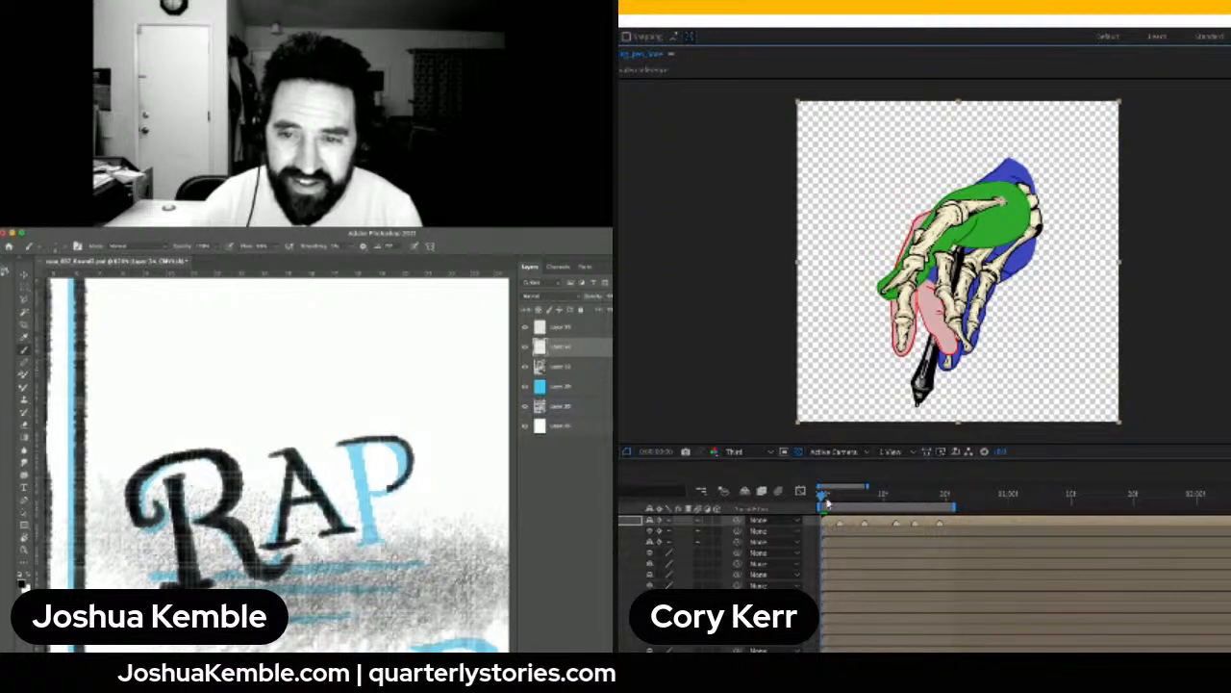
{"action": "left_click_drag", "start_coordinate": [826, 503], "coordinate": [840, 507]}
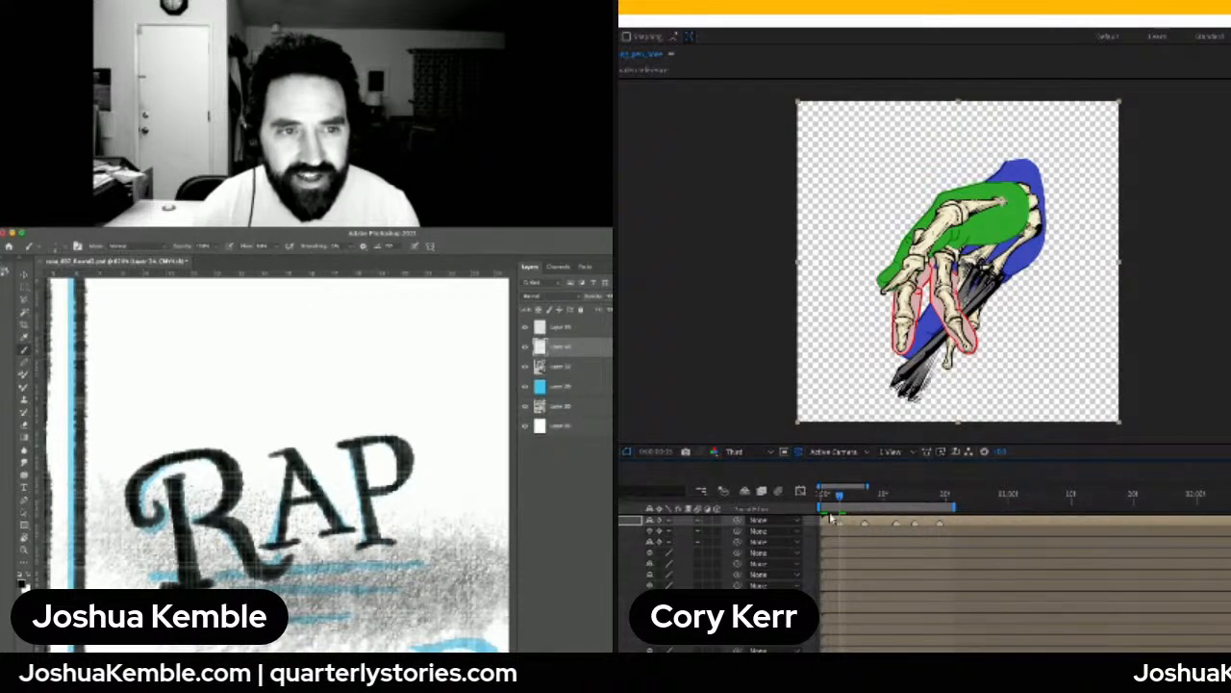
Ink the curl and bowl of the R in the lower small RAP in black, and scrub through the hand animation's middle frames
{"action": "scroll", "coordinate": [274, 443], "scroll_direction": "down", "scroll_amount": 5}
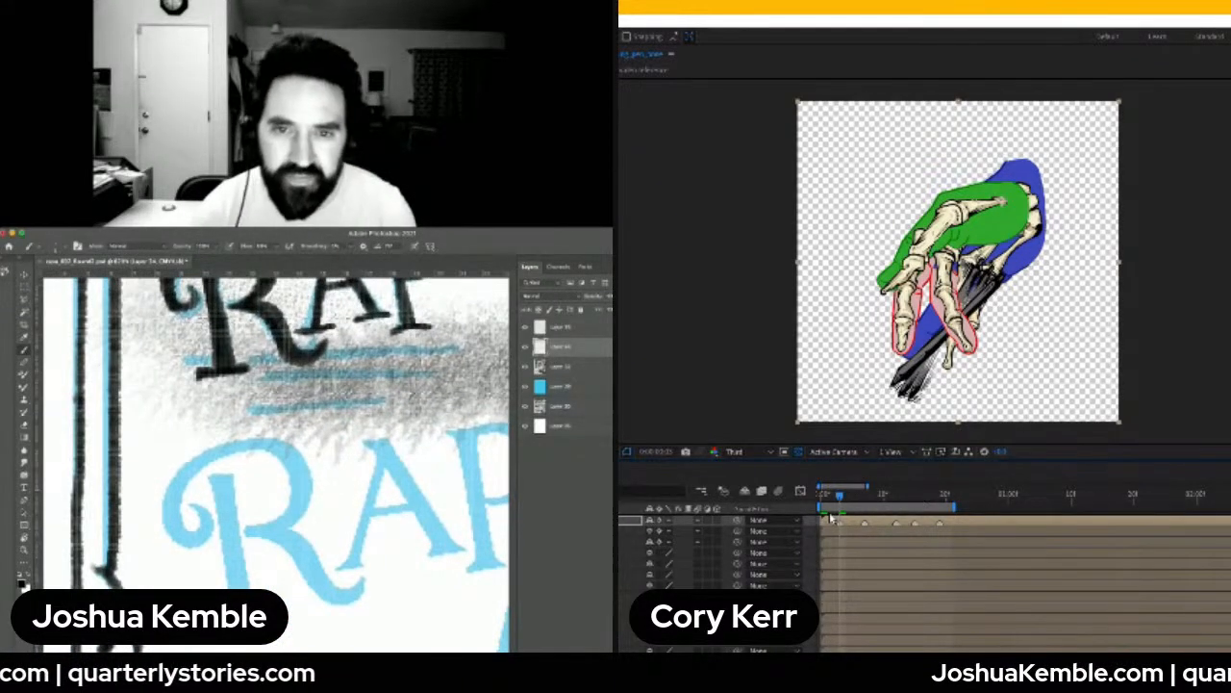
{"action": "left_click_drag", "start_coordinate": [273, 442], "coordinate": [302, 460]}
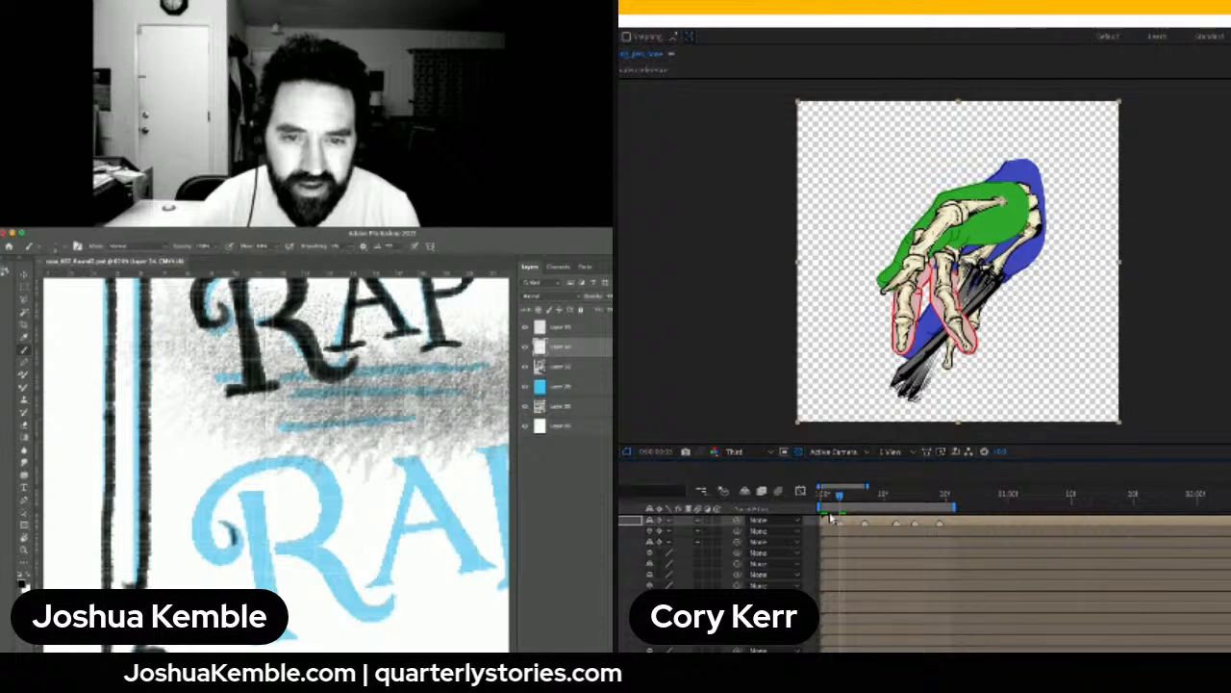
{"action": "left_click_drag", "start_coordinate": [843, 498], "coordinate": [867, 504]}
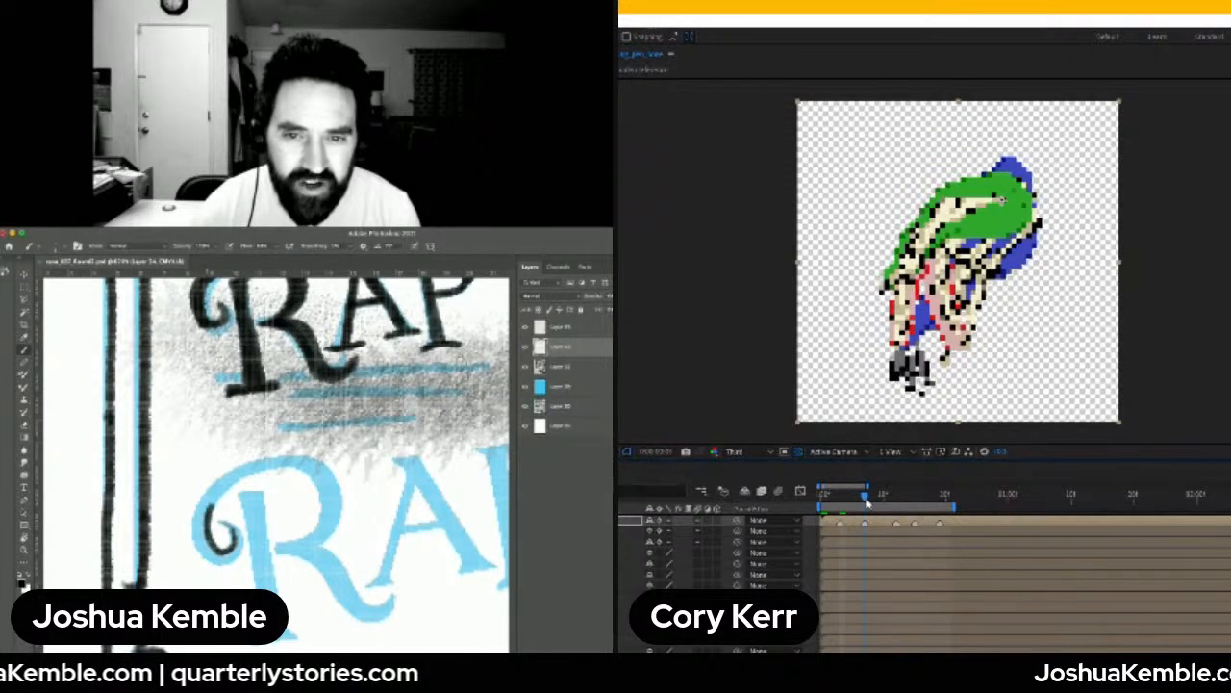
{"action": "mouse_move", "coordinate": [236, 484]}
{"action": "left_mouse_down"}
{"action": "mouse_move", "coordinate": [279, 467]}
{"action": "mouse_move", "coordinate": [320, 509]}
{"action": "left_mouse_up"}
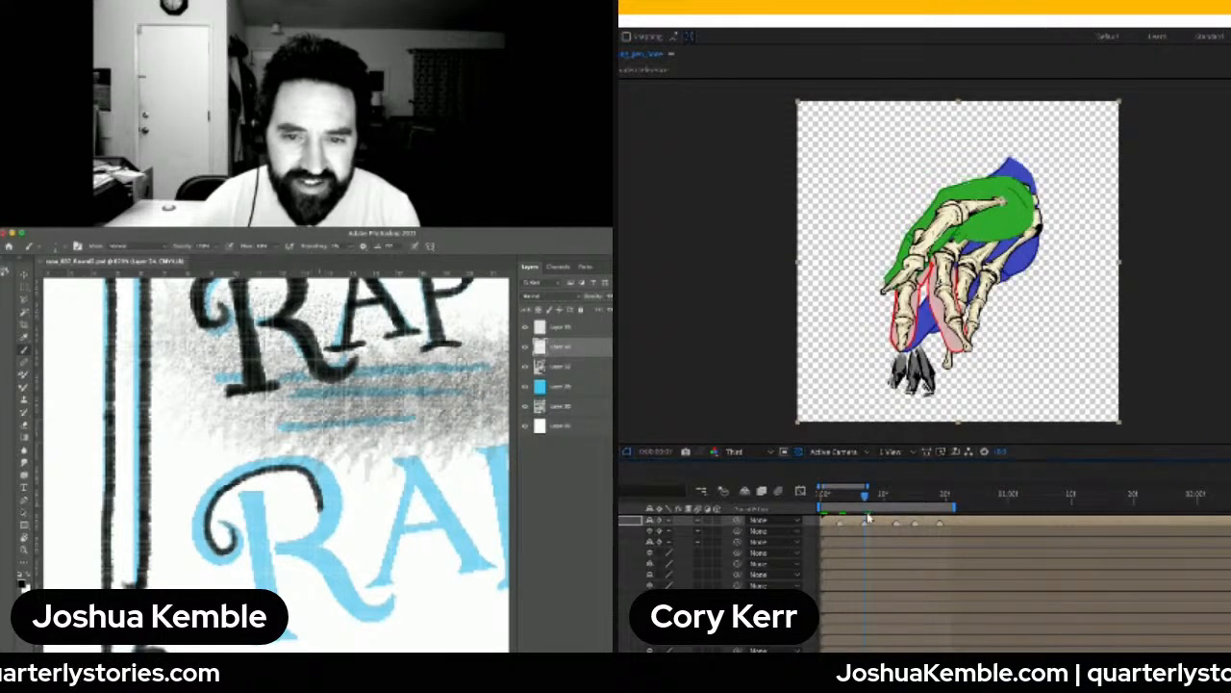
{"action": "left_click_drag", "start_coordinate": [871, 502], "coordinate": [890, 501]}
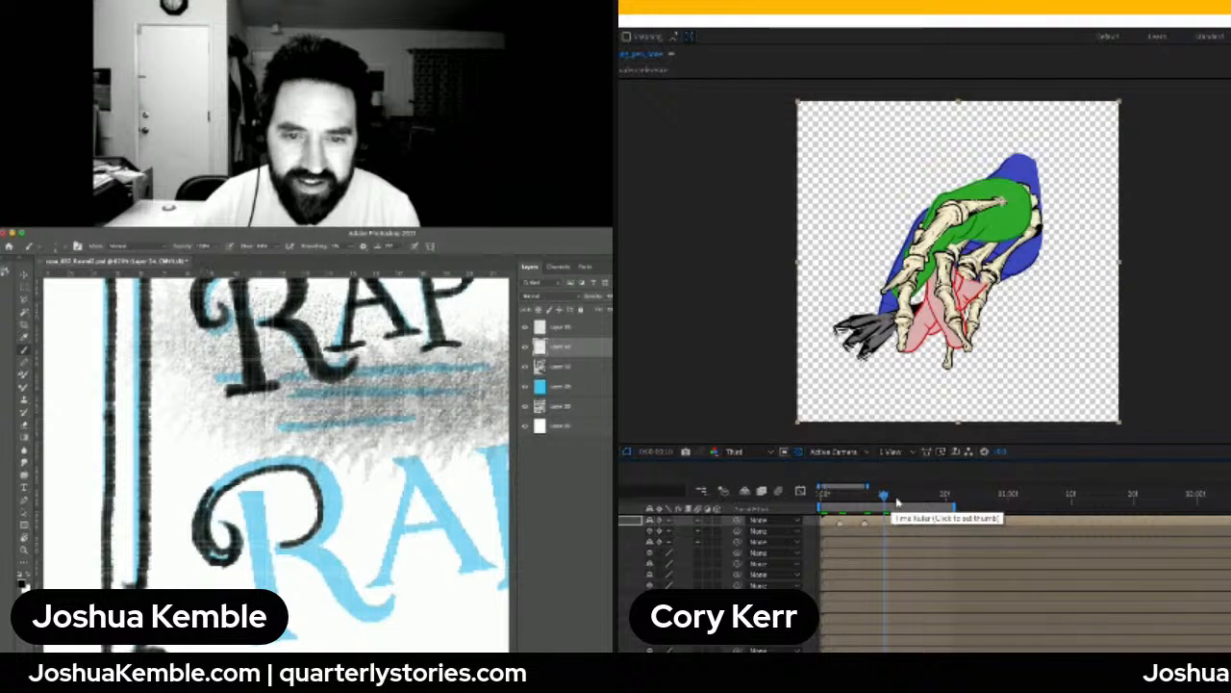
{"action": "mouse_move", "coordinate": [213, 493]}
{"action": "left_mouse_down"}
{"action": "mouse_move", "coordinate": [284, 461]}
{"action": "mouse_move", "coordinate": [248, 472]}
{"action": "mouse_move", "coordinate": [304, 462]}
{"action": "mouse_move", "coordinate": [328, 468]}
{"action": "mouse_move", "coordinate": [336, 493]}
{"action": "left_mouse_up"}
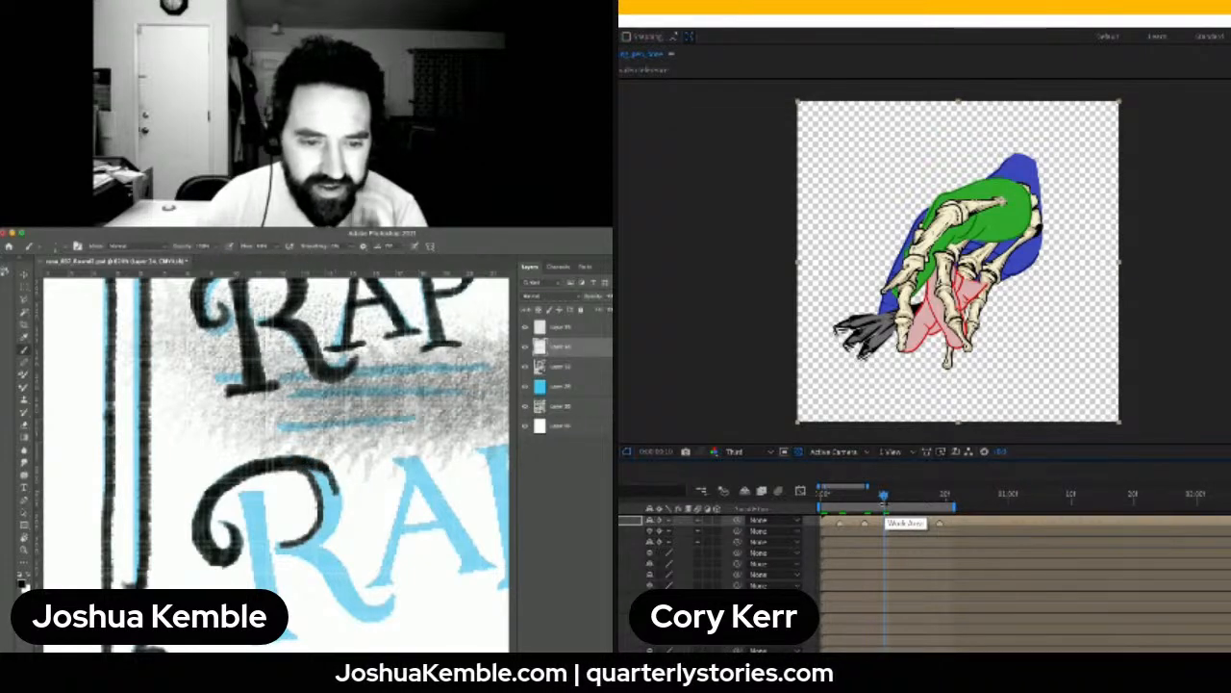
Switch to the hand's Photoshop file, zoom in its animation timeline, collapse the finger2 group and select the thumb_bone, finger1 and finger2 groups
{"action": "key", "text": "space"}
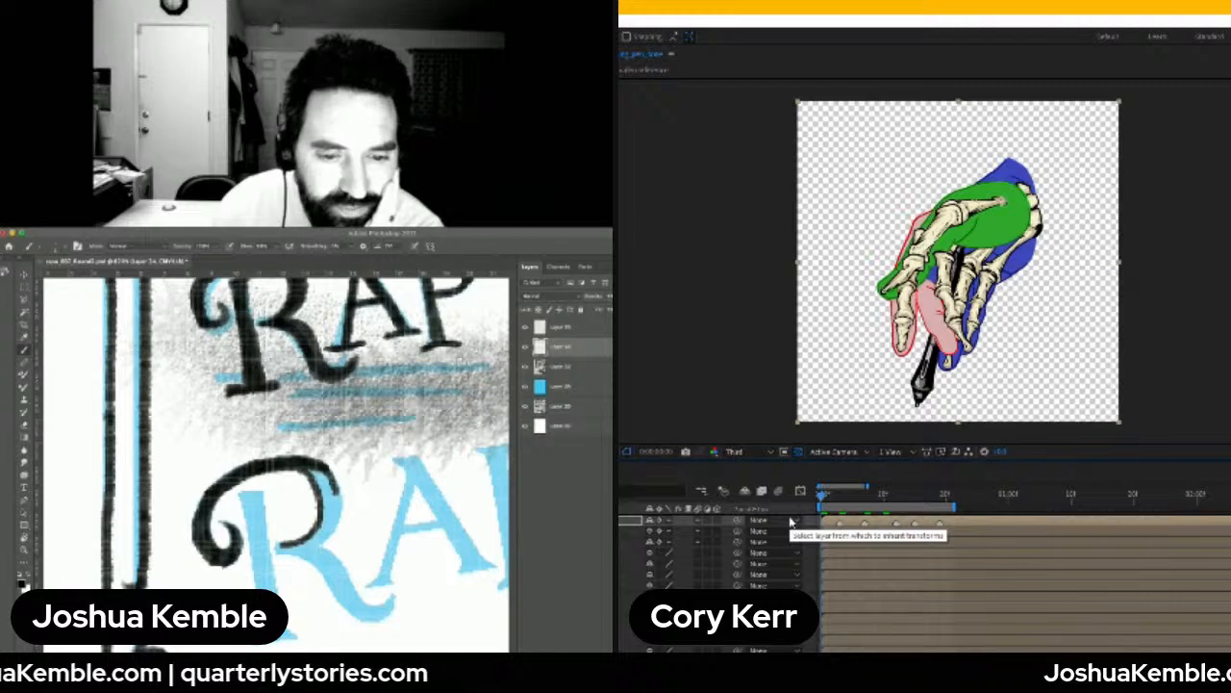
{"action": "key", "text": "alt+Tab"}
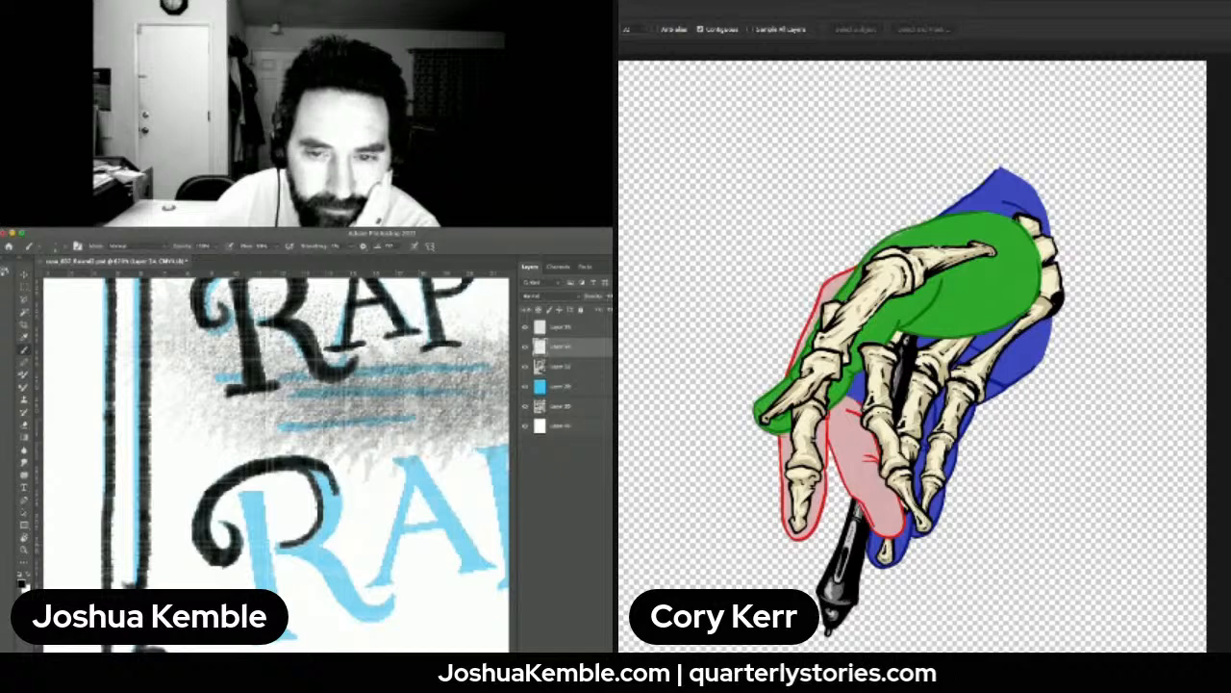
{"action": "left_click_drag", "start_coordinate": [1227, 577], "coordinate": [992, 393]}
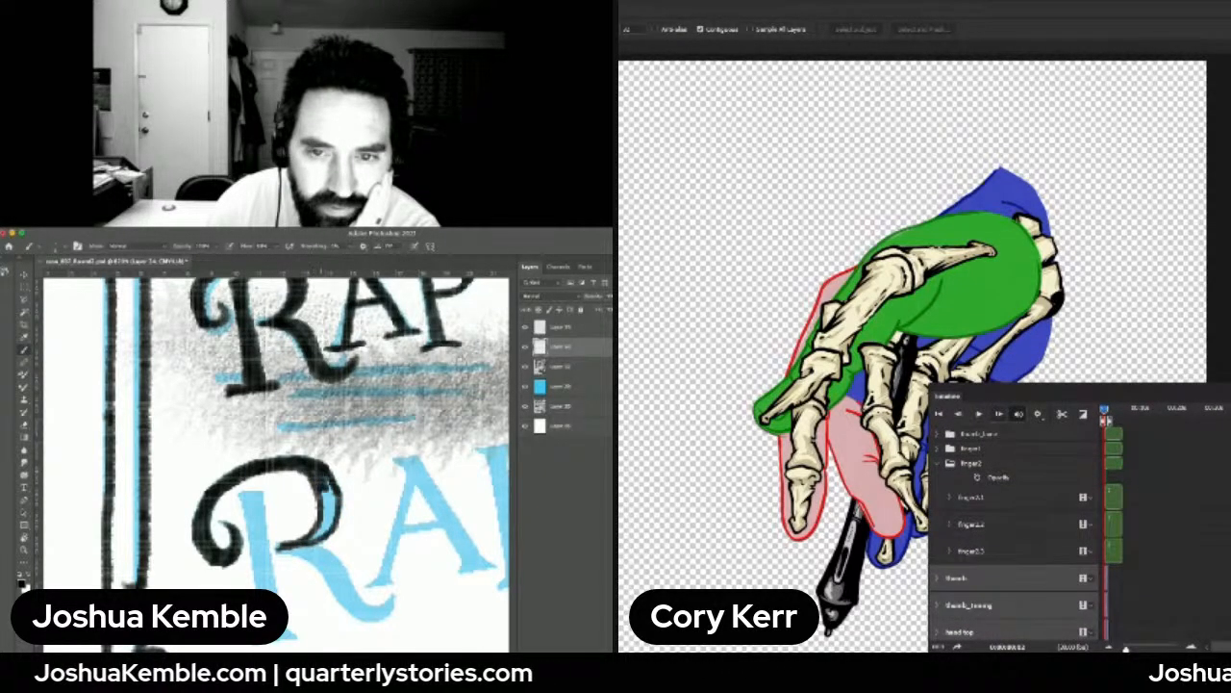
{"action": "left_click_drag", "start_coordinate": [1126, 649], "coordinate": [1146, 650]}
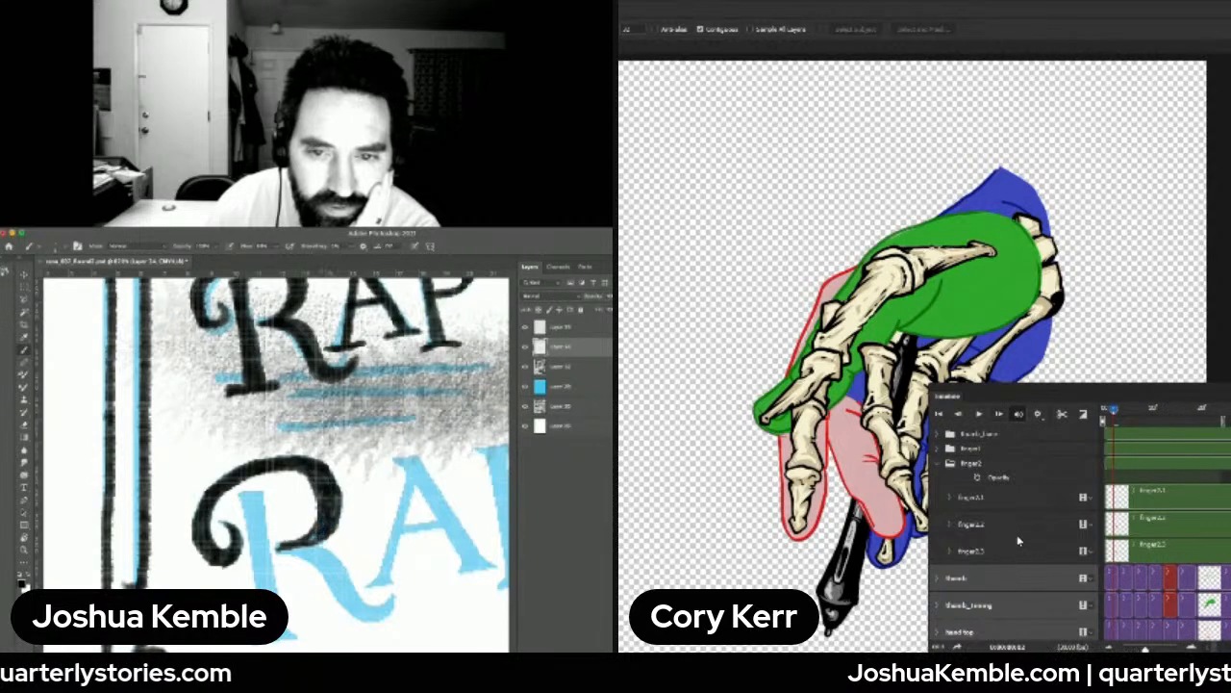
{"action": "left_click", "coordinate": [937, 464]}
{"action": "left_click", "coordinate": [994, 466]}
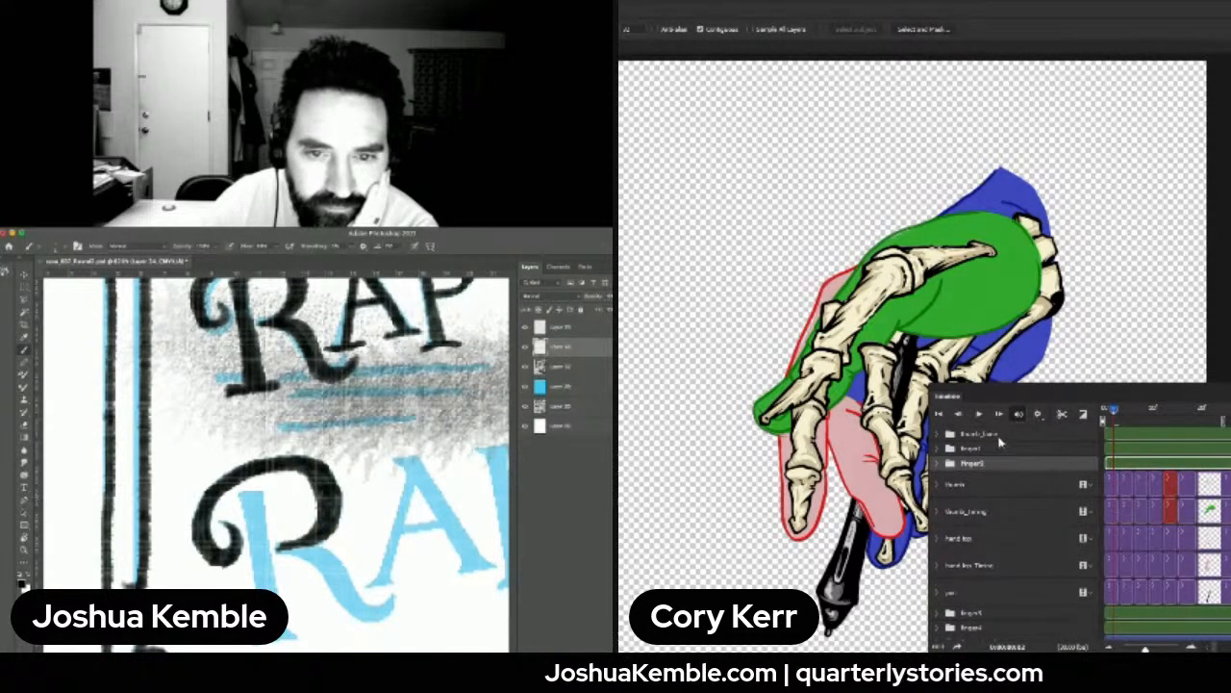
{"action": "left_click", "coordinate": [1000, 434], "text": "shift"}
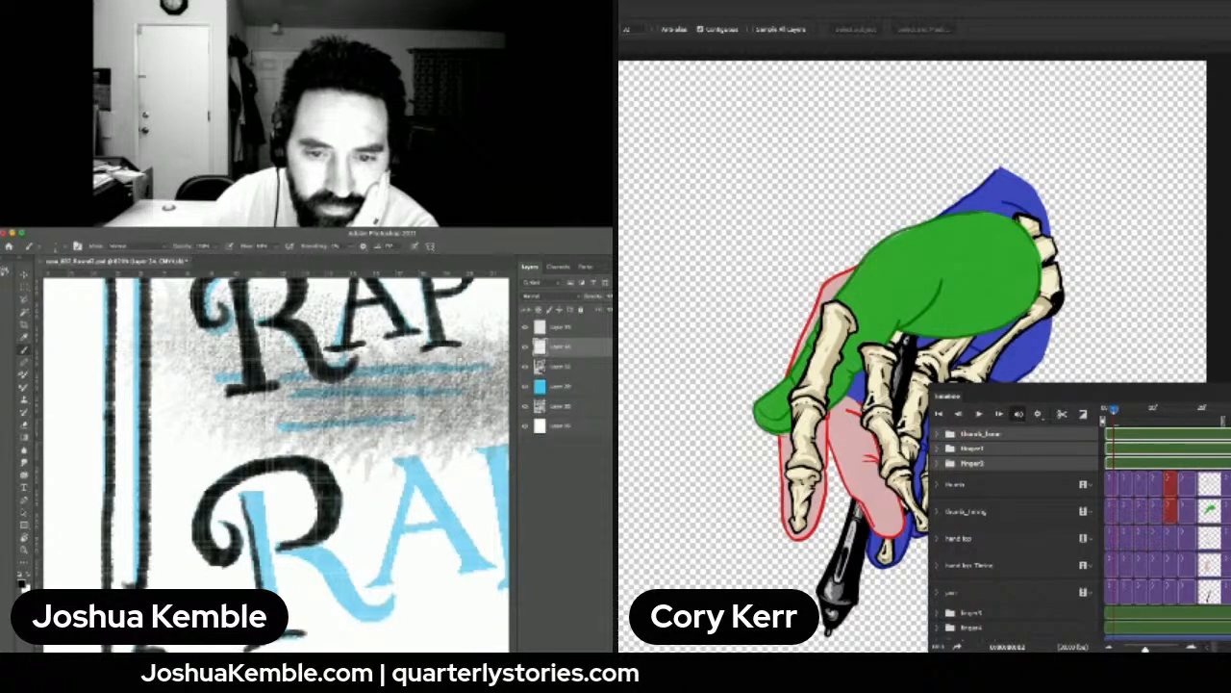
Ink the thick stem of the R in the lower small RAP in black and ready the eraser for cleanup
{"action": "left_click_drag", "start_coordinate": [274, 590], "coordinate": [266, 556]}
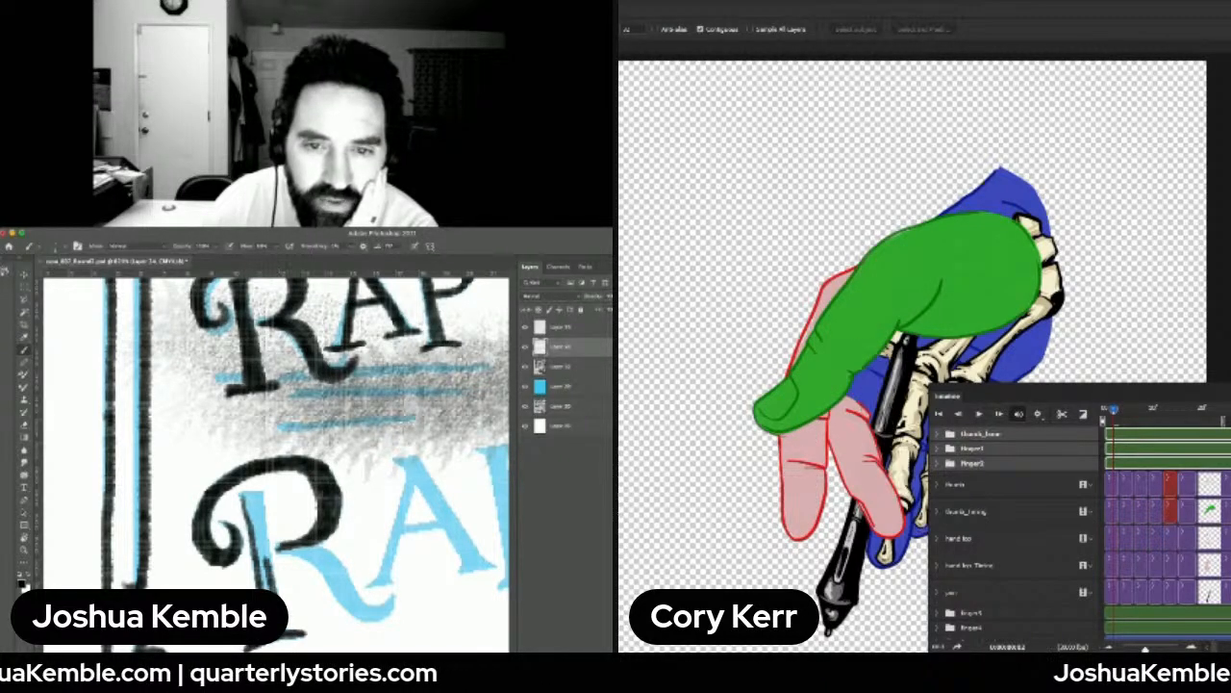
{"action": "left_click_drag", "start_coordinate": [246, 494], "coordinate": [268, 589]}
{"action": "left_click_drag", "start_coordinate": [257, 533], "coordinate": [267, 587]}
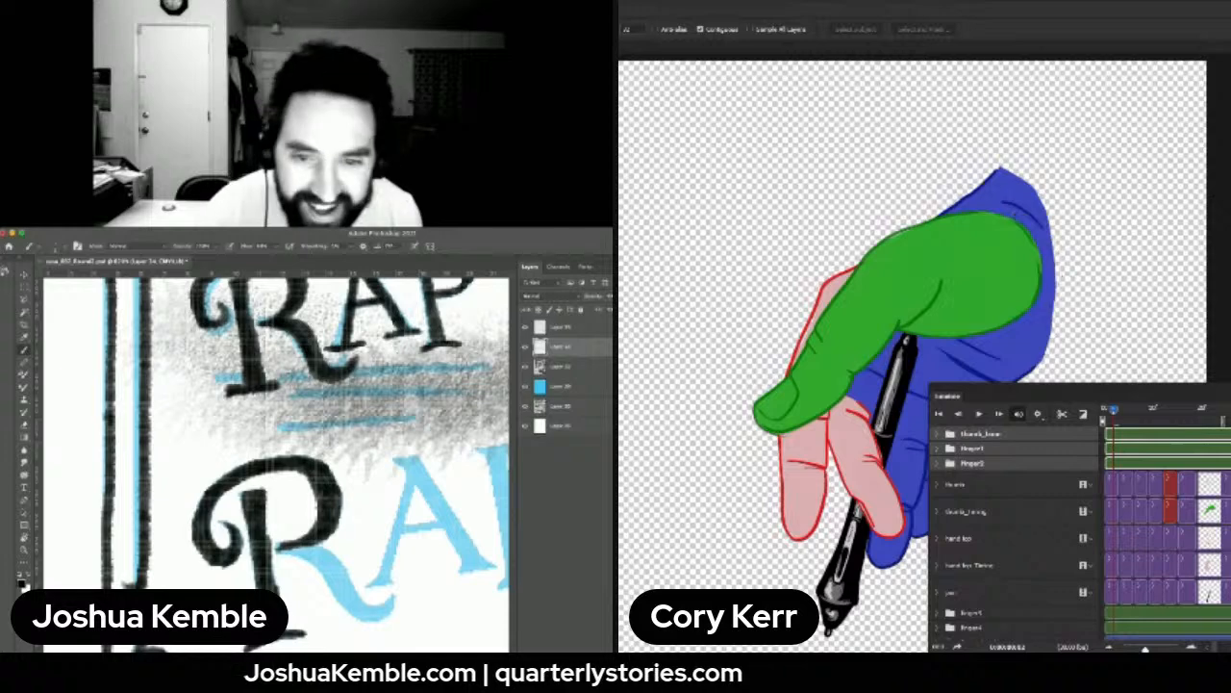
{"action": "key", "text": "e"}
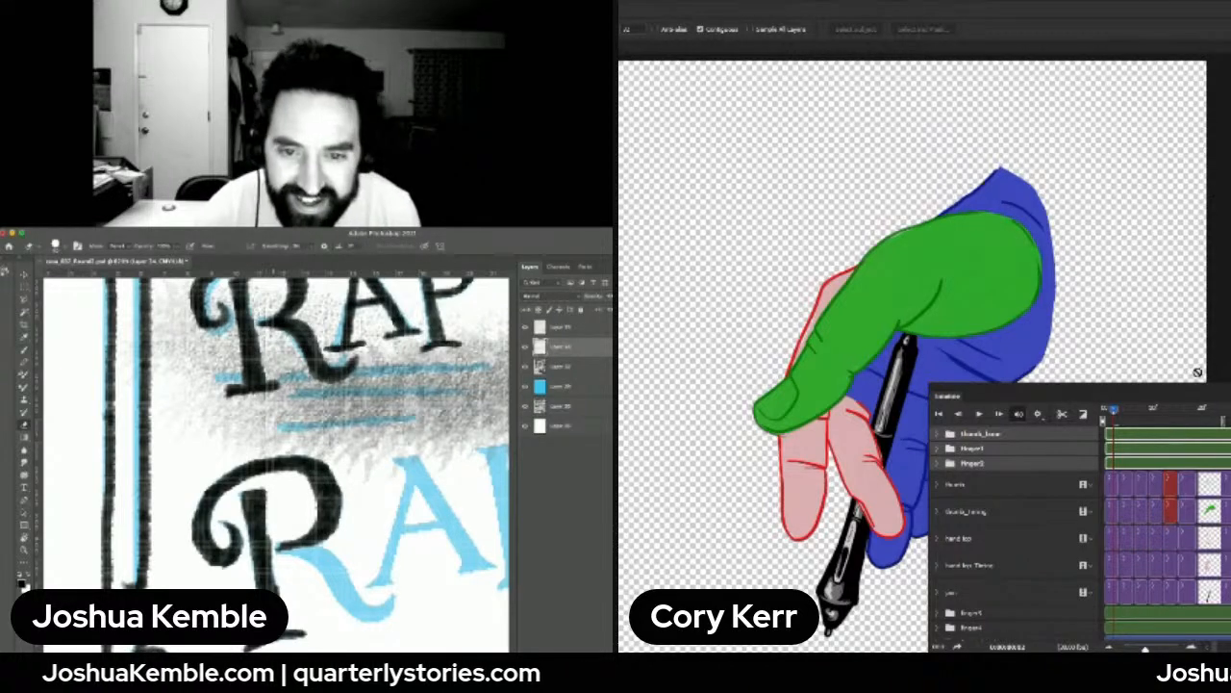
Play the coloured hand drawings without the bones and compare their motion with the filmed hand reference, keeping the timeline clear of the hand
{"action": "left_click_drag", "start_coordinate": [1155, 391], "coordinate": [1230, 414]}
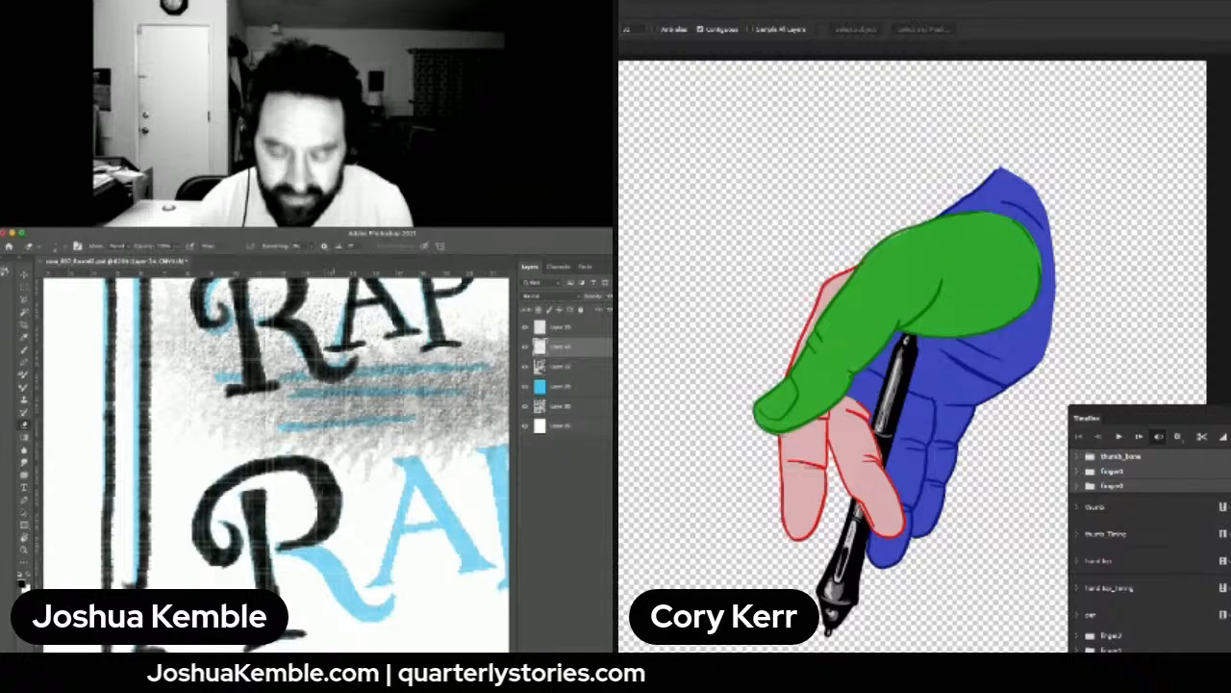
{"action": "key", "text": "space"}
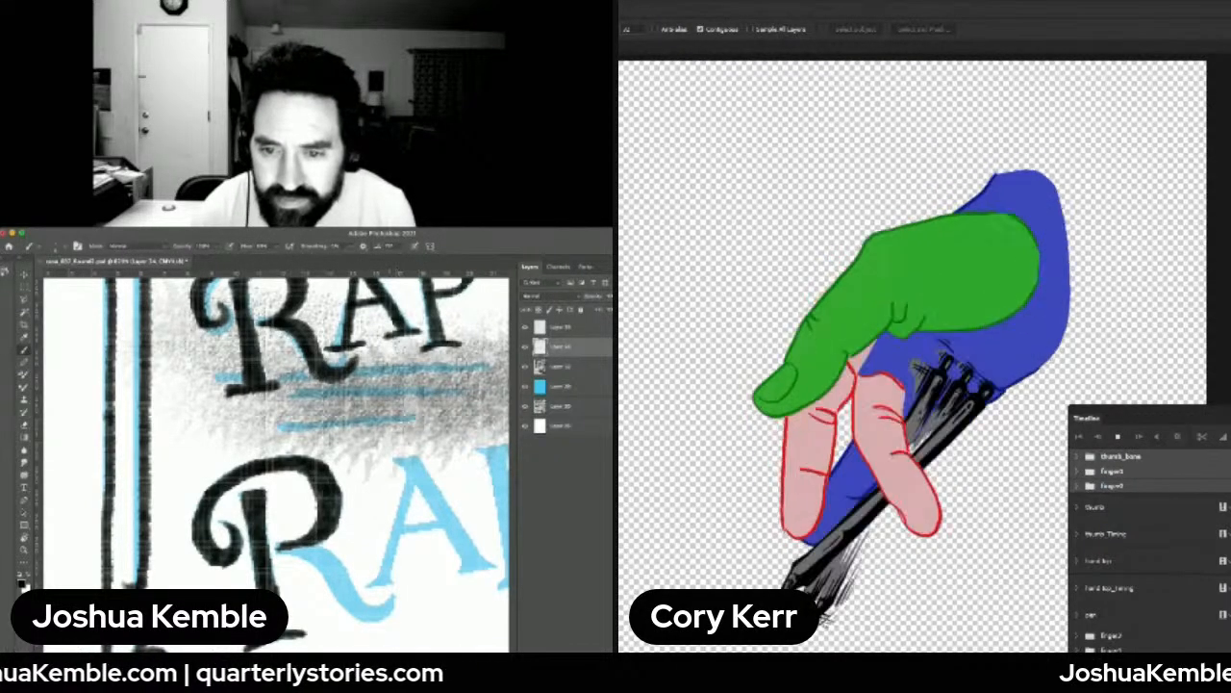
{"action": "key", "text": "space"}
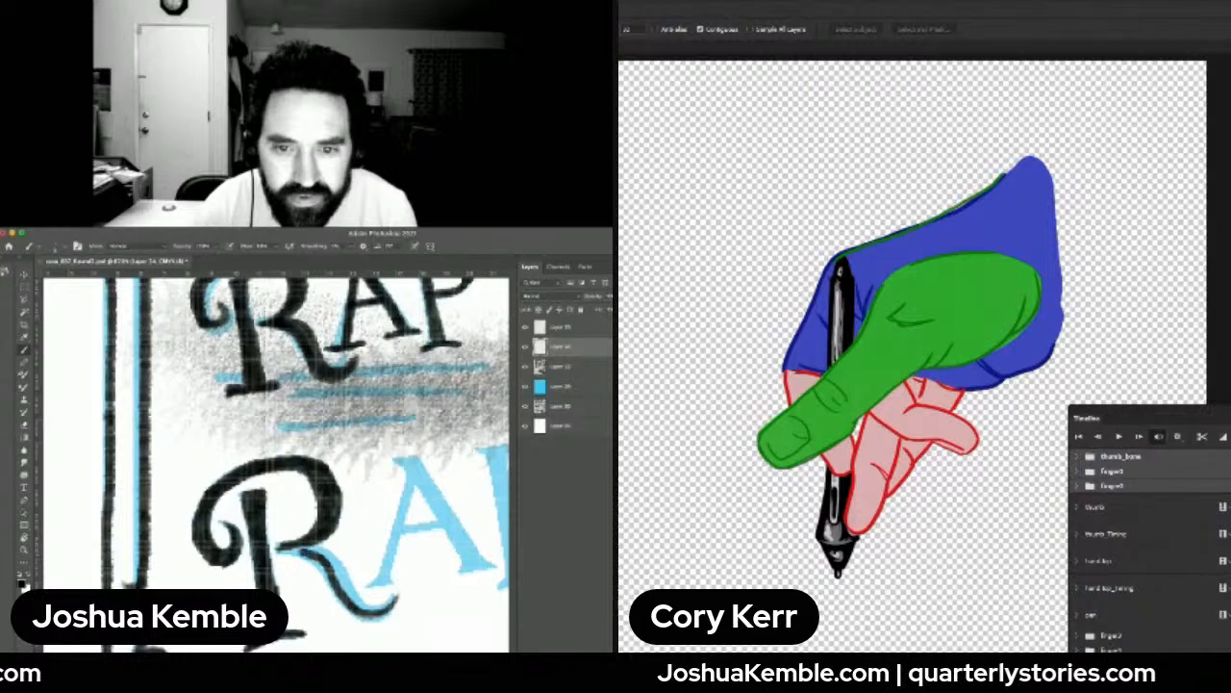
{"action": "left_click_drag", "start_coordinate": [1174, 417], "coordinate": [911, 410]}
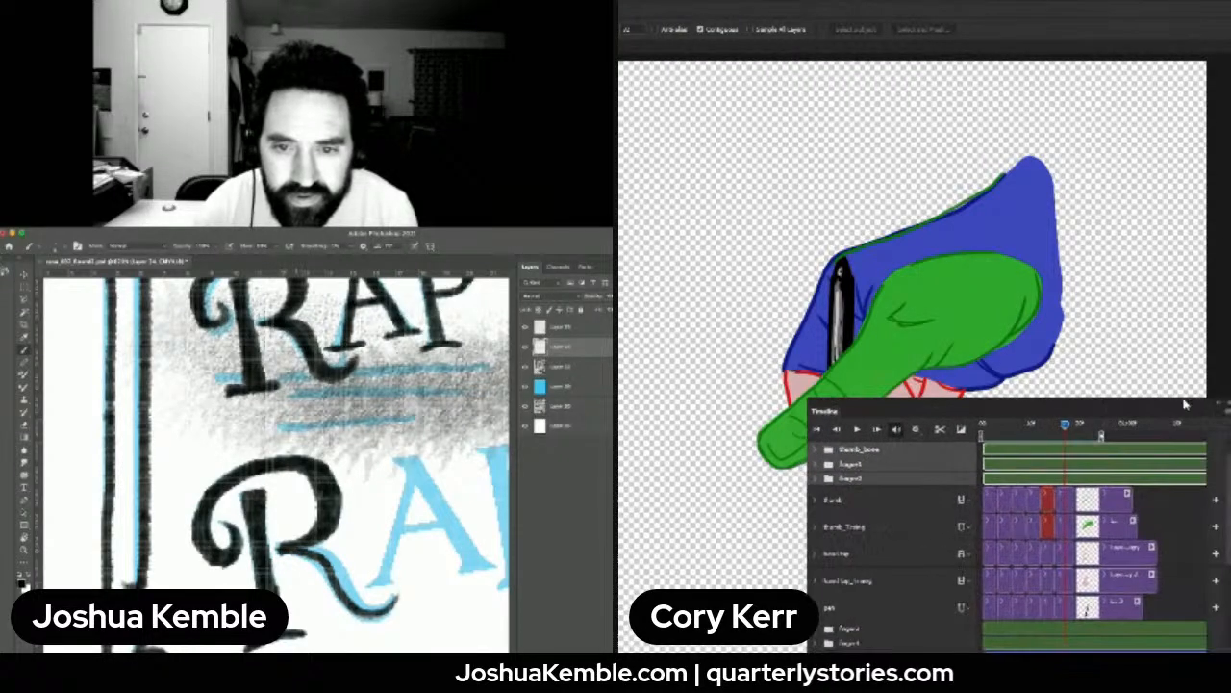
{"action": "left_click_drag", "start_coordinate": [1139, 411], "coordinate": [1230, 392]}
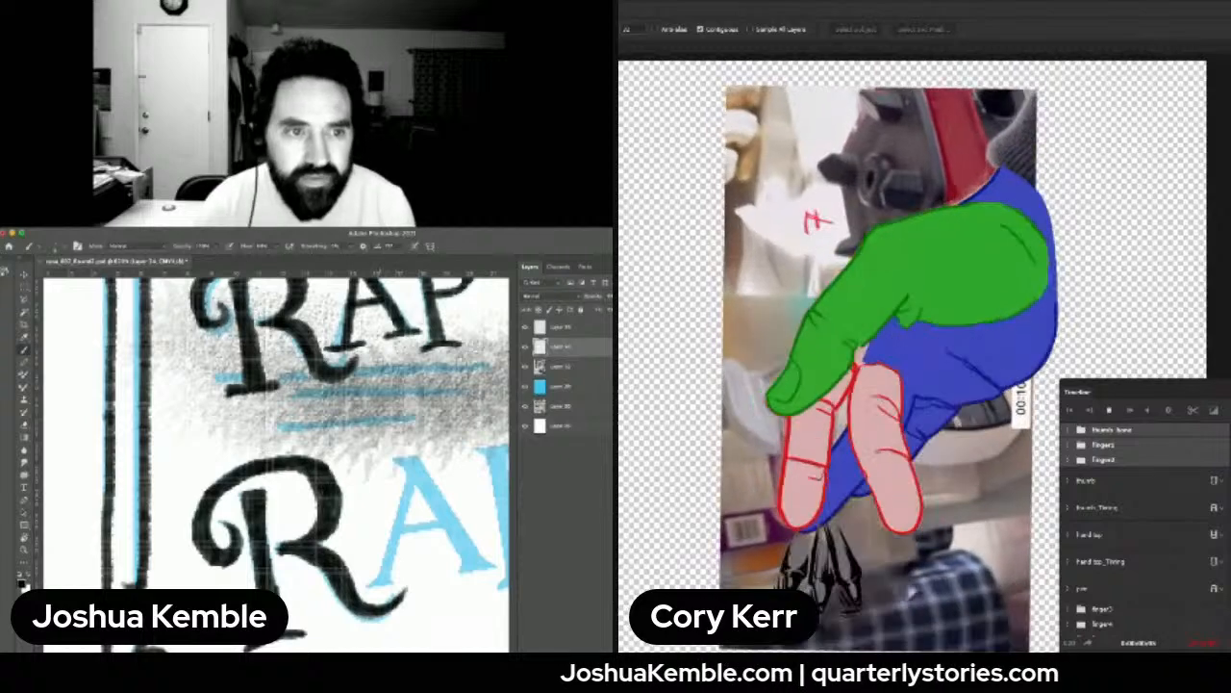
{"action": "left_click_drag", "start_coordinate": [1230, 383], "coordinate": [1106, 375]}
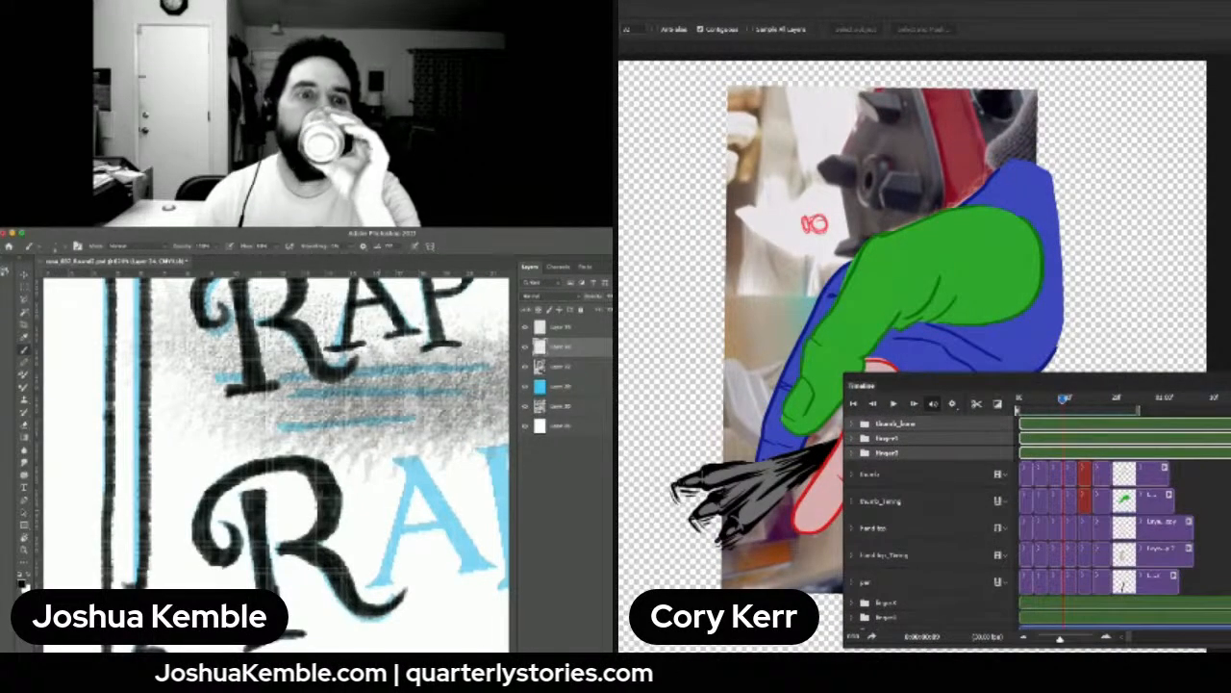
{"action": "left_click_drag", "start_coordinate": [1165, 386], "coordinate": [1230, 380]}
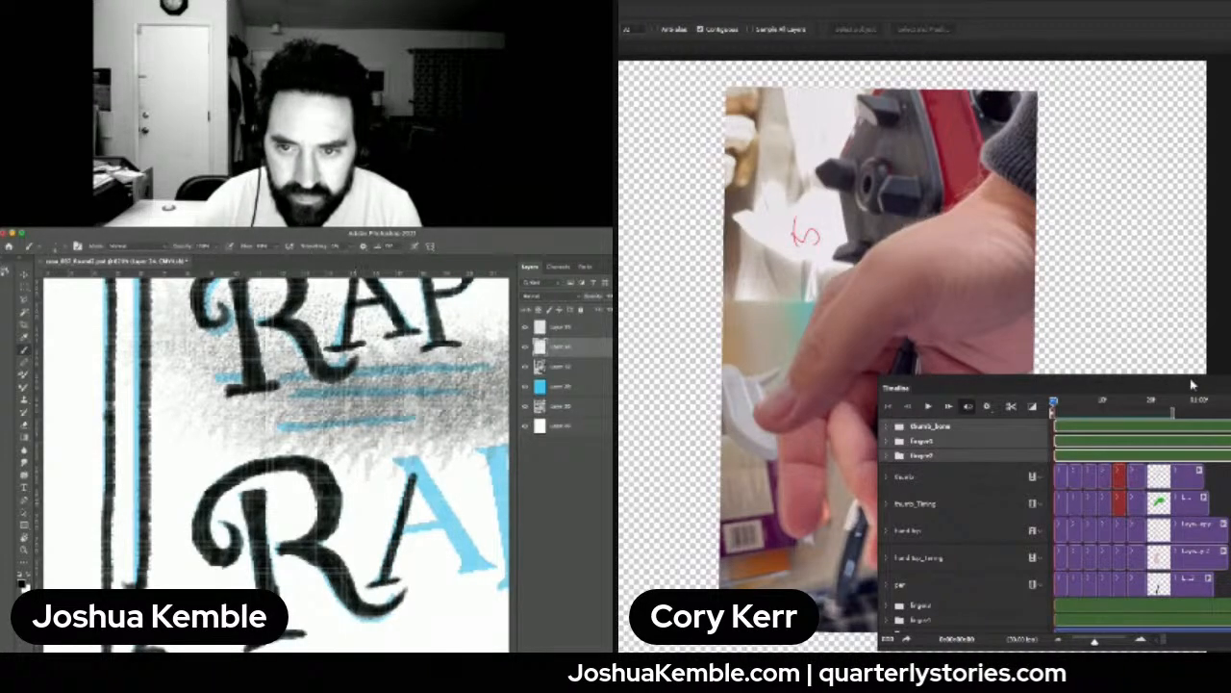
{"action": "left_click_drag", "start_coordinate": [1056, 383], "coordinate": [1230, 361]}
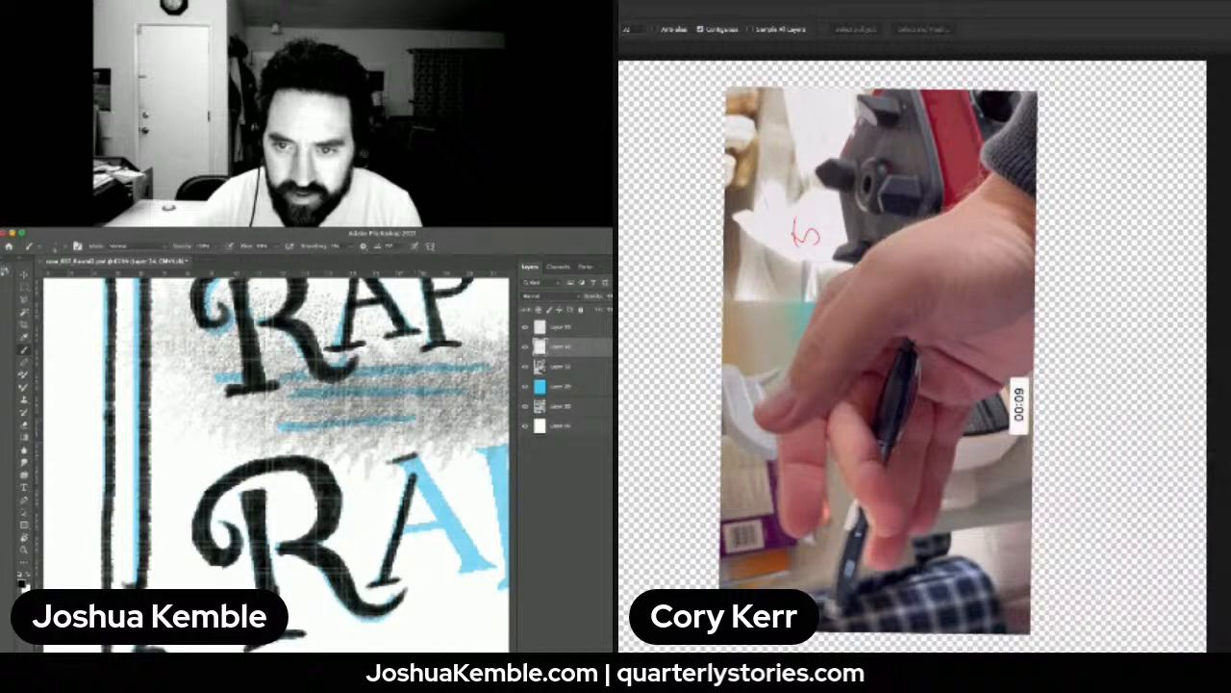
Ink the thick diagonal, foot serif and crossbar of the A in the lower small RAP in black and bring the P into view
{"action": "left_click_drag", "start_coordinate": [404, 452], "coordinate": [477, 556]}
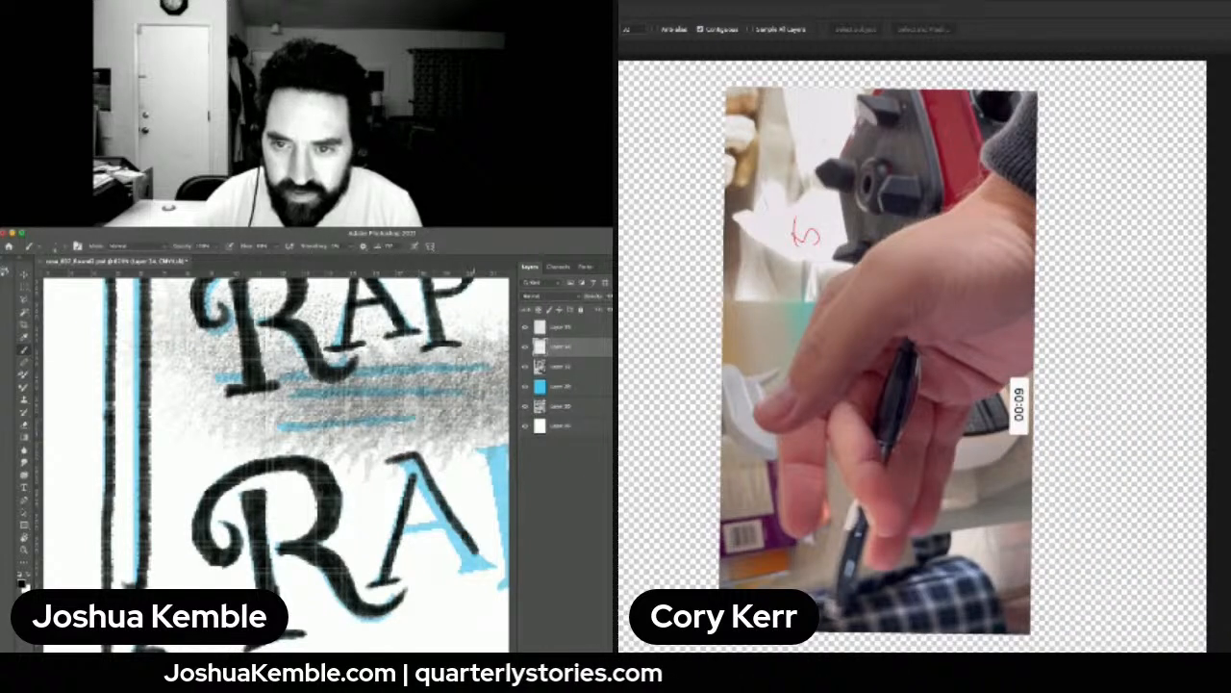
{"action": "mouse_move", "coordinate": [413, 469]}
{"action": "left_mouse_down"}
{"action": "mouse_move", "coordinate": [467, 568]}
{"action": "mouse_move", "coordinate": [424, 483]}
{"action": "mouse_move", "coordinate": [450, 538]}
{"action": "left_mouse_up"}
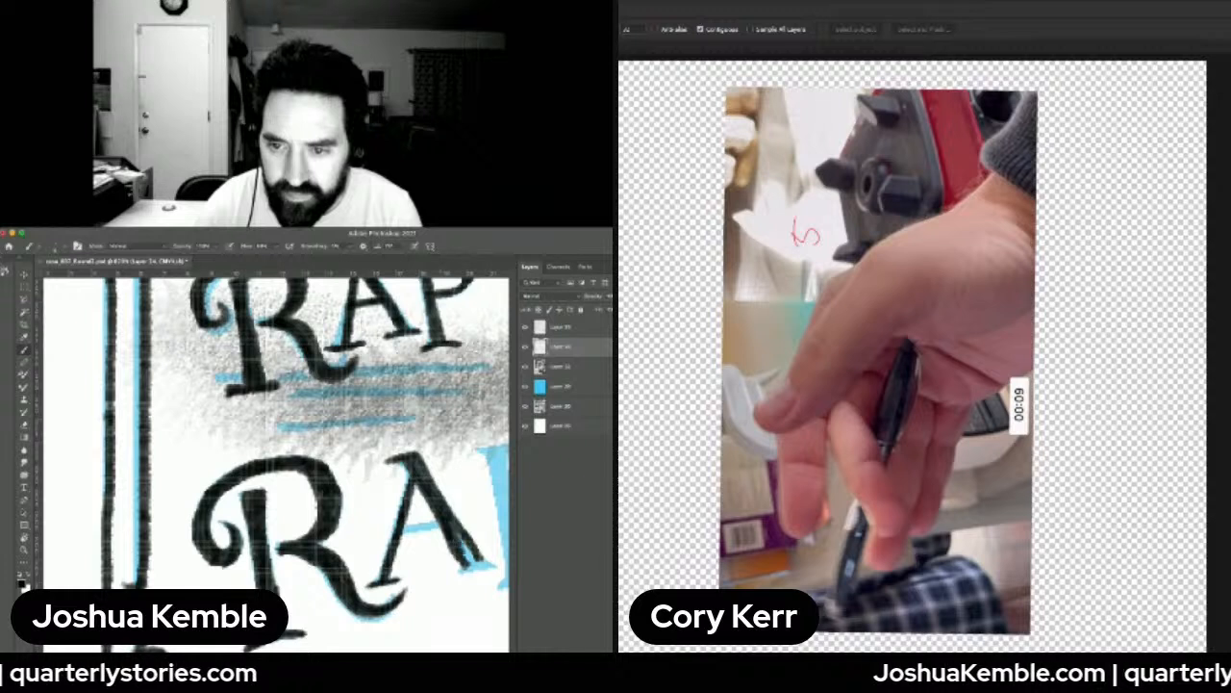
{"action": "left_click_drag", "start_coordinate": [452, 566], "coordinate": [502, 579]}
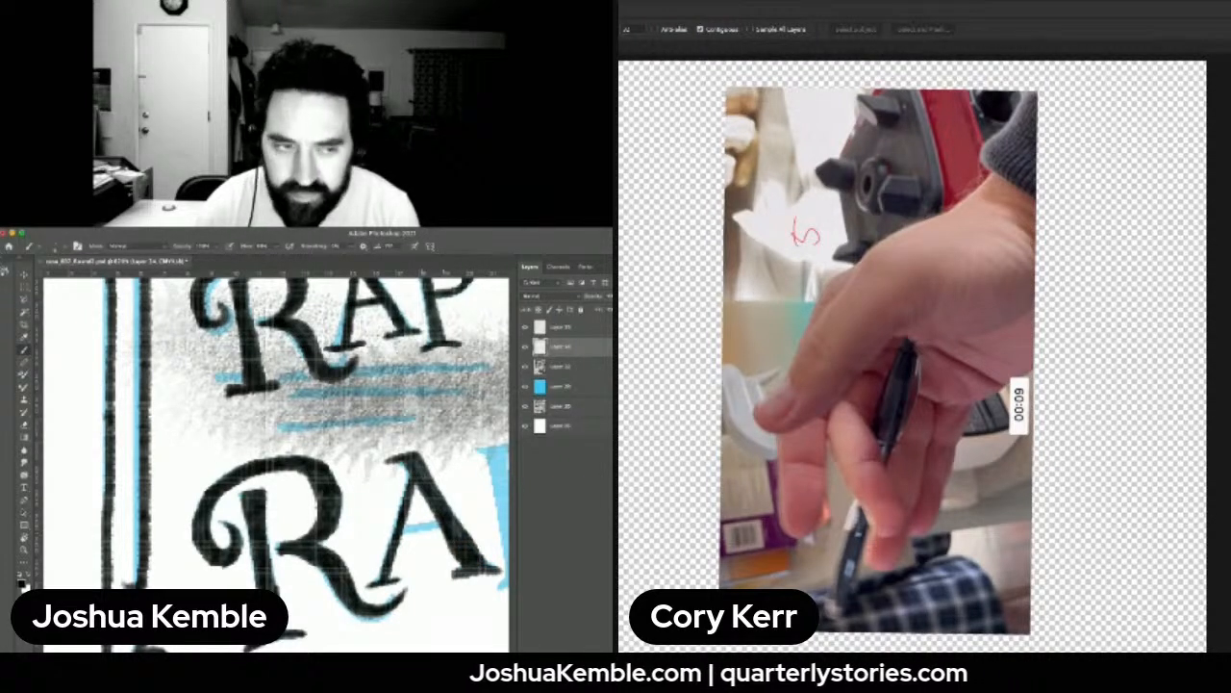
{"action": "left_click_drag", "start_coordinate": [428, 519], "coordinate": [358, 503]}
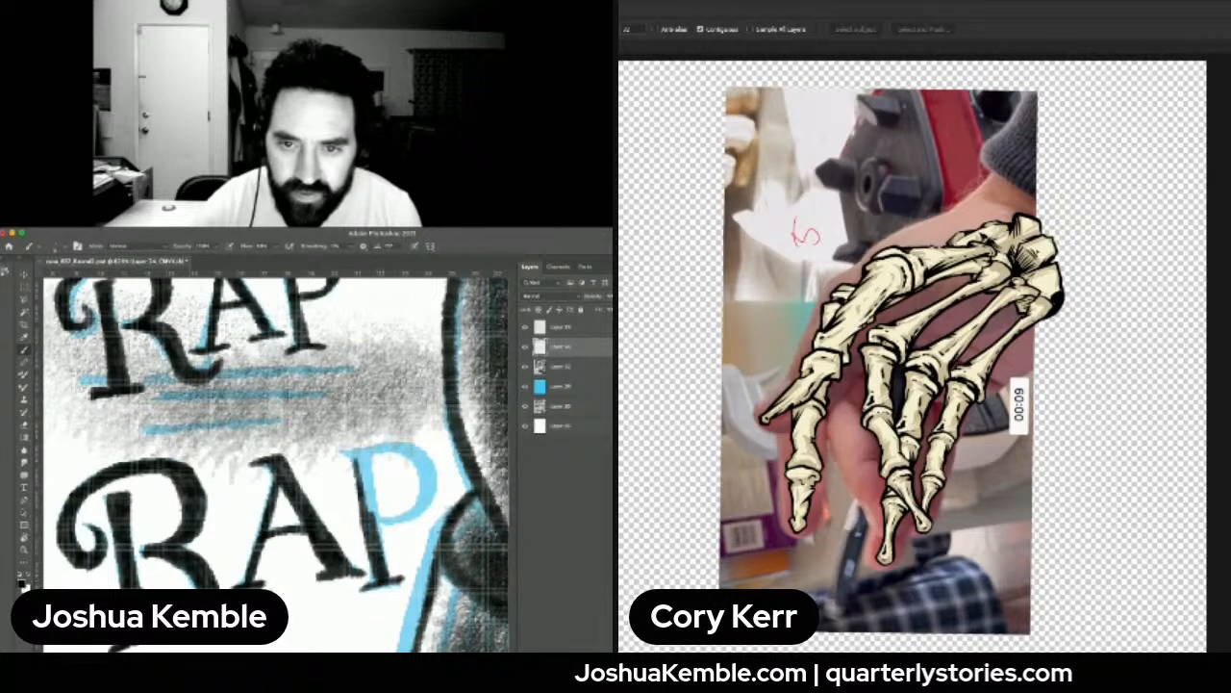
Switch to the After Effects hand composition, scrub and preview its opening frames, and return to the first frame
{"action": "key", "text": "alt+Tab"}
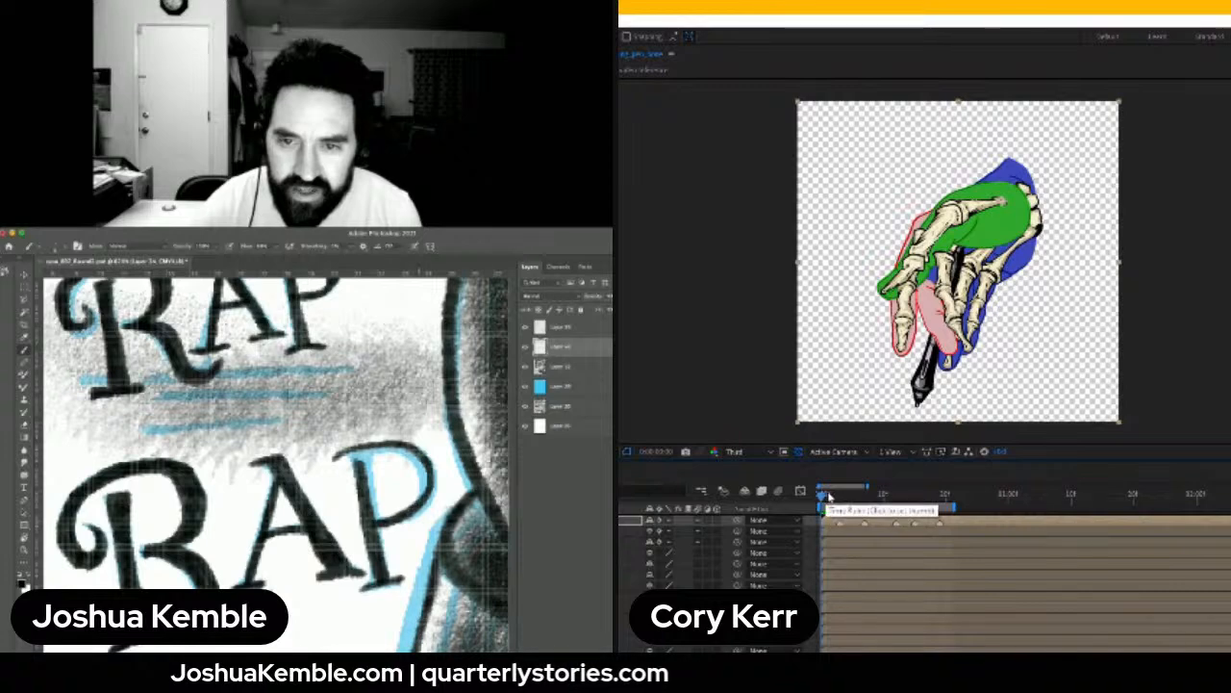
{"action": "left_click_drag", "start_coordinate": [823, 494], "coordinate": [865, 497]}
{"action": "key", "text": "space"}
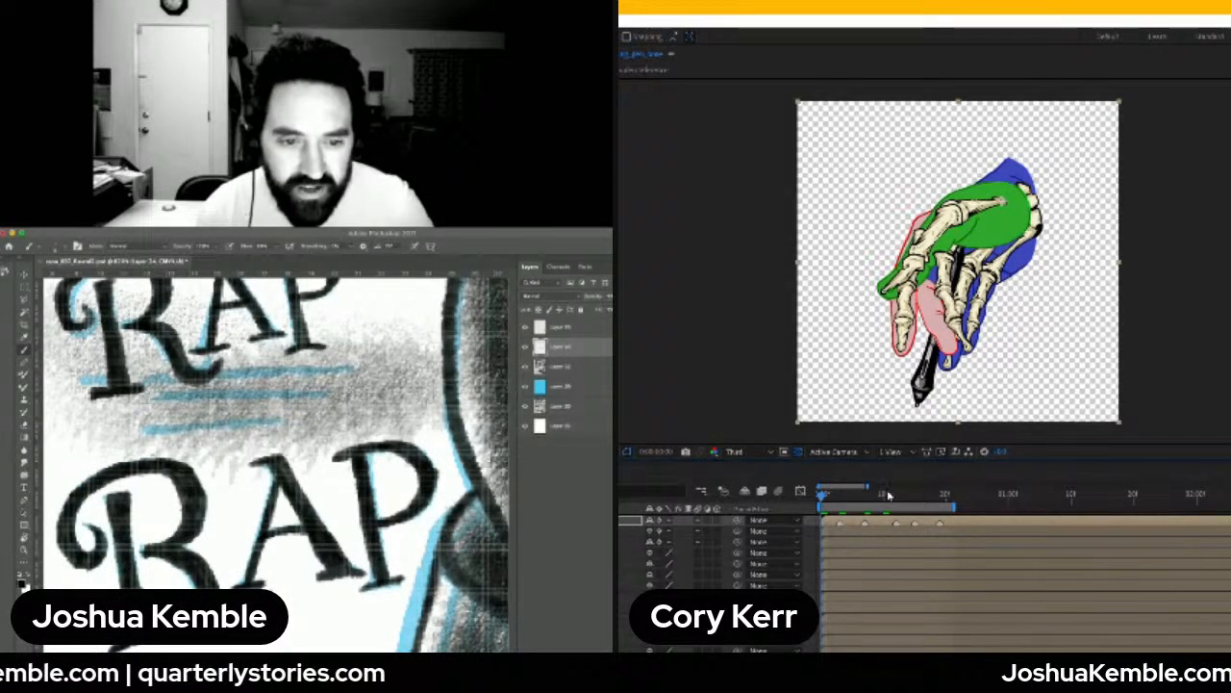
{"action": "mouse_move", "coordinate": [825, 500]}
{"action": "left_mouse_down"}
{"action": "mouse_move", "coordinate": [954, 505]}
{"action": "mouse_move", "coordinate": [820, 509]}
{"action": "left_mouse_up"}
Review the comic page's whole bottom panel, turning the inked artwork layer off and on for comparison, and save the page
{"action": "key", "text": "super+minus"}
{"action": "key", "text": "super+minus"}
{"action": "key", "text": "super+minus"}
{"action": "key", "text": "super+minus"}
{"action": "key", "text": "super+minus"}
{"action": "key", "text": "super+minus"}
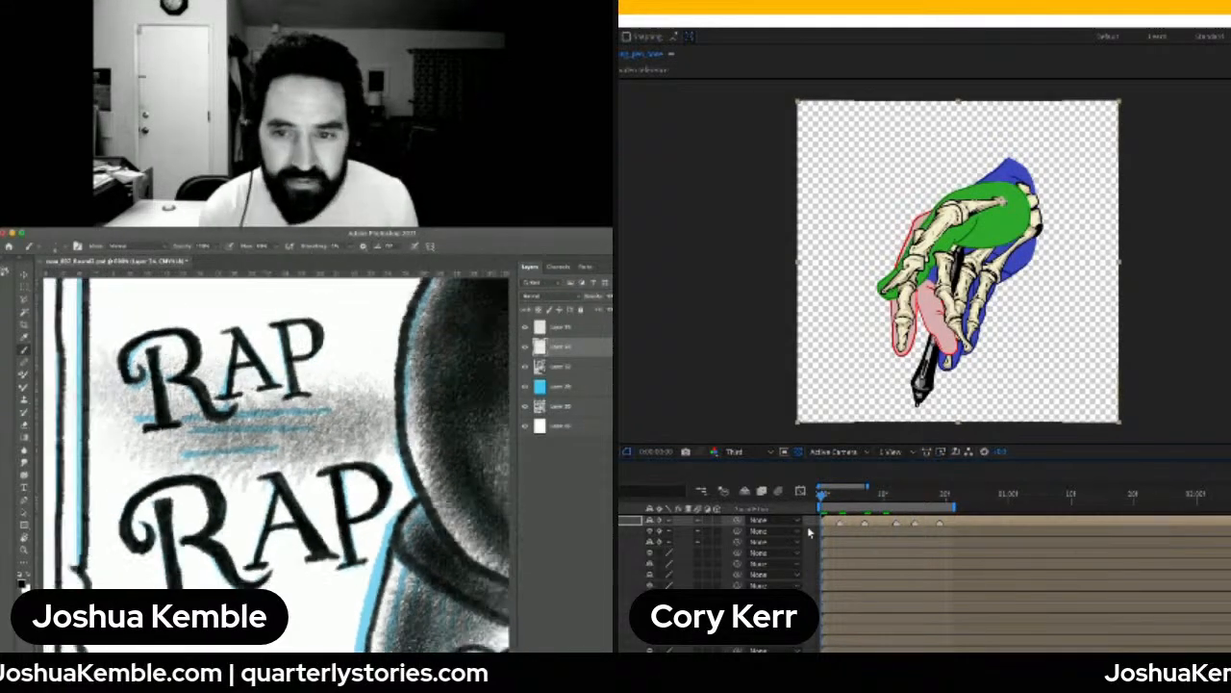
{"action": "key", "text": "super+minus"}
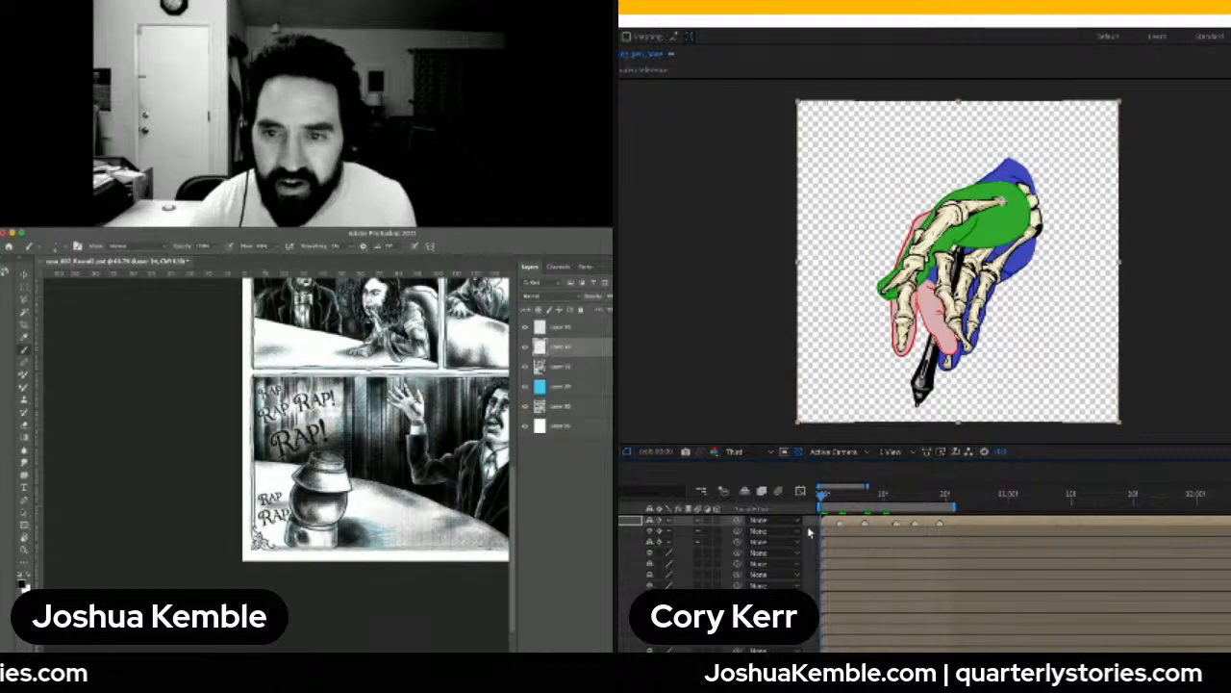
{"action": "left_click_drag", "start_coordinate": [385, 414], "coordinate": [205, 417]}
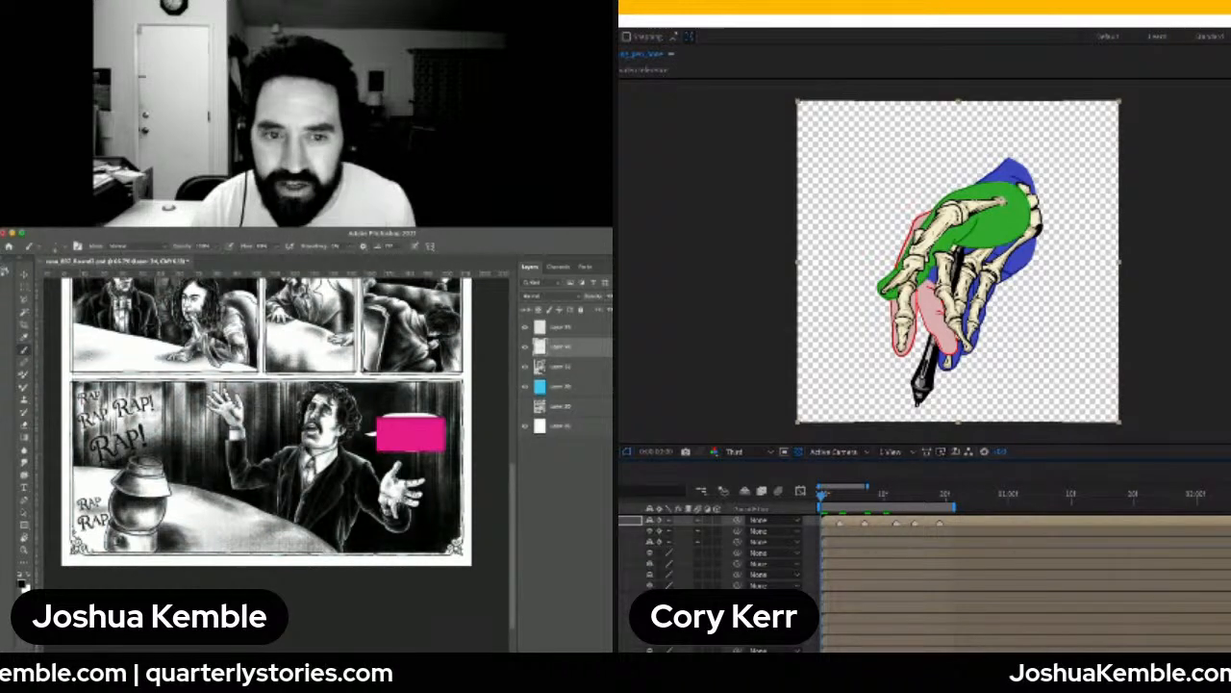
{"action": "left_click", "coordinate": [524, 367]}
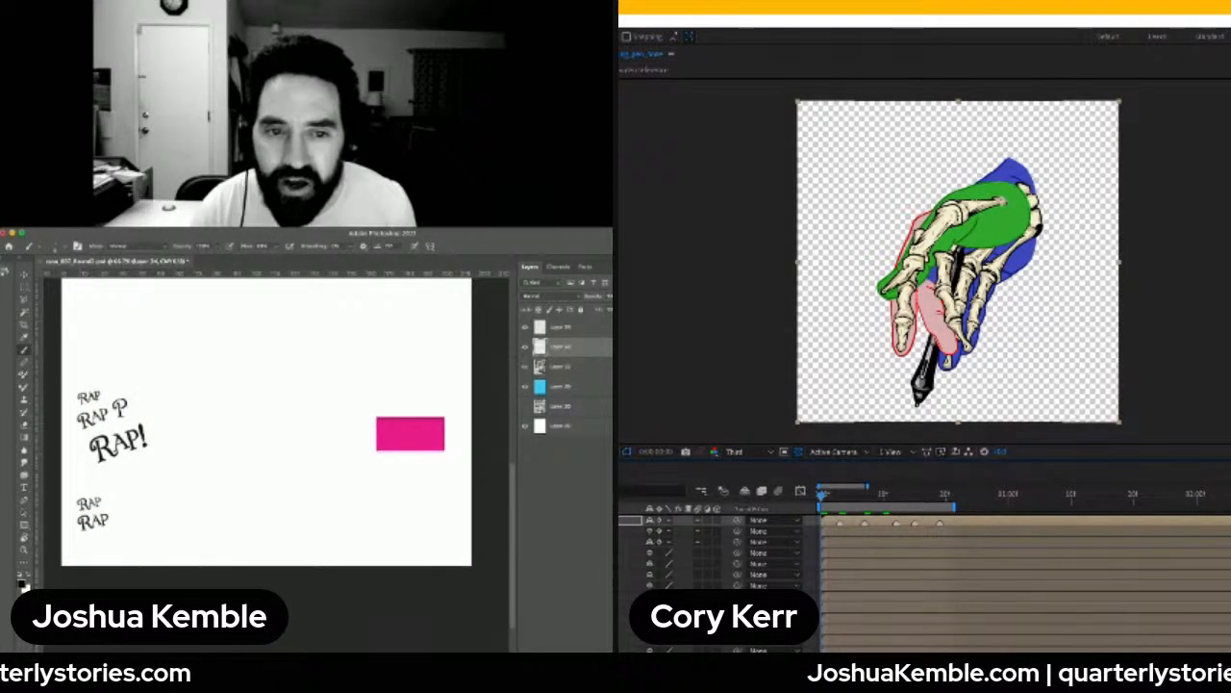
{"action": "left_click", "coordinate": [525, 367]}
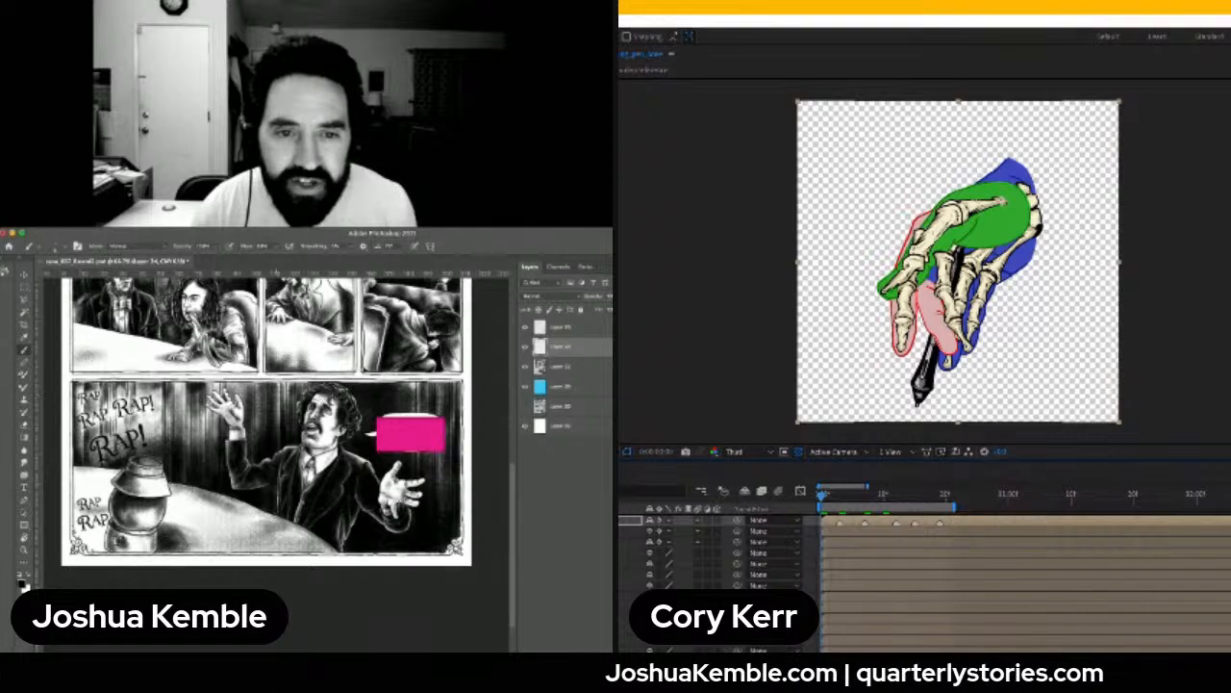
{"action": "scroll", "coordinate": [122, 473], "scroll_direction": "up", "scroll_amount": 5}
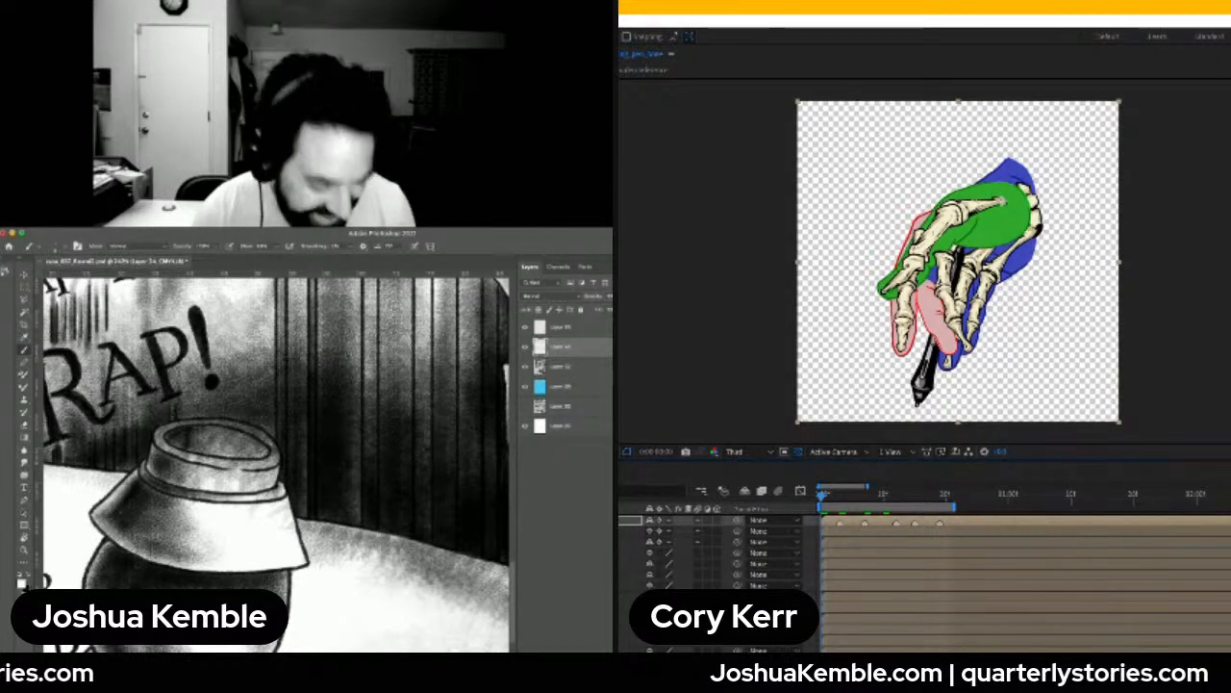
{"action": "key", "text": "ctrl+s"}
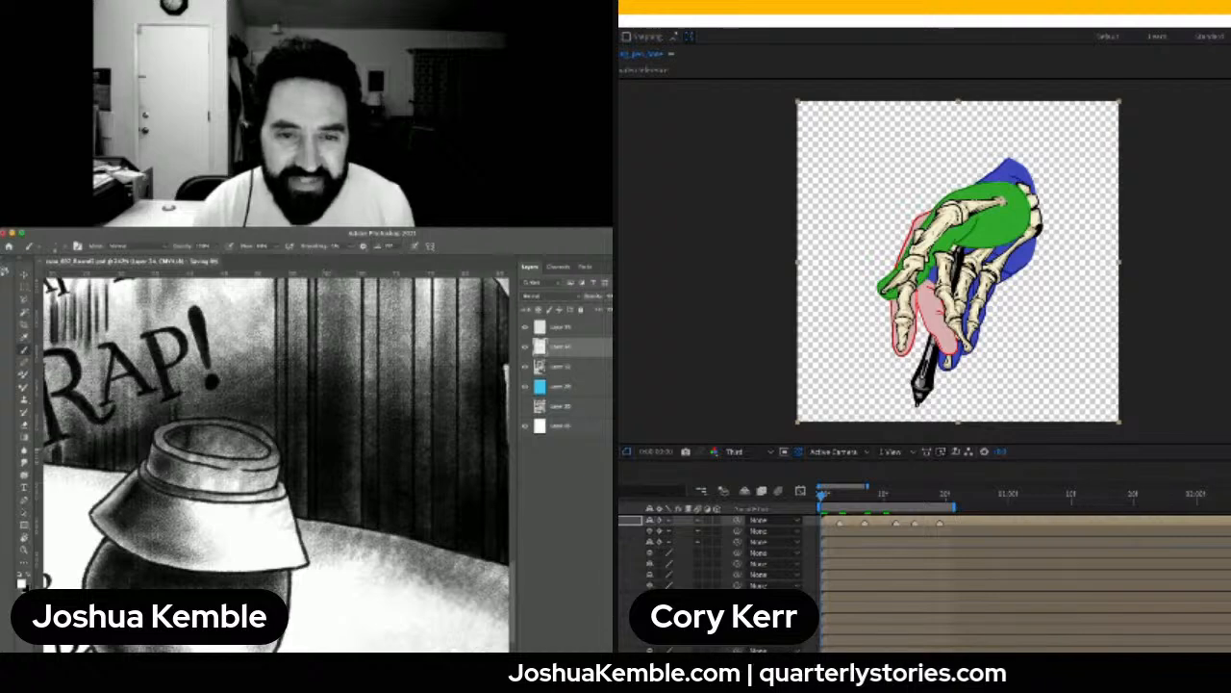
Paint soft white highlights around the rim of the vessel below the large RAP!, and select the top layer in the hand composition
{"action": "scroll", "coordinate": [198, 421], "scroll_direction": "up", "scroll_amount": 5}
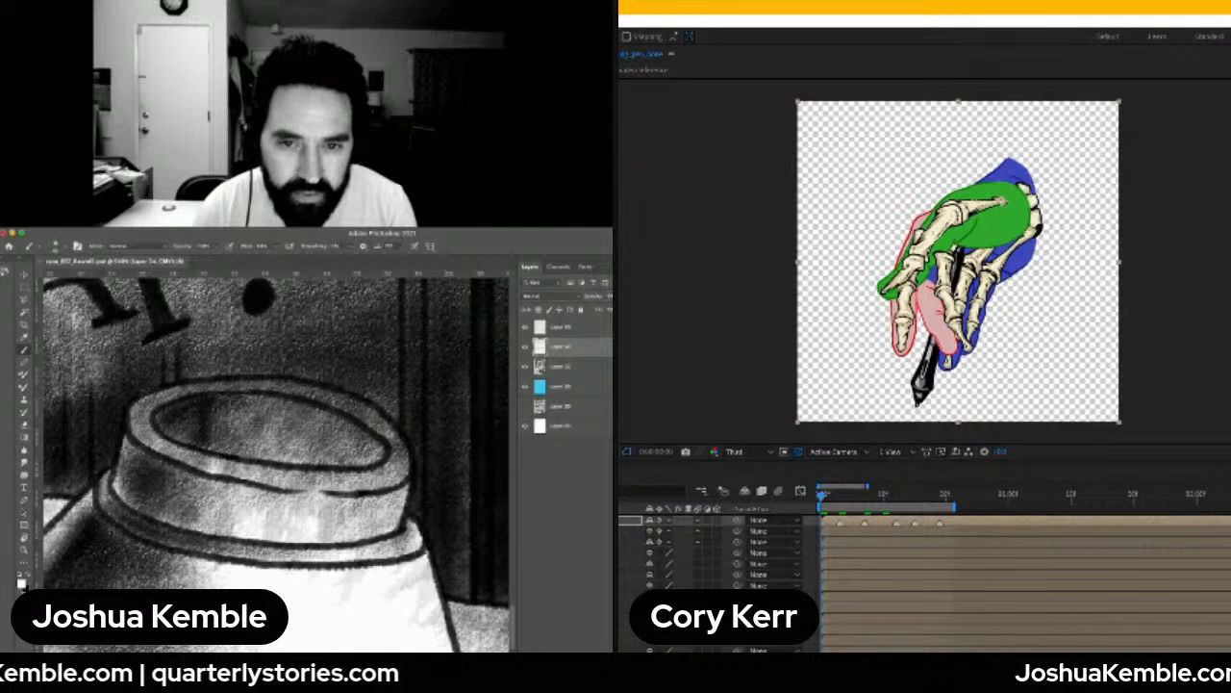
{"action": "left_click_drag", "start_coordinate": [269, 473], "coordinate": [375, 474]}
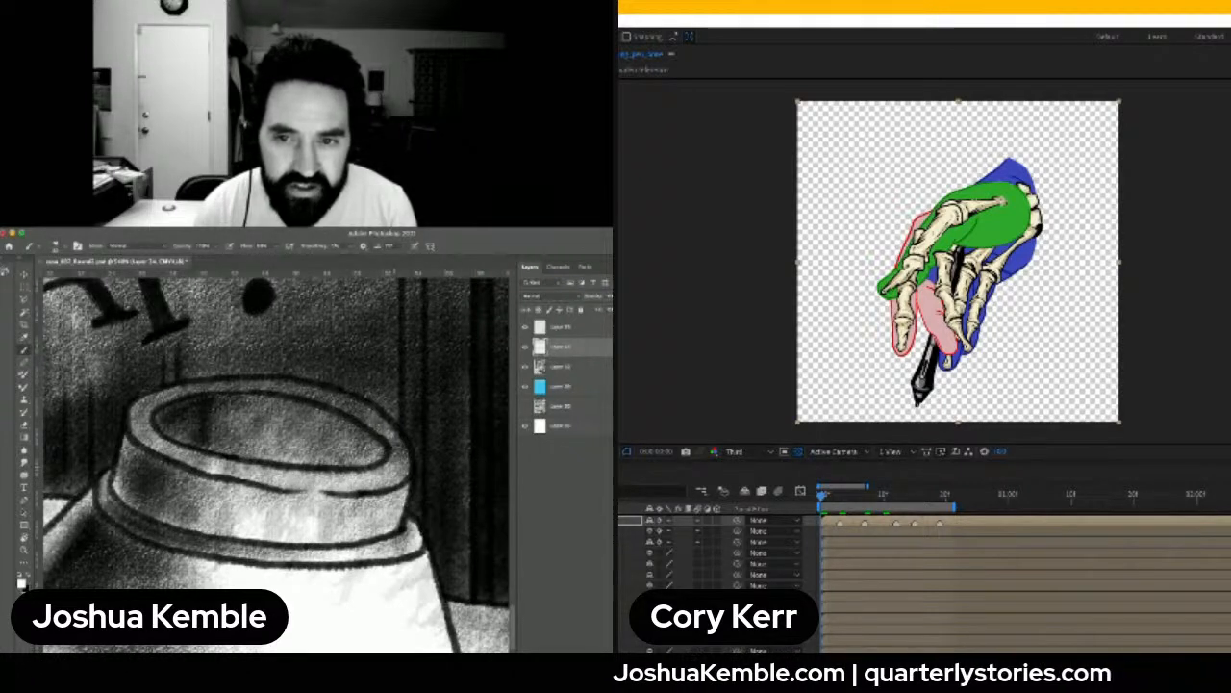
{"action": "mouse_move", "coordinate": [397, 443]}
{"action": "left_mouse_down"}
{"action": "mouse_move", "coordinate": [305, 387]}
{"action": "mouse_move", "coordinate": [359, 410]}
{"action": "mouse_move", "coordinate": [214, 382]}
{"action": "mouse_move", "coordinate": [152, 403]}
{"action": "left_mouse_up"}
{"action": "left_click_drag", "start_coordinate": [187, 389], "coordinate": [136, 423]}
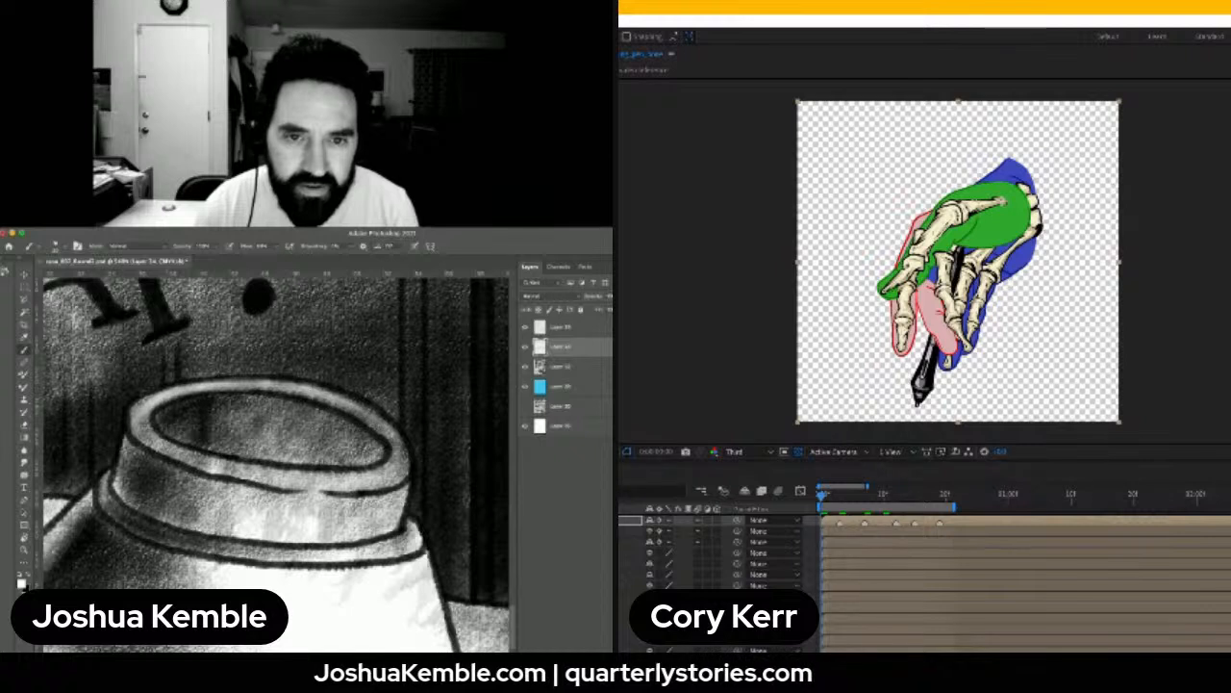
{"action": "mouse_move", "coordinate": [243, 383]}
{"action": "left_mouse_down"}
{"action": "mouse_move", "coordinate": [174, 393]}
{"action": "mouse_move", "coordinate": [260, 384]}
{"action": "mouse_move", "coordinate": [332, 400]}
{"action": "mouse_move", "coordinate": [393, 437]}
{"action": "mouse_move", "coordinate": [404, 462]}
{"action": "mouse_move", "coordinate": [393, 481]}
{"action": "left_mouse_up"}
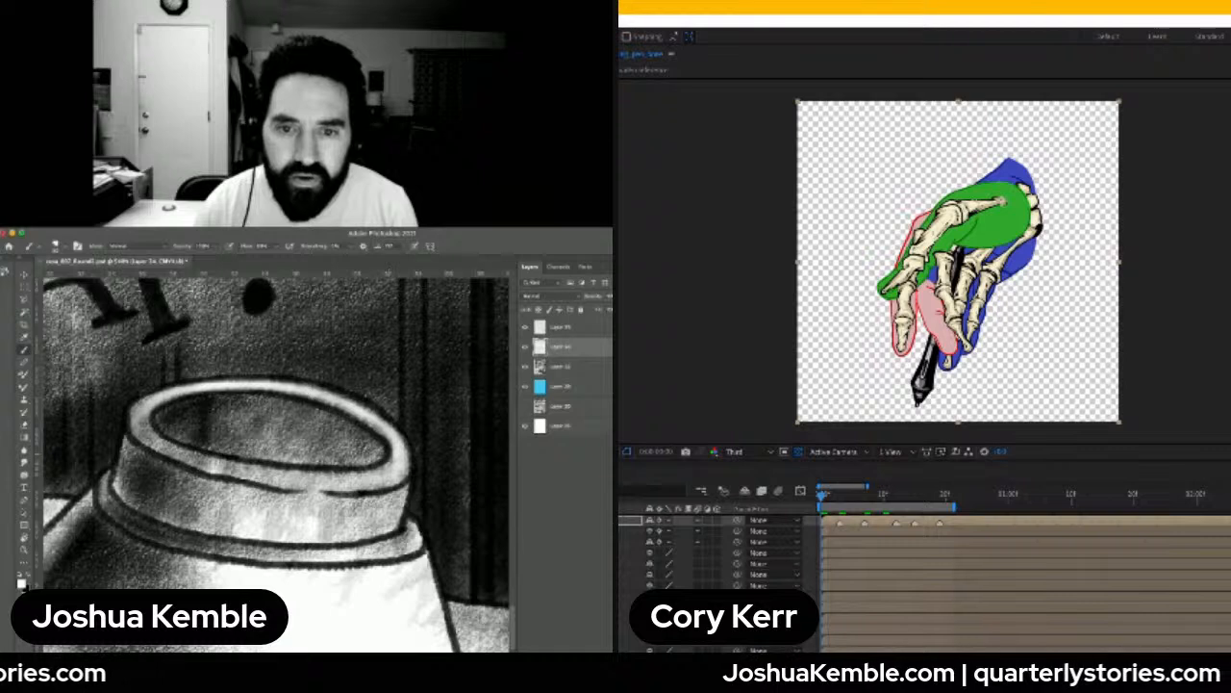
{"action": "left_click_drag", "start_coordinate": [271, 475], "coordinate": [372, 474]}
{"action": "left_click", "coordinate": [630, 521]}
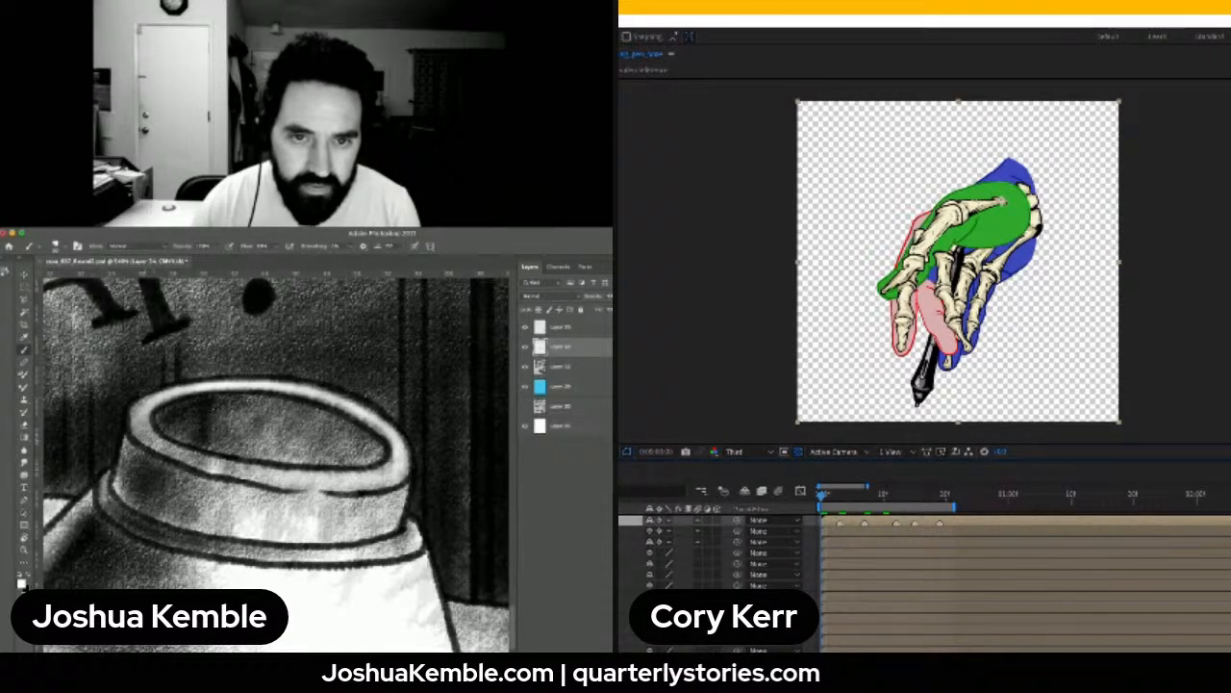
Strengthen the soft white highlights along the back left and right curves of the vessel's rim
{"action": "left_click_drag", "start_coordinate": [146, 402], "coordinate": [195, 387]}
{"action": "right_click", "coordinate": [630, 520]}
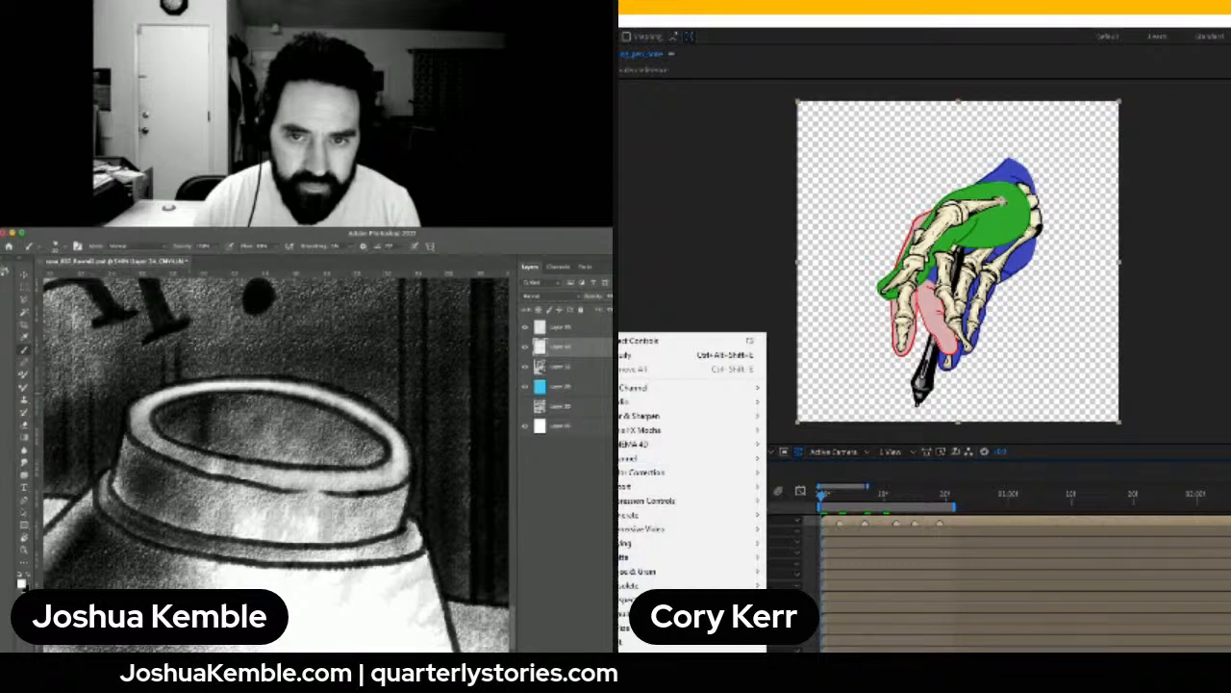
{"action": "key", "text": "Escape"}
{"action": "left_click_drag", "start_coordinate": [329, 399], "coordinate": [396, 440]}
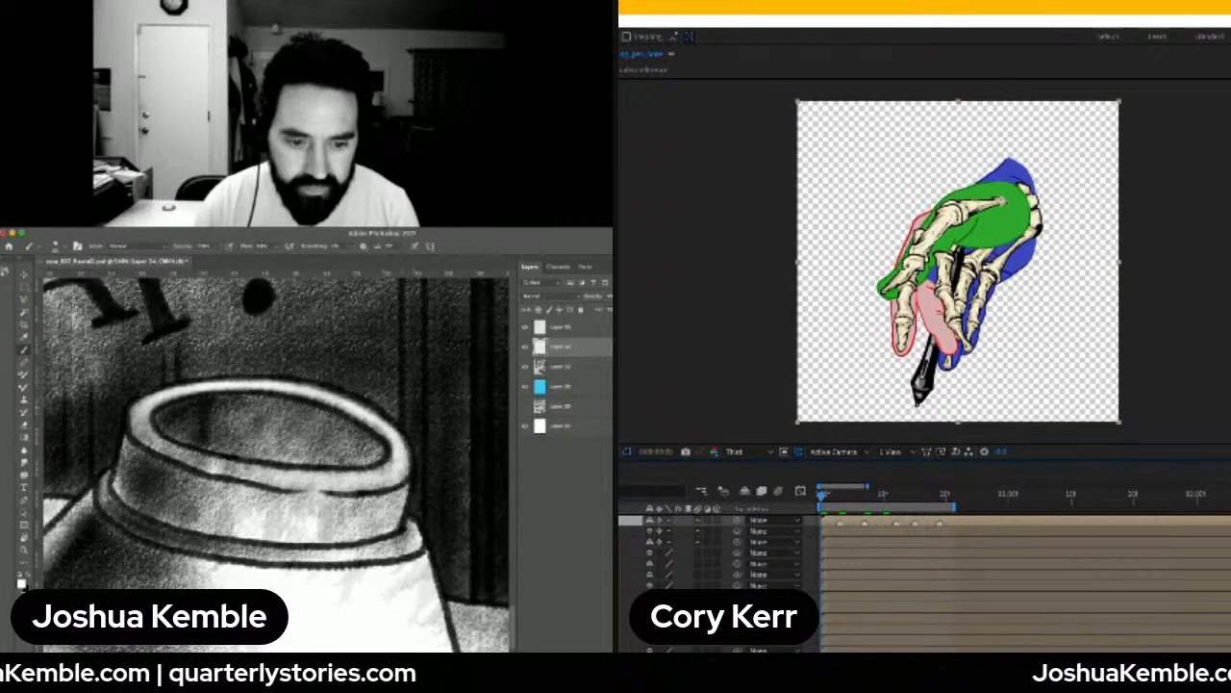
Copy all three bone layers from the thumb precomp and paste them above the existing layers in the After Effects hand composition
{"action": "double_click", "coordinate": [630, 520]}
{"action": "left_click_drag", "start_coordinate": [279, 471], "coordinate": [308, 368]}
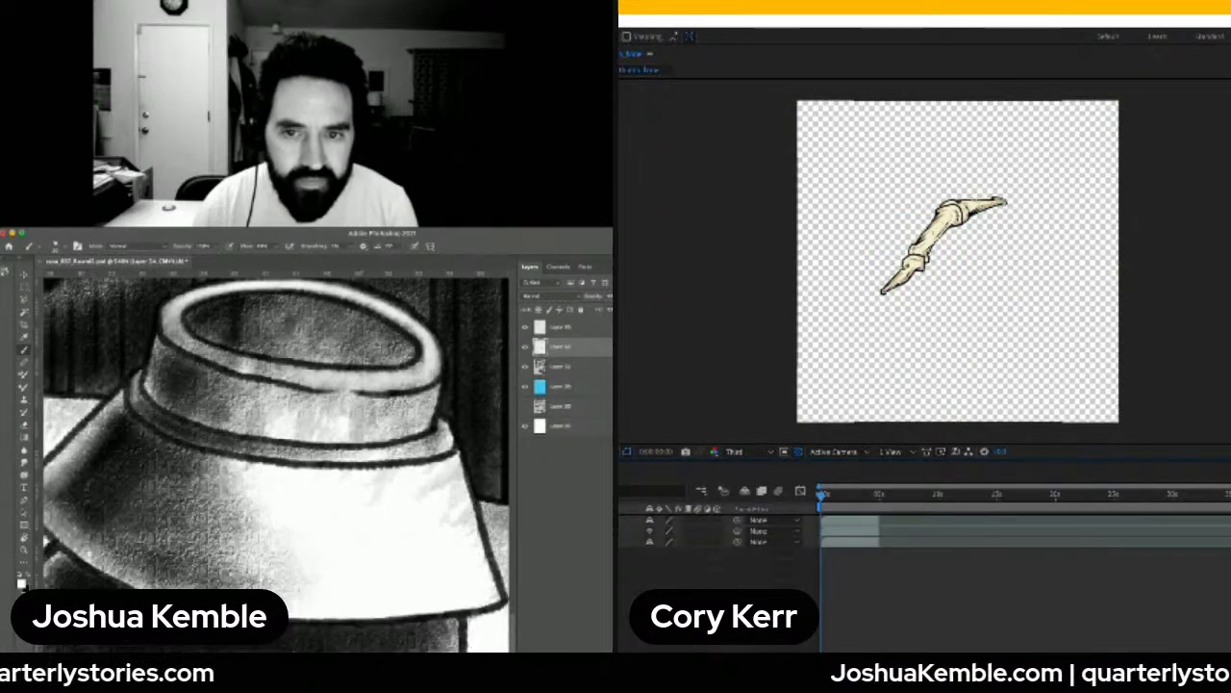
{"action": "key", "text": "ctrl+a"}
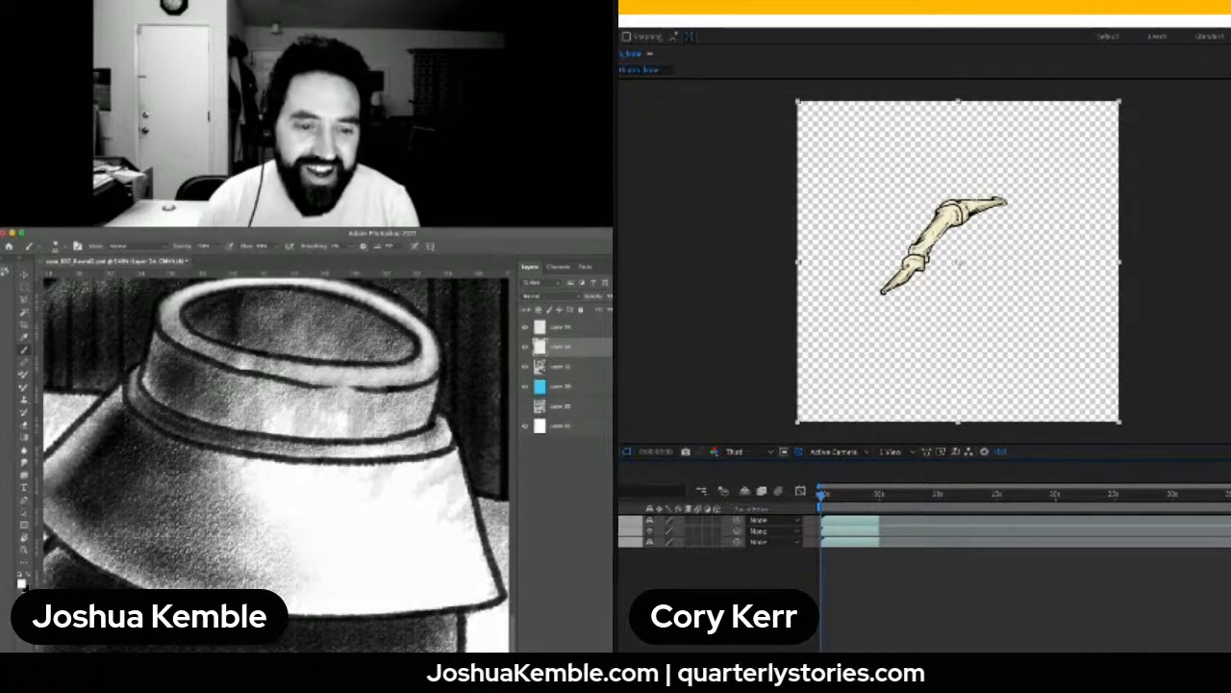
{"action": "key", "text": "shift+Escape"}
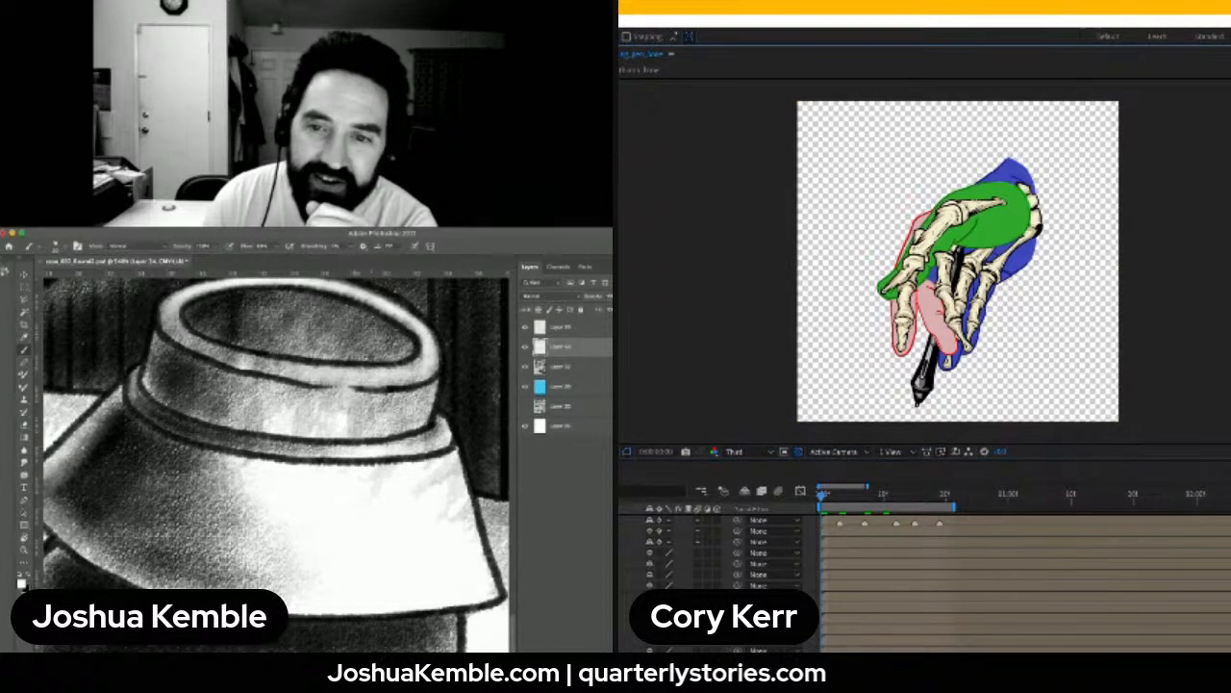
{"action": "left_click", "coordinate": [631, 520]}
{"action": "key", "text": "ctrl+v"}
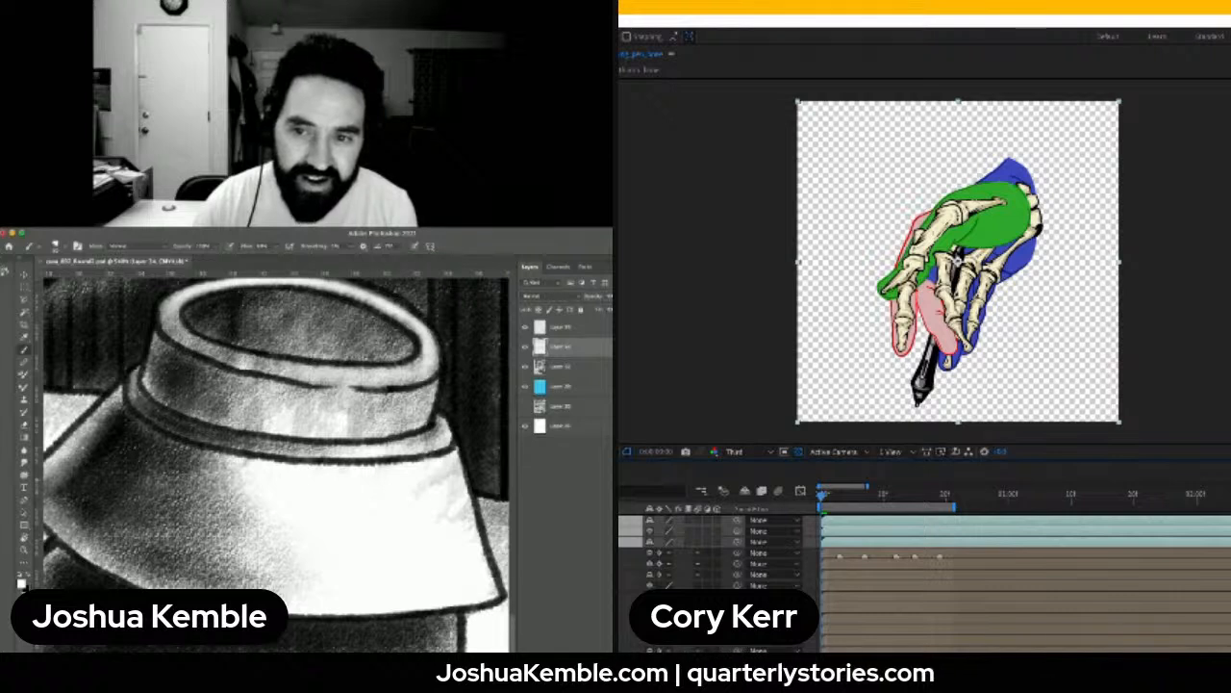
Move the anchor points of the thumb's base bone and middle bone onto their respective joints
{"action": "left_click", "coordinate": [631, 553]}
{"action": "left_click", "coordinate": [631, 542]}
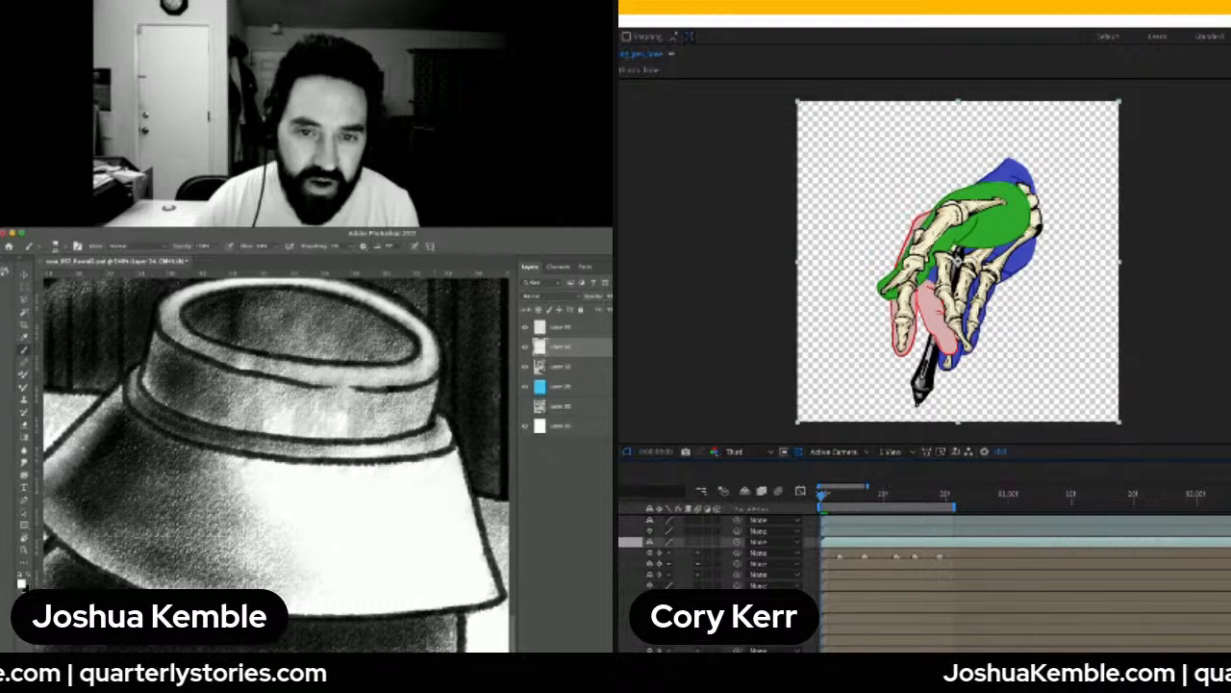
{"action": "left_click_drag", "start_coordinate": [958, 260], "coordinate": [1000, 201]}
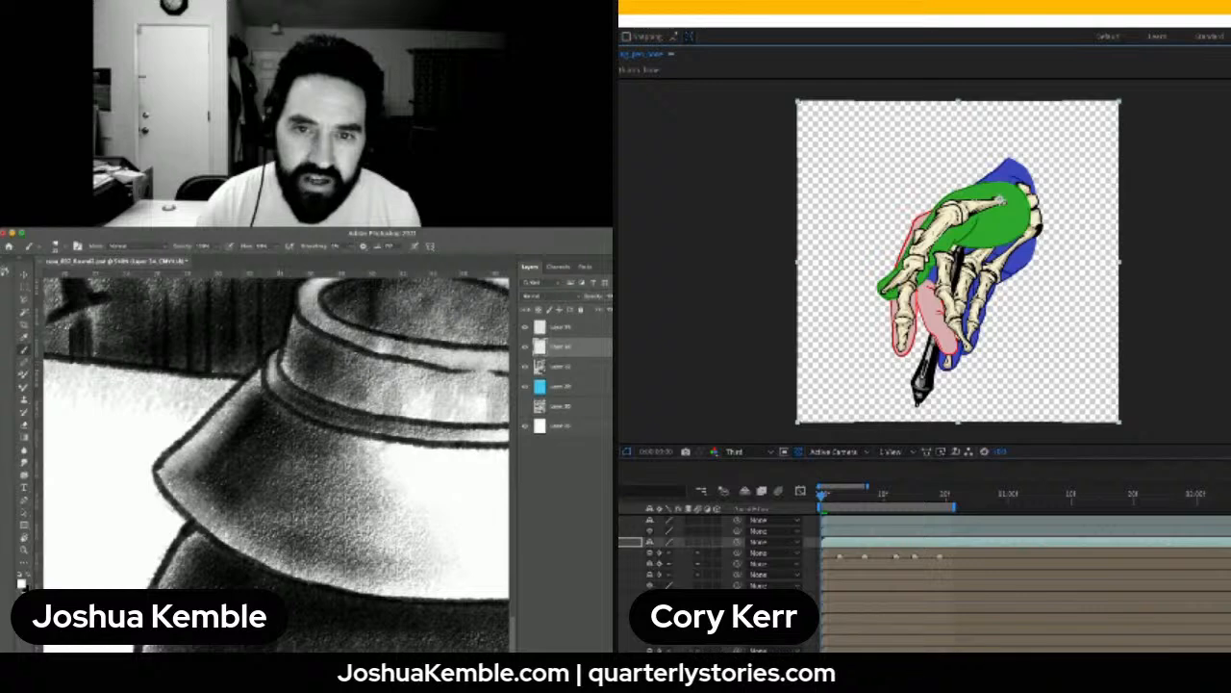
{"action": "left_click", "coordinate": [631, 531]}
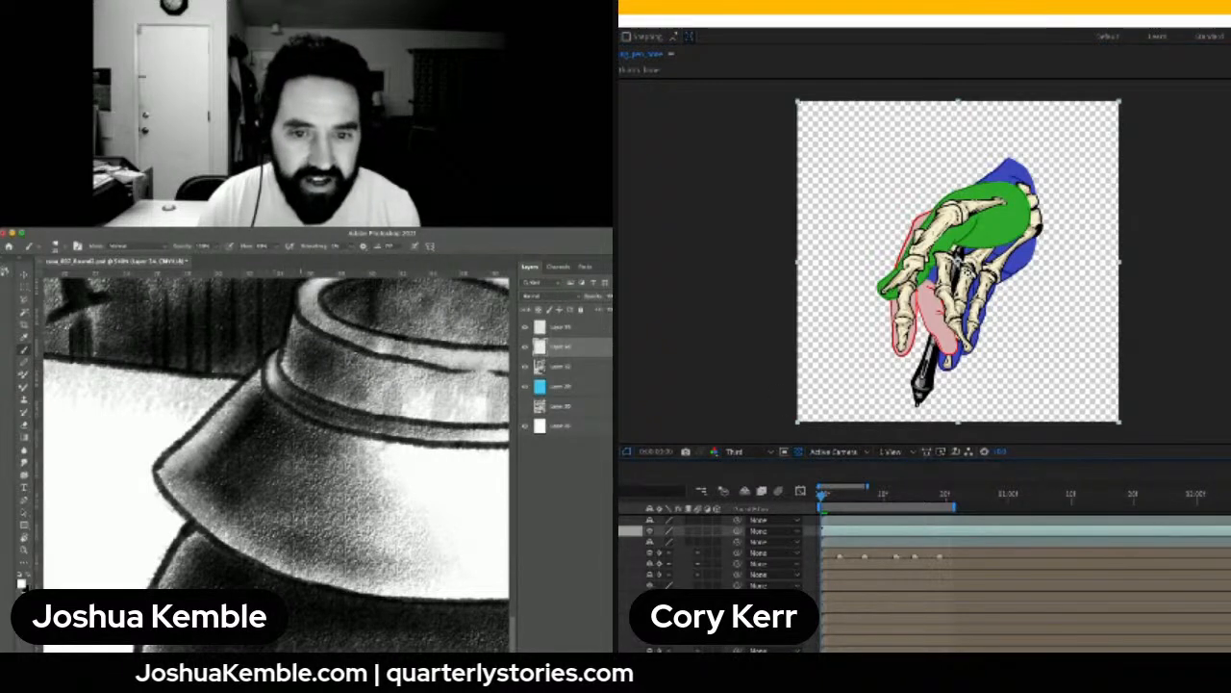
{"action": "mouse_move", "coordinate": [959, 261]}
{"action": "left_mouse_down"}
{"action": "mouse_move", "coordinate": [954, 219]}
{"action": "mouse_move", "coordinate": [958, 248]}
{"action": "left_mouse_up"}
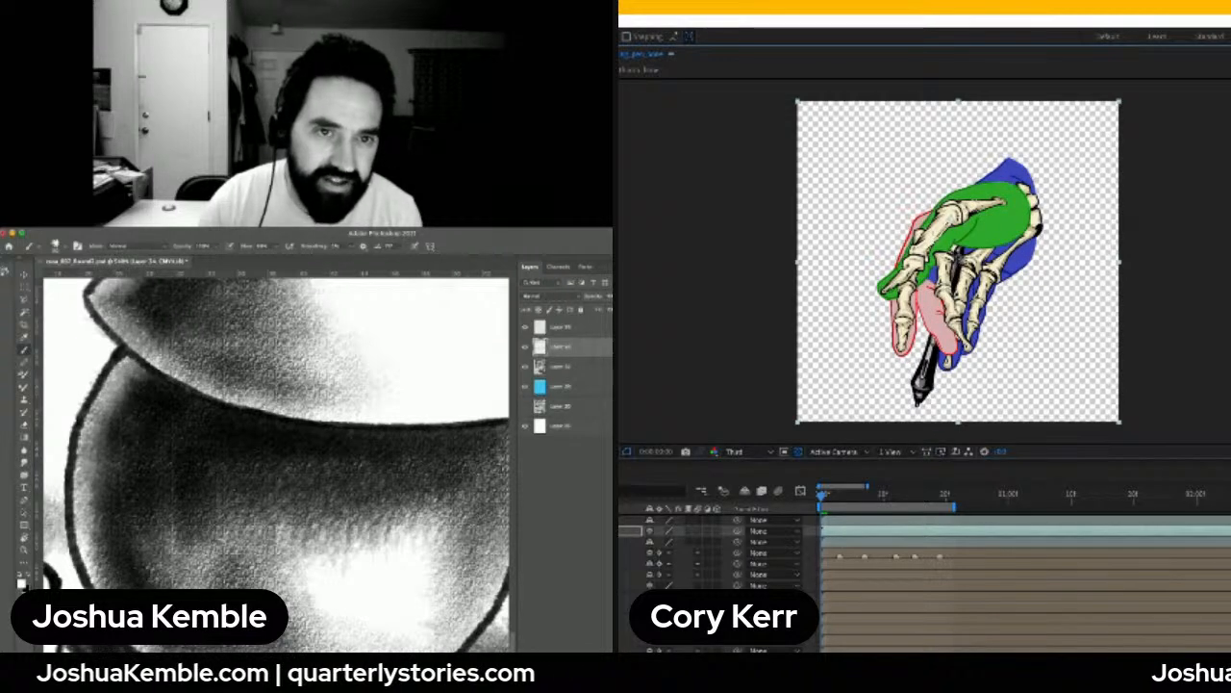
{"action": "left_click_drag", "start_coordinate": [956, 230], "coordinate": [956, 221]}
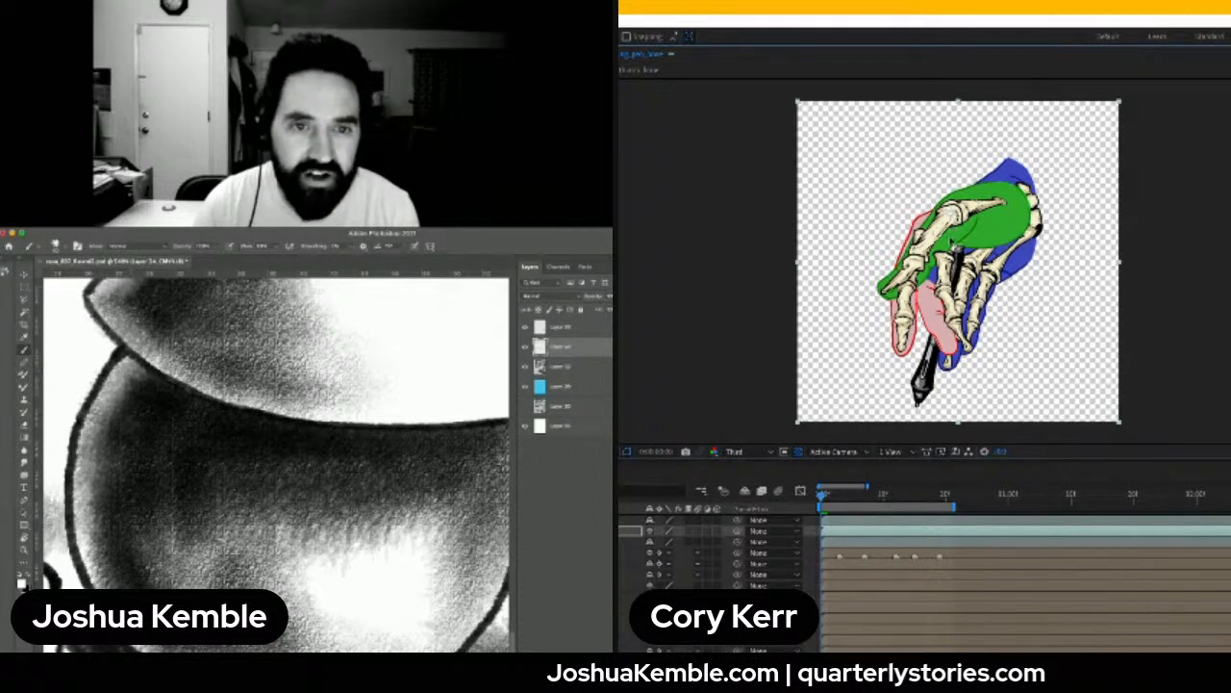
Move the thumb tip bone's anchor point to its joint, and paint soft white highlights down the left edge of the vessel's round body
{"action": "left_click", "coordinate": [630, 521]}
{"action": "left_click_drag", "start_coordinate": [126, 361], "coordinate": [92, 432]}
{"action": "left_click_drag", "start_coordinate": [958, 262], "coordinate": [934, 272]}
{"action": "left_click_drag", "start_coordinate": [97, 405], "coordinate": [81, 463]}
{"action": "left_click_drag", "start_coordinate": [89, 404], "coordinate": [71, 534]}
{"action": "left_click_drag", "start_coordinate": [87, 467], "coordinate": [75, 551]}
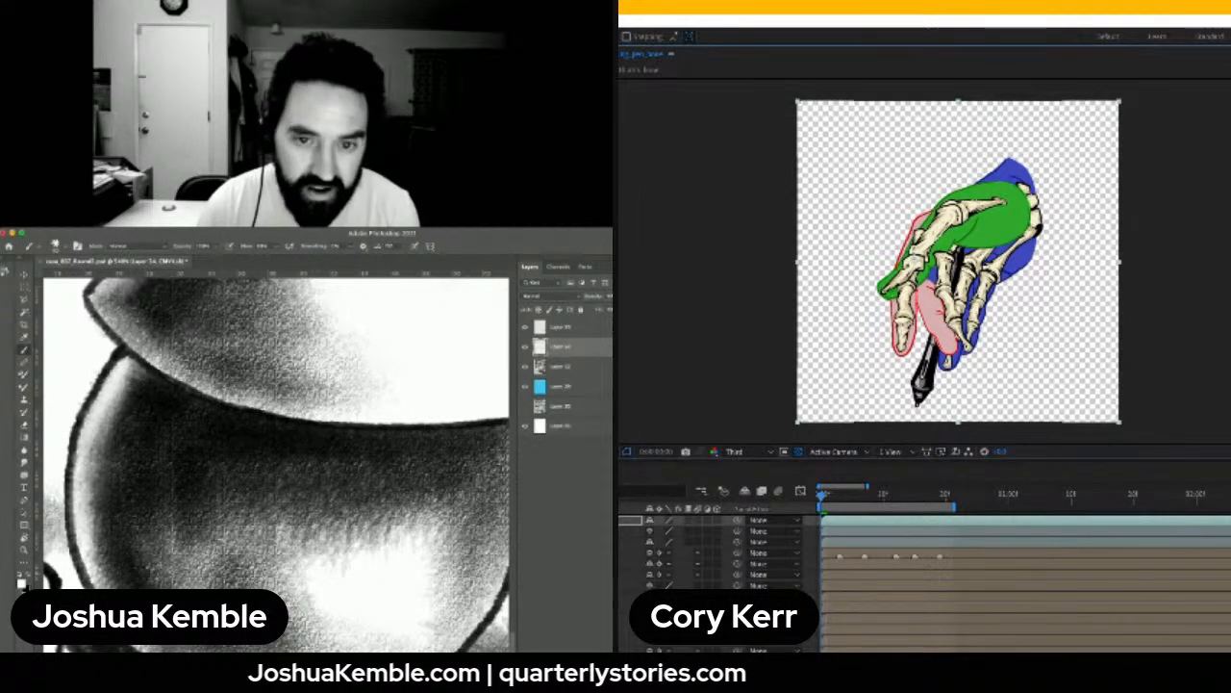
Parent the thumb's middle bone to its base bone and the tip bone to the middle bone
{"action": "left_click", "coordinate": [674, 542]}
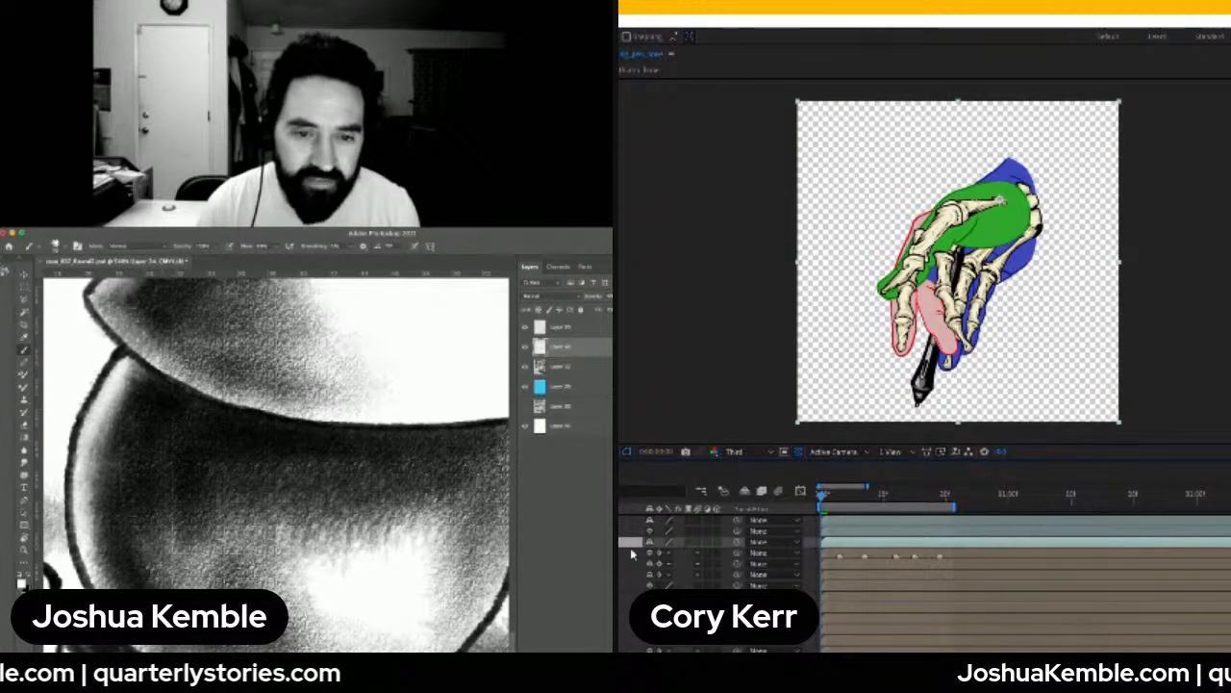
{"action": "scroll", "coordinate": [276, 461], "scroll_direction": "down", "scroll_amount": 3}
{"action": "left_click_drag", "start_coordinate": [739, 532], "coordinate": [654, 543]}
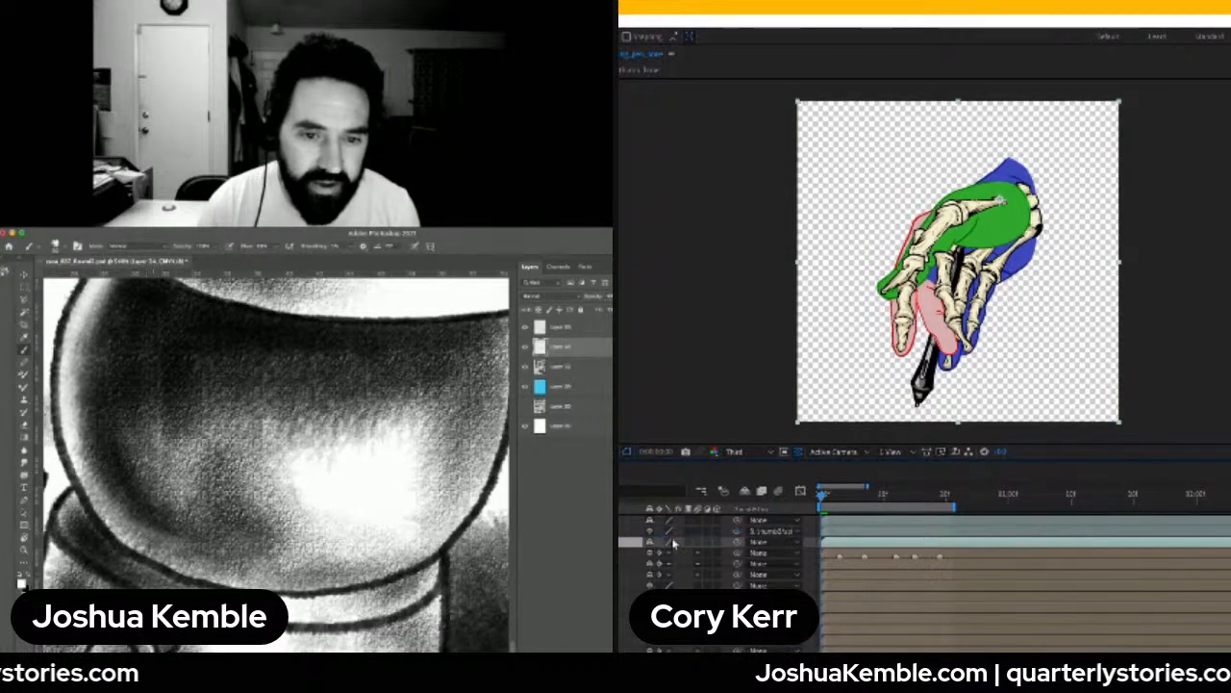
{"action": "left_click_drag", "start_coordinate": [738, 521], "coordinate": [635, 543]}
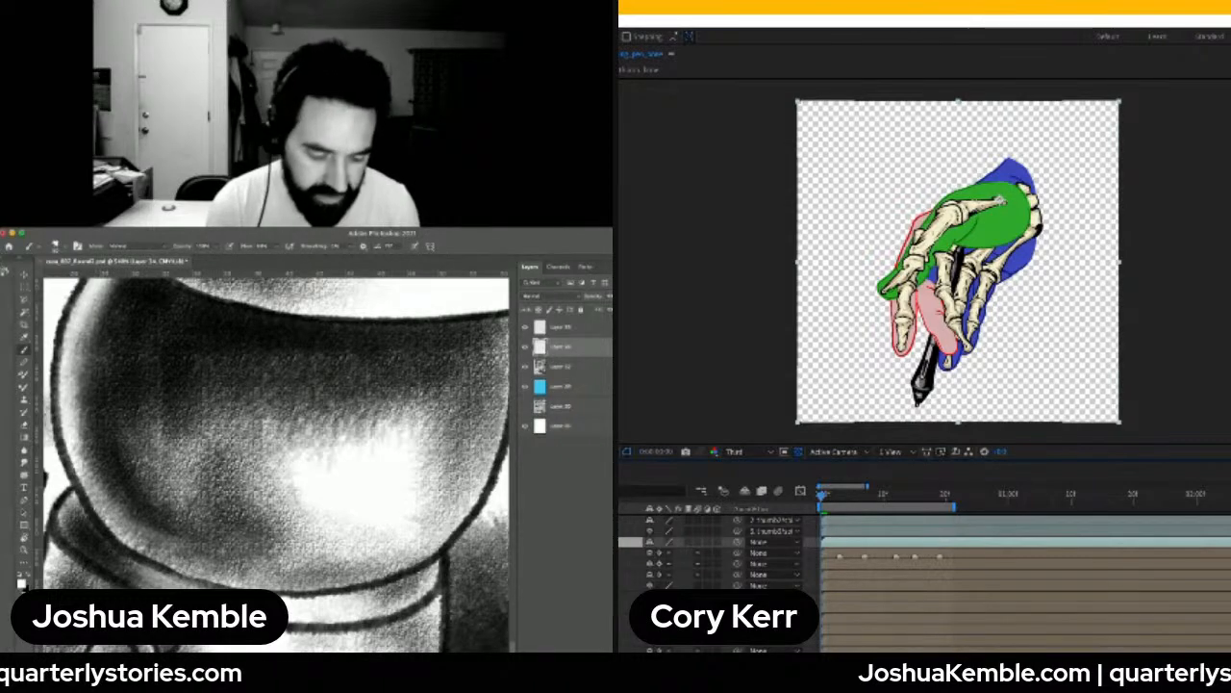
Review the comic page's bottom panel as a whole, checking the vessel's shading against the RAP lettering, tabletop and gesturing man
{"action": "key", "text": "super+minus"}
{"action": "key", "text": "super+minus"}
{"action": "key", "text": "super+minus"}
{"action": "key", "text": "super+minus"}
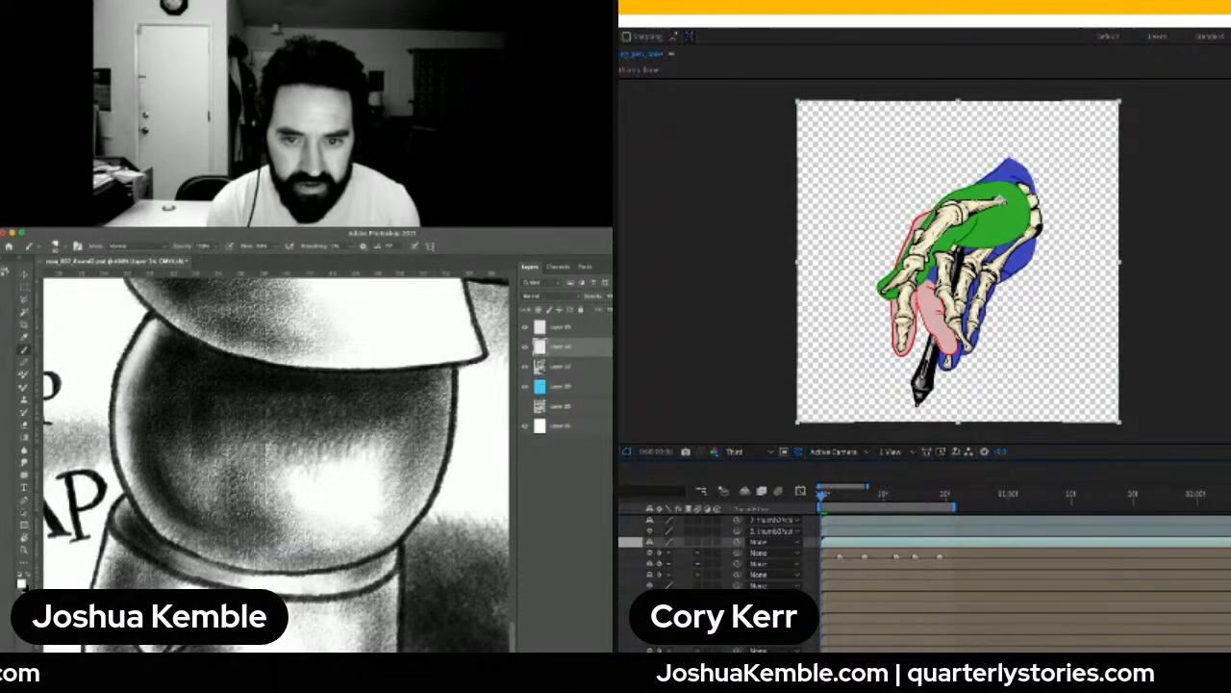
{"action": "key", "text": "super+minus"}
{"action": "key", "text": "super+minus"}
{"action": "key", "text": "super+minus"}
{"action": "key", "text": "super+minus"}
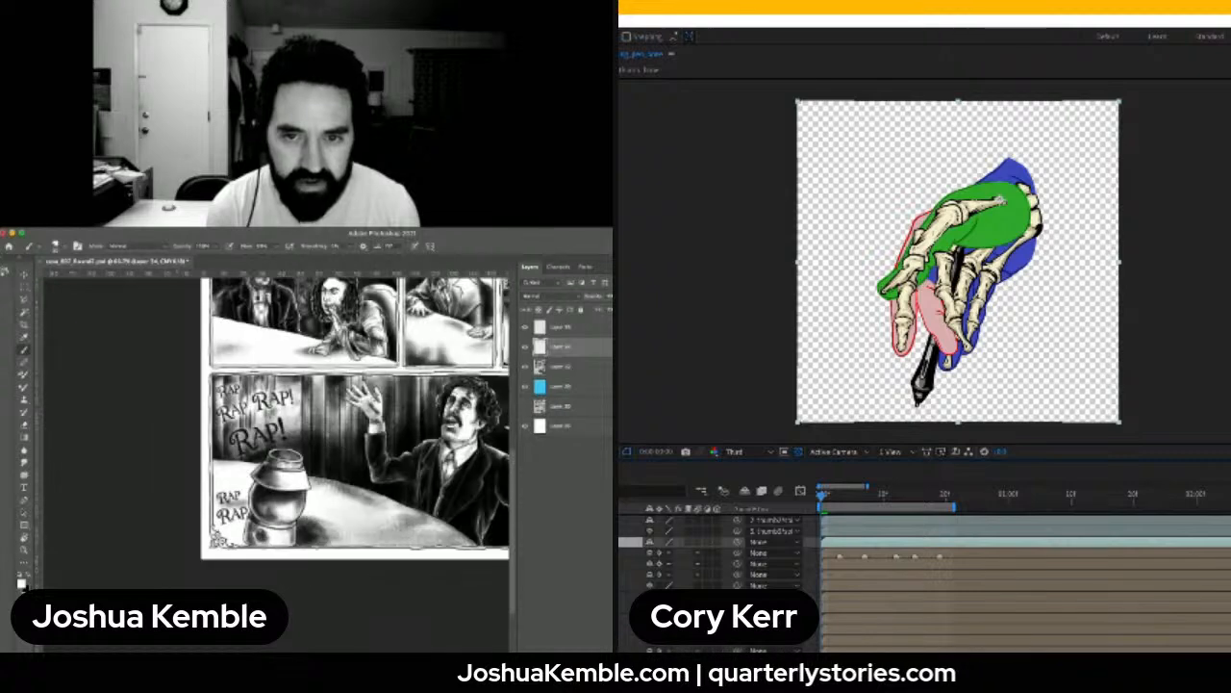
{"action": "key", "text": "super+plus"}
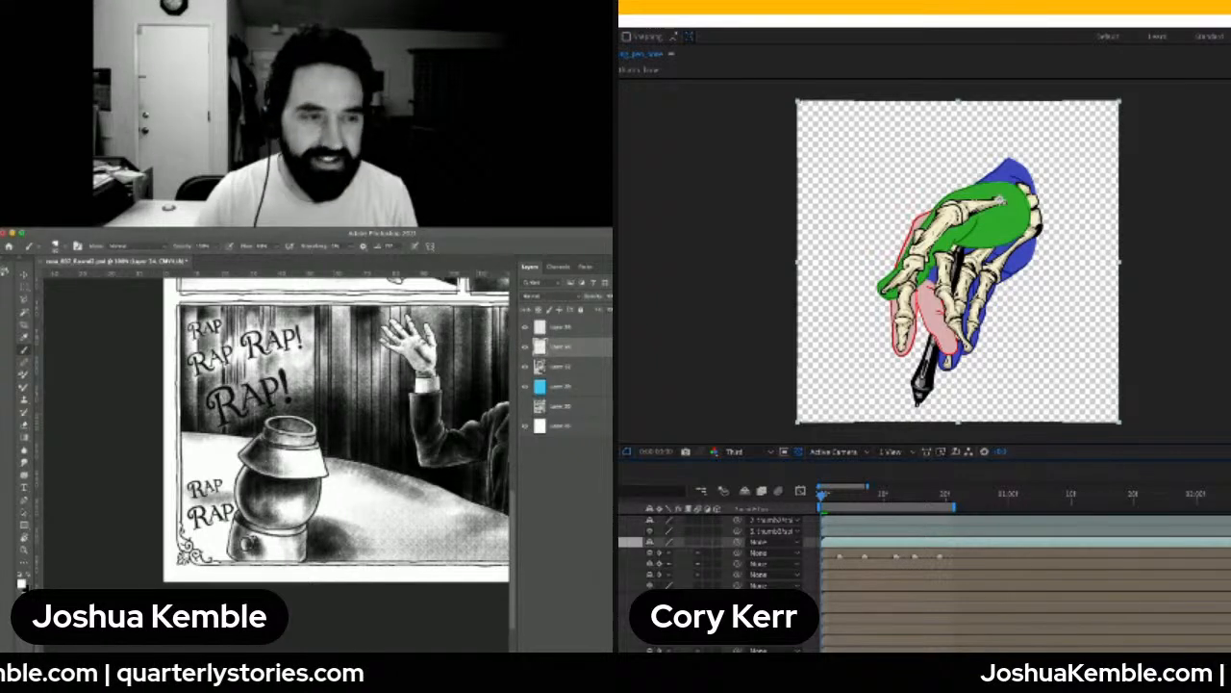
{"action": "scroll", "coordinate": [337, 433], "scroll_direction": "down", "scroll_amount": 2}
{"action": "scroll", "coordinate": [336, 433], "scroll_direction": "right", "scroll_amount": 1}
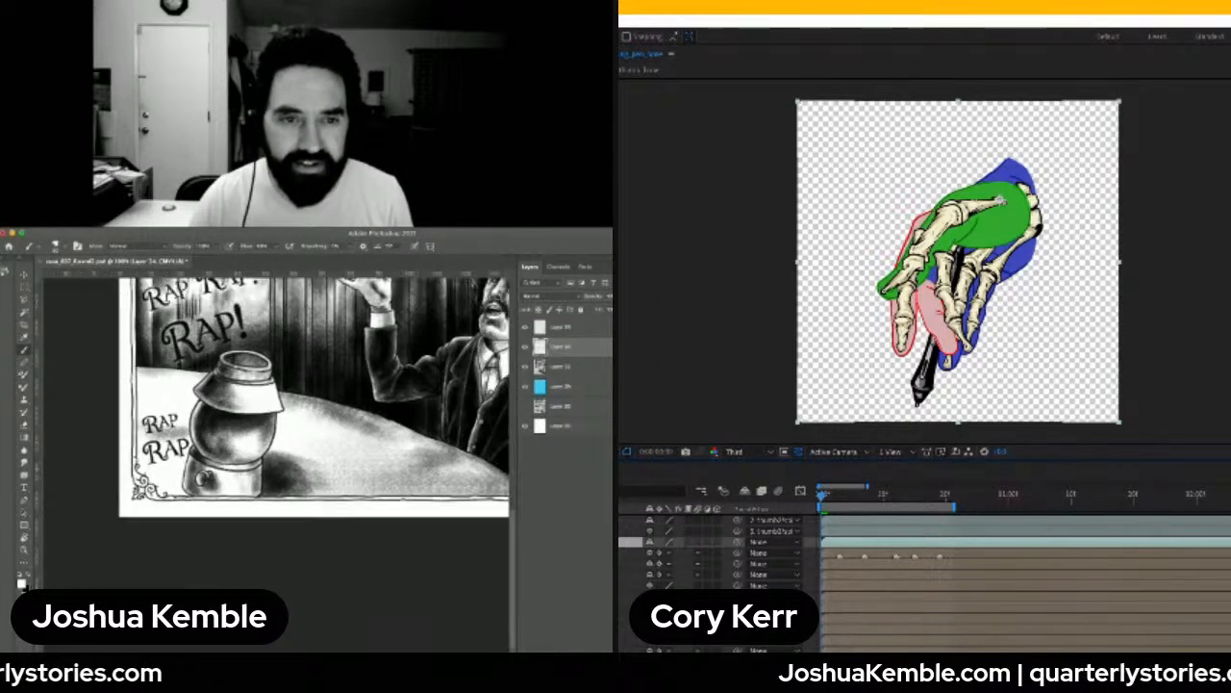
{"action": "scroll", "coordinate": [308, 433], "scroll_direction": "up", "scroll_amount": 5}
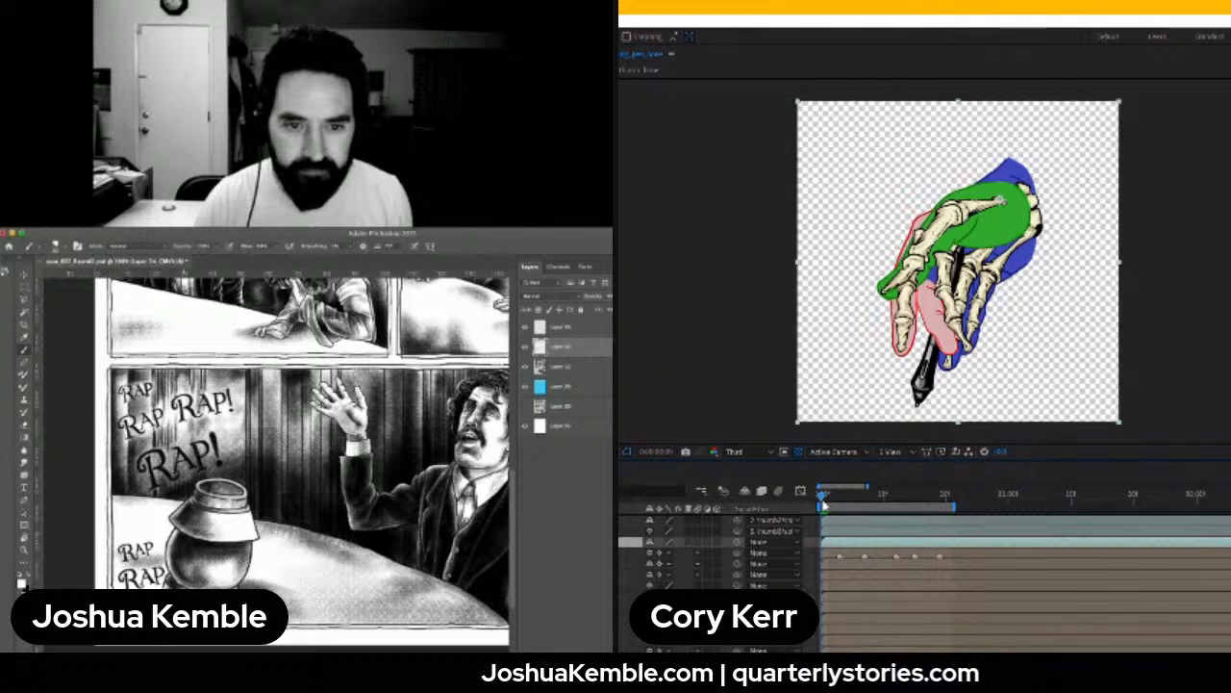
Brighten the tabletop beside the vessel with soft white, and scrub the hand composition's opening frames before returning to the first frame
{"action": "mouse_move", "coordinate": [823, 498]}
{"action": "left_mouse_down"}
{"action": "mouse_move", "coordinate": [954, 503]}
{"action": "mouse_move", "coordinate": [816, 514]}
{"action": "left_mouse_up"}
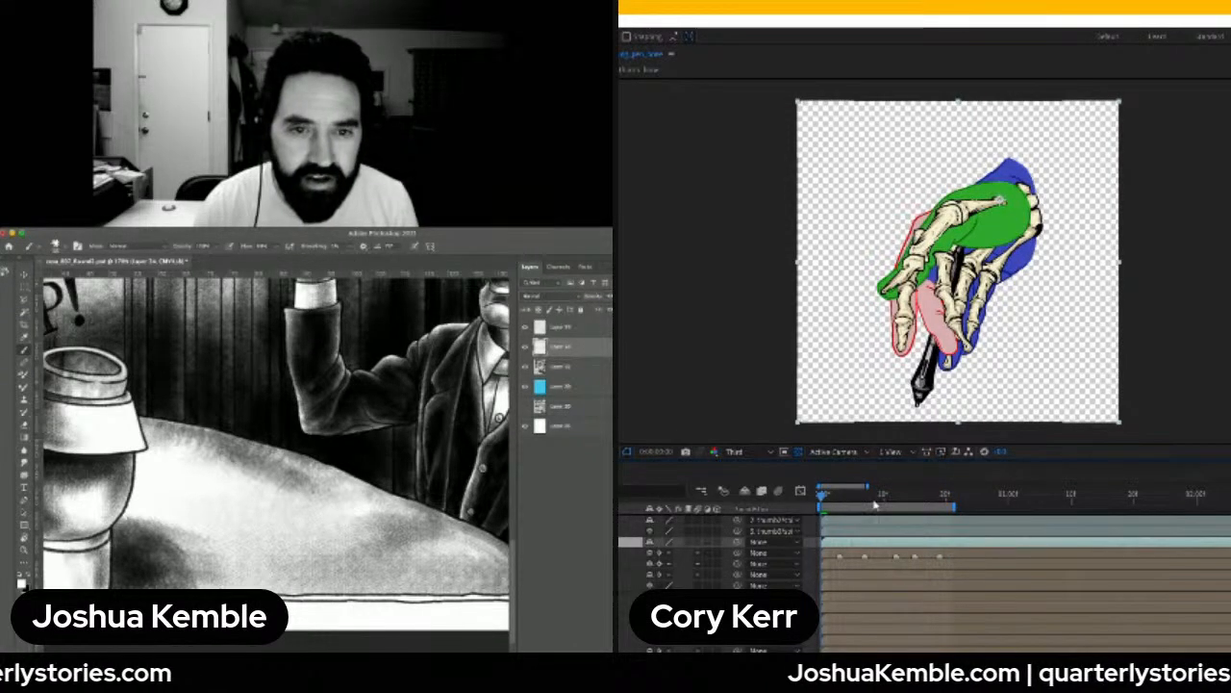
{"action": "mouse_move", "coordinate": [822, 498]}
{"action": "left_mouse_down"}
{"action": "mouse_move", "coordinate": [845, 503]}
{"action": "mouse_move", "coordinate": [813, 503]}
{"action": "left_mouse_up"}
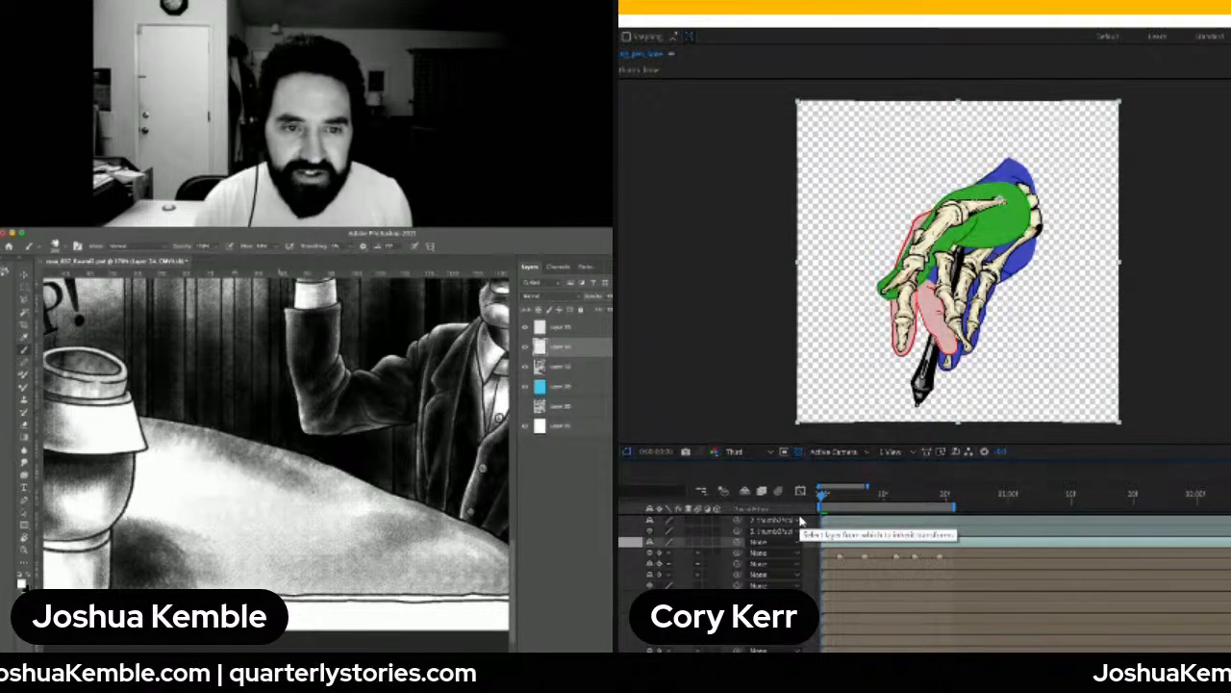
{"action": "scroll", "coordinate": [219, 461], "scroll_direction": "up", "scroll_amount": 3}
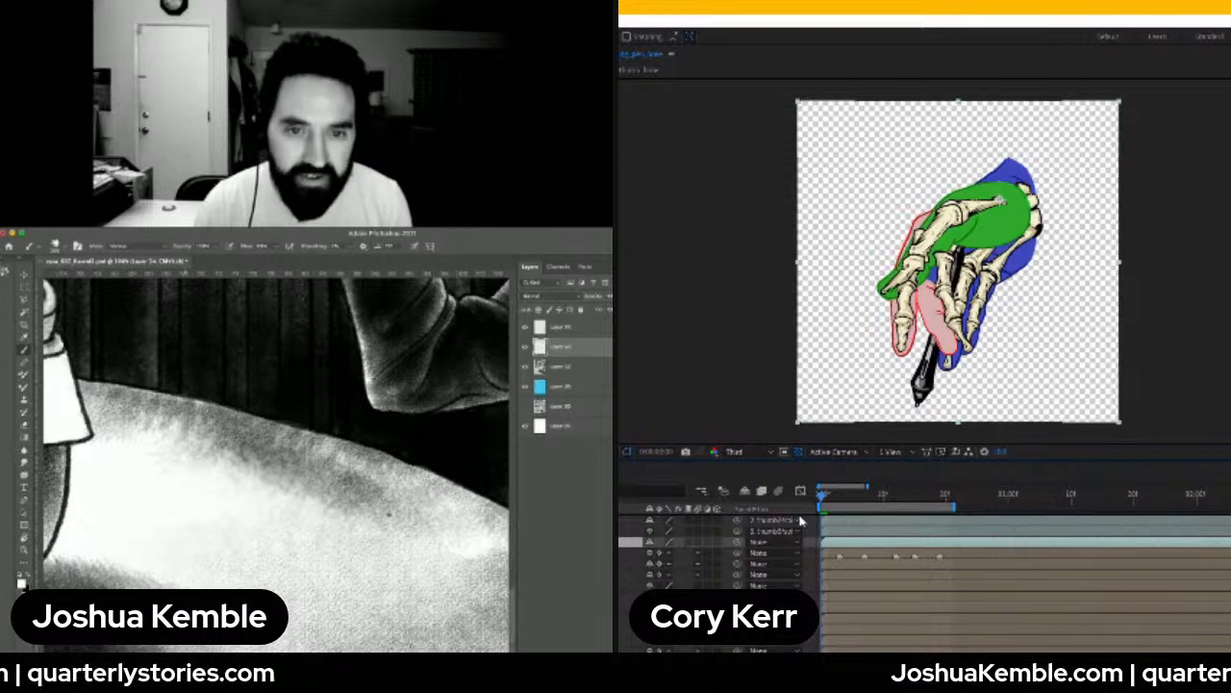
{"action": "left_click_drag", "start_coordinate": [826, 503], "coordinate": [844, 507]}
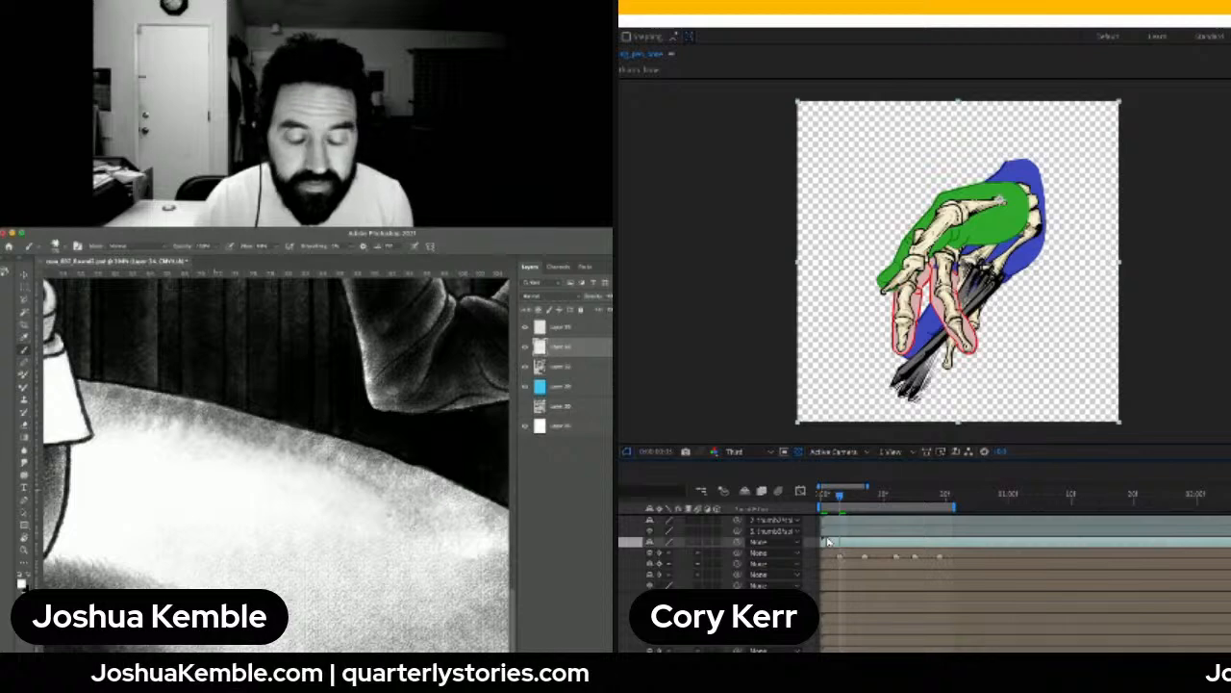
{"action": "left_click_drag", "start_coordinate": [205, 497], "coordinate": [348, 425]}
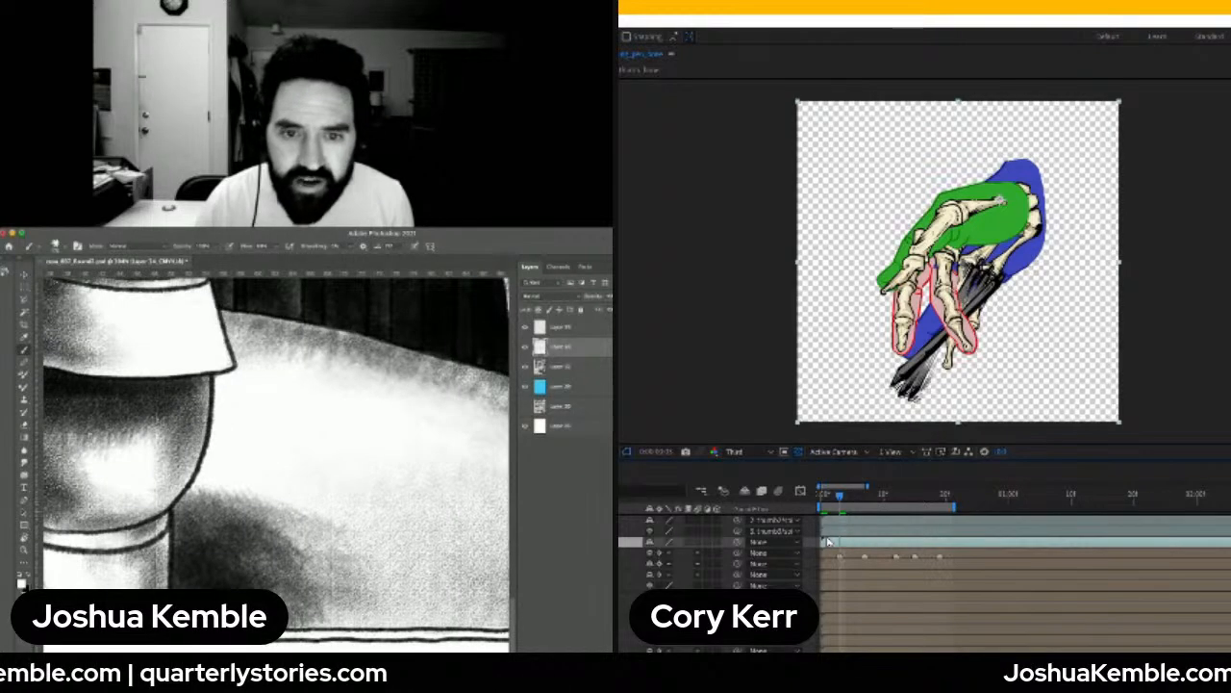
{"action": "left_click_drag", "start_coordinate": [840, 498], "coordinate": [813, 498]}
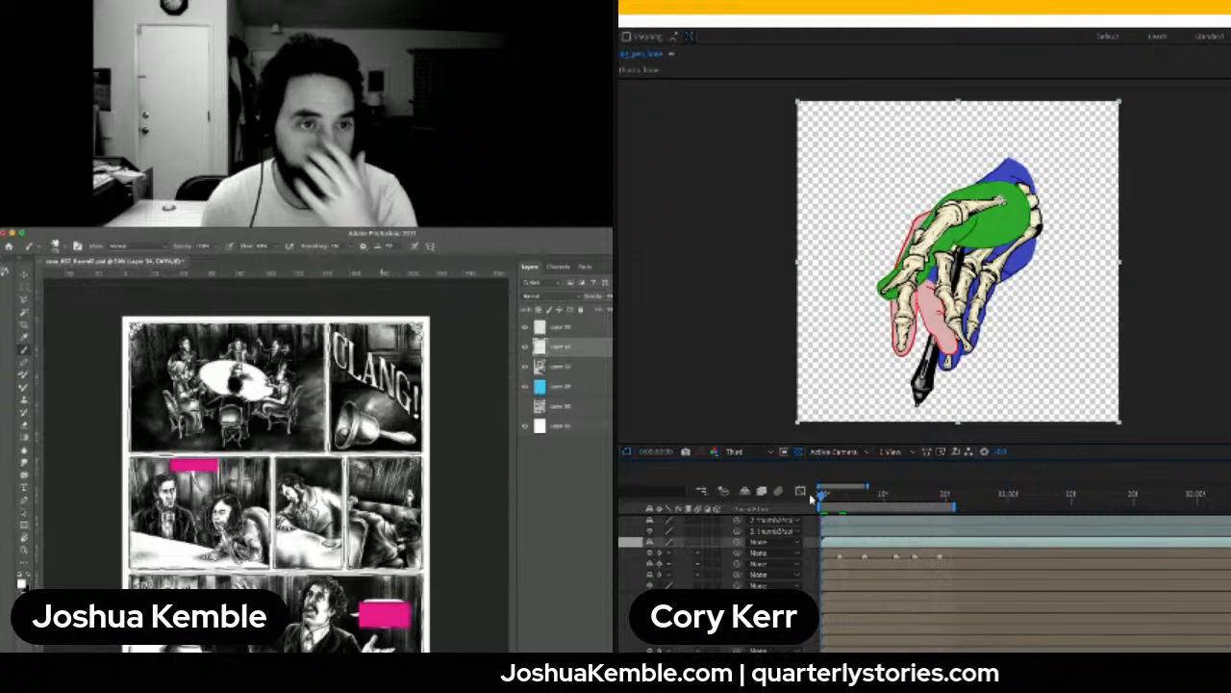
Paint soft white highlights inside the vessel's mouth and across its neck, and scrub the hand composition's opening frames again
{"action": "mouse_move", "coordinate": [820, 497]}
{"action": "left_mouse_down"}
{"action": "mouse_move", "coordinate": [852, 498]}
{"action": "mouse_move", "coordinate": [823, 496]}
{"action": "left_mouse_up"}
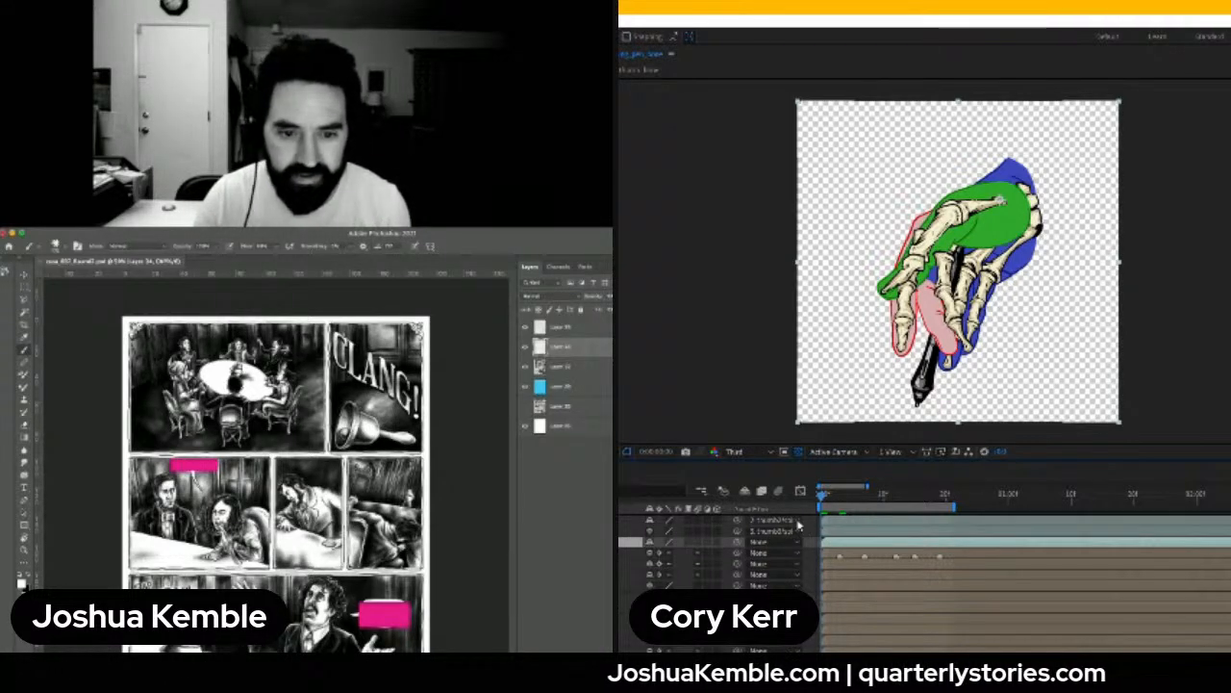
{"action": "scroll", "coordinate": [201, 616], "scroll_direction": "up", "scroll_amount": 3}
{"action": "scroll", "coordinate": [276, 461], "scroll_direction": "down", "scroll_amount": 3}
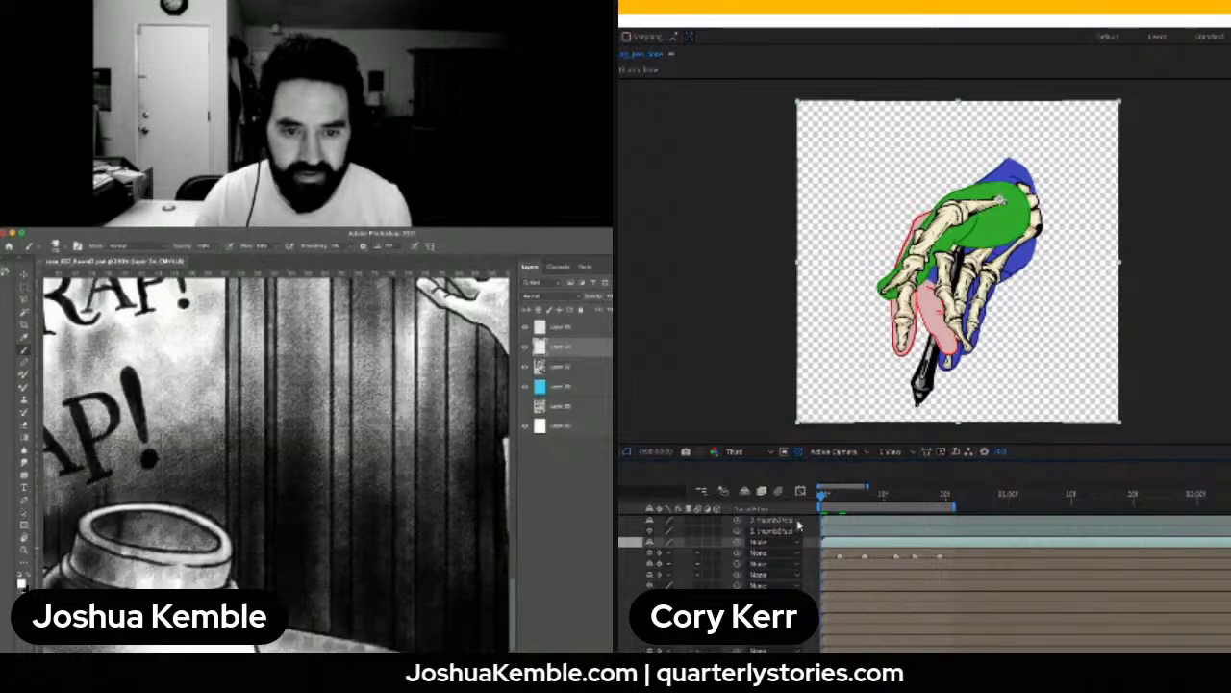
{"action": "scroll", "coordinate": [114, 527], "scroll_direction": "up", "scroll_amount": 3}
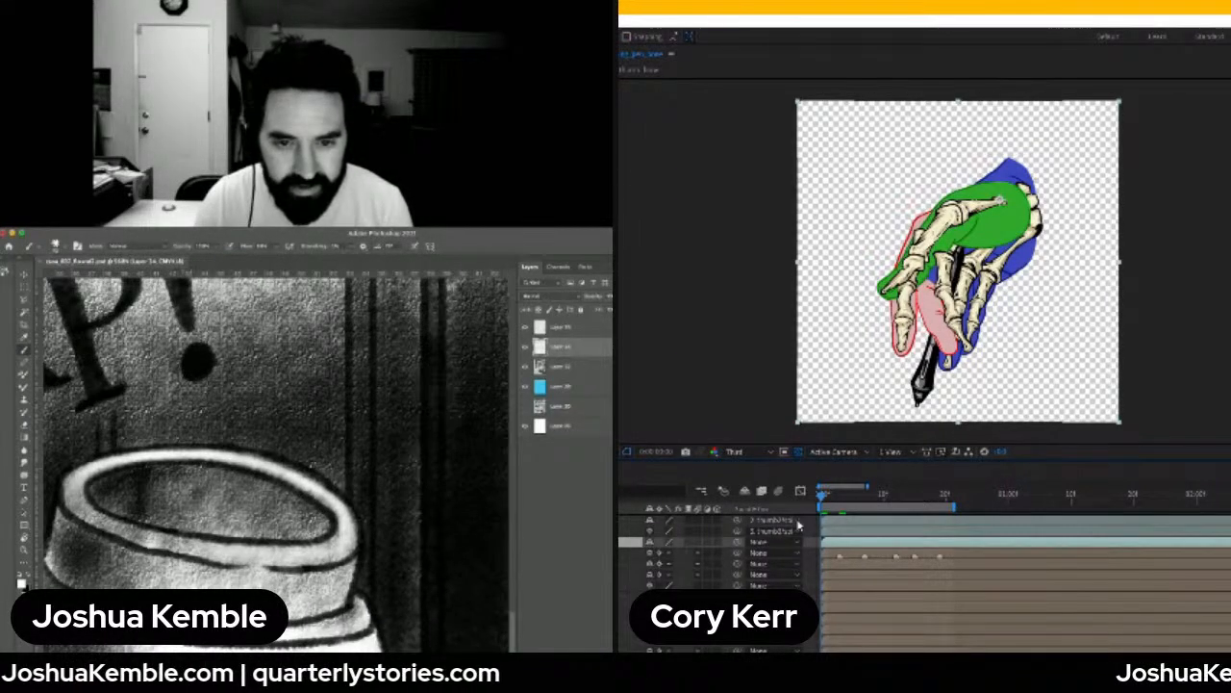
{"action": "left_click_drag", "start_coordinate": [825, 499], "coordinate": [794, 508]}
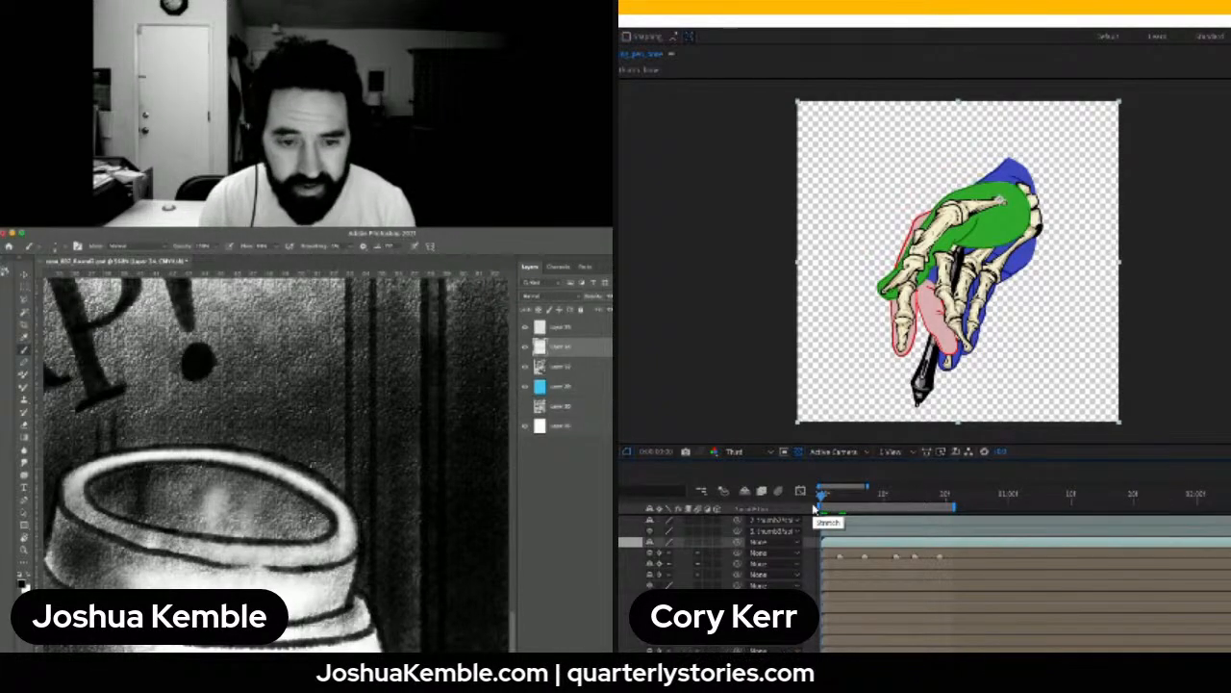
{"action": "left_click_drag", "start_coordinate": [822, 495], "coordinate": [852, 498]}
{"action": "left_click_drag", "start_coordinate": [858, 498], "coordinate": [805, 494]}
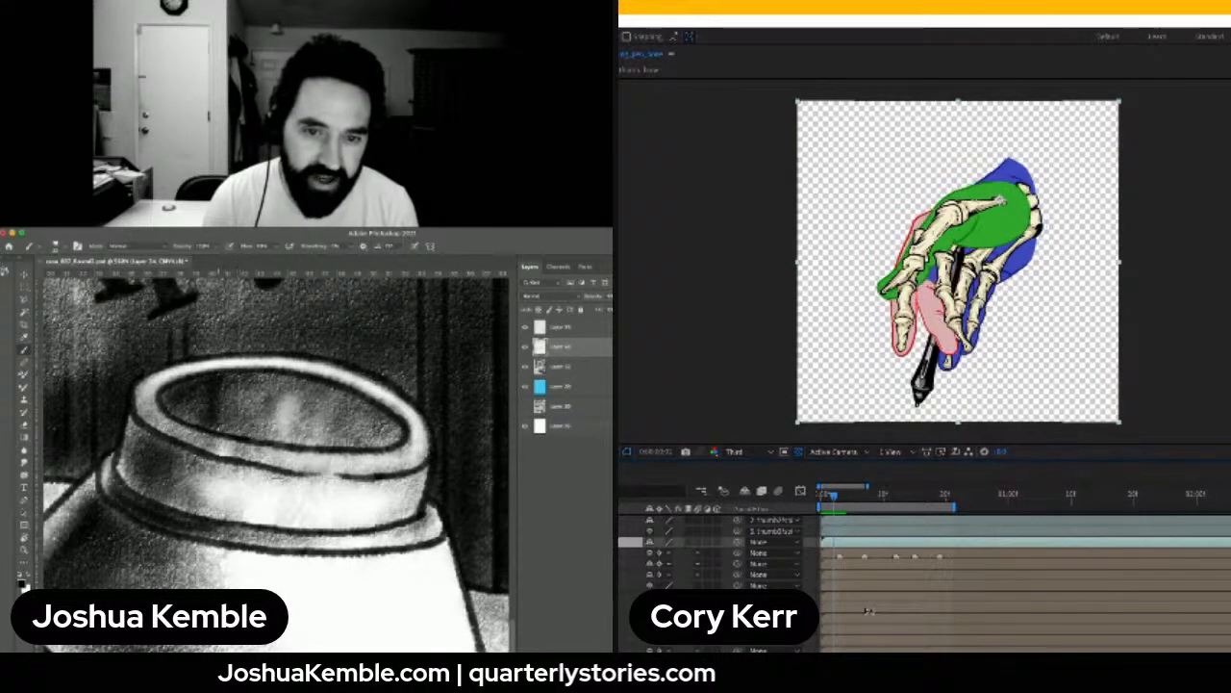
Set rotation keyframes on the three thumb bone layers at the first frame and advance three frames
{"action": "key", "text": "Home"}
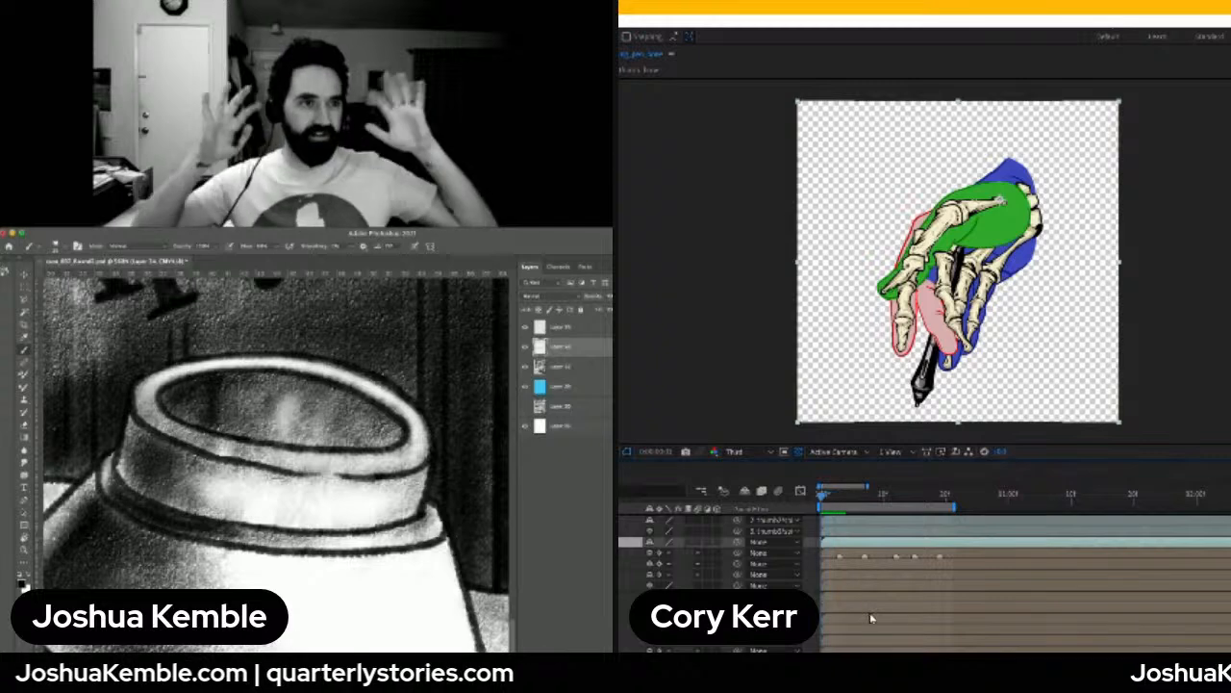
{"action": "left_click", "coordinate": [631, 521], "text": "shift"}
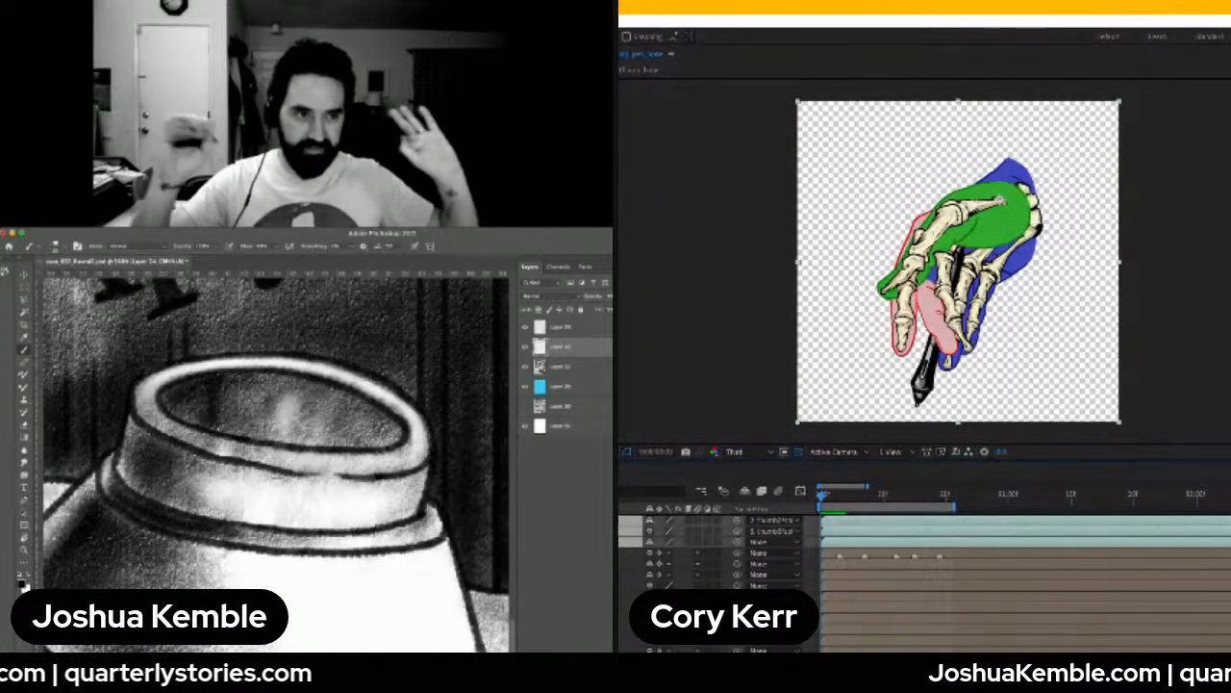
{"action": "key", "text": "r"}
{"action": "left_click", "coordinate": [620, 531]}
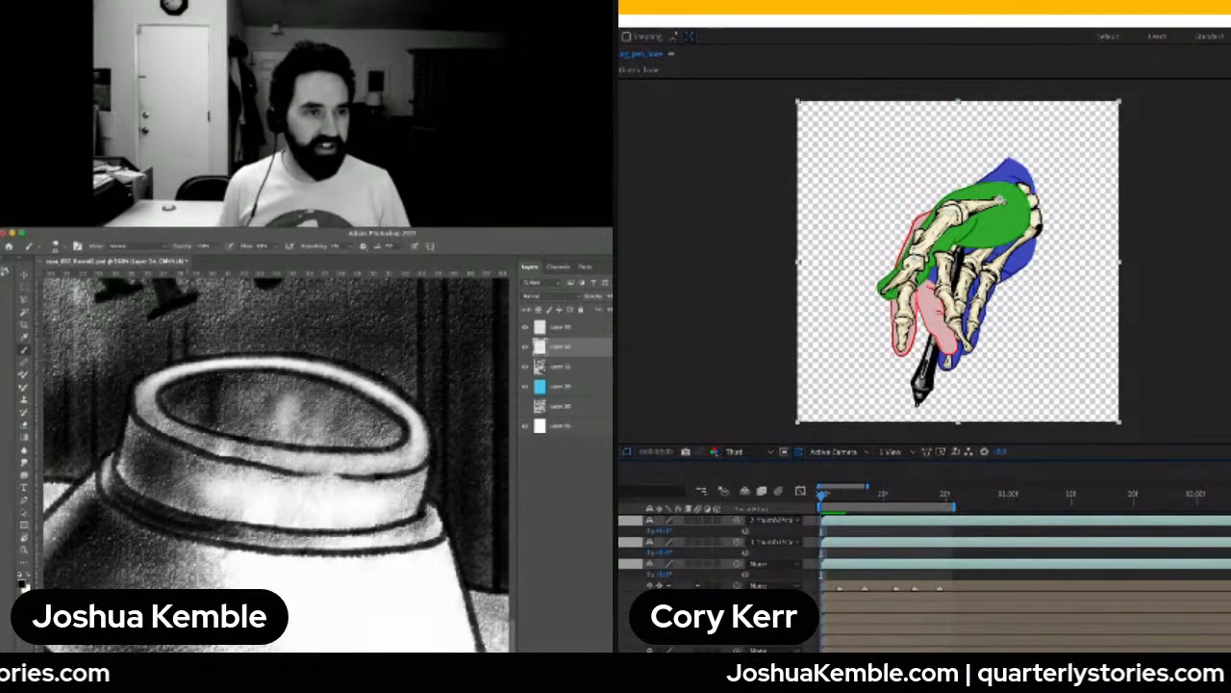
{"action": "key", "text": "Page_Down"}
{"action": "key", "text": "Page_Down"}
{"action": "key", "text": "Page_Down"}
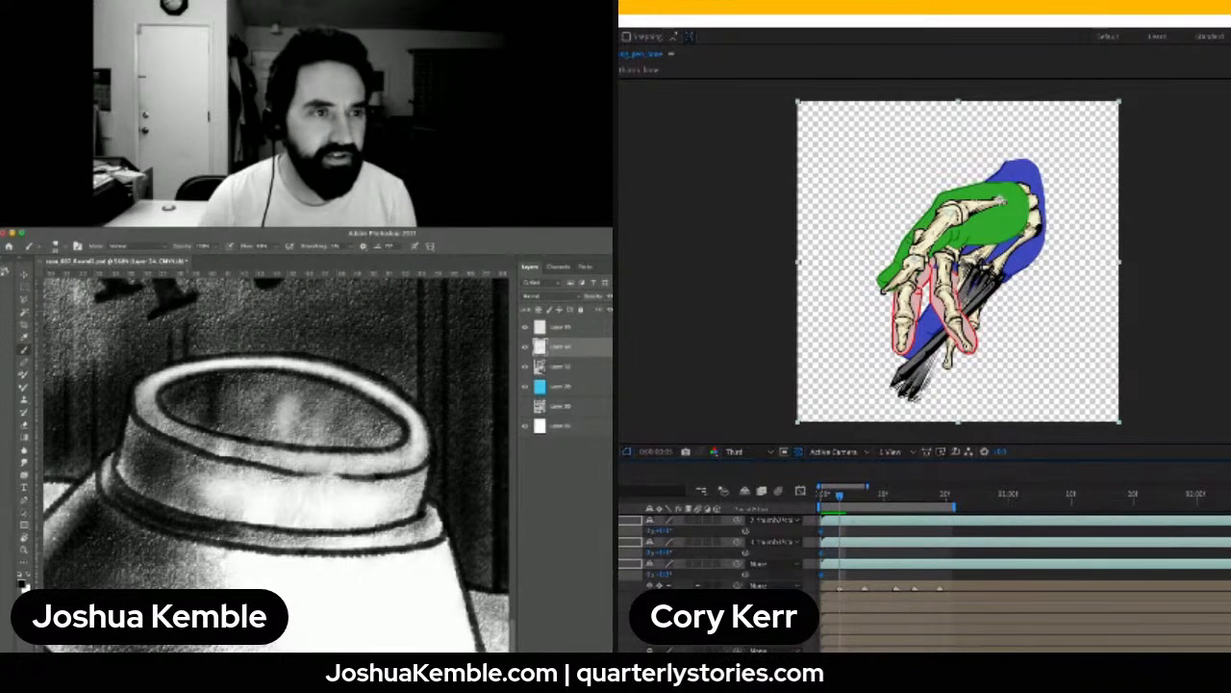
Pose the thumb at frame 3 by adjusting the rotation of its base, middle and tip bones
{"action": "scroll", "coordinate": [283, 442], "scroll_direction": "up", "scroll_amount": 3}
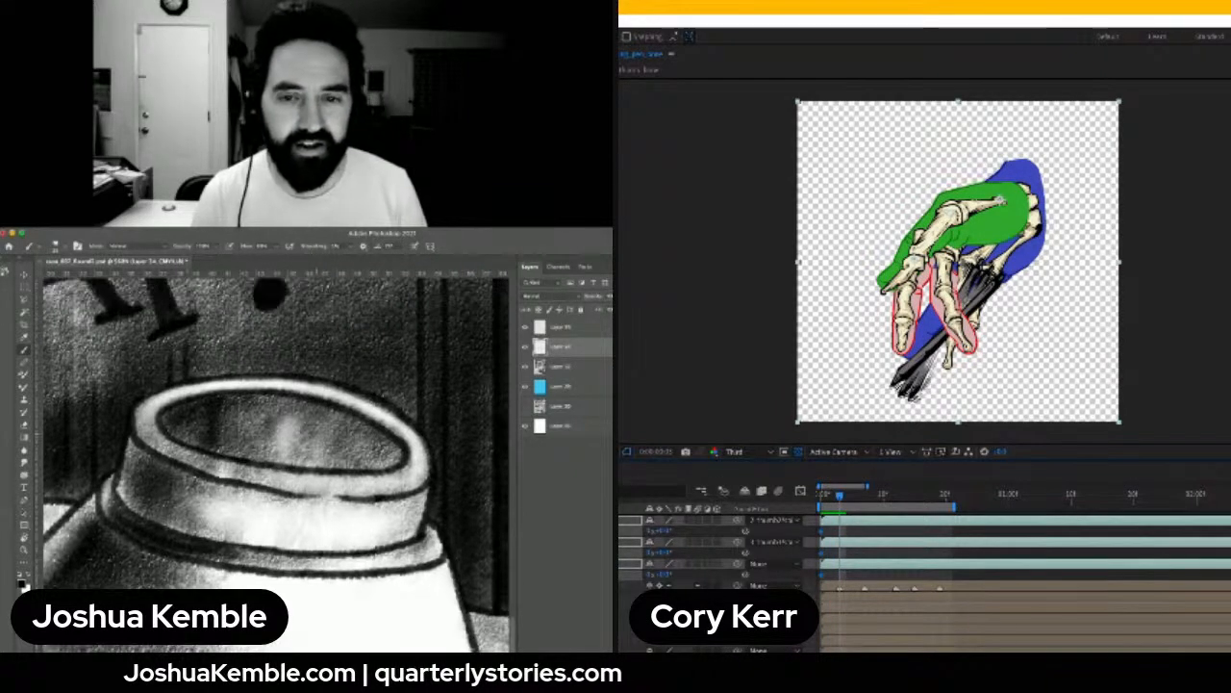
{"action": "left_click", "coordinate": [627, 596]}
{"action": "left_click_drag", "start_coordinate": [662, 574], "coordinate": [665, 576]}
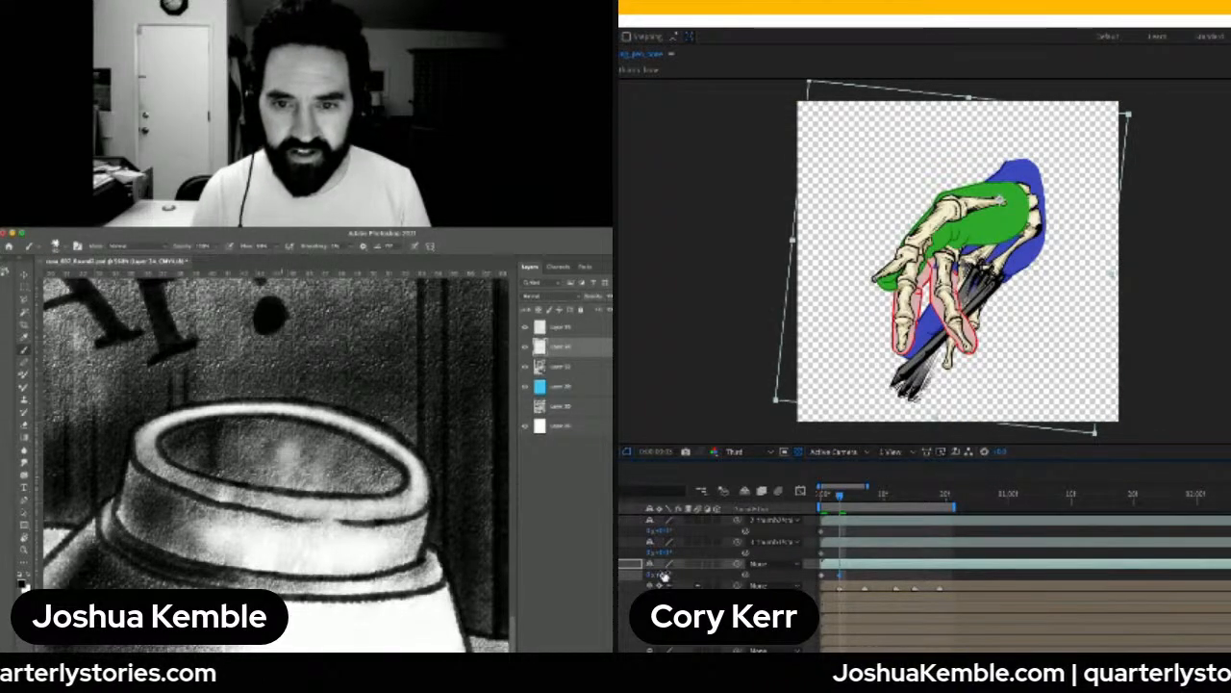
{"action": "left_click_drag", "start_coordinate": [662, 552], "coordinate": [659, 555]}
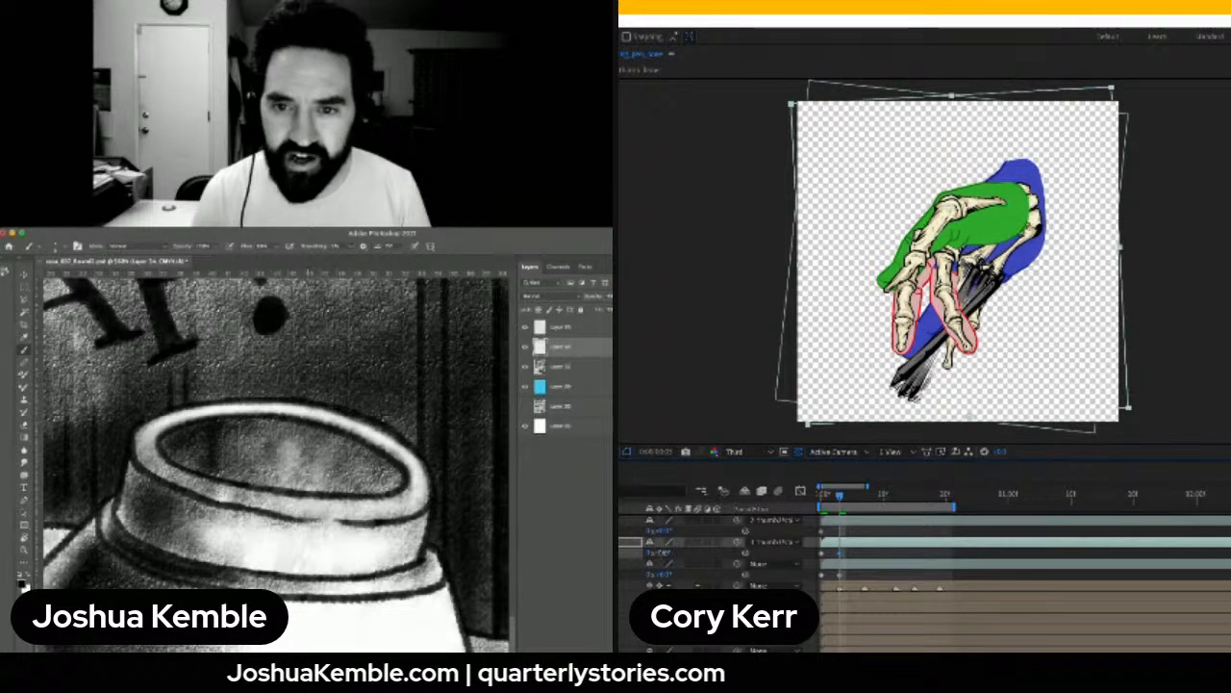
{"action": "left_click_drag", "start_coordinate": [659, 553], "coordinate": [662, 558]}
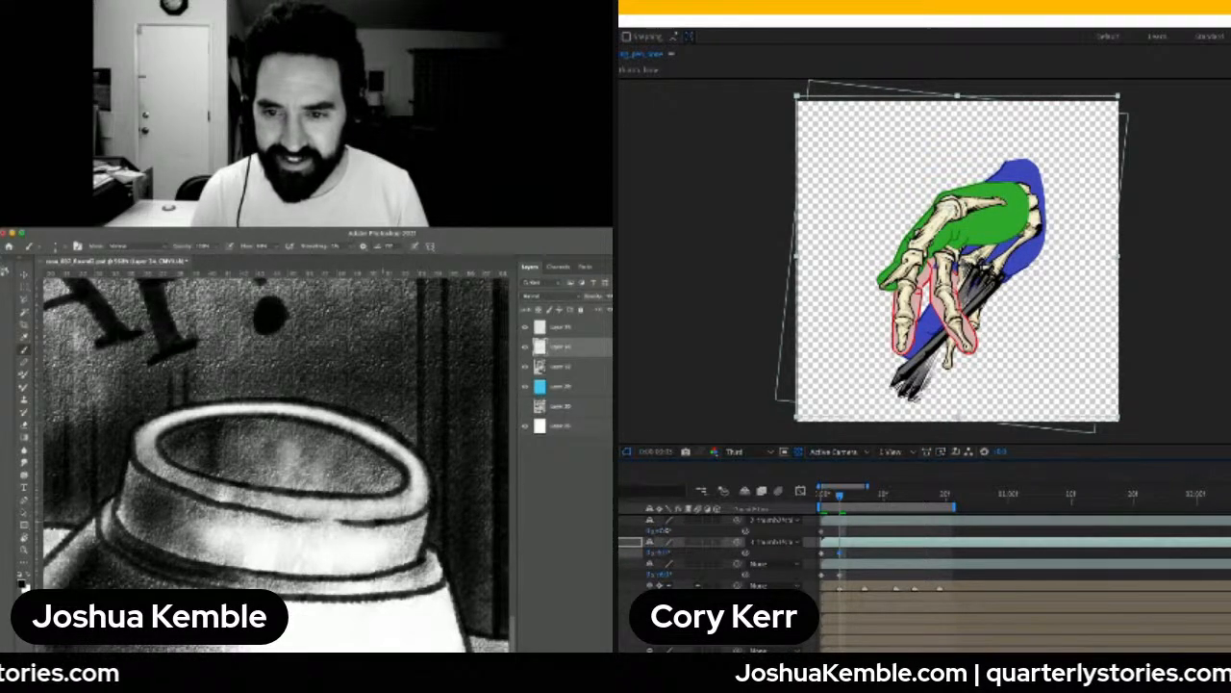
{"action": "left_click_drag", "start_coordinate": [662, 558], "coordinate": [664, 533]}
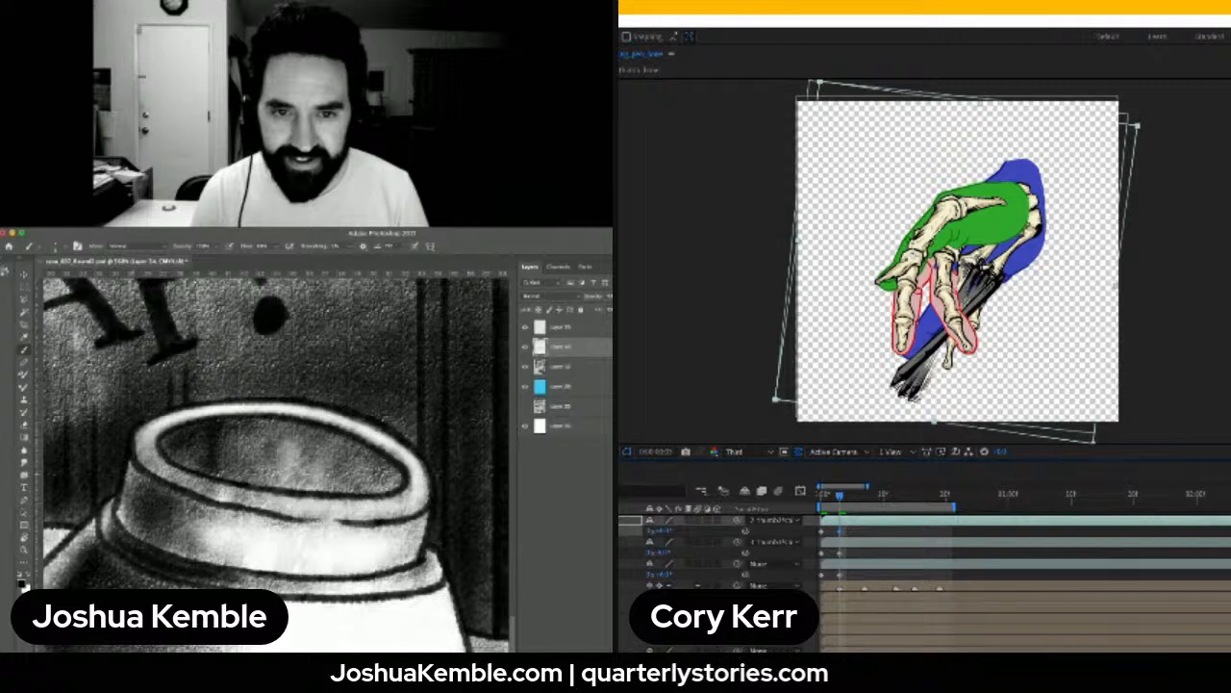
{"action": "mouse_move", "coordinate": [839, 498]}
{"action": "left_mouse_down"}
{"action": "mouse_move", "coordinate": [821, 505]}
{"action": "mouse_move", "coordinate": [839, 497]}
{"action": "left_mouse_up"}
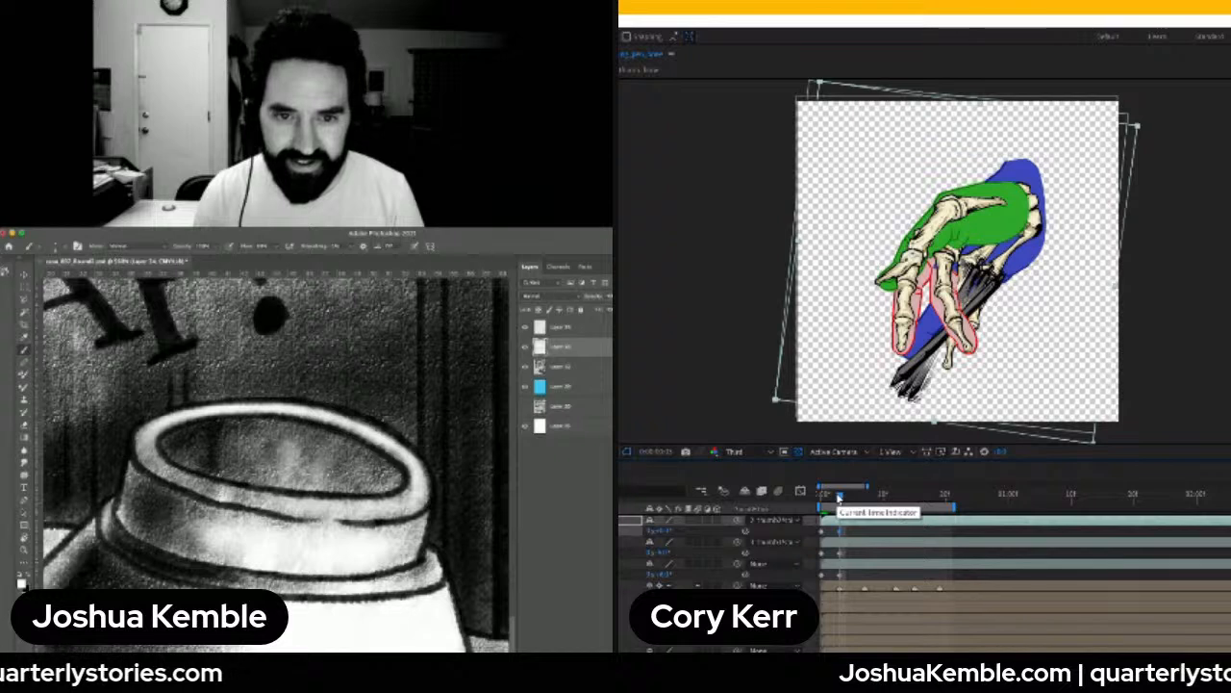
Preview the thumb's movement, stop at frame 9, and check the comic page's bottom panel as a whole
{"action": "key", "text": "space"}
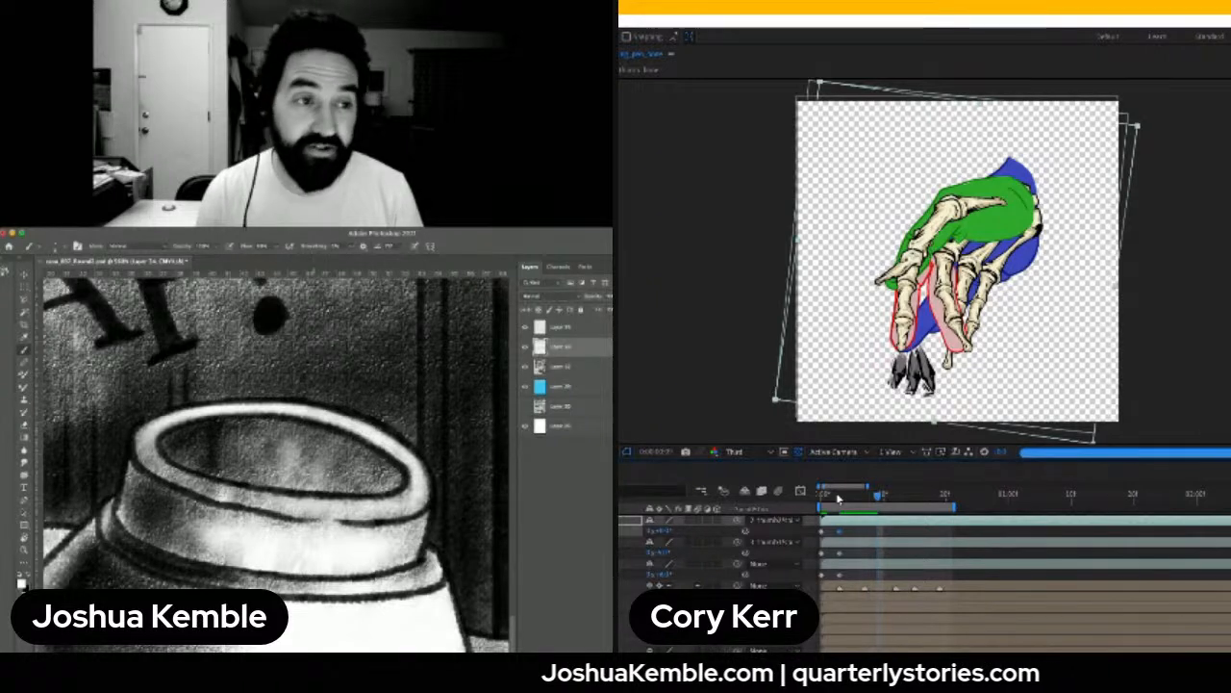
{"action": "key", "text": "Page_Up"}
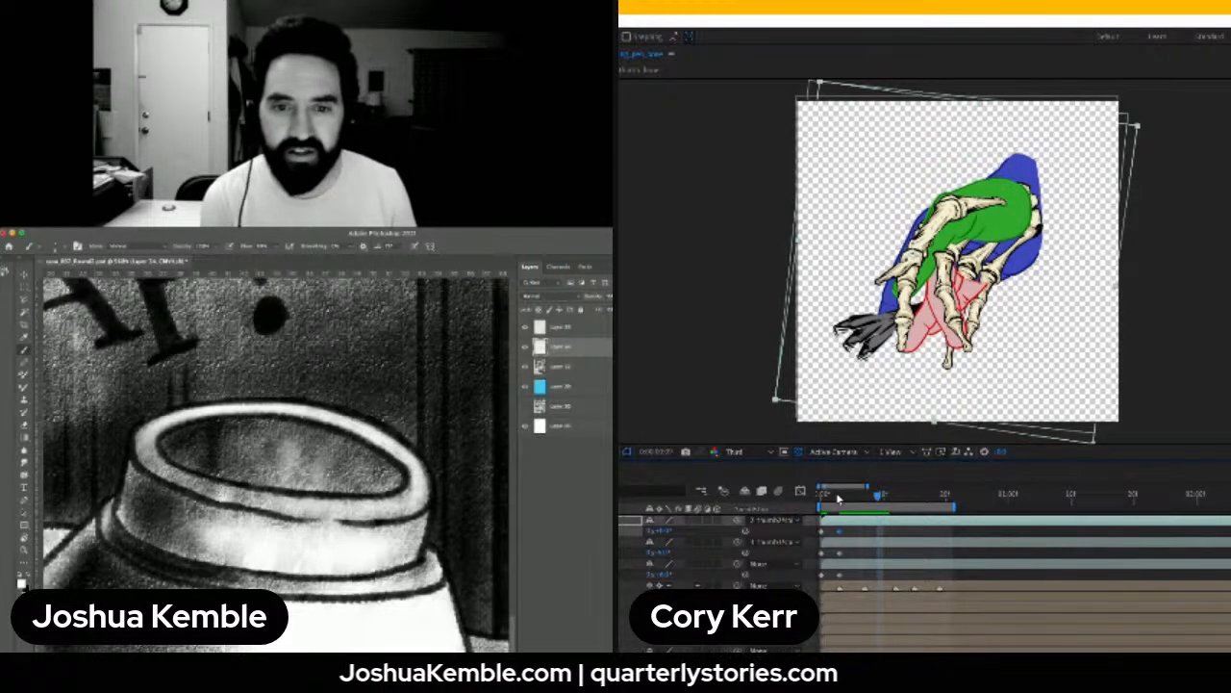
{"action": "key", "text": "Page_Up"}
{"action": "key", "text": "super+minus"}
{"action": "key", "text": "super+minus"}
{"action": "key", "text": "super+minus"}
{"action": "key", "text": "super+minus"}
{"action": "key", "text": "super+minus"}
{"action": "key", "text": "Page_Down"}
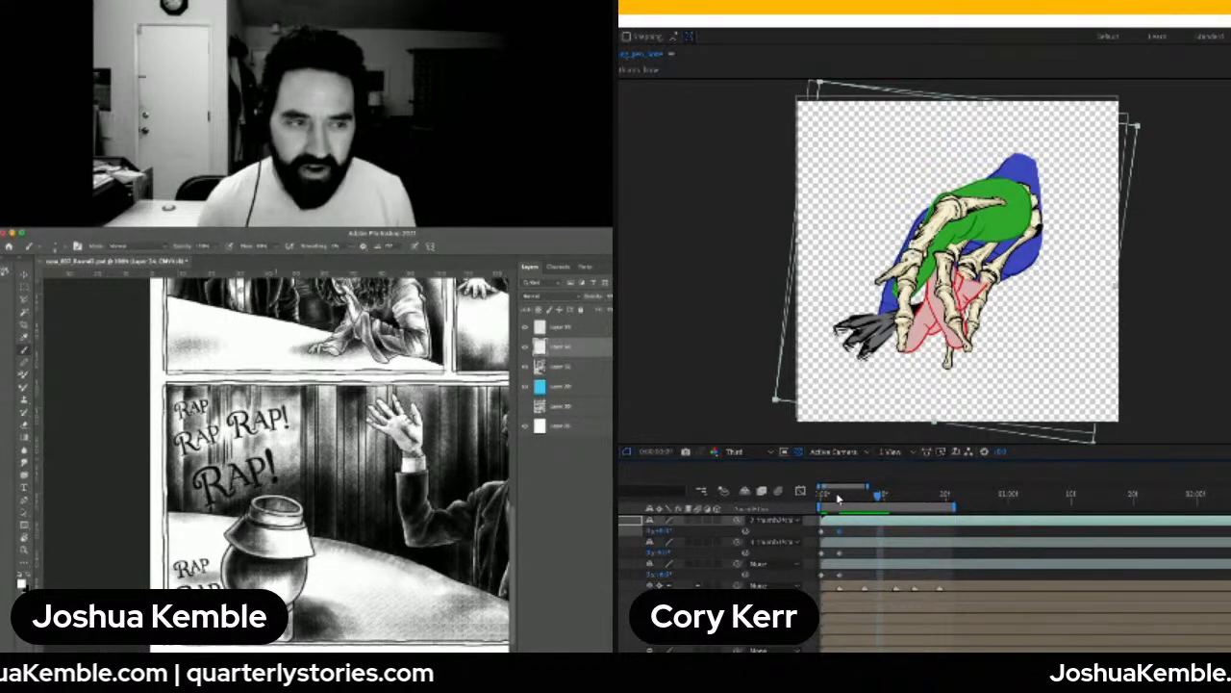
Rotate the middle thumb bone counterclockwise at frame 9, and return to a close view of the vessel's mouth
{"action": "left_click", "coordinate": [662, 551]}
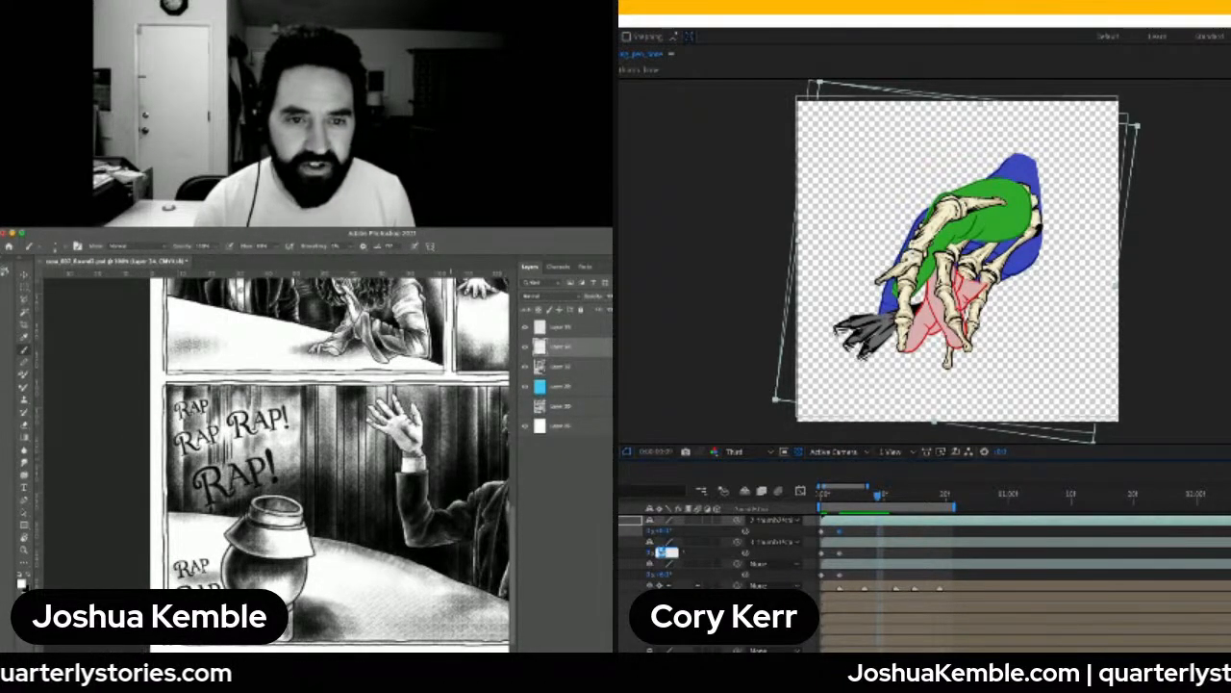
{"action": "key", "text": "Down"}
{"action": "key", "text": "Down"}
{"action": "key", "text": "Down"}
{"action": "key", "text": "Down"}
{"action": "key", "text": "Down"}
{"action": "key", "text": "Down"}
{"action": "key", "text": "Down"}
{"action": "scroll", "coordinate": [318, 516], "scroll_direction": "up", "scroll_amount": 5}
{"action": "left_click_drag", "start_coordinate": [188, 439], "coordinate": [326, 433]}
{"action": "key", "text": "Down"}
{"action": "key", "text": "Down"}
{"action": "key", "text": "Down"}
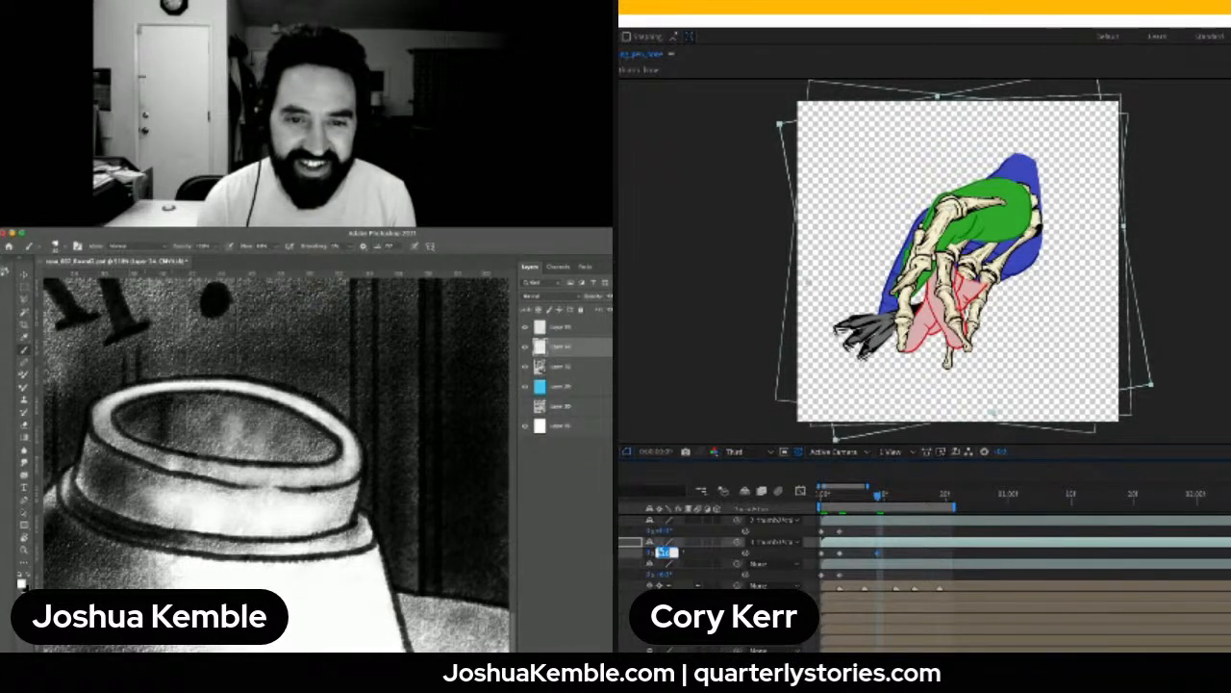
Fine-tune the base thumb bone's rotation at frame 9
{"action": "left_click", "coordinate": [663, 576]}
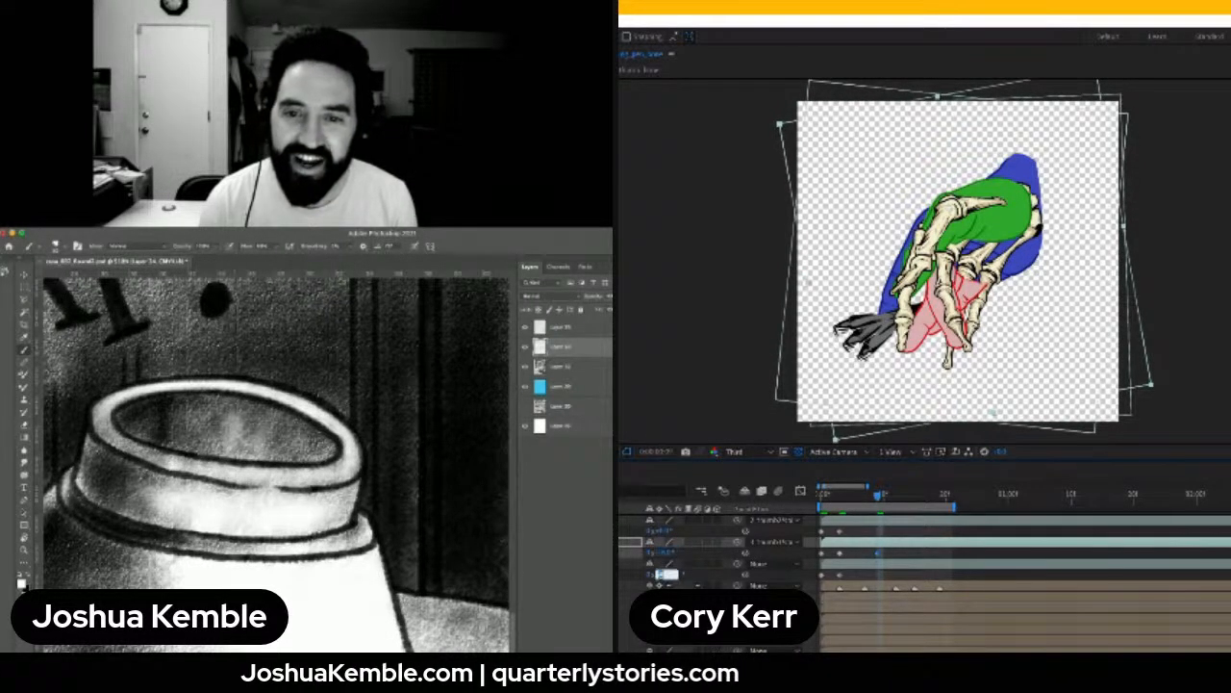
{"action": "key", "text": "Down"}
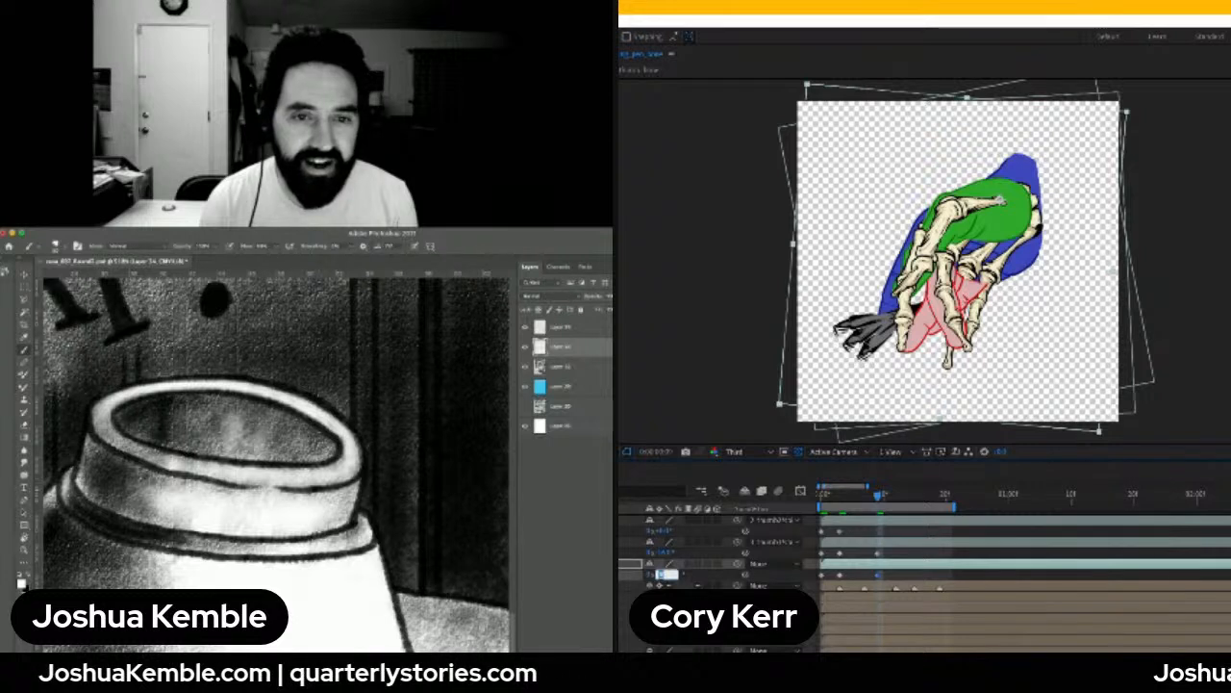
{"action": "key", "text": "Down"}
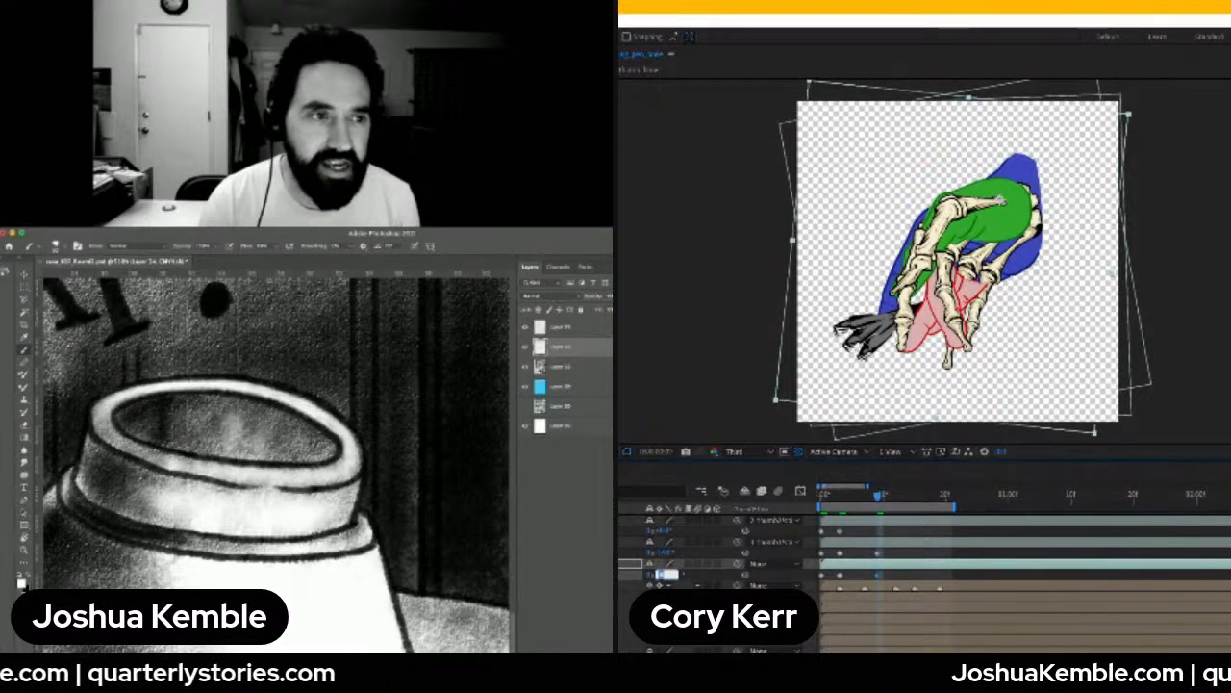
Rotate the thumb's tip bone counterclockwise at frame 9 to curl it inward
{"action": "key", "text": "Down"}
{"action": "key", "text": "Down"}
{"action": "key", "text": "Down"}
{"action": "key", "text": "Down"}
{"action": "key", "text": "Down"}
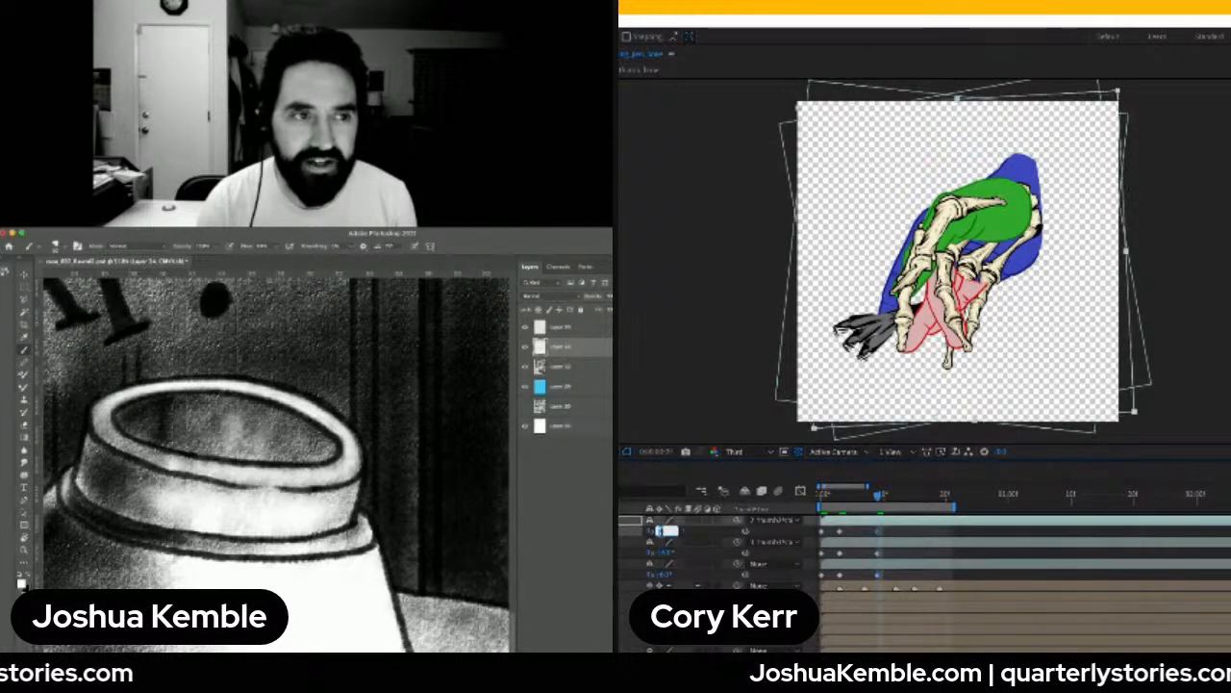
{"action": "key", "text": "Down"}
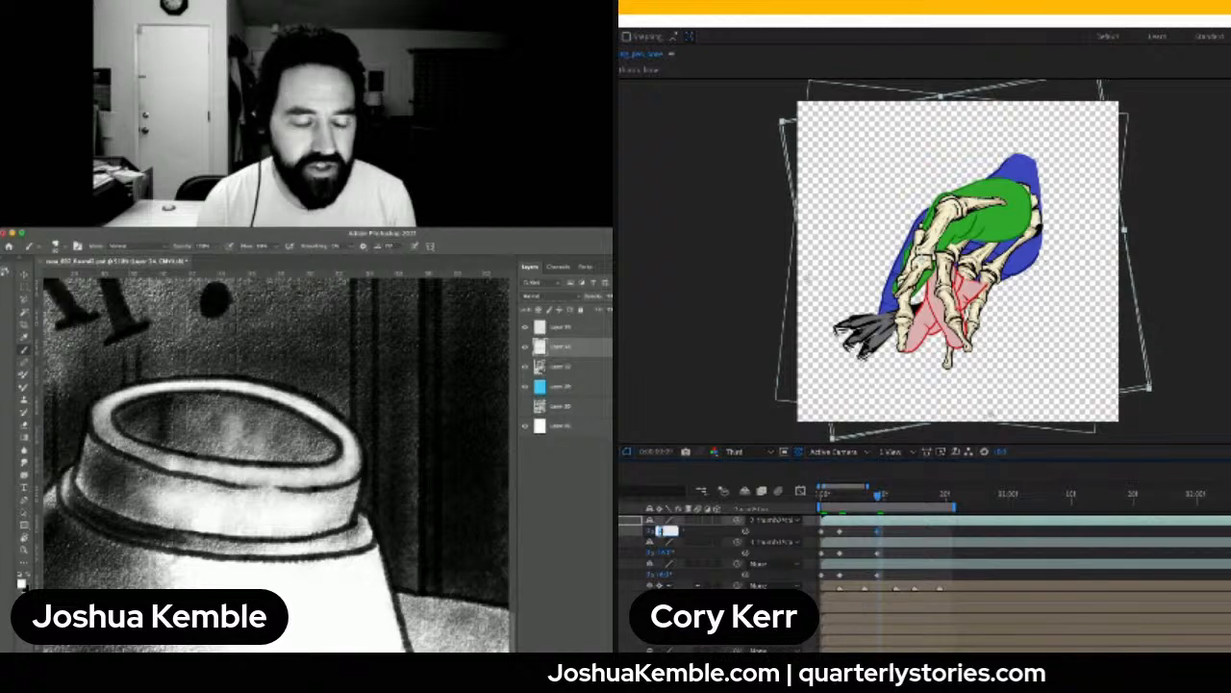
{"action": "key", "text": "Down"}
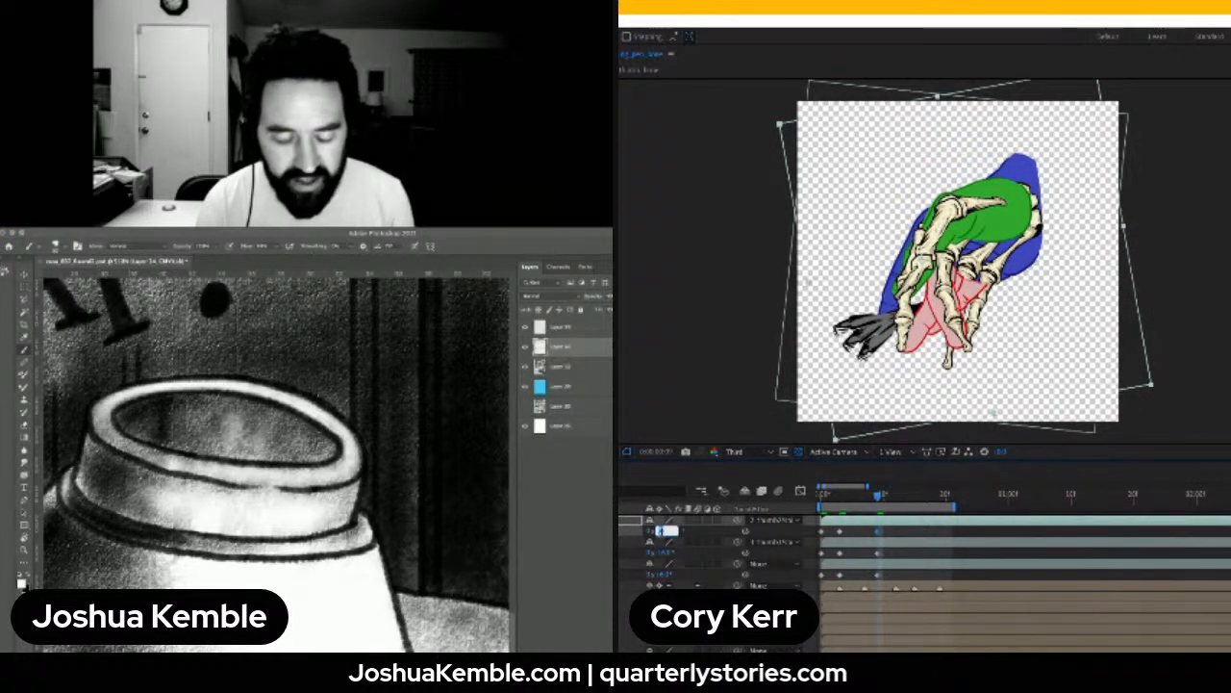
Copy the frame 3 rotation keyframes of all three thumb bones to frame 7
{"action": "mouse_move", "coordinate": [879, 500]}
{"action": "left_mouse_down"}
{"action": "mouse_move", "coordinate": [852, 507]}
{"action": "mouse_move", "coordinate": [863, 503]}
{"action": "left_mouse_up"}
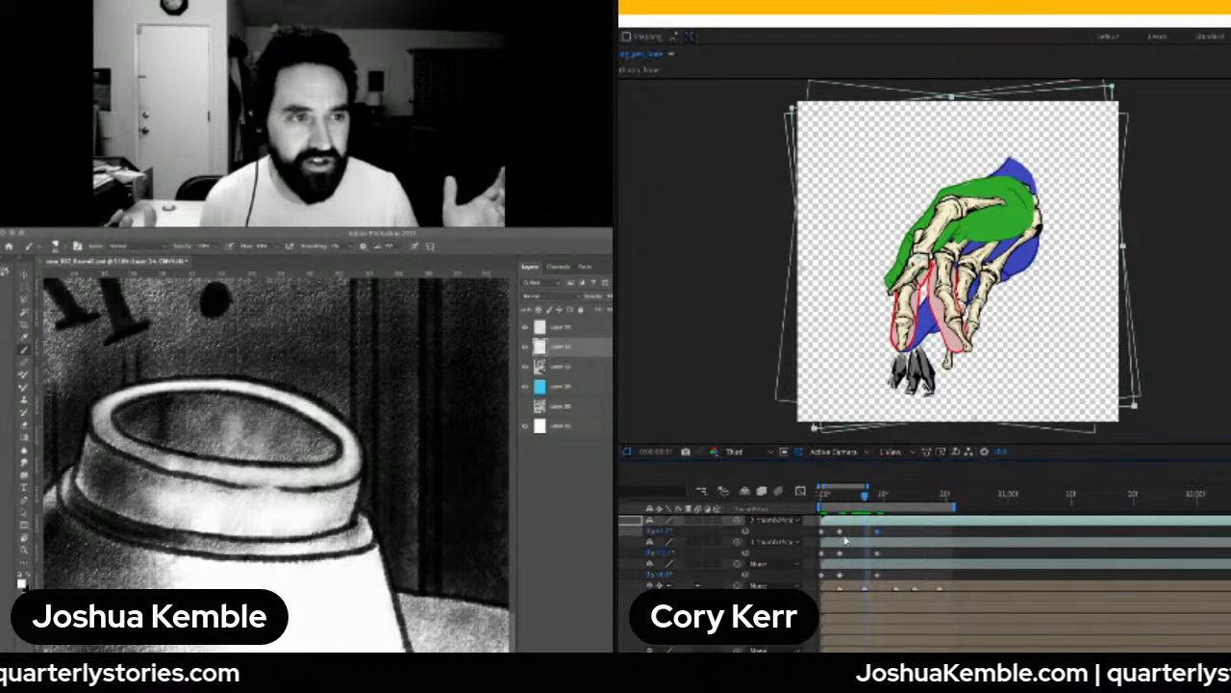
{"action": "left_click_drag", "start_coordinate": [840, 555], "coordinate": [838, 579]}
{"action": "left_click_drag", "start_coordinate": [846, 526], "coordinate": [834, 536]}
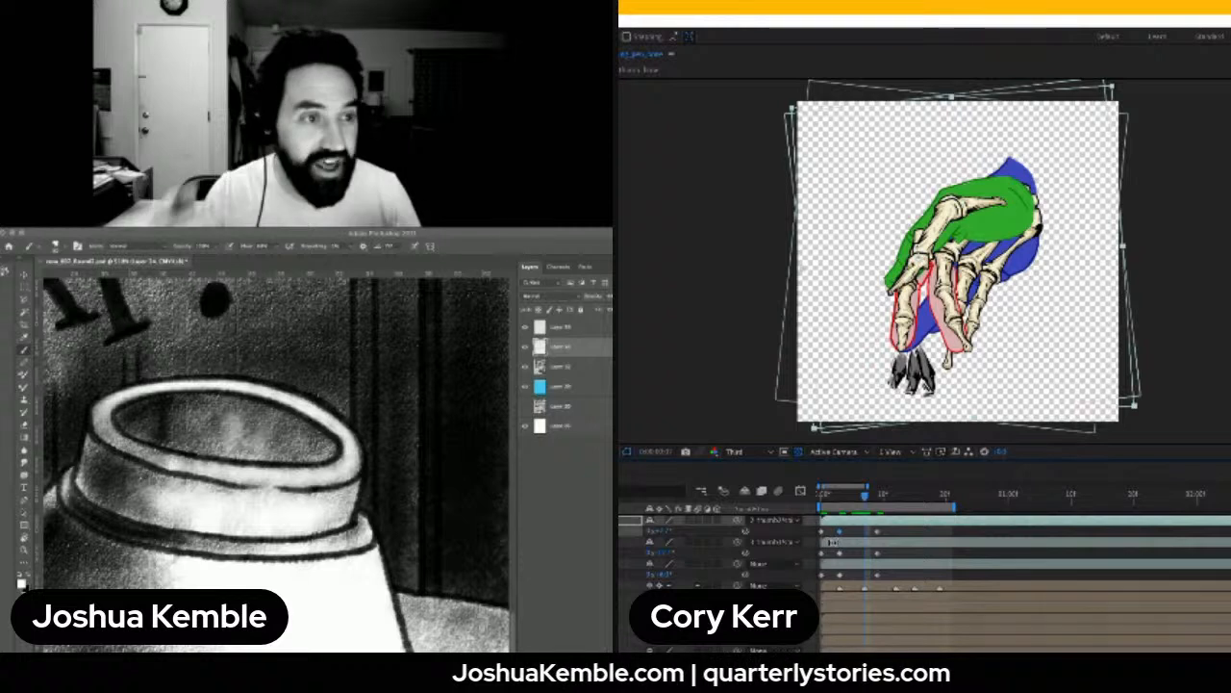
{"action": "key", "text": "ctrl+v"}
{"action": "left_click", "coordinate": [840, 554]}
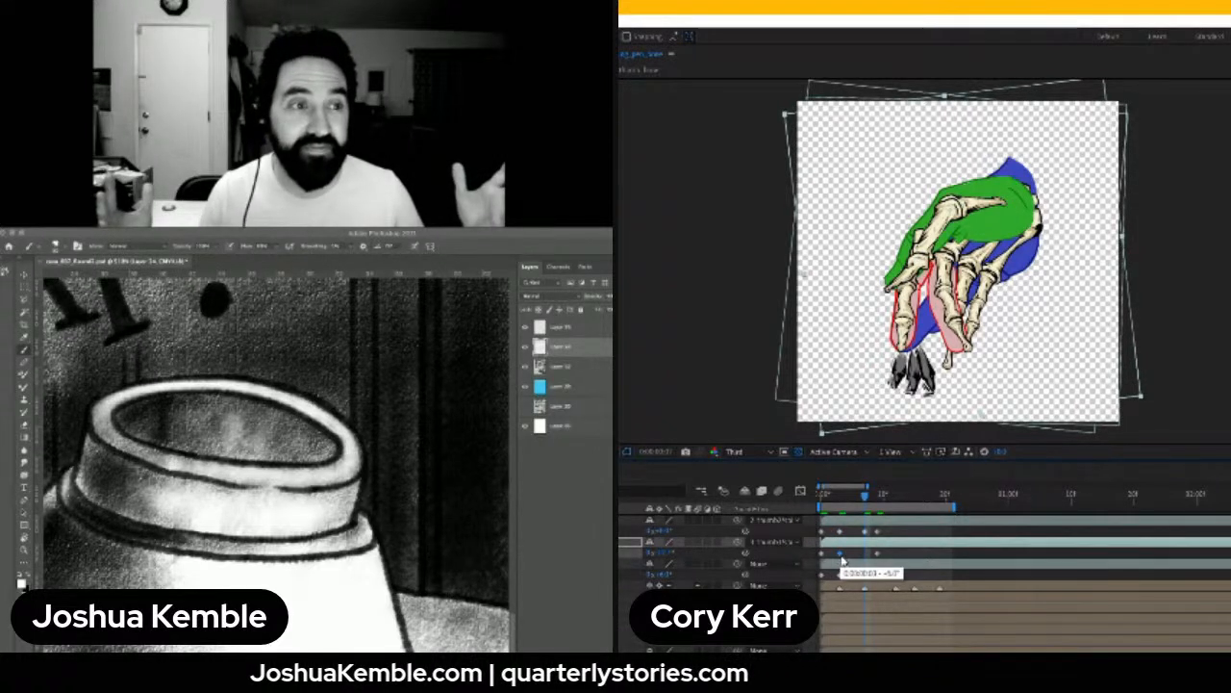
{"action": "key", "text": "ctrl+v"}
{"action": "left_click", "coordinate": [840, 575]}
{"action": "key", "text": "ctrl+v"}
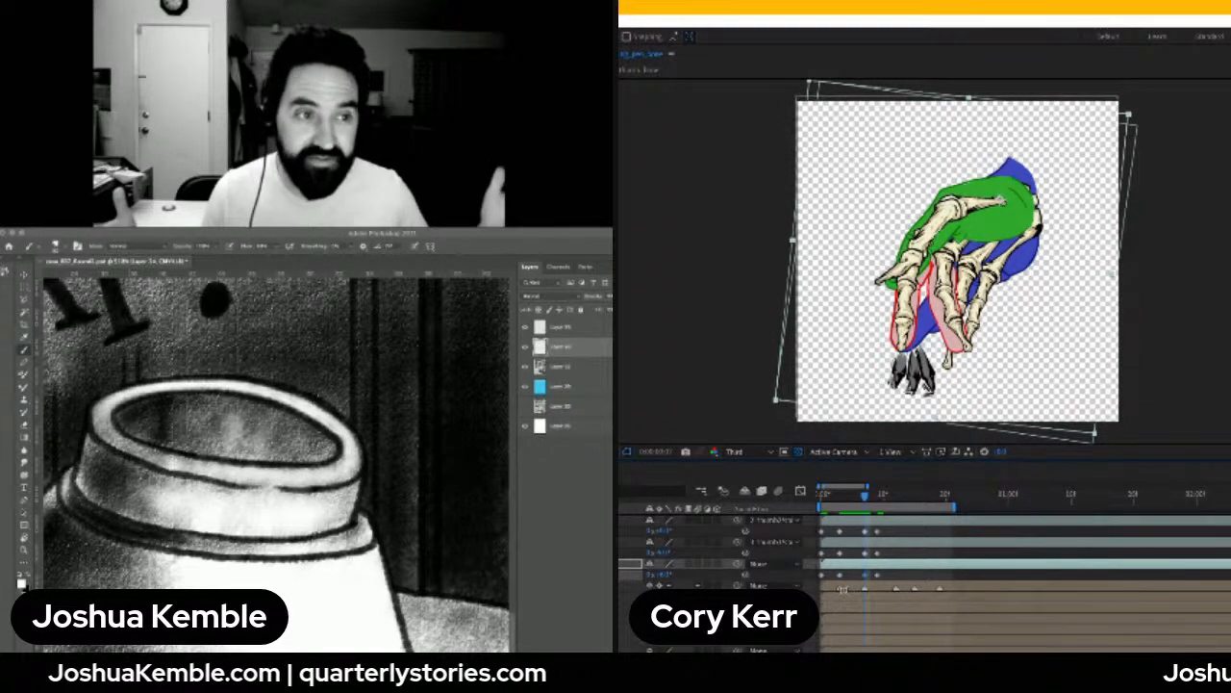
Keyframe a stronger counterclockwise rotation on the thumb's tip bone at frame 12
{"action": "left_click_drag", "start_coordinate": [869, 503], "coordinate": [900, 508]}
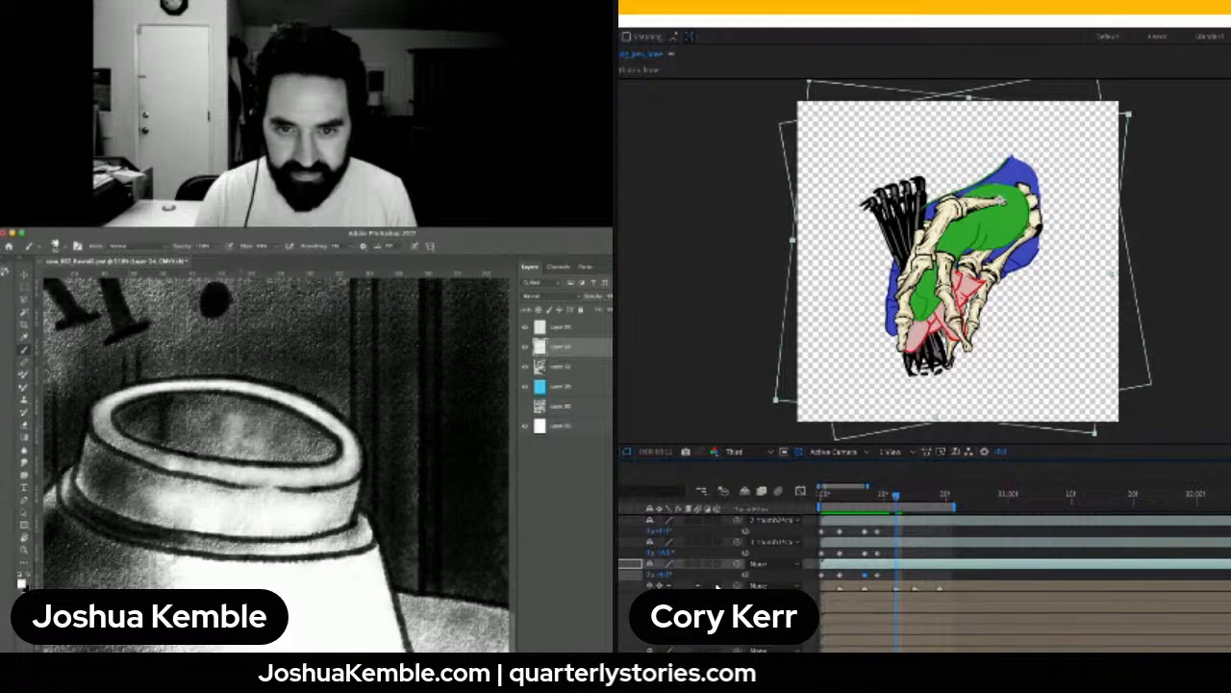
{"action": "left_click", "coordinate": [686, 578]}
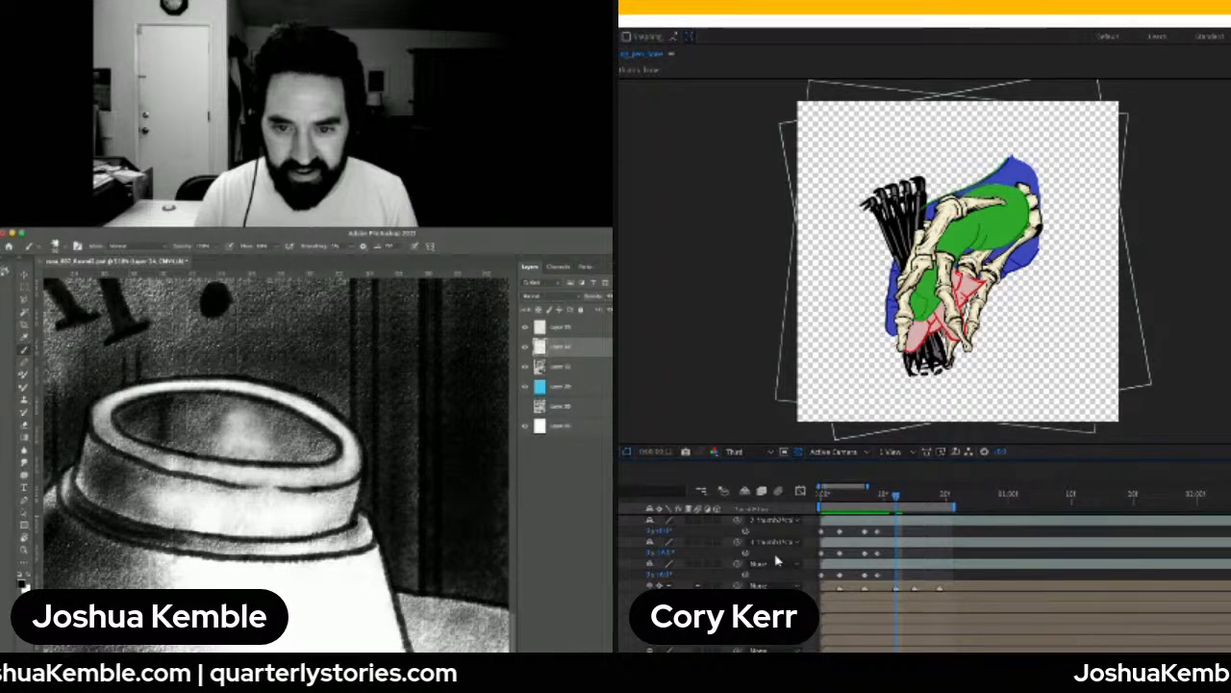
{"action": "left_click", "coordinate": [662, 529]}
{"action": "key", "text": "Down"}
{"action": "key", "text": "Down"}
{"action": "key", "text": "Down"}
{"action": "key", "text": "Down"}
{"action": "key", "text": "Down"}
{"action": "key", "text": "Down"}
{"action": "key", "text": "Down"}
{"action": "key", "text": "Down"}
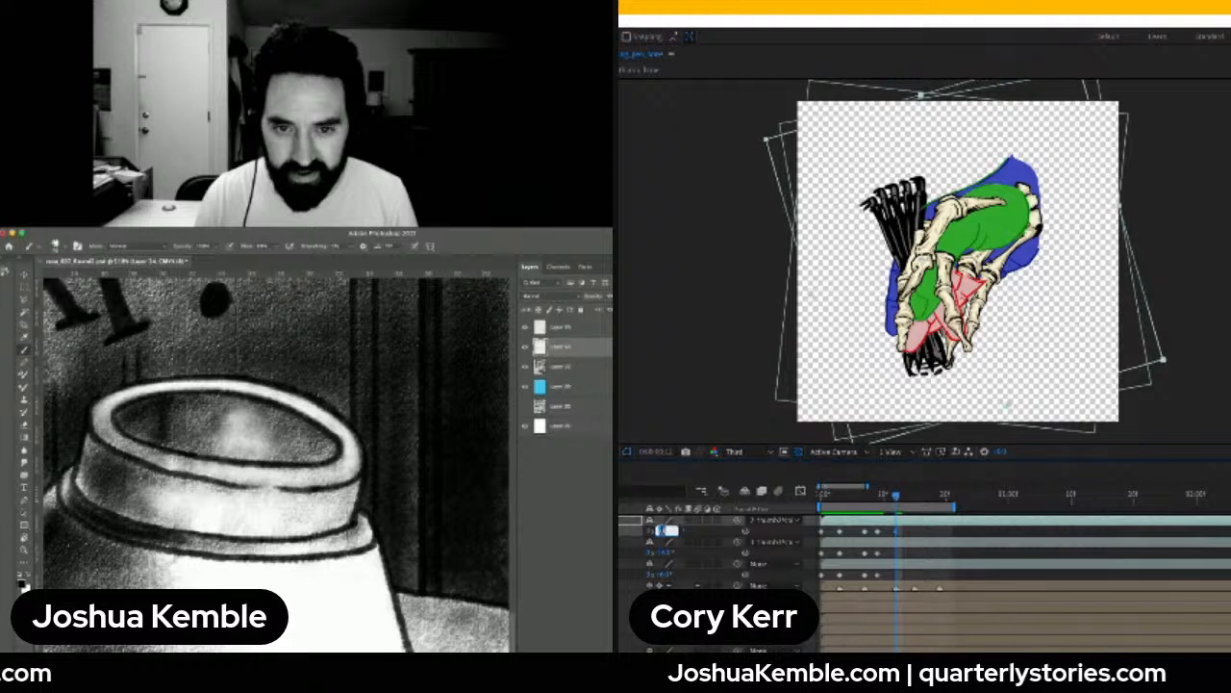
{"action": "key", "text": "Down"}
{"action": "key", "text": "Down"}
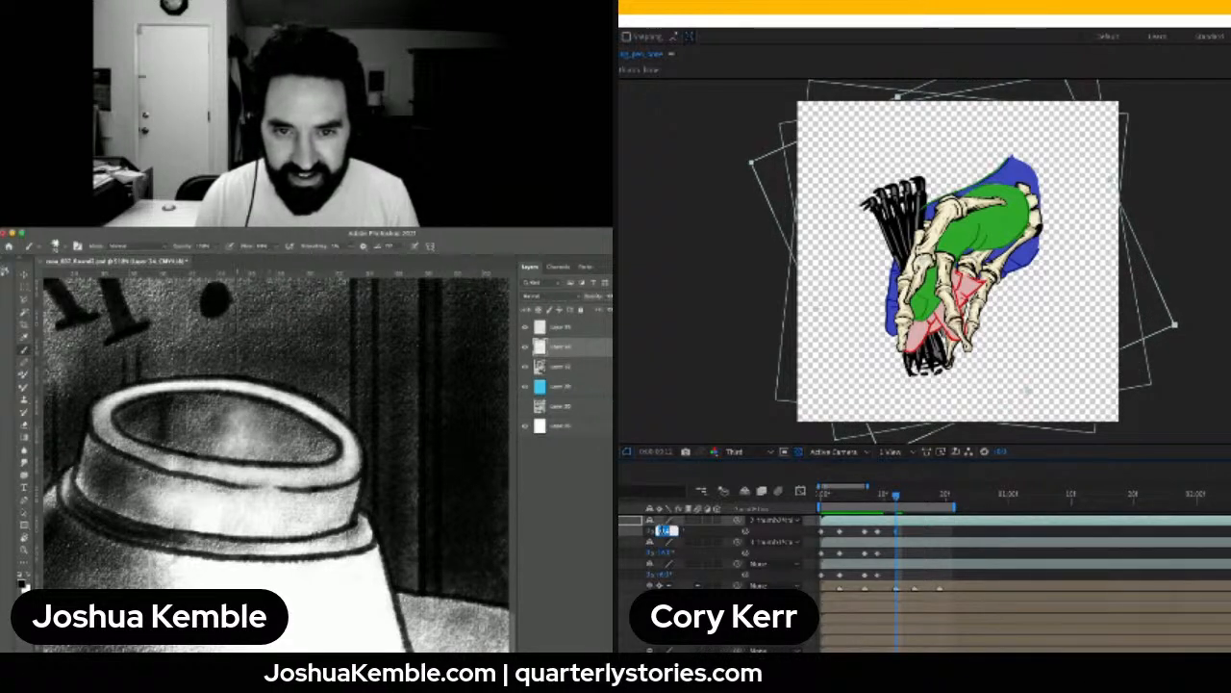
Rotate the middle thumb bone clockwise at frame 12 to straighten that joint
{"action": "left_click", "coordinate": [664, 552]}
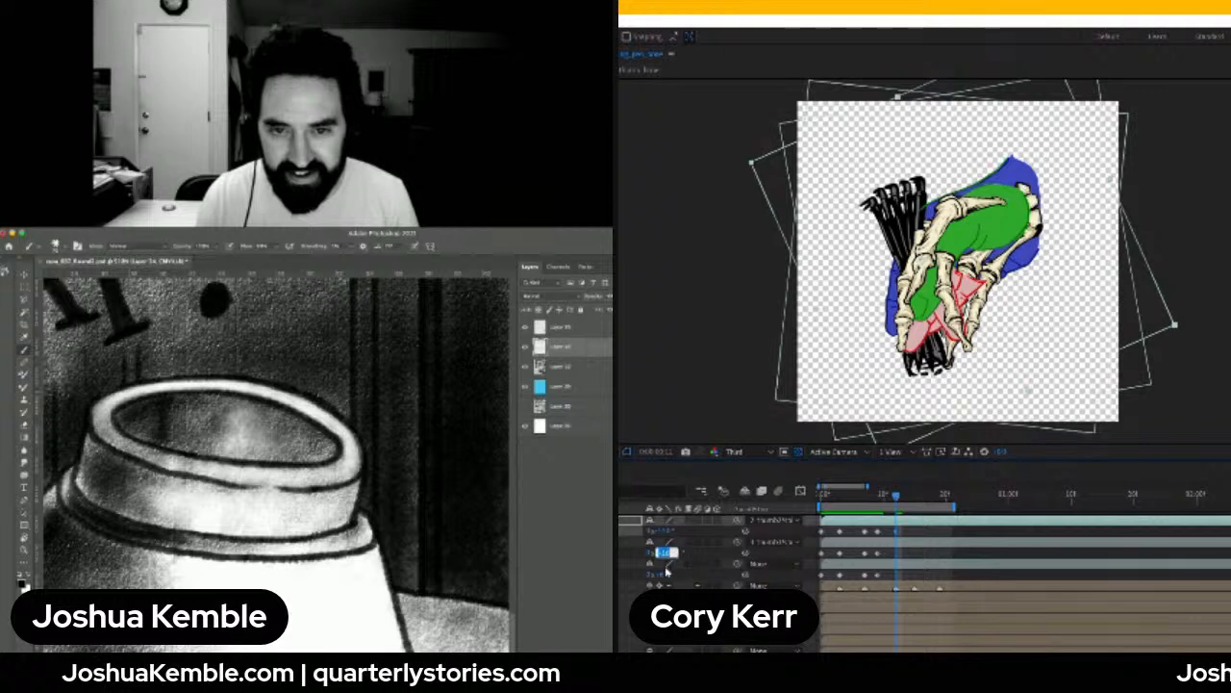
{"action": "key", "text": "Up"}
{"action": "key", "text": "Up"}
{"action": "key", "text": "Up"}
{"action": "key", "text": "Up"}
{"action": "key", "text": "Up"}
{"action": "key", "text": "Up"}
{"action": "key", "text": "Up"}
{"action": "key", "text": "Up"}
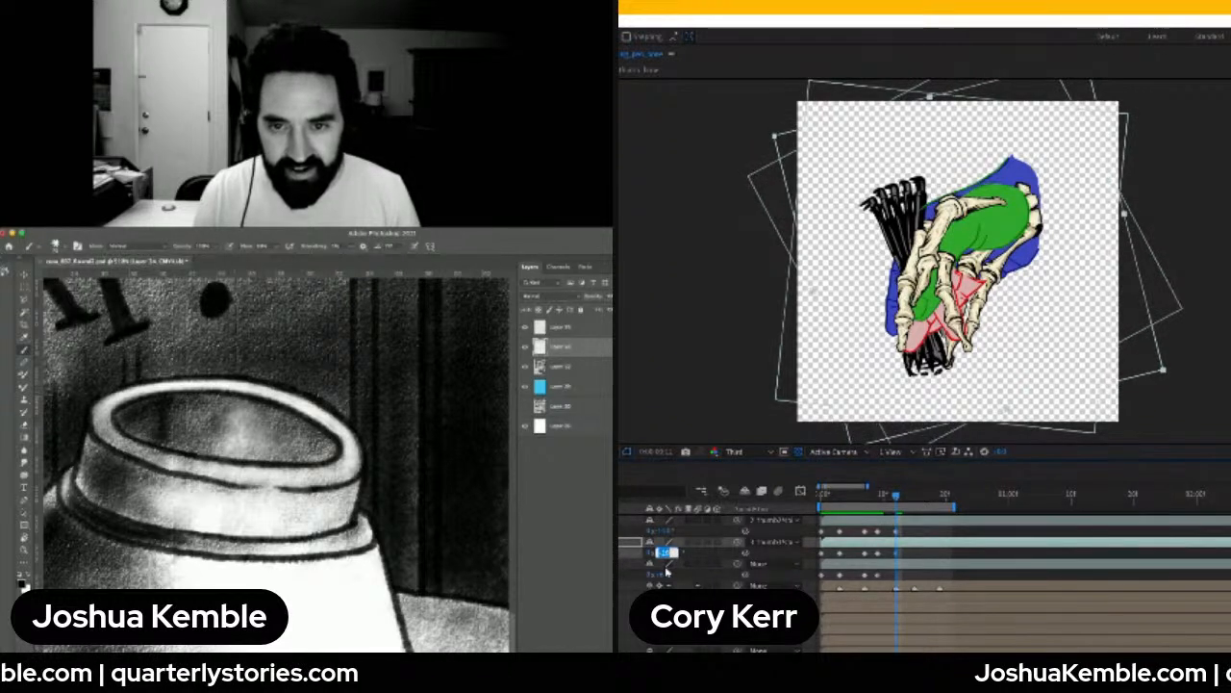
{"action": "key", "text": "Up"}
{"action": "key", "text": "Up"}
{"action": "key", "text": "Up"}
{"action": "key", "text": "Up"}
{"action": "key", "text": "Up"}
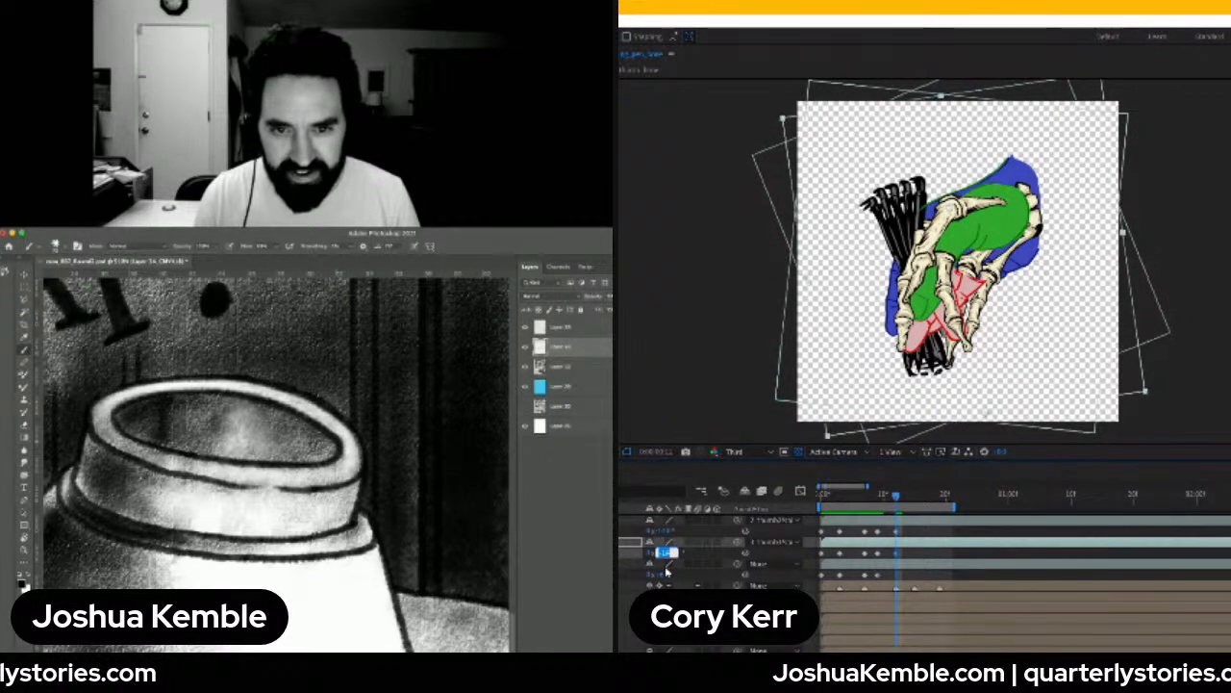
{"action": "key", "text": "Up"}
{"action": "key", "text": "Up"}
{"action": "key", "text": "Up"}
{"action": "key", "text": "Up"}
{"action": "key", "text": "Up"}
{"action": "key", "text": "Up"}
{"action": "key", "text": "Up"}
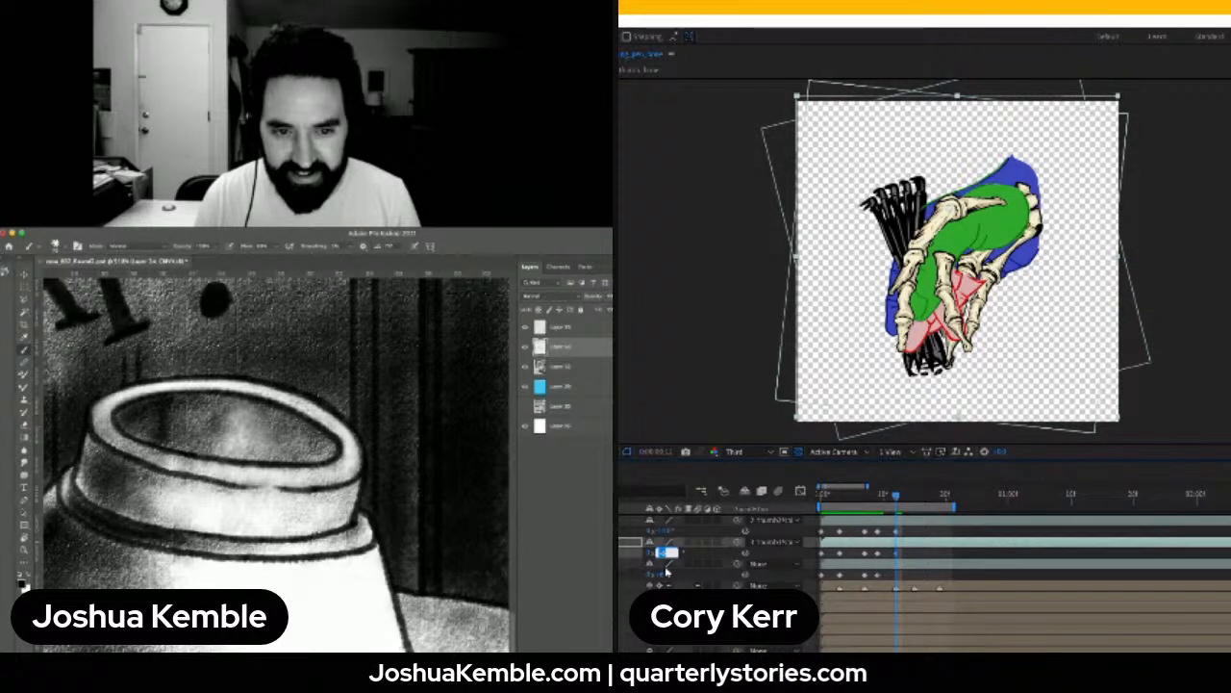
Touch up the shading on the vessel's neck, and rotate the base thumb bone counterclockwise at frame 12
{"action": "left_click", "coordinate": [667, 530]}
{"action": "left_click_drag", "start_coordinate": [114, 515], "coordinate": [171, 479]}
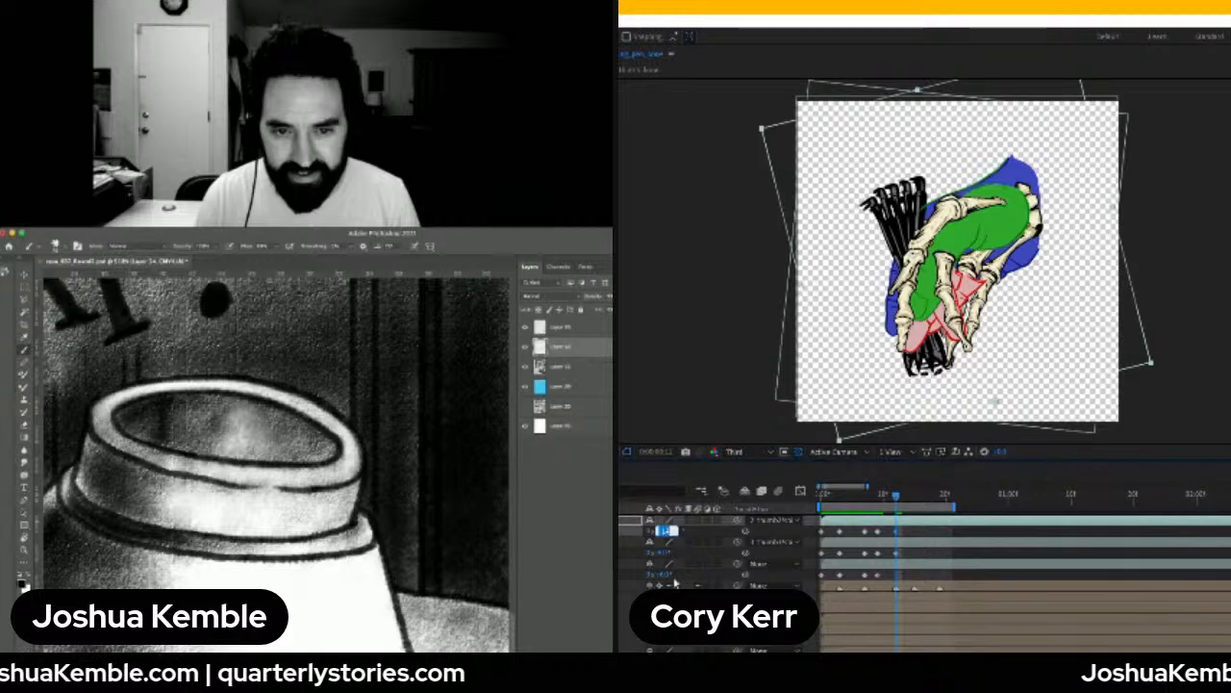
{"action": "left_click", "coordinate": [667, 574]}
{"action": "key", "text": "Down"}
{"action": "key", "text": "Down"}
{"action": "key", "text": "Down"}
{"action": "key", "text": "Down"}
{"action": "key", "text": "Down"}
{"action": "key", "text": "Down"}
{"action": "key", "text": "Down"}
{"action": "key", "text": "Down"}
{"action": "key", "text": "Down"}
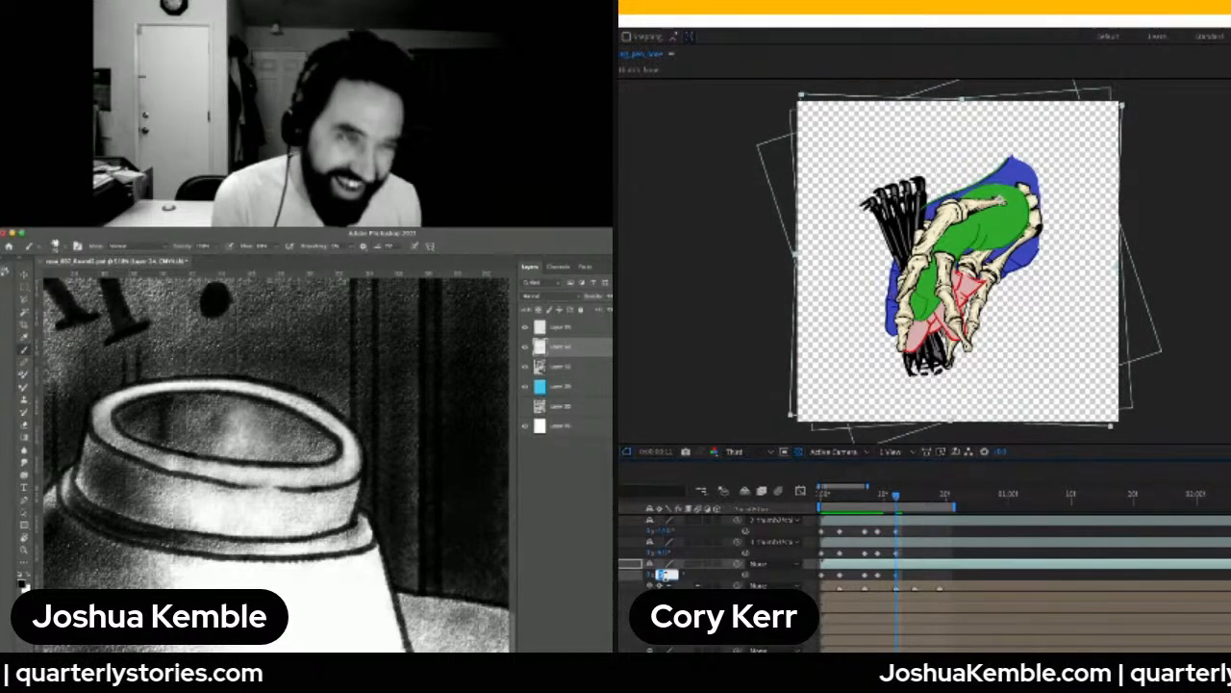
{"action": "key", "text": "Down"}
{"action": "key", "text": "Down"}
{"action": "key", "text": "Down"}
{"action": "key", "text": "Down"}
{"action": "key", "text": "Down"}
{"action": "key", "text": "Down"}
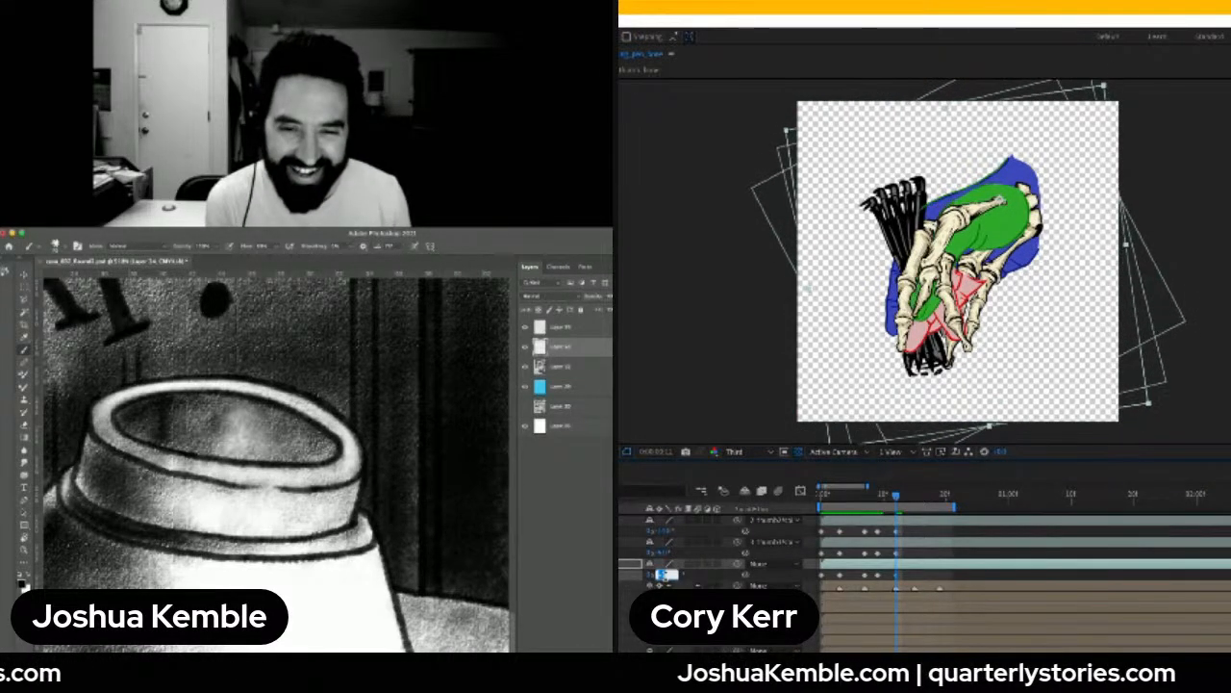
Show the whole comic page, and rotate the thumb's tip bone clockwise at frame 12
{"action": "scroll", "coordinate": [274, 515], "scroll_direction": "down", "scroll_amount": 4}
{"action": "scroll", "coordinate": [274, 516], "scroll_direction": "down", "scroll_amount": 8}
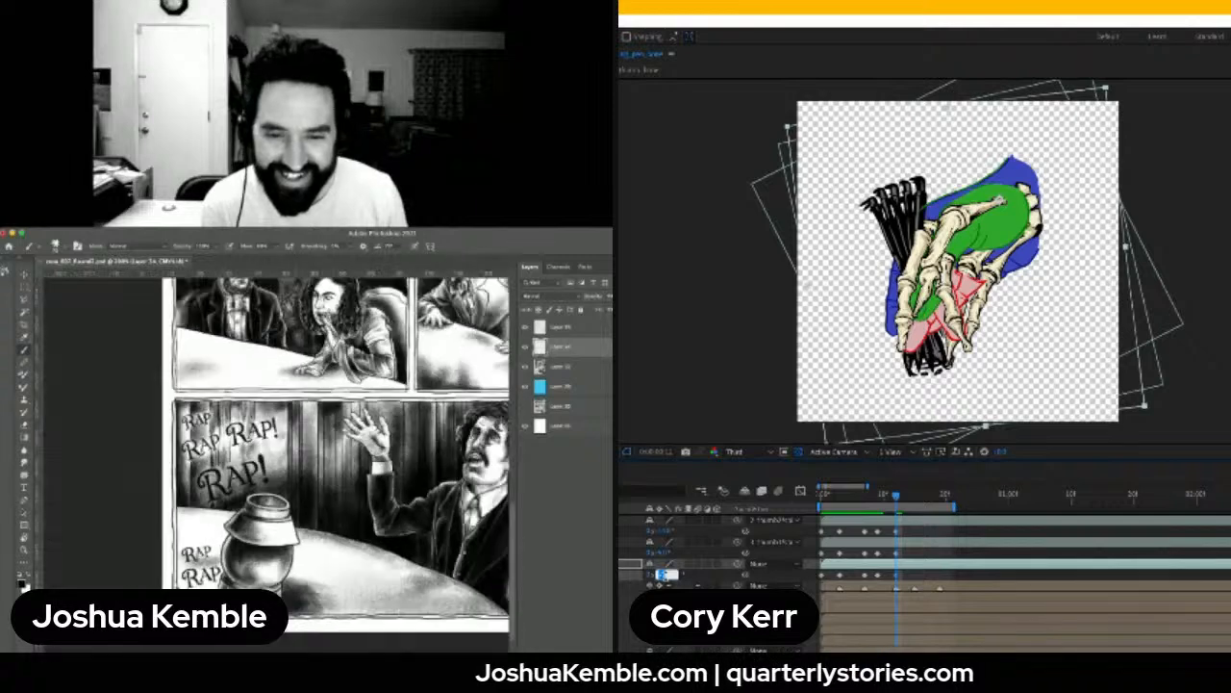
{"action": "left_click", "coordinate": [665, 531]}
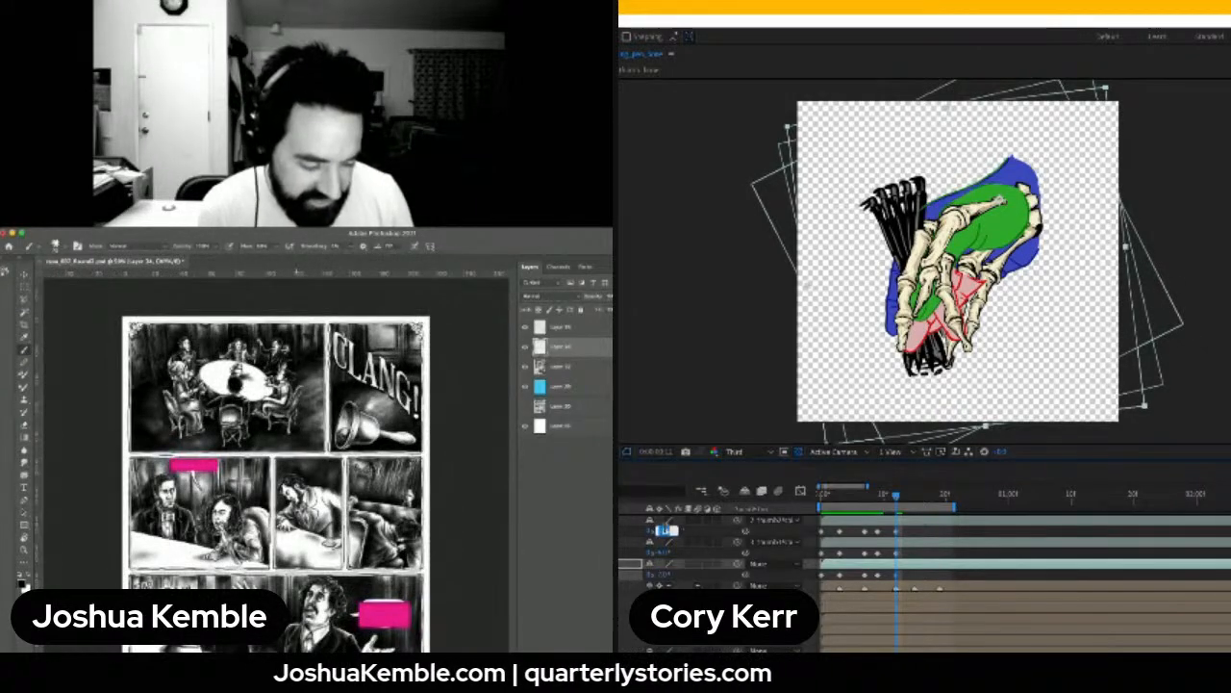
{"action": "key", "text": "Up"}
{"action": "key", "text": "Up"}
{"action": "key", "text": "Up"}
{"action": "key", "text": "Up"}
{"action": "key", "text": "Up"}
{"action": "key", "text": "Up"}
{"action": "key", "text": "Up"}
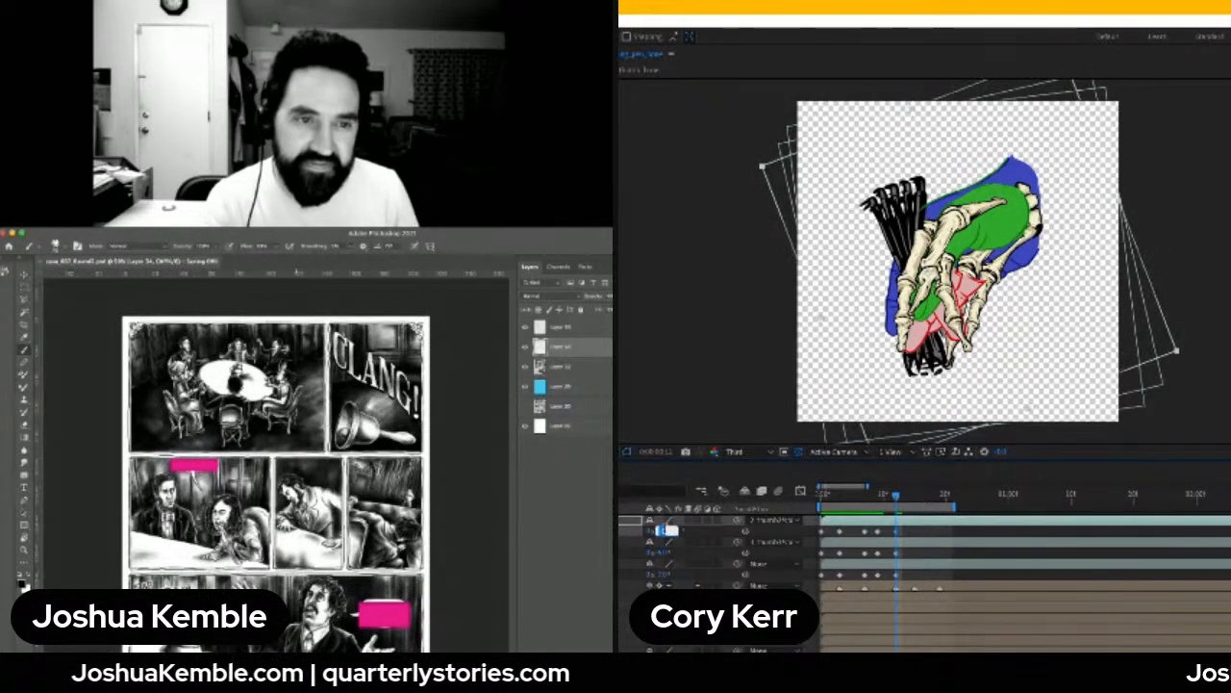
{"action": "key", "text": "Up"}
{"action": "key", "text": "Up"}
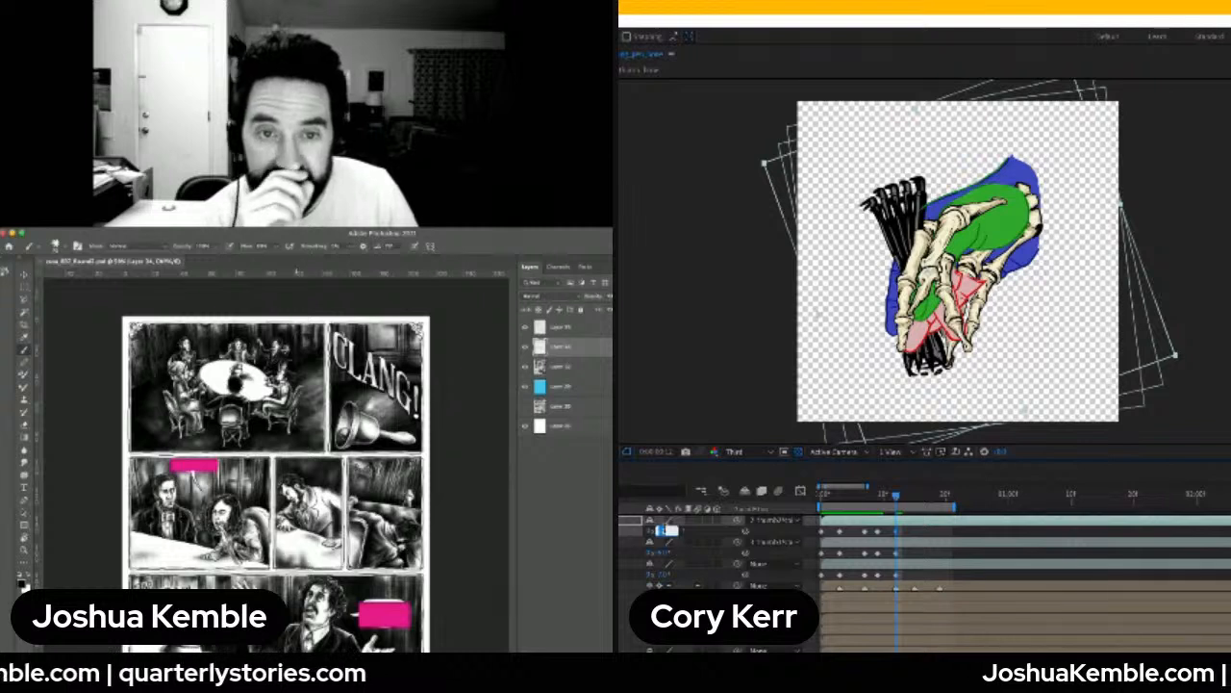
Rotate the middle thumb bone clockwise and the base thumb bone counterclockwise at frame 12
{"action": "left_click", "coordinate": [663, 553]}
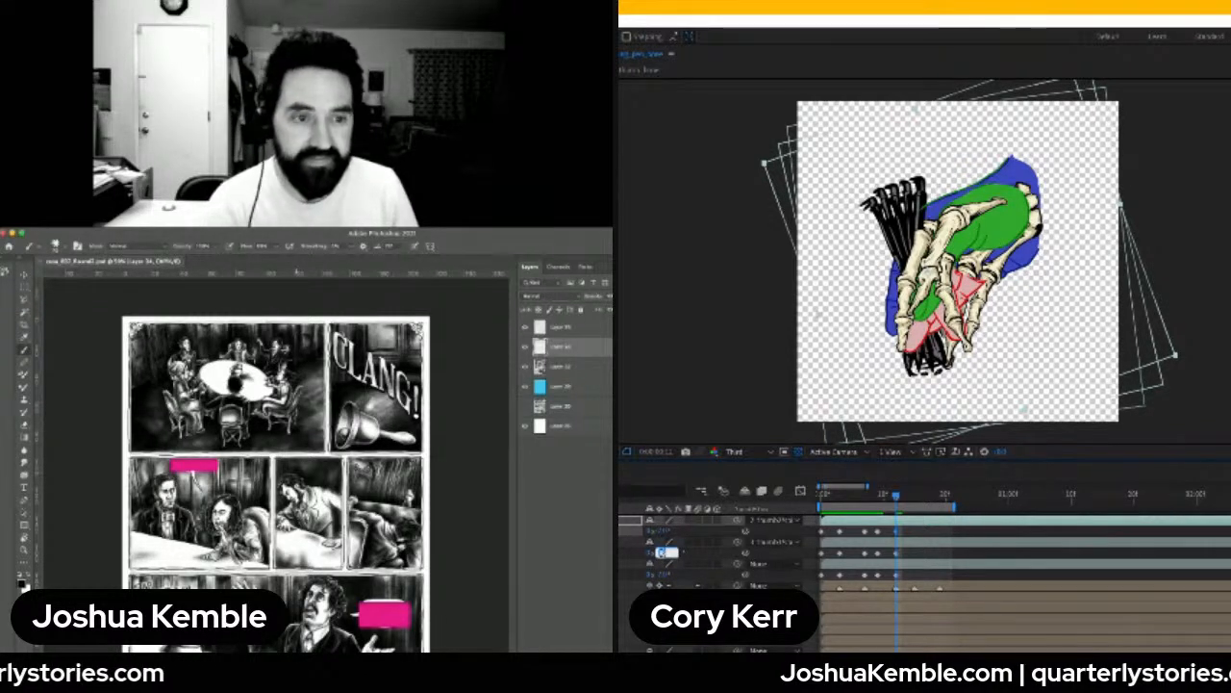
{"action": "key", "text": "Up"}
{"action": "key", "text": "Up"}
{"action": "left_click", "coordinate": [663, 575]}
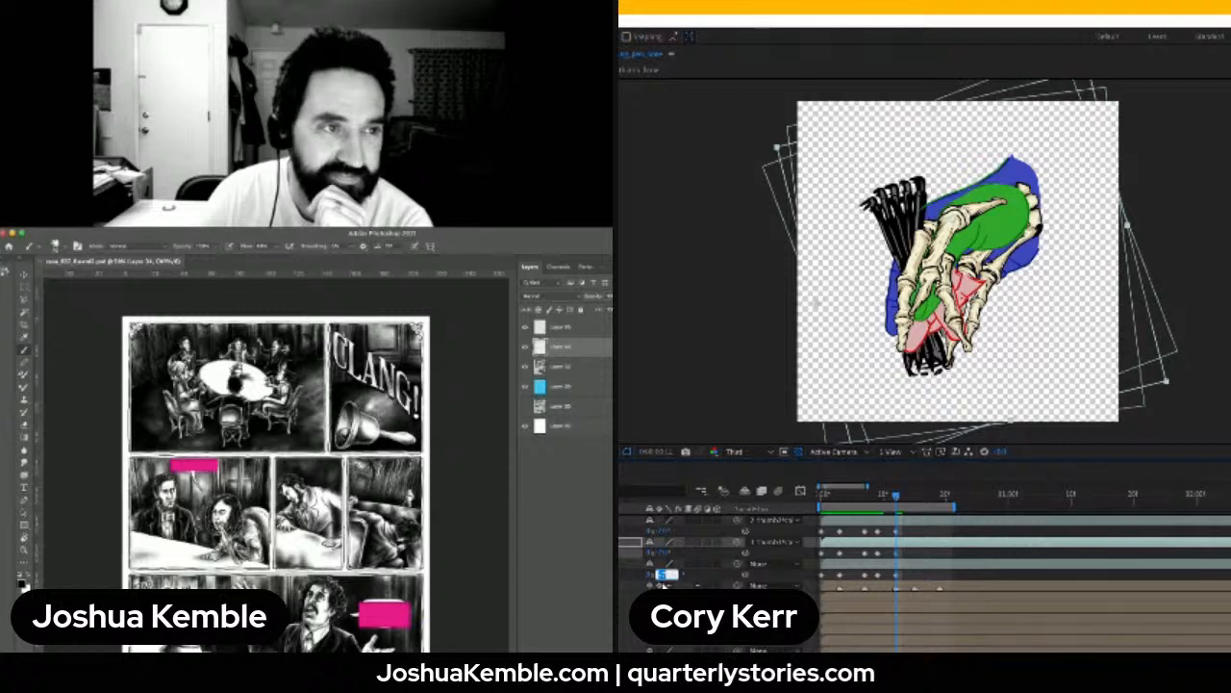
{"action": "key", "text": "Down"}
{"action": "key", "text": "Down"}
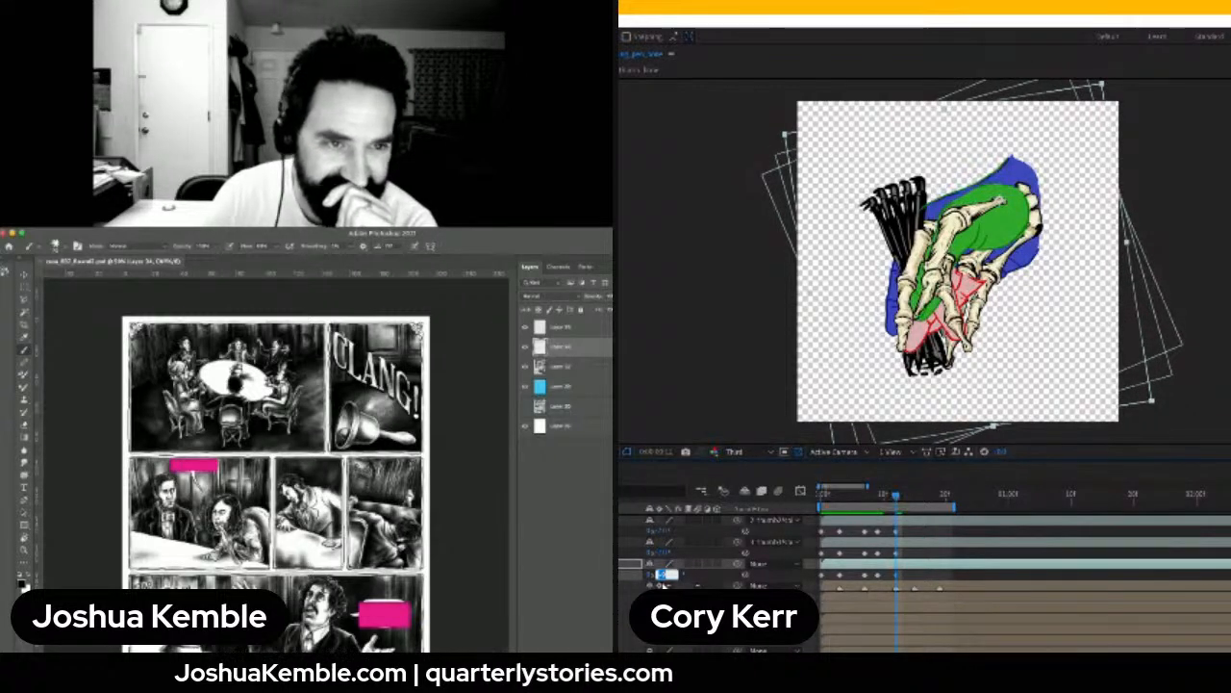
Fine-tune the thumb pose at frame 12 with slight clockwise rotations of the middle and tip bones
{"action": "left_click", "coordinate": [665, 554]}
{"action": "key", "text": "Up"}
{"action": "key", "text": "Up"}
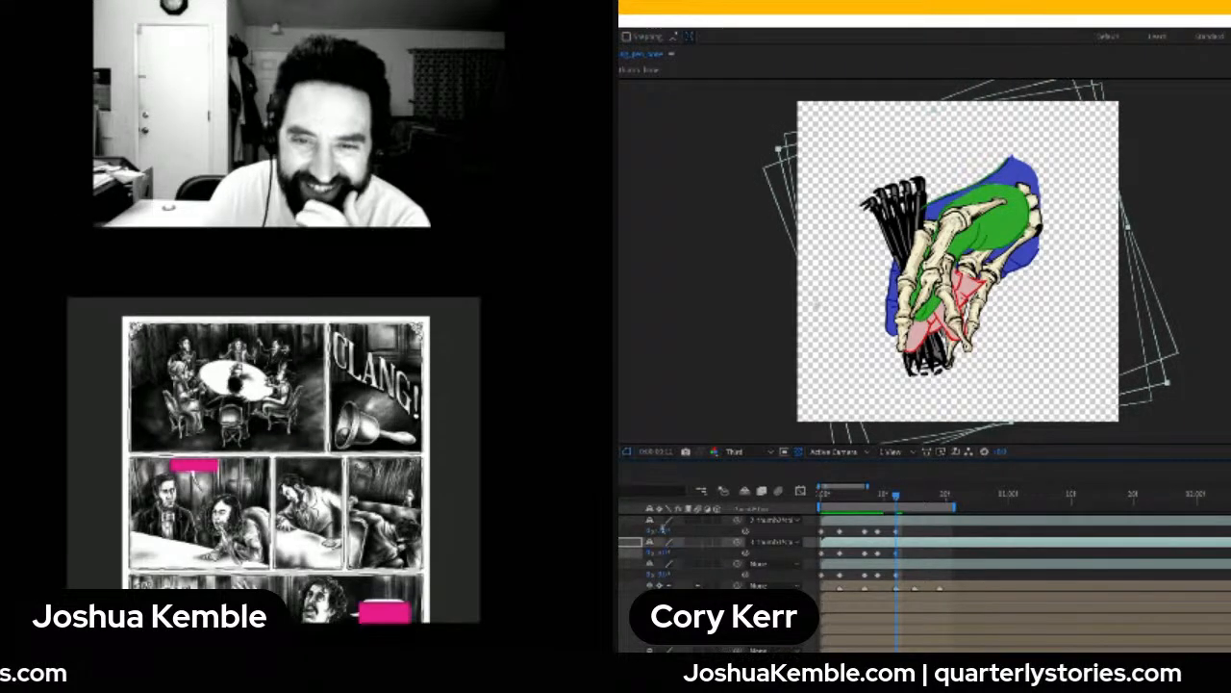
{"action": "left_click", "coordinate": [665, 531]}
{"action": "key", "text": "Up"}
{"action": "key", "text": "Up"}
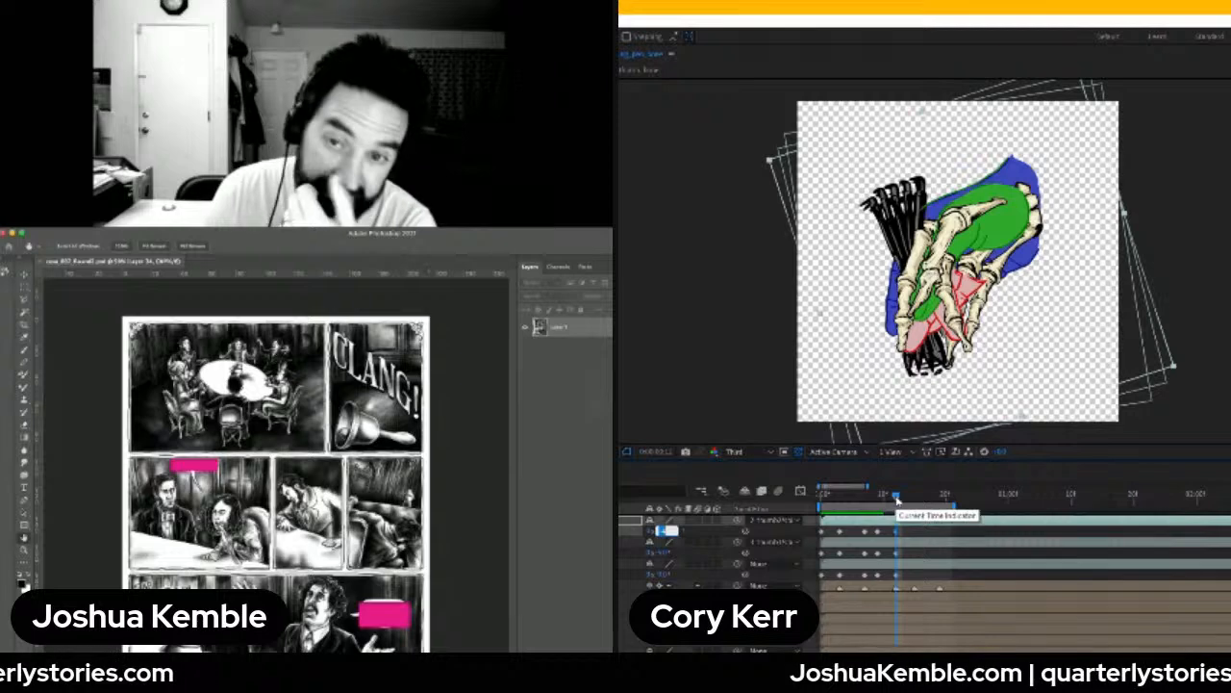
Keyframe new rotations for all three thumb bones at frame 15, and copy their first-frame rotation keyframes to frame 19
{"action": "left_click_drag", "start_coordinate": [895, 501], "coordinate": [914, 502]}
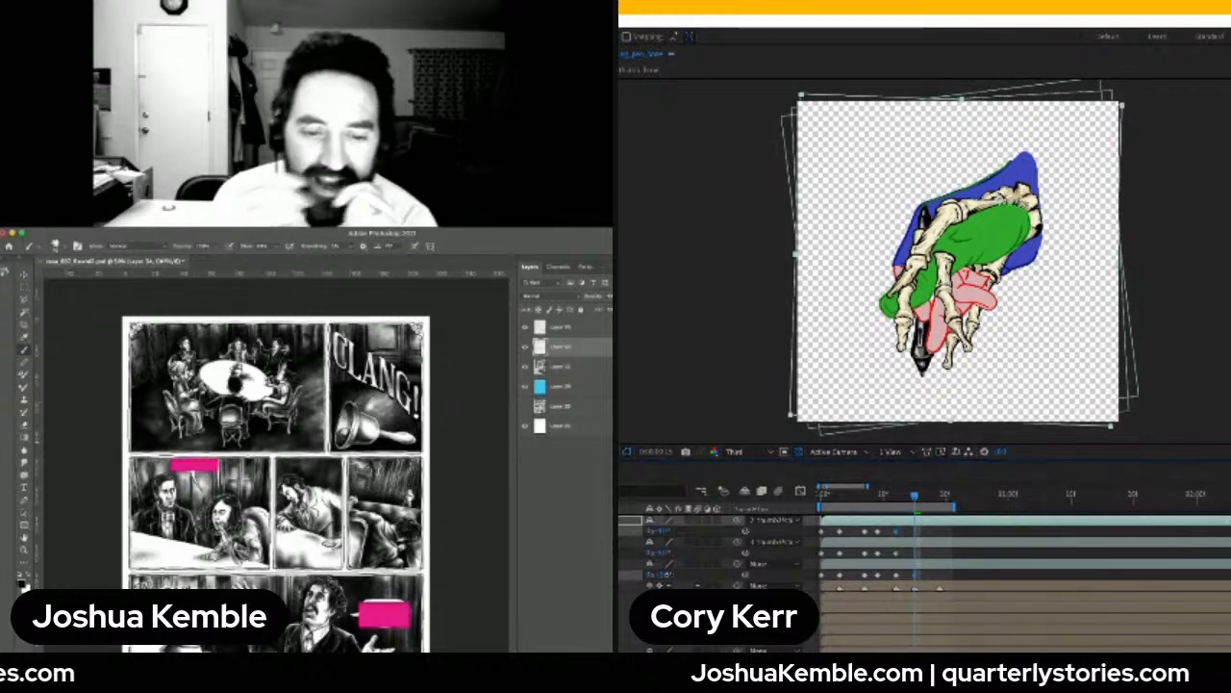
{"action": "left_click_drag", "start_coordinate": [661, 575], "coordinate": [673, 530]}
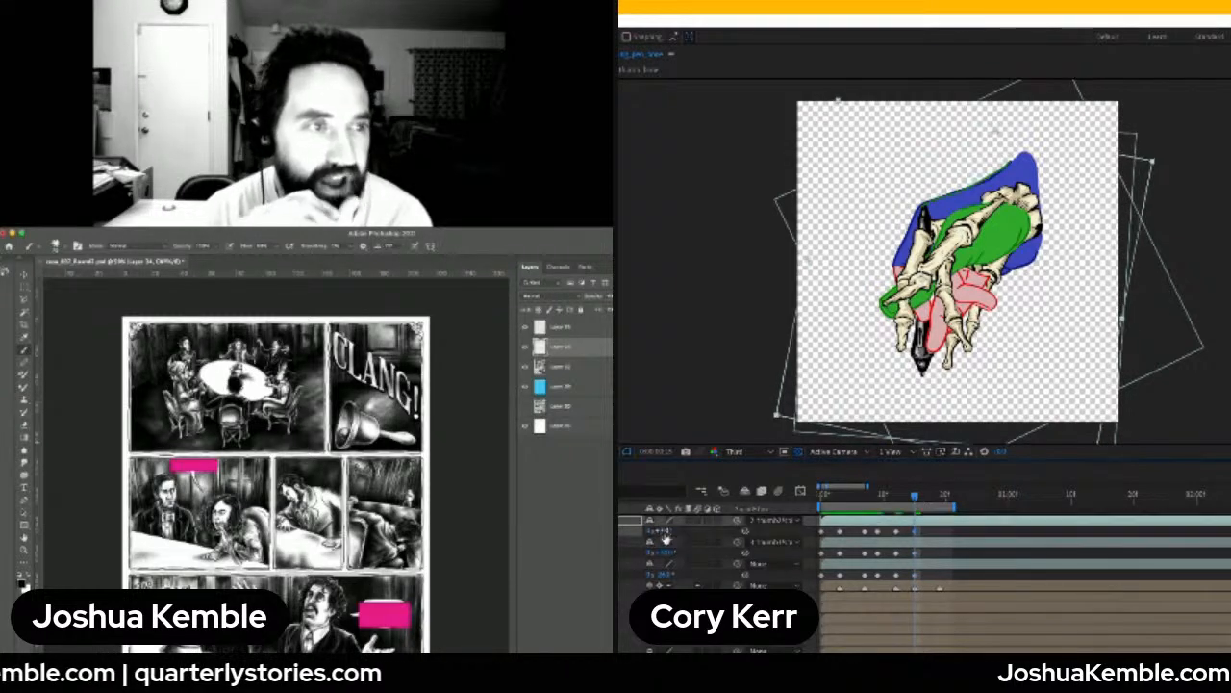
{"action": "left_click_drag", "start_coordinate": [914, 507], "coordinate": [940, 503]}
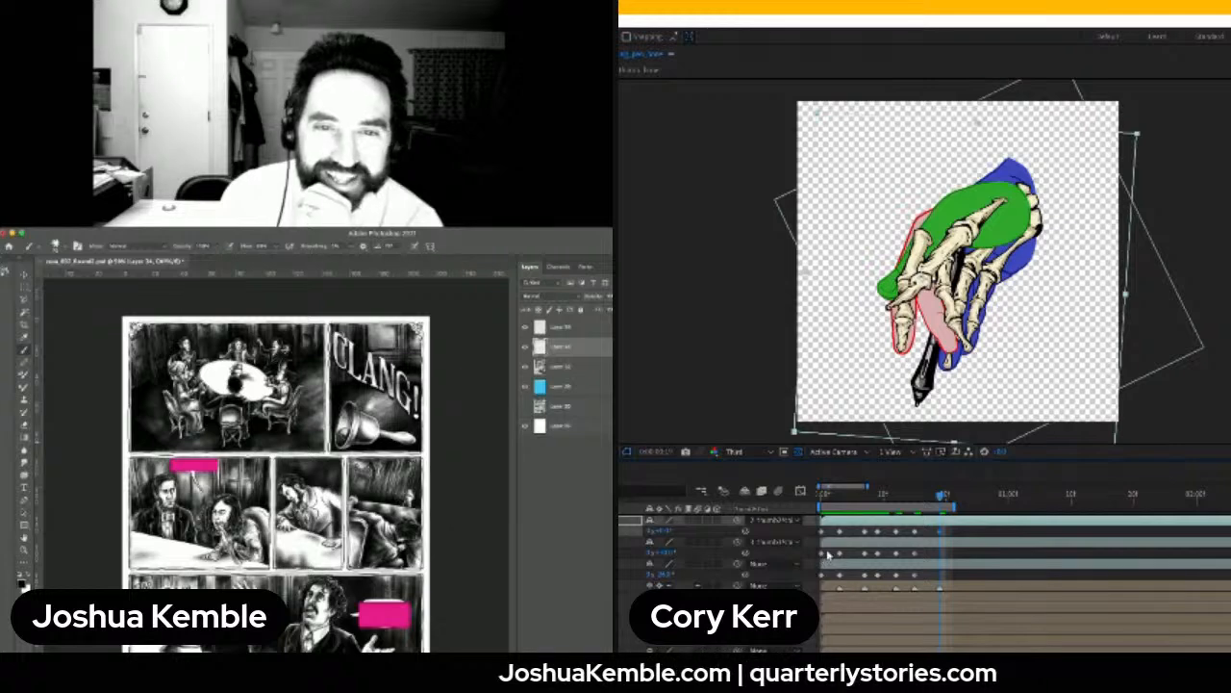
{"action": "left_click", "coordinate": [827, 555]}
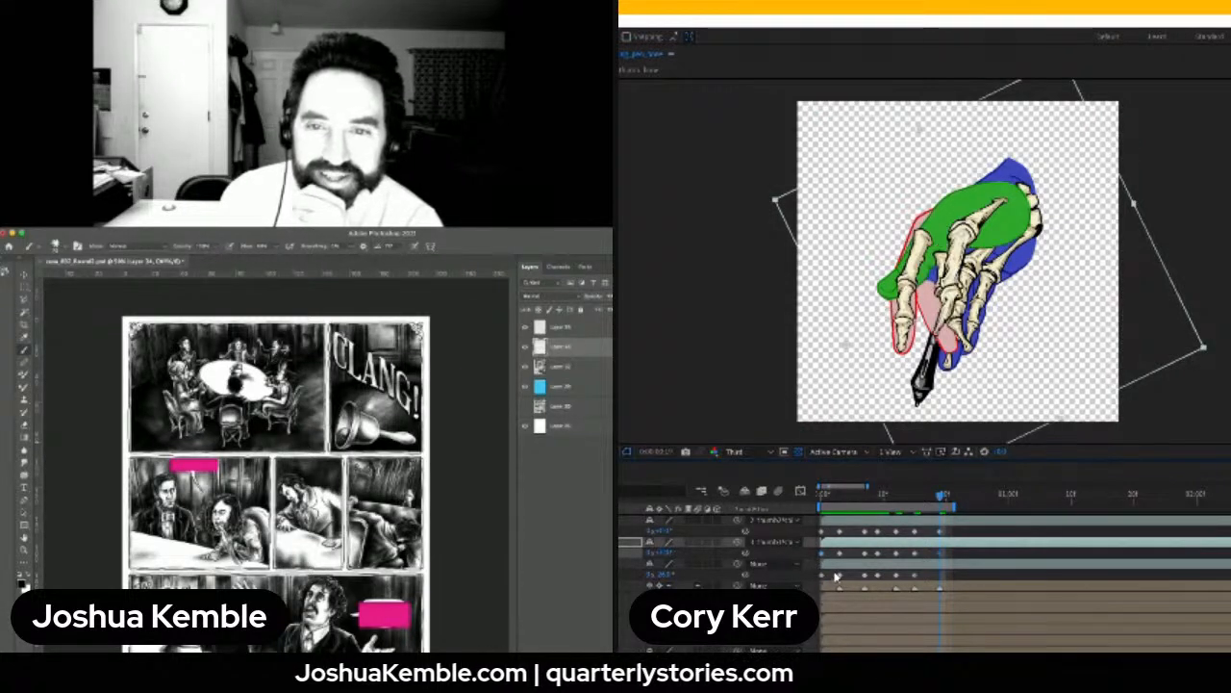
{"action": "left_click", "coordinate": [832, 565]}
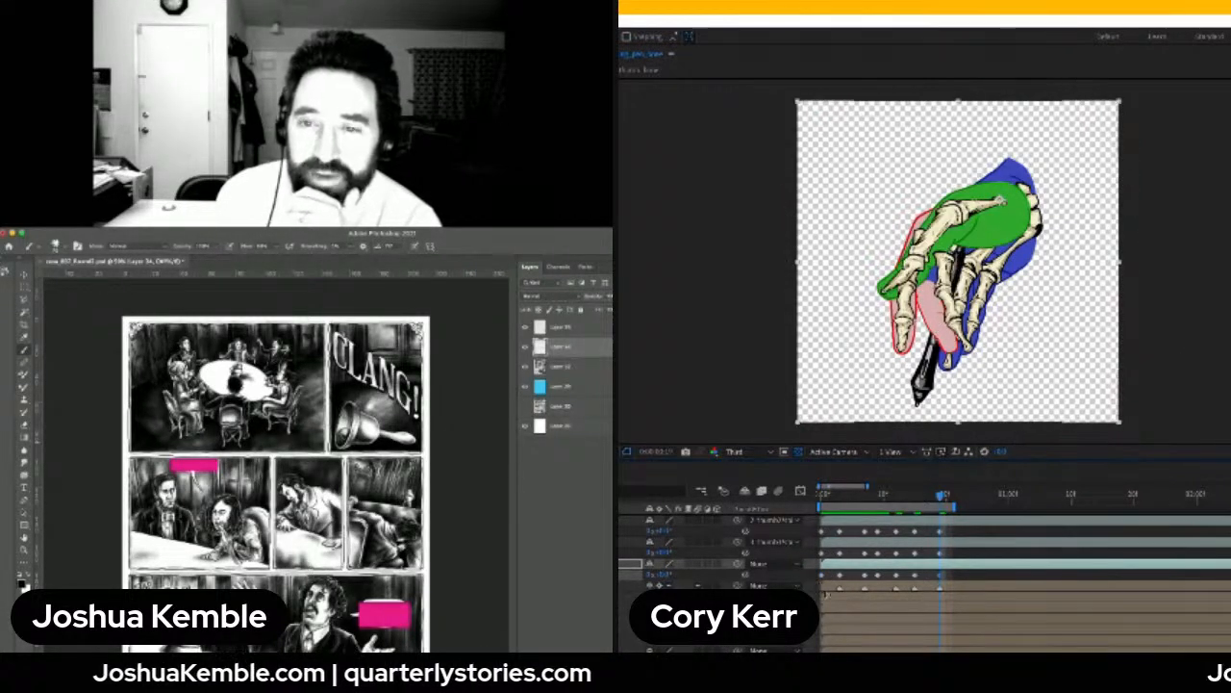
Play back the hand animation from the first frame to check the thumb's motion
{"action": "left_click_drag", "start_coordinate": [941, 495], "coordinate": [809, 537]}
{"action": "key", "text": "space"}
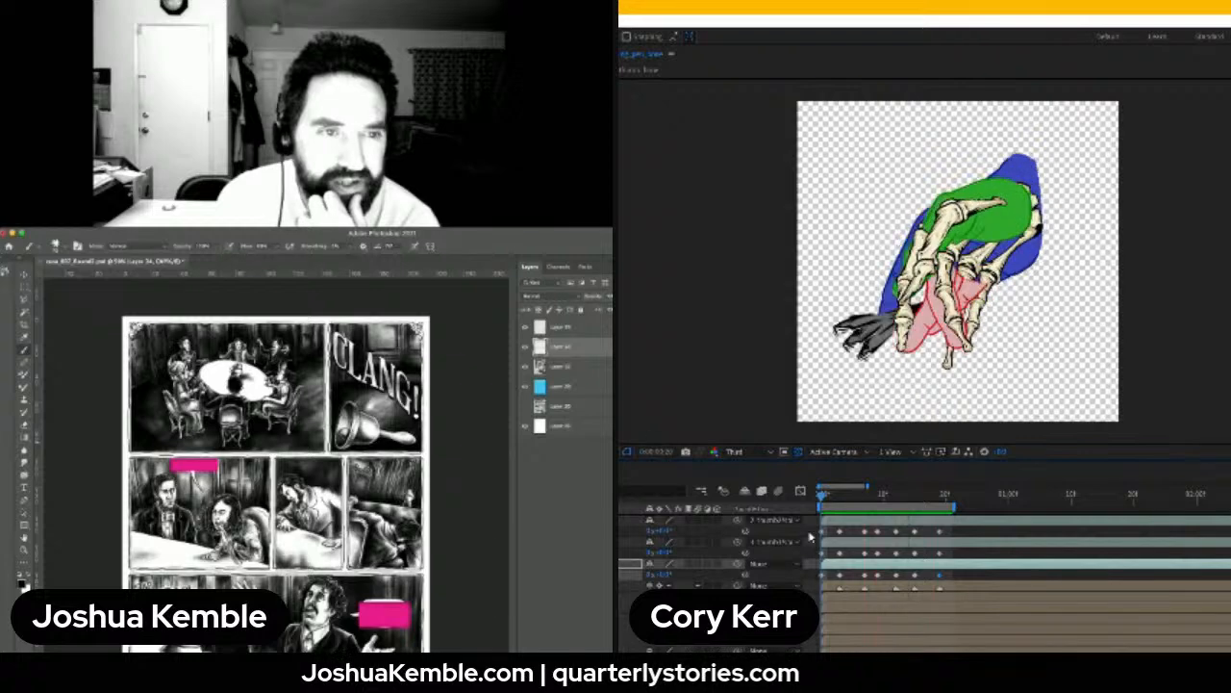
{"action": "key", "text": "space"}
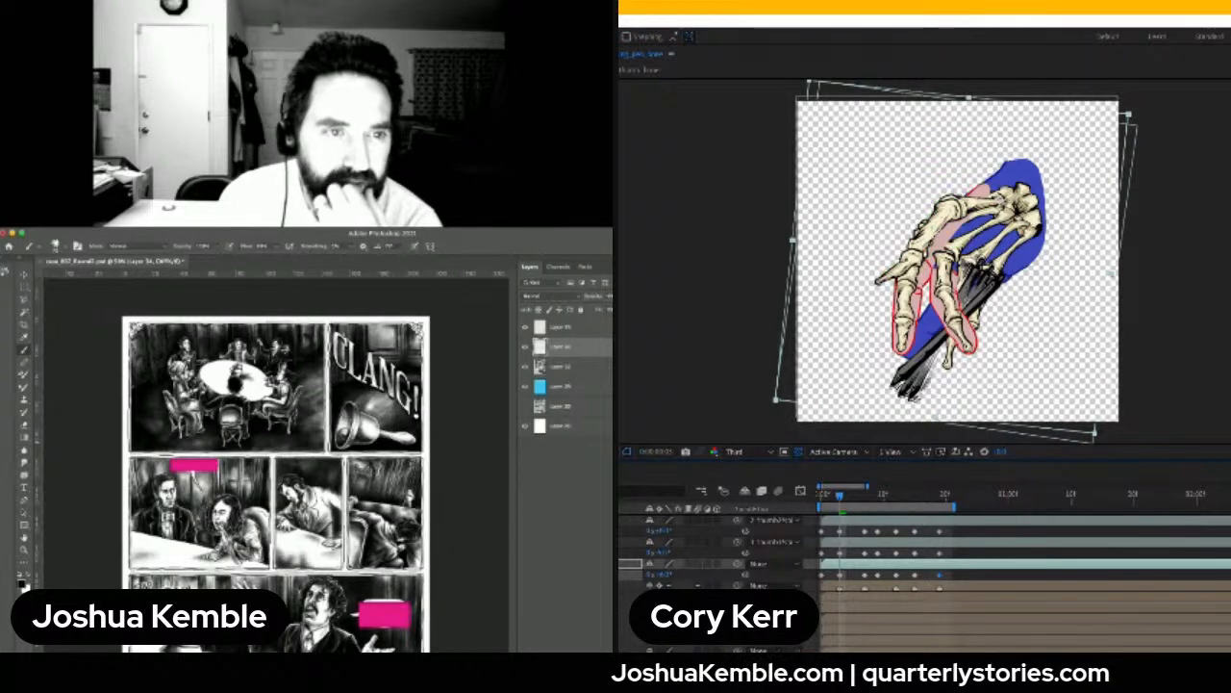
{"action": "left_click_drag", "start_coordinate": [834, 501], "coordinate": [797, 515]}
{"action": "key", "text": "space"}
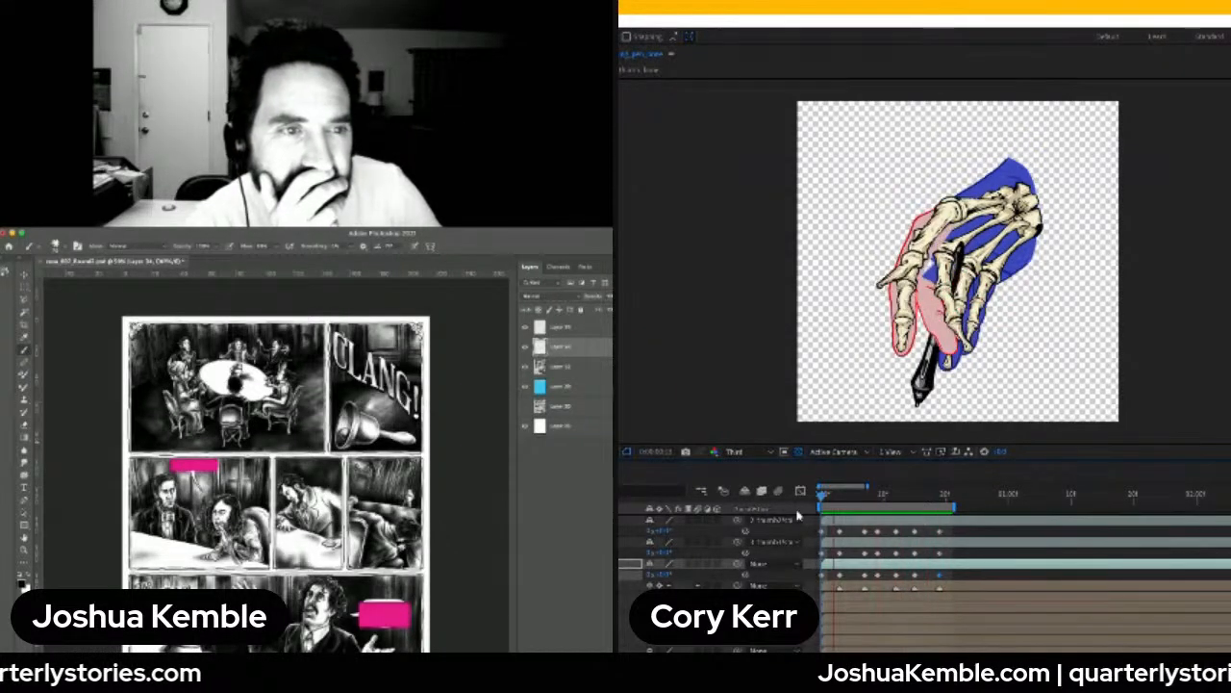
{"action": "key", "text": "space"}
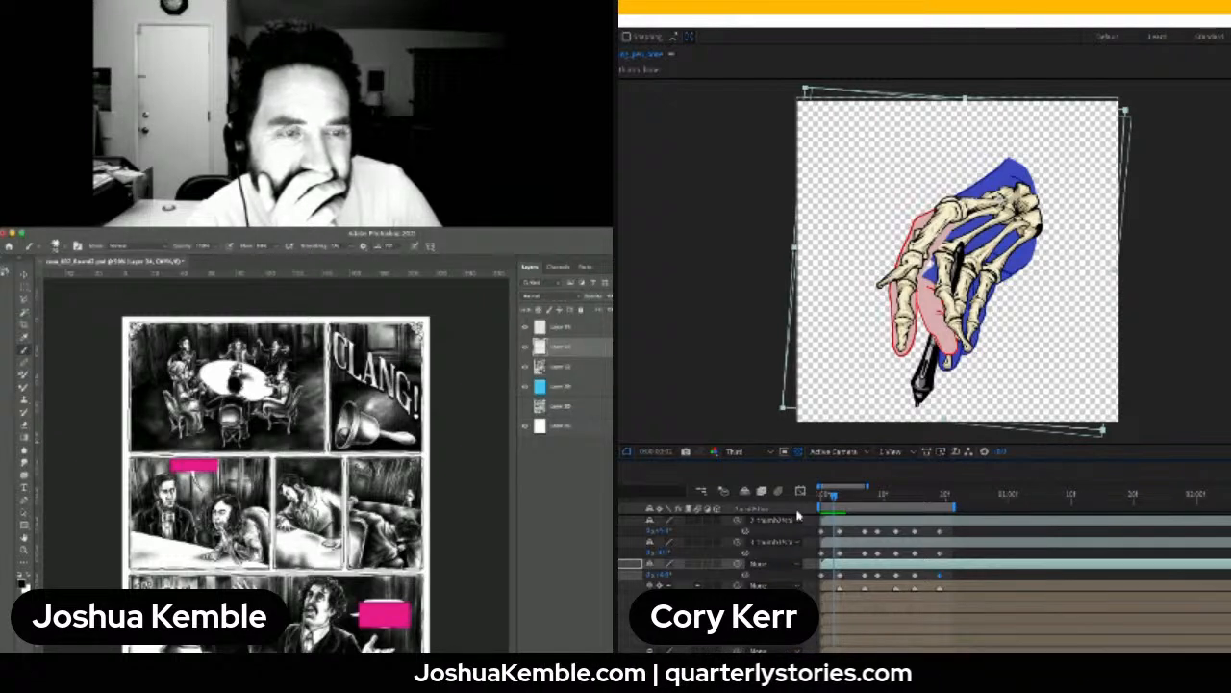
{"action": "left_click_drag", "start_coordinate": [835, 504], "coordinate": [820, 502]}
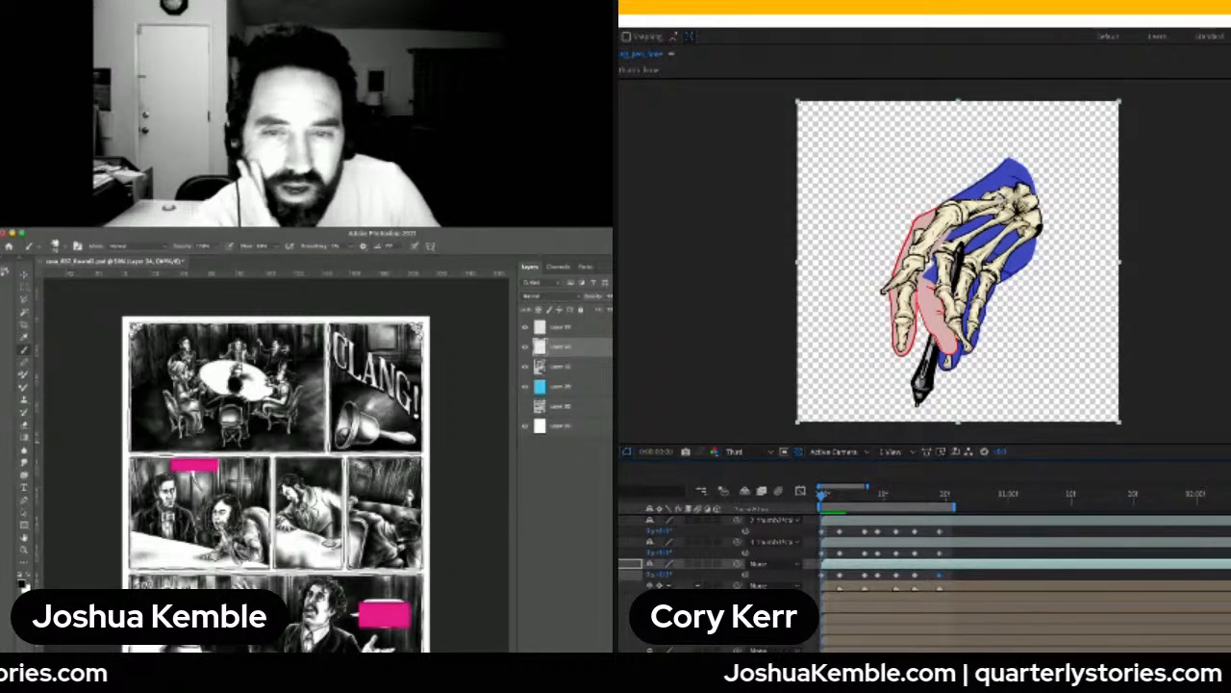
Collapse the keyframed properties of the three thumb bone layers, and replay the hand animation from the start
{"action": "left_click", "coordinate": [630, 519]}
{"action": "left_click", "coordinate": [630, 563], "text": "shift"}
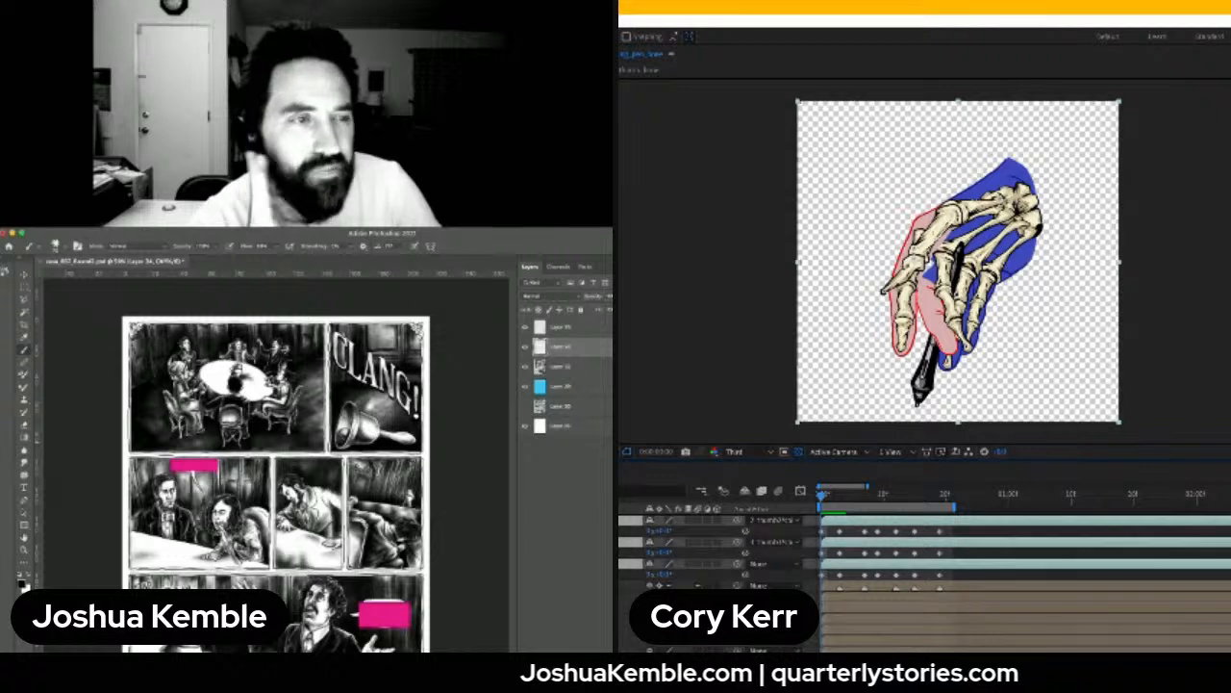
{"action": "key", "text": "u"}
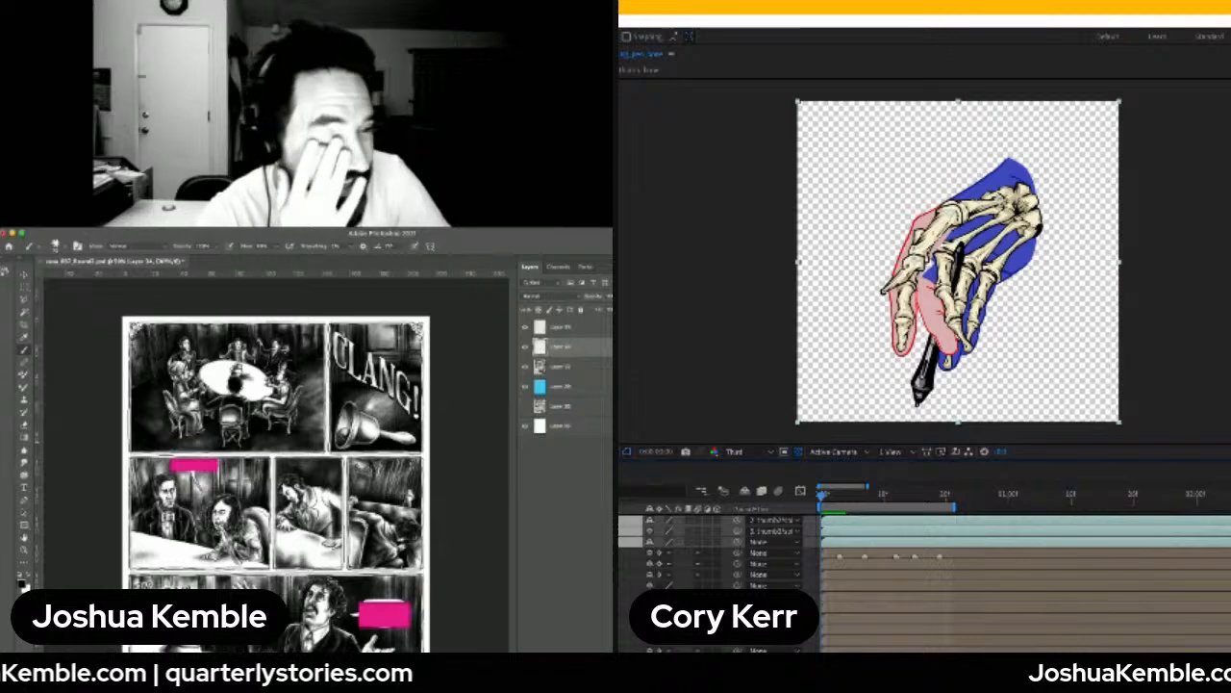
{"action": "key", "text": "F2"}
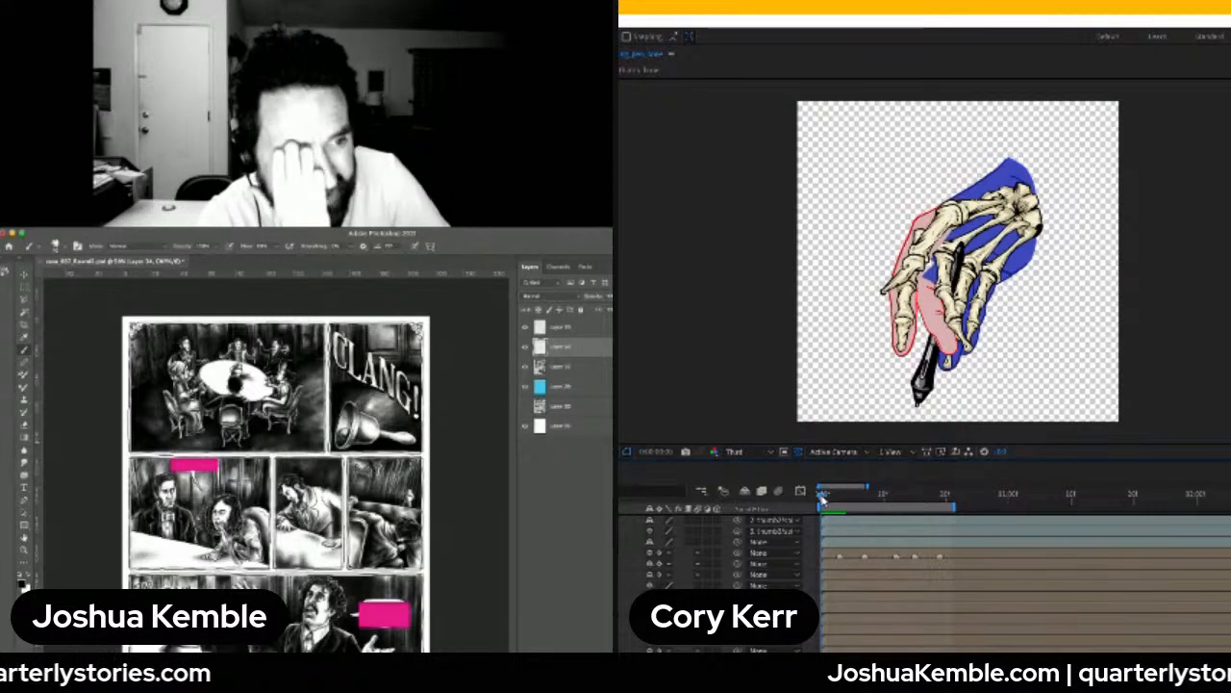
{"action": "mouse_move", "coordinate": [823, 497]}
{"action": "left_mouse_down"}
{"action": "mouse_move", "coordinate": [950, 507]}
{"action": "mouse_move", "coordinate": [809, 516]}
{"action": "left_mouse_up"}
{"action": "key", "text": "space"}
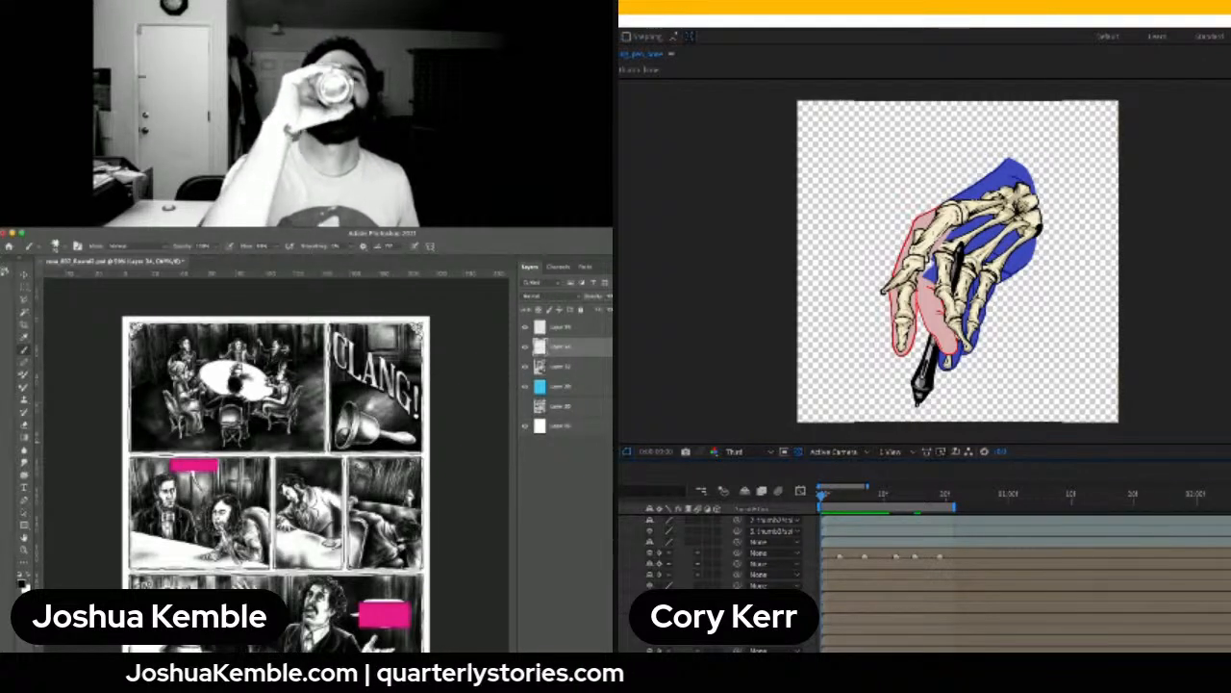
Hide the thumb bones and make the pink finger shapes more transparent in the hand composition
{"action": "left_click", "coordinate": [631, 564]}
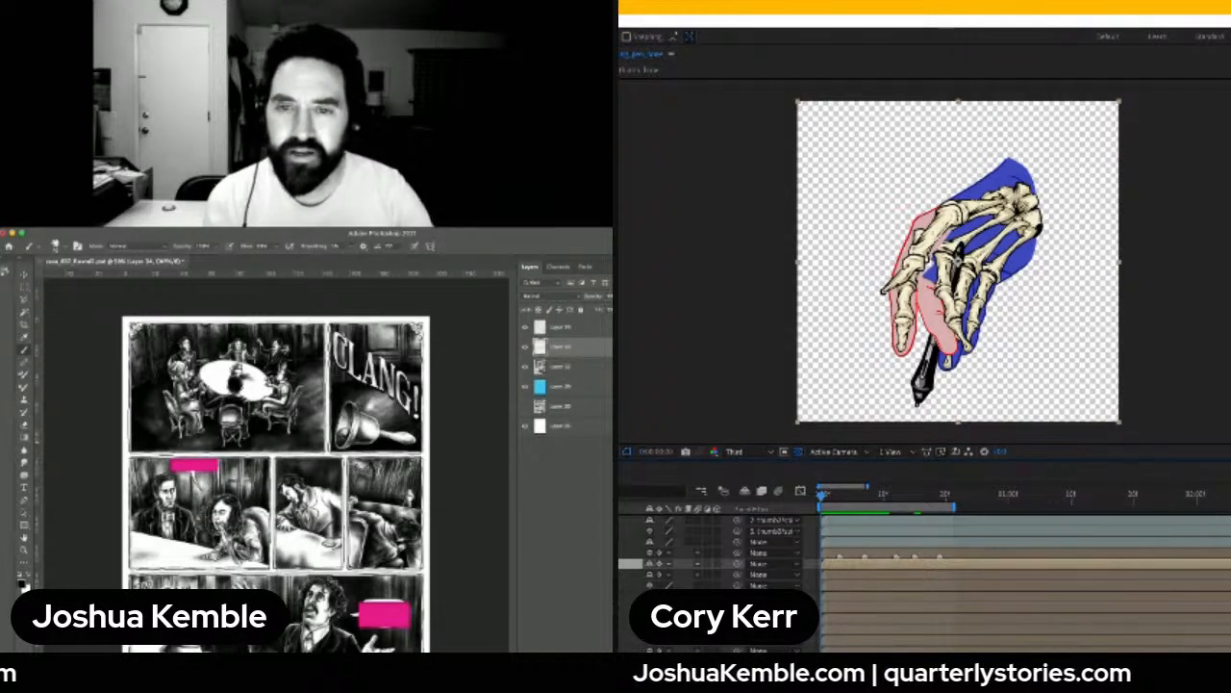
{"action": "key", "text": "ctrl+z"}
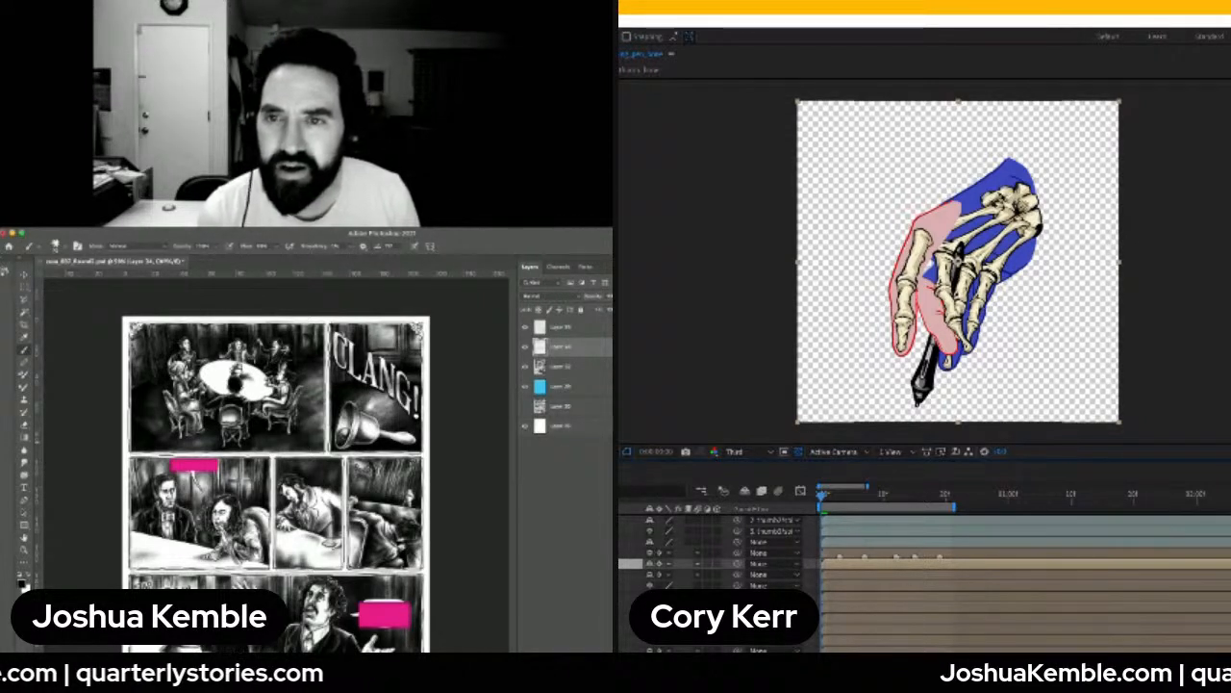
{"action": "left_click", "coordinate": [627, 607]}
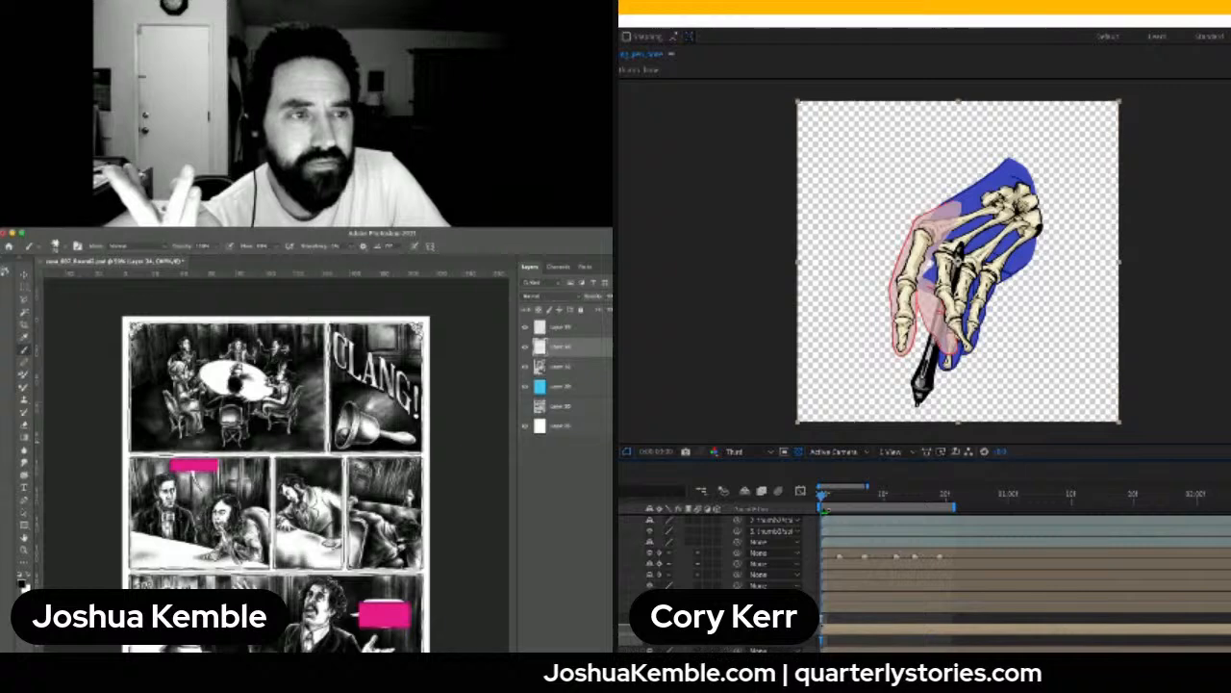
{"action": "mouse_move", "coordinate": [835, 499]}
{"action": "left_mouse_down"}
{"action": "mouse_move", "coordinate": [957, 509]}
{"action": "mouse_move", "coordinate": [825, 517]}
{"action": "left_mouse_up"}
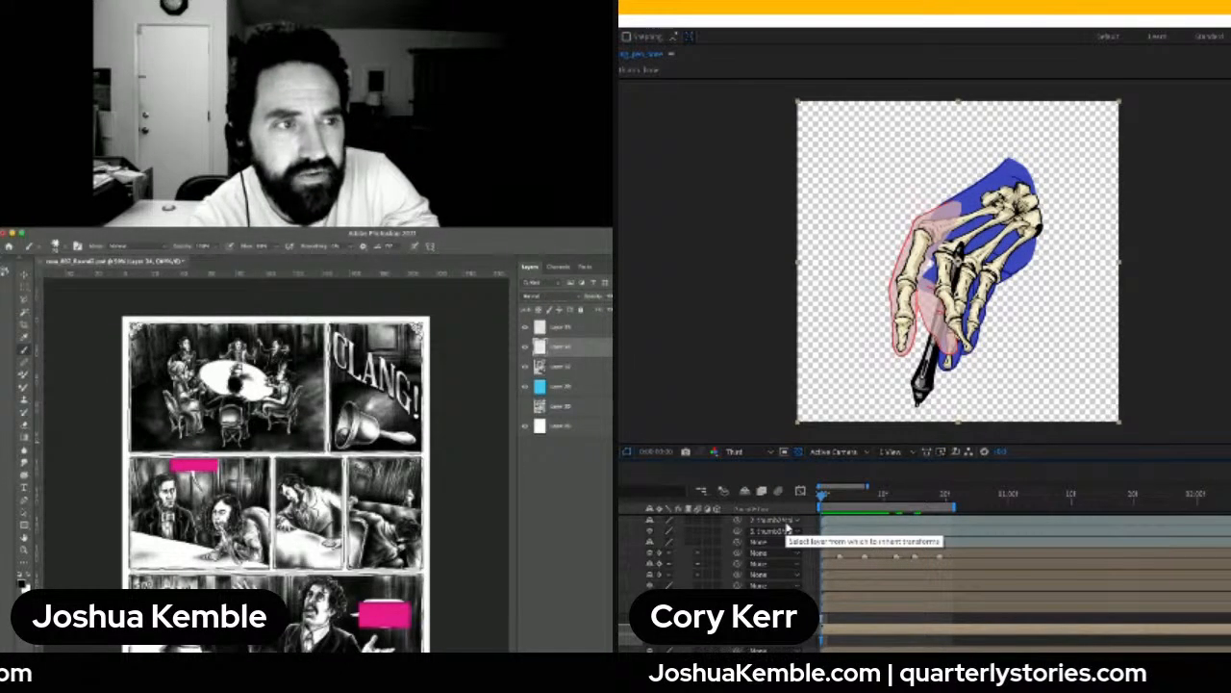
Open the precomposed finger's composition and change the label colour of its three bone layers to orange
{"action": "left_click", "coordinate": [629, 564]}
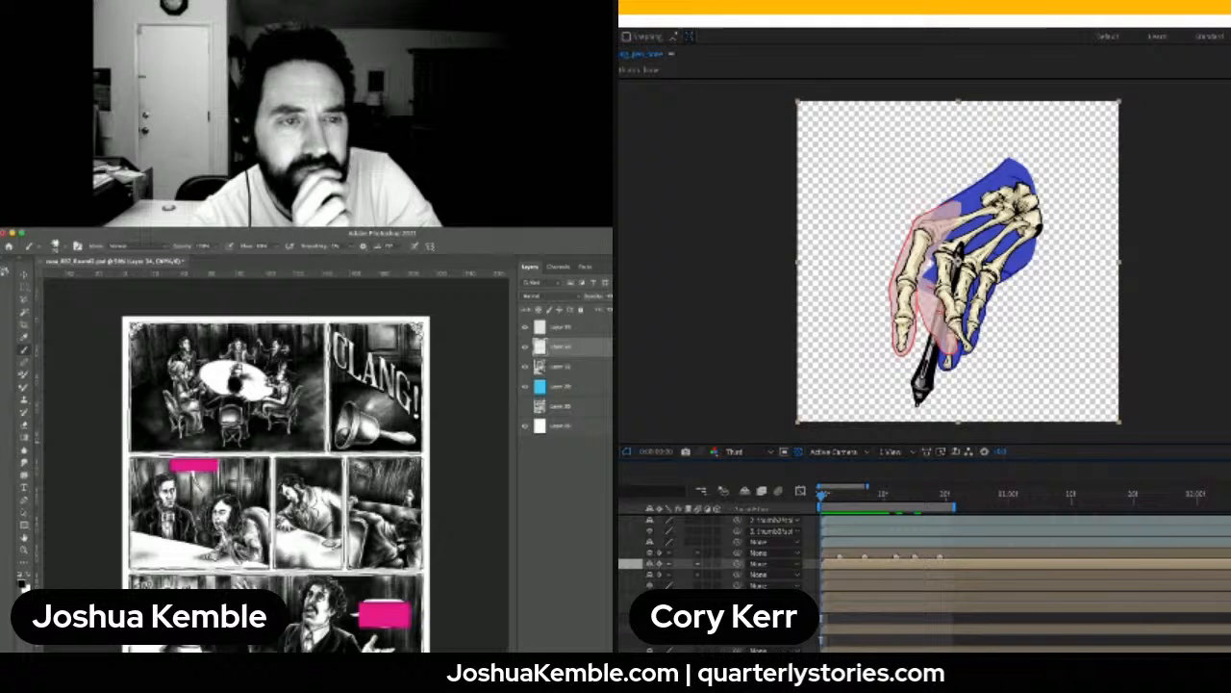
{"action": "double_click", "coordinate": [629, 564]}
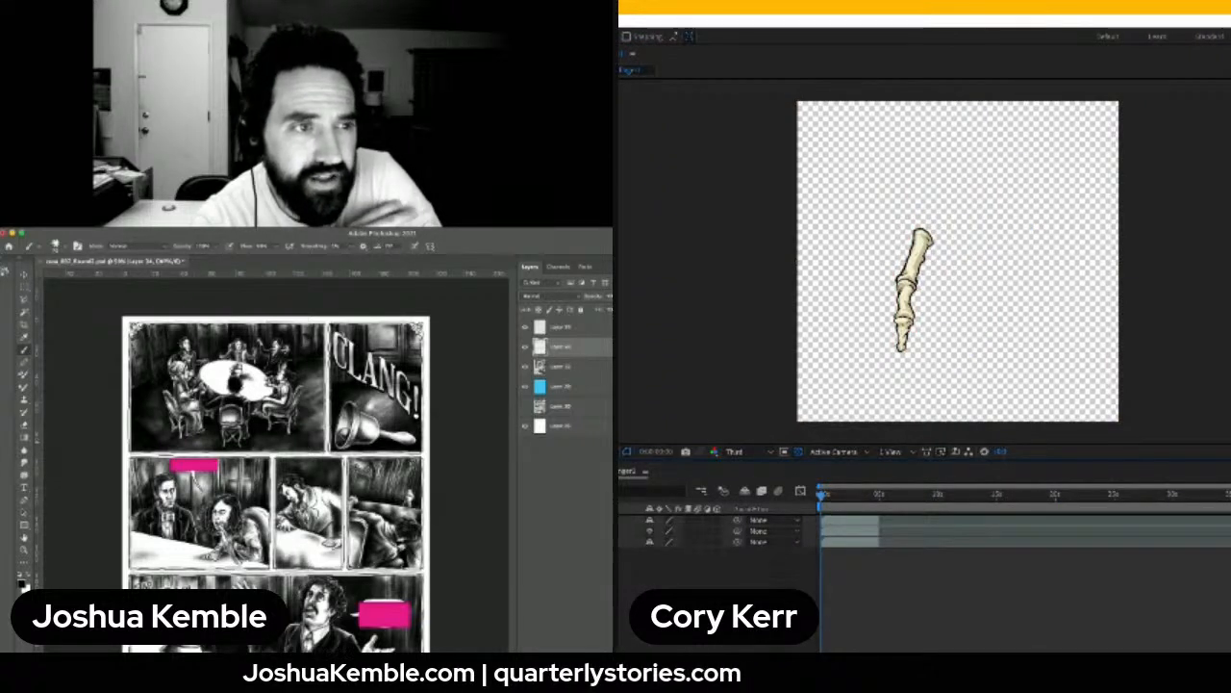
{"action": "key", "text": "ctrl+a"}
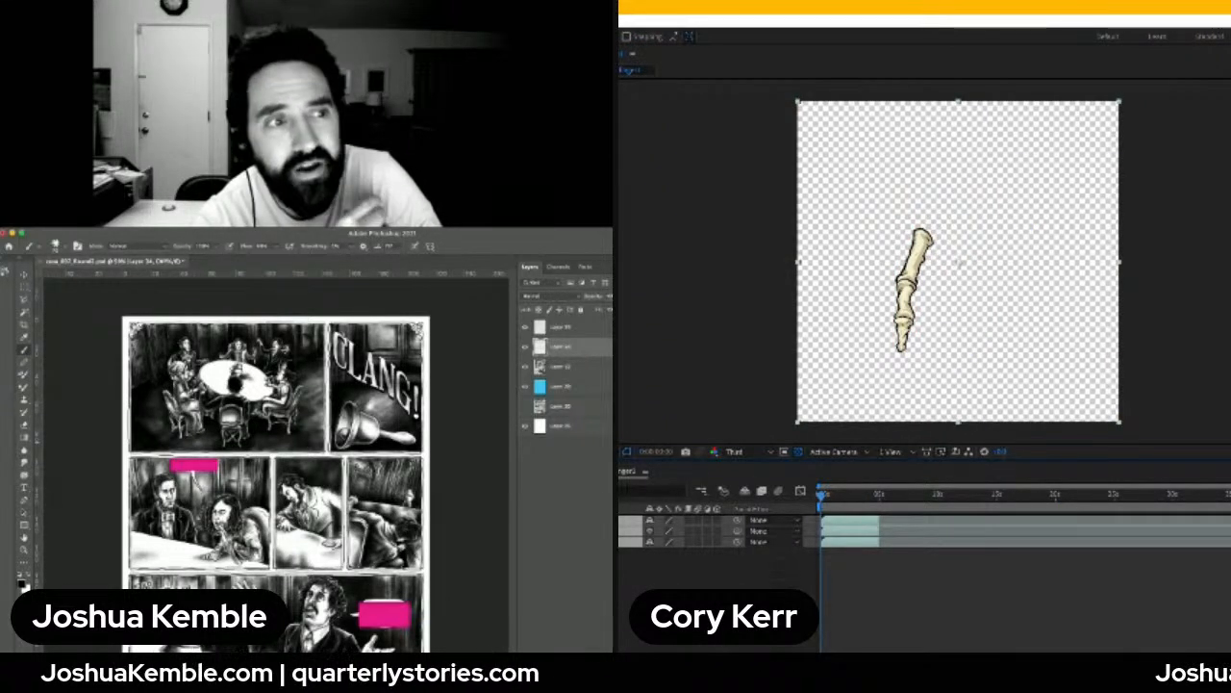
{"action": "key", "text": "ctrl+shift+a"}
{"action": "key", "text": "ctrl+a"}
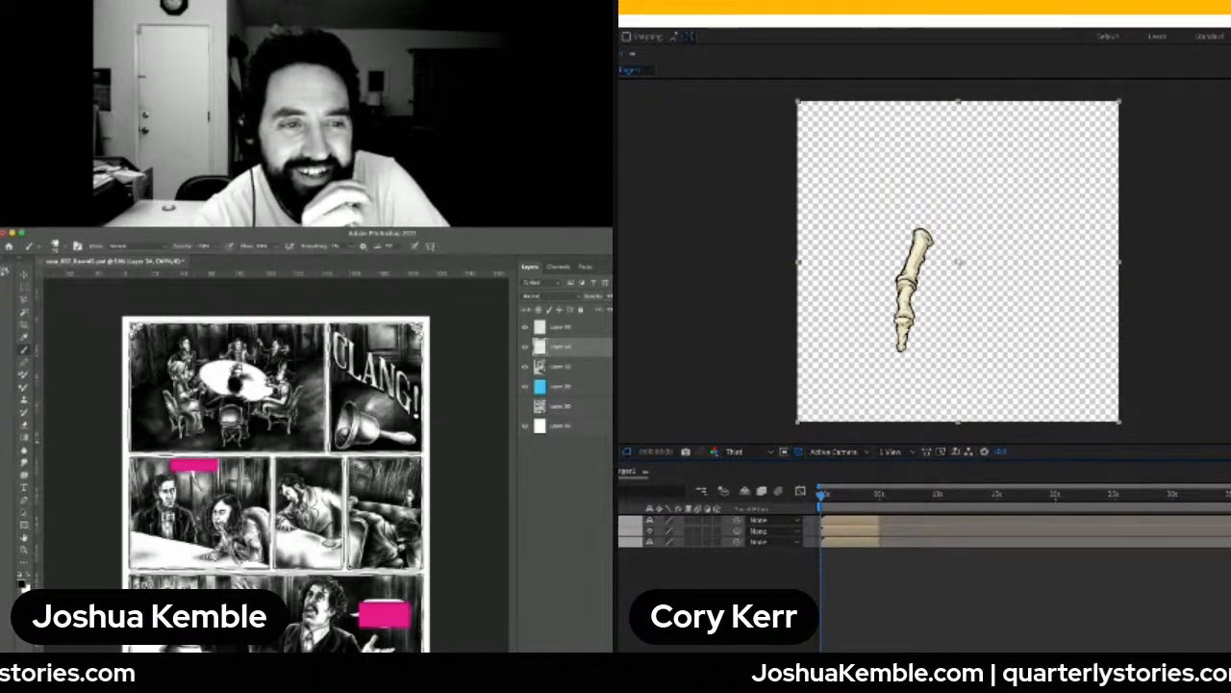
{"action": "key", "text": "ctrl+shift+a"}
{"action": "key", "text": "ctrl+a"}
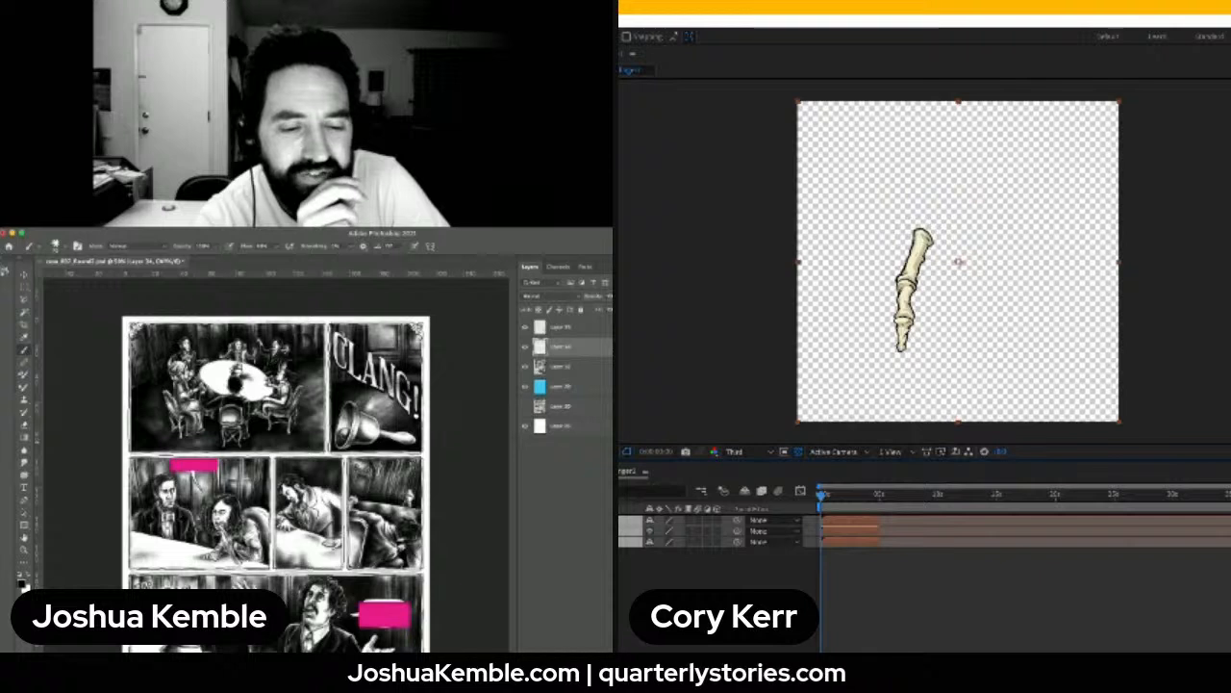
Return to the main hand composition and give the three adjacent finger layers the same orange label colour
{"action": "key", "text": "alt+shift+comma"}
{"action": "key", "text": "alt+shift+comma"}
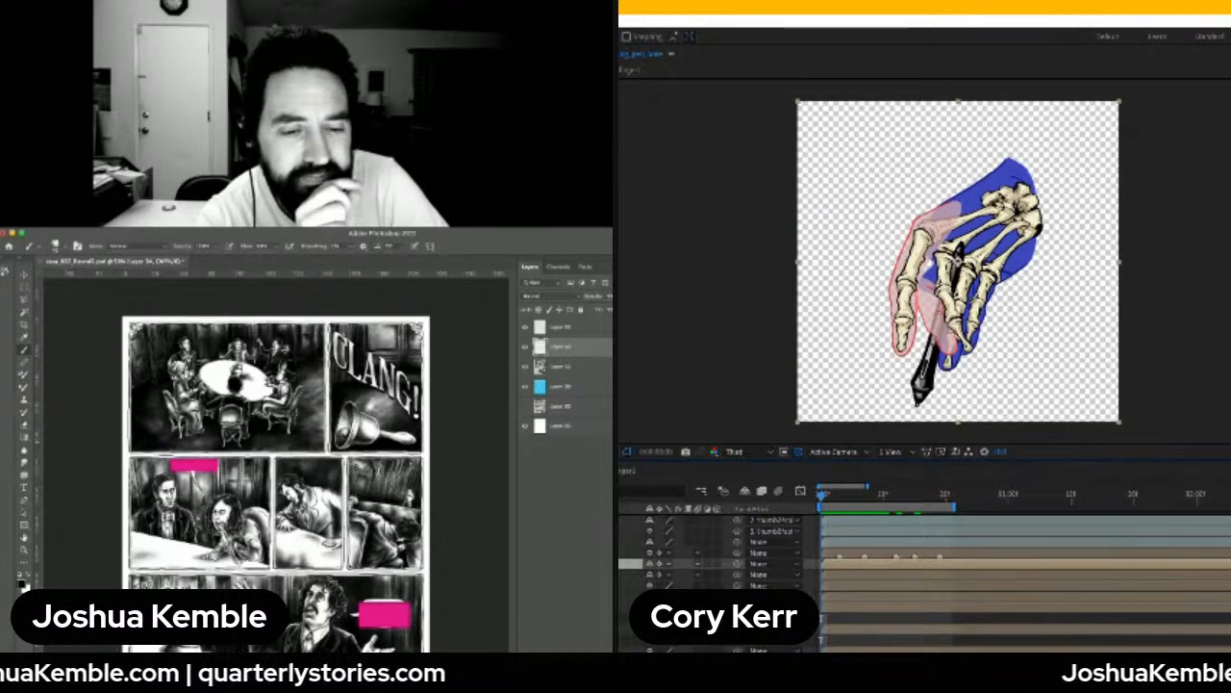
{"action": "left_click", "coordinate": [760, 585], "text": "shift"}
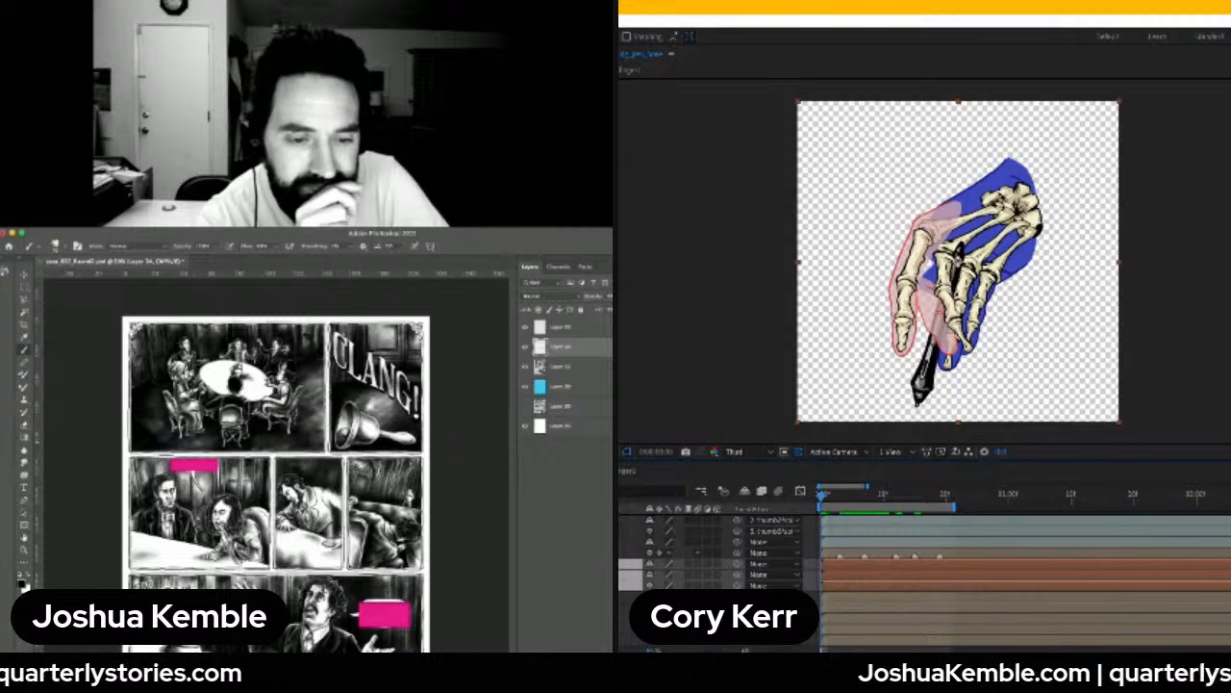
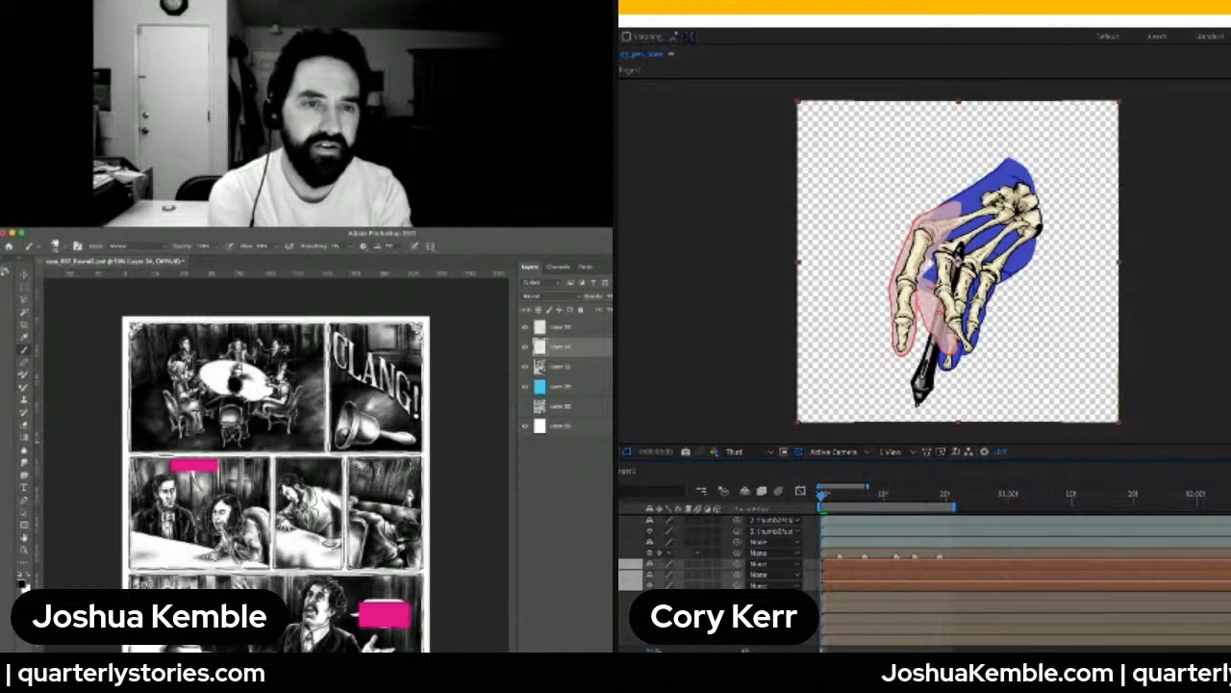
Move the anchor points of the three orange finger bone layers onto their joints
{"action": "left_click", "coordinate": [631, 553]}
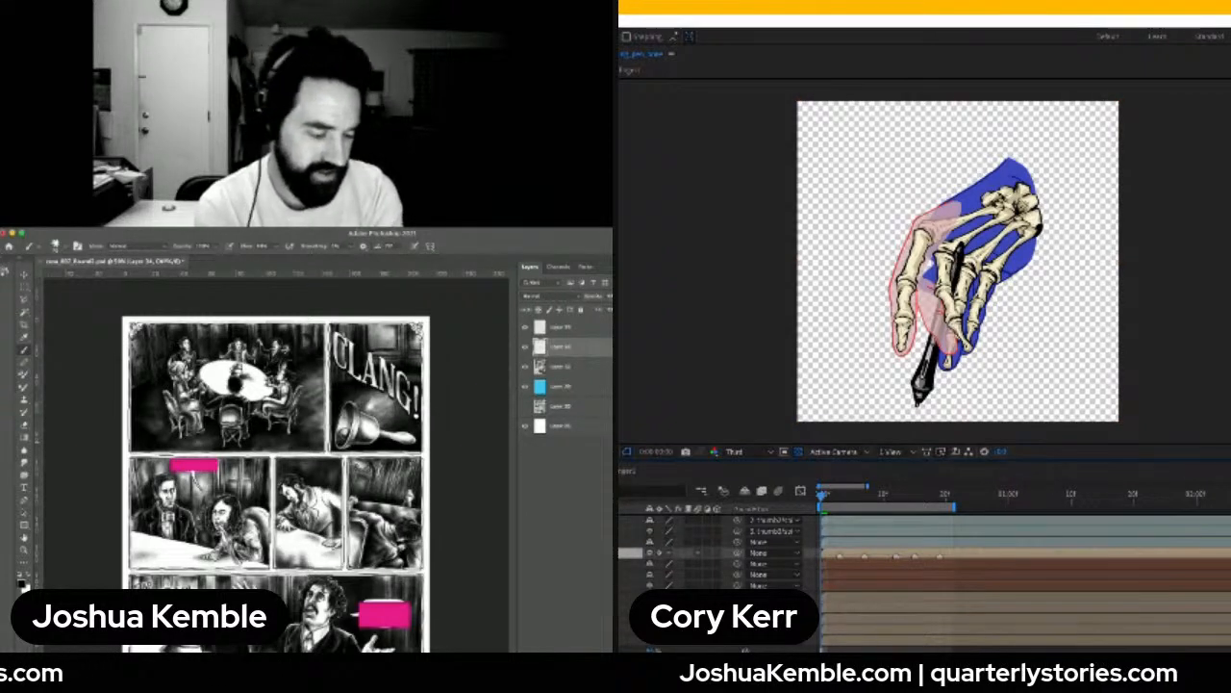
{"action": "left_click", "coordinate": [630, 585]}
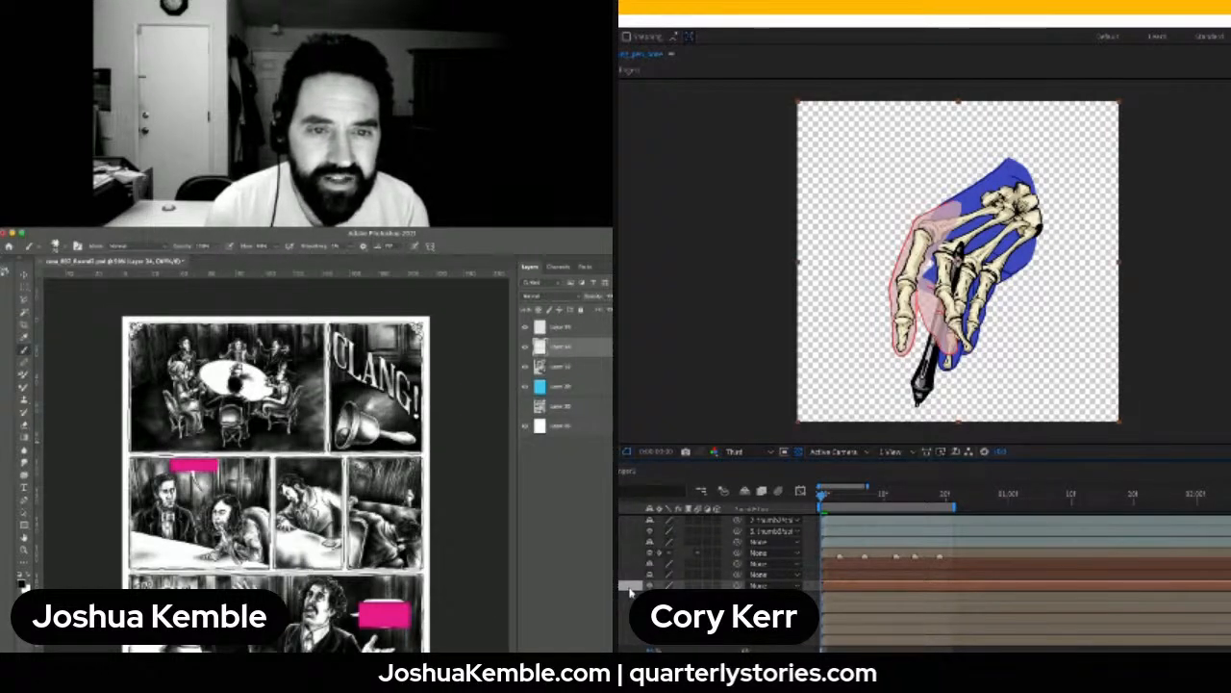
{"action": "left_click_drag", "start_coordinate": [956, 262], "coordinate": [933, 248]}
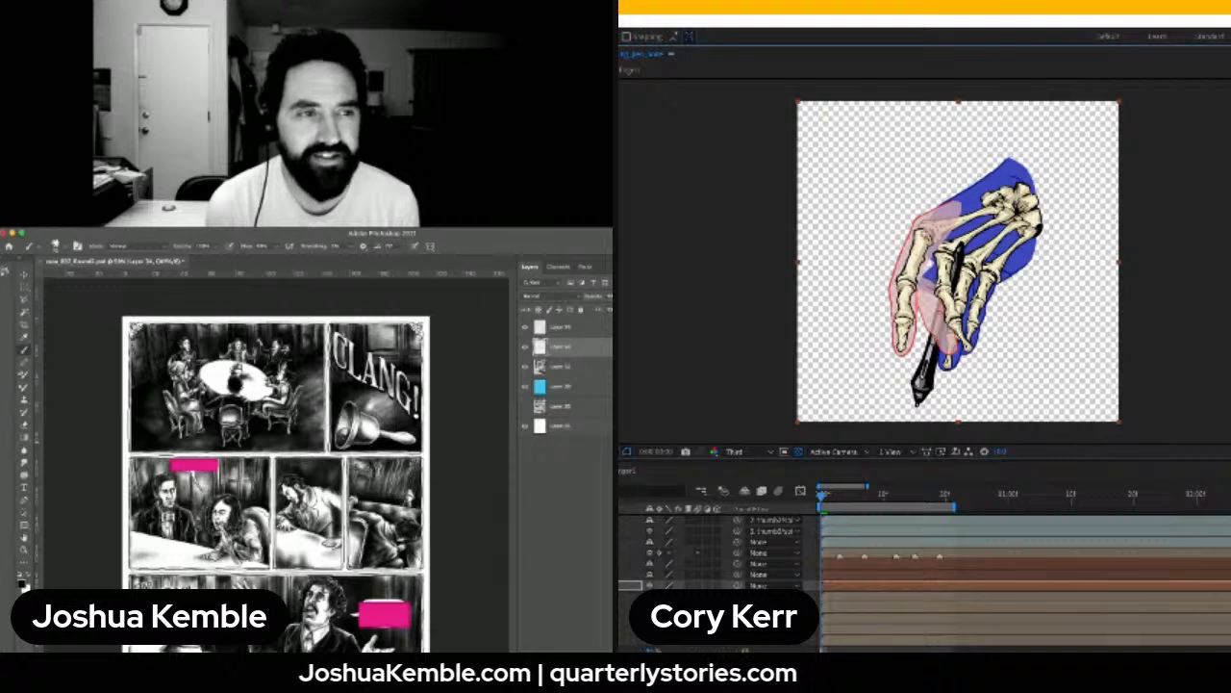
{"action": "key", "text": "ctrl+]"}
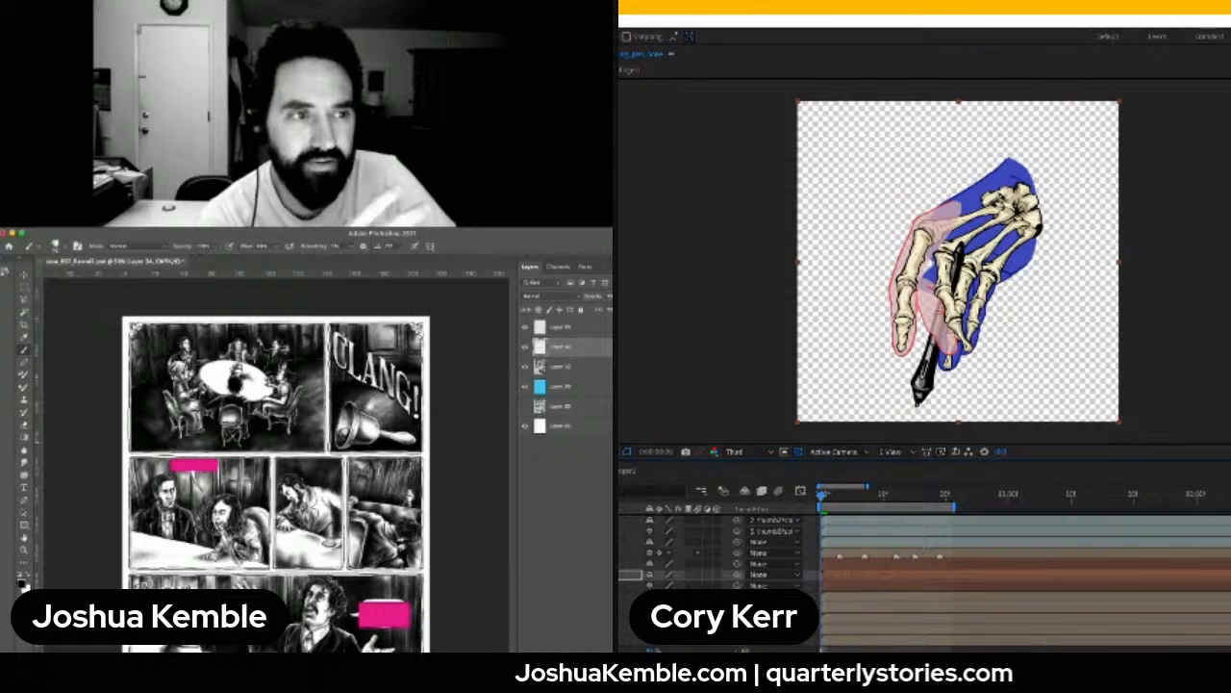
{"action": "left_click", "coordinate": [631, 564]}
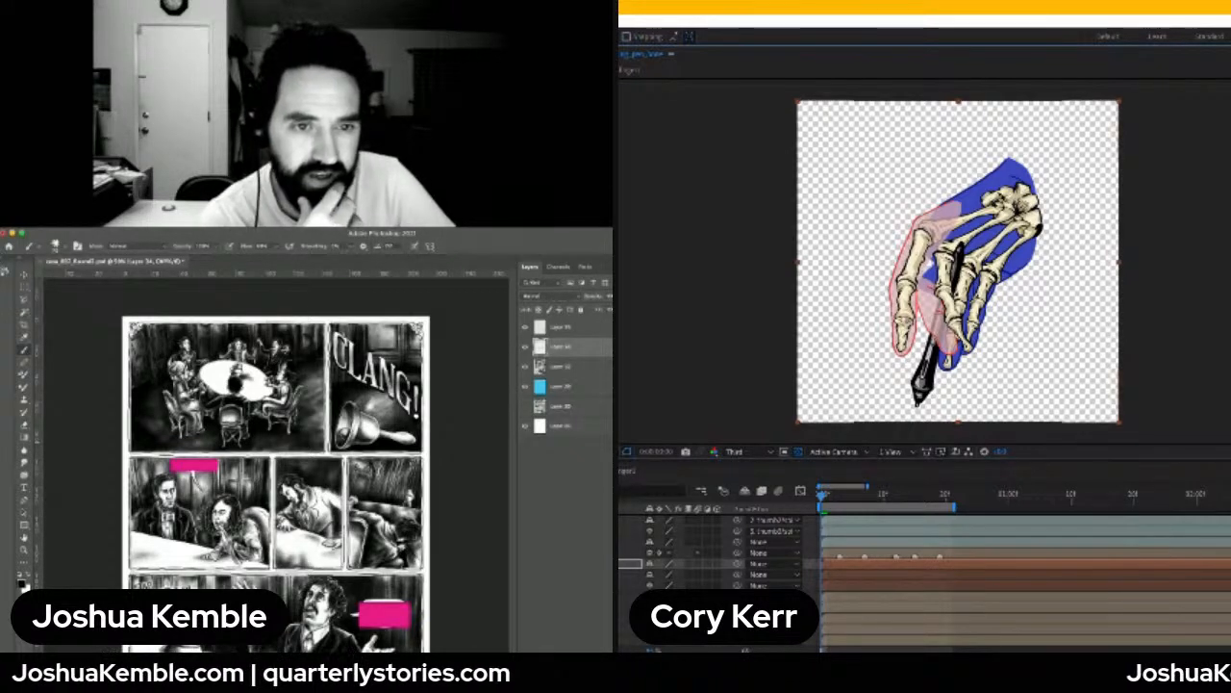
{"action": "left_click", "coordinate": [631, 585]}
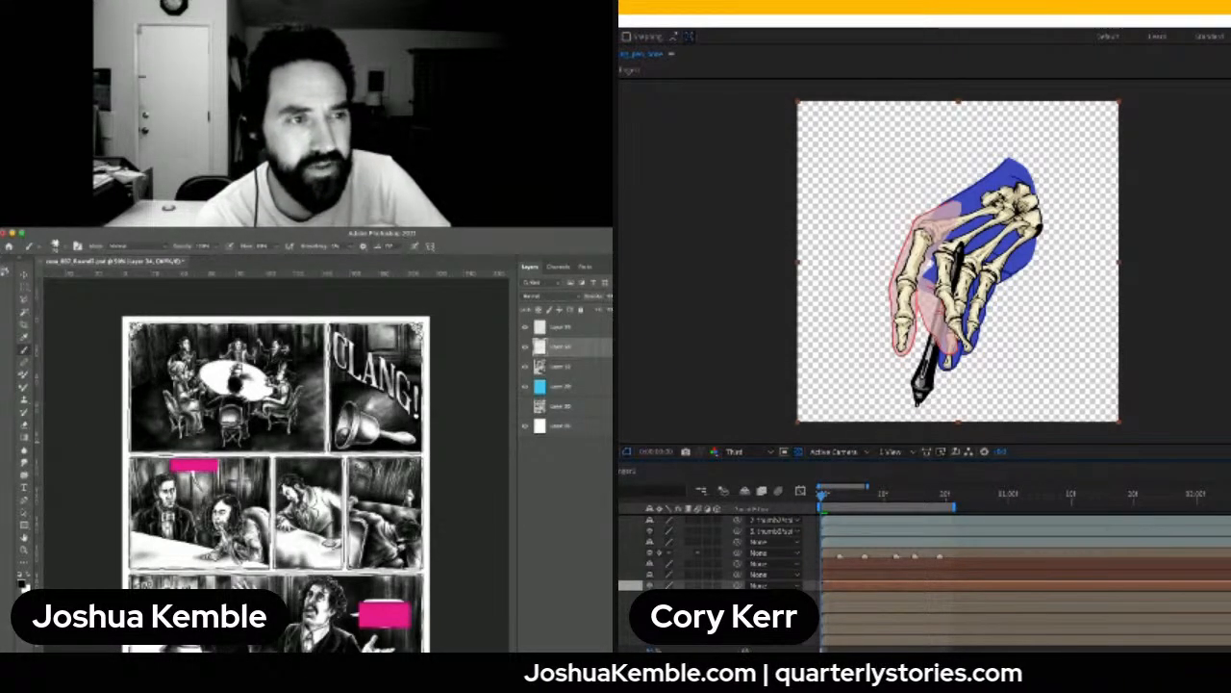
Copy all four bone layers from the Finger_hand composition and paste them into the main hand composition
{"action": "scroll", "coordinate": [962, 558], "scroll_direction": "down", "scroll_amount": 5}
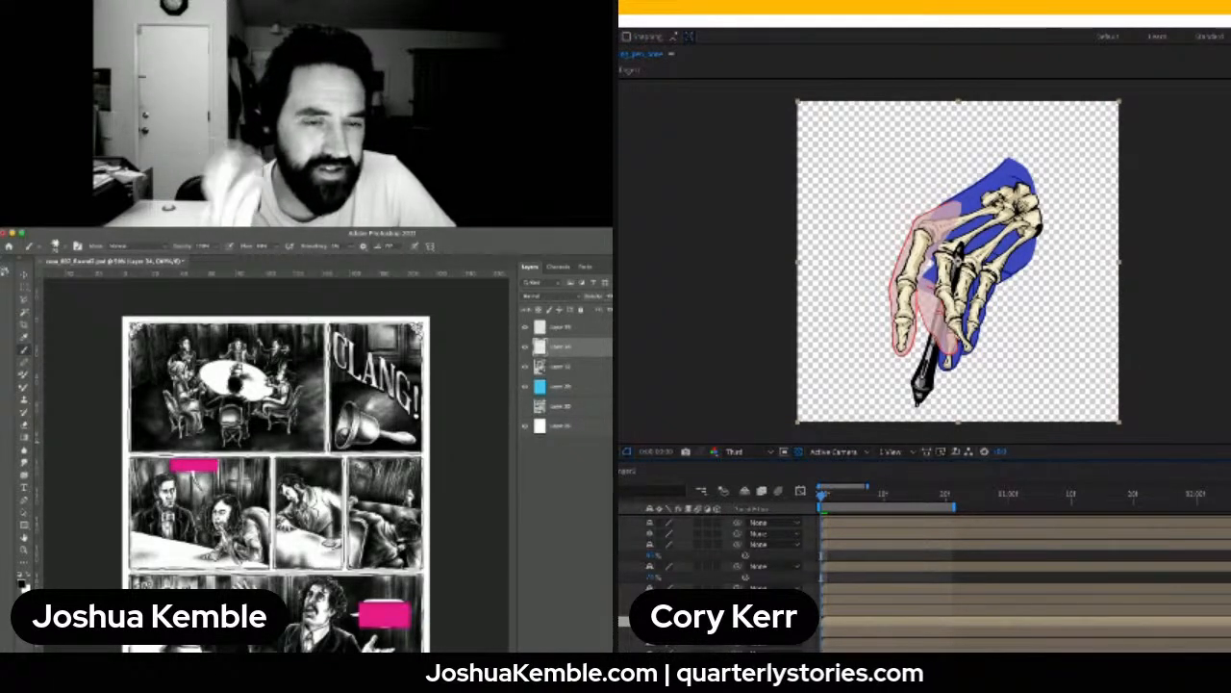
{"action": "double_click", "coordinate": [626, 623]}
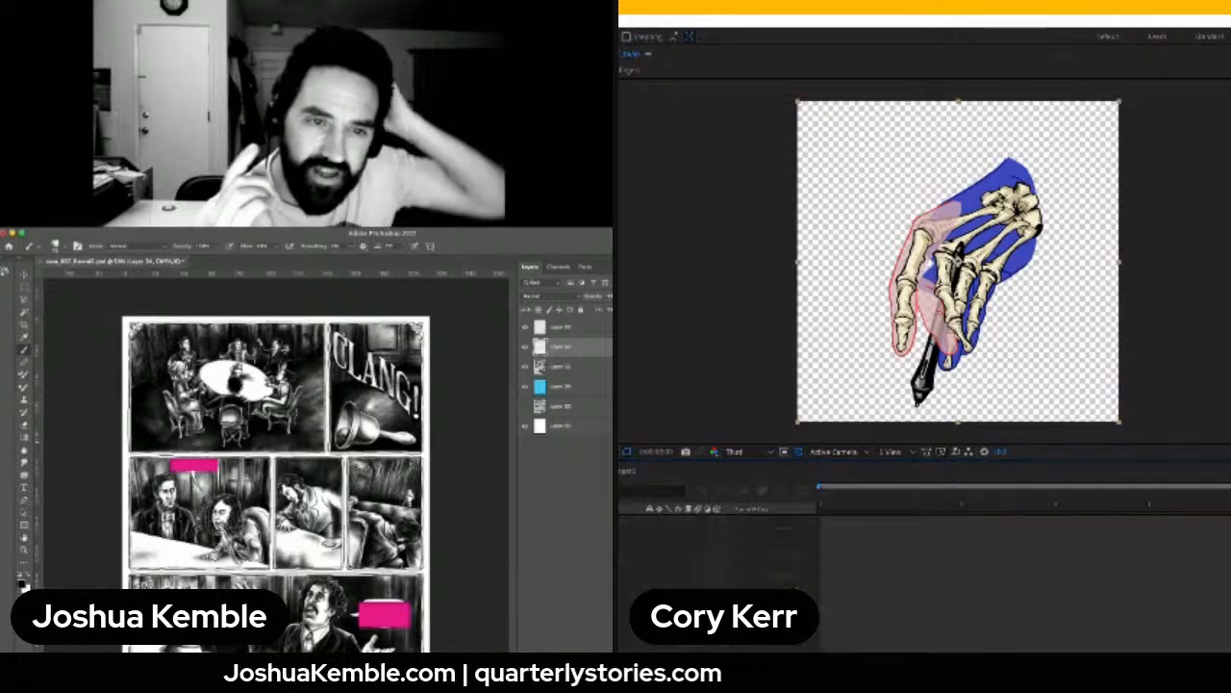
{"action": "key", "text": "ctrl+a"}
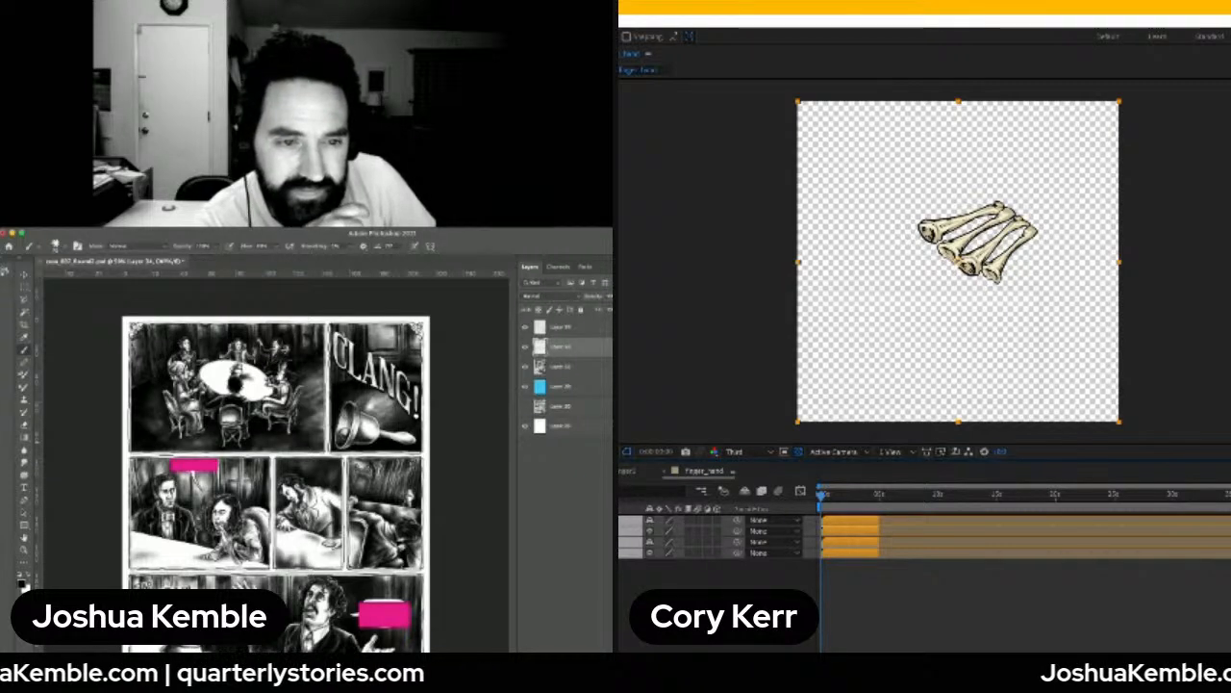
{"action": "key", "text": "shift+Escape"}
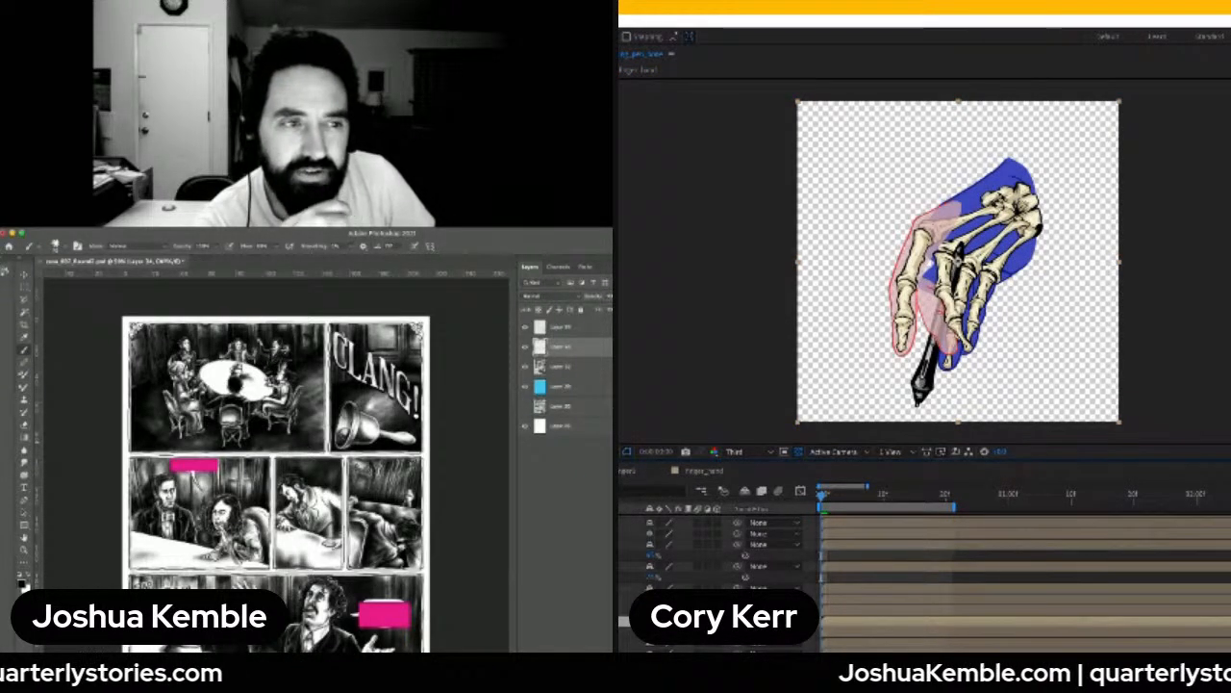
{"action": "key", "text": "ctrl+v"}
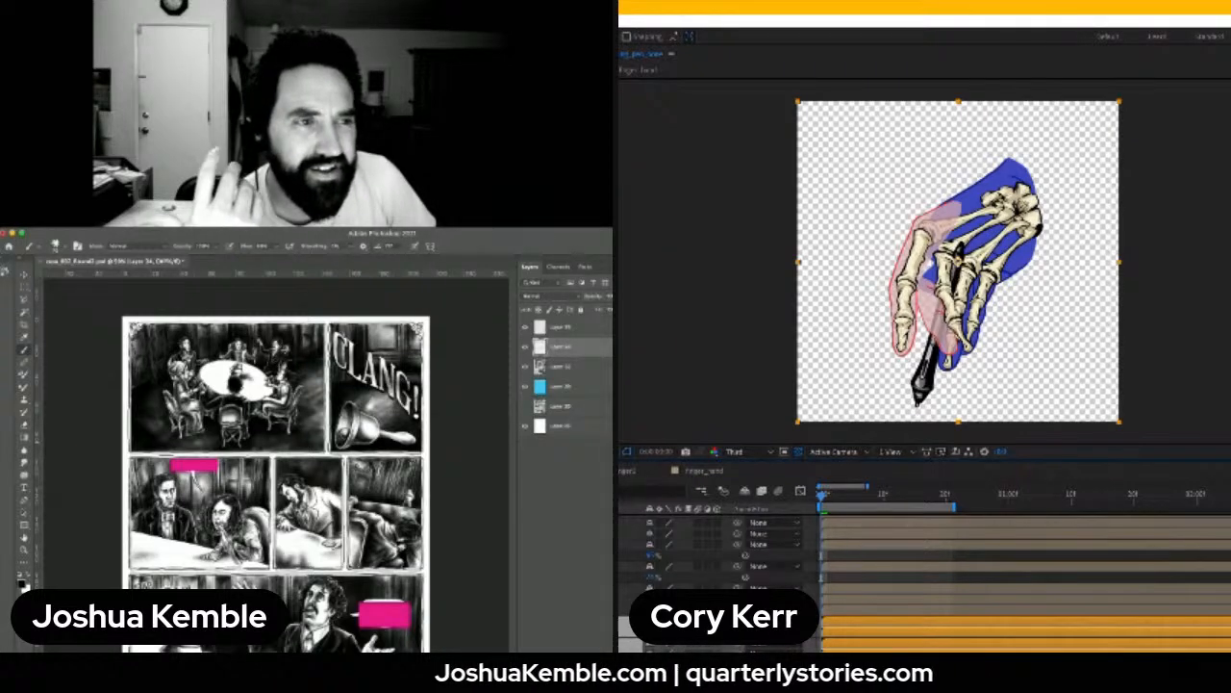
Find the pasted hand bone layer that connects to the orange finger, and enlarge the timeline area to fit more layers
{"action": "mouse_move", "coordinate": [823, 502]}
{"action": "left_mouse_down"}
{"action": "mouse_move", "coordinate": [891, 496]}
{"action": "mouse_move", "coordinate": [813, 506]}
{"action": "mouse_move", "coordinate": [906, 492]}
{"action": "mouse_move", "coordinate": [801, 500]}
{"action": "left_mouse_up"}
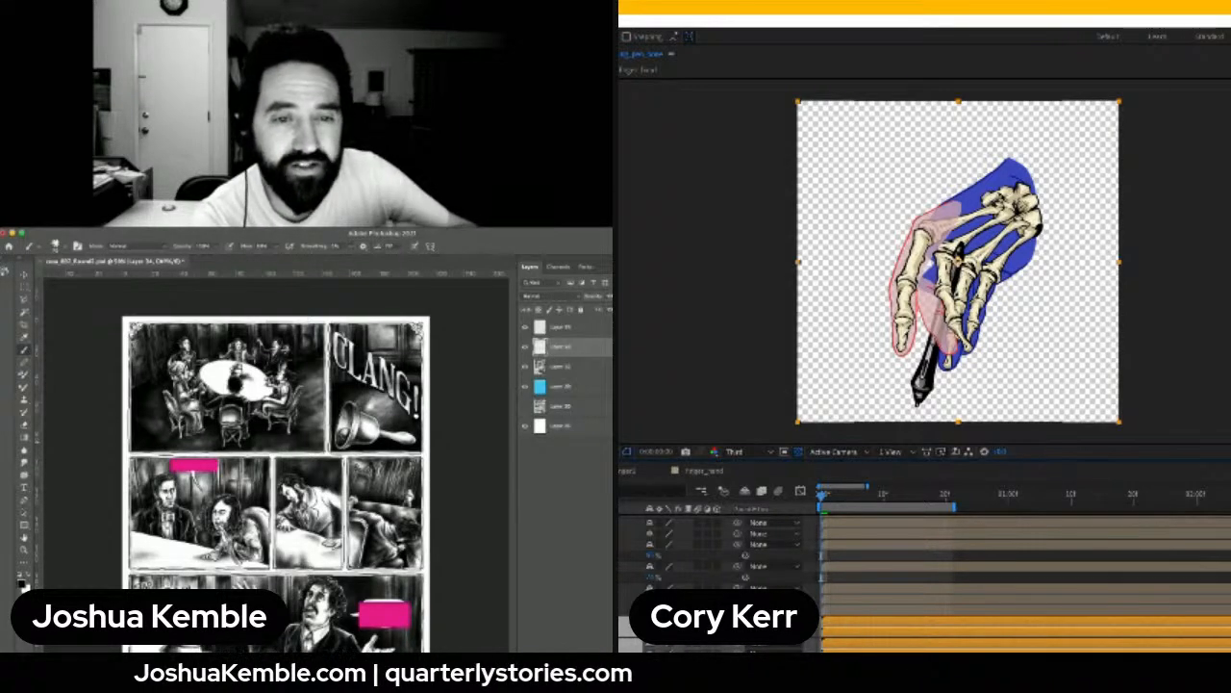
{"action": "scroll", "coordinate": [926, 581], "scroll_direction": "up", "scroll_amount": 5}
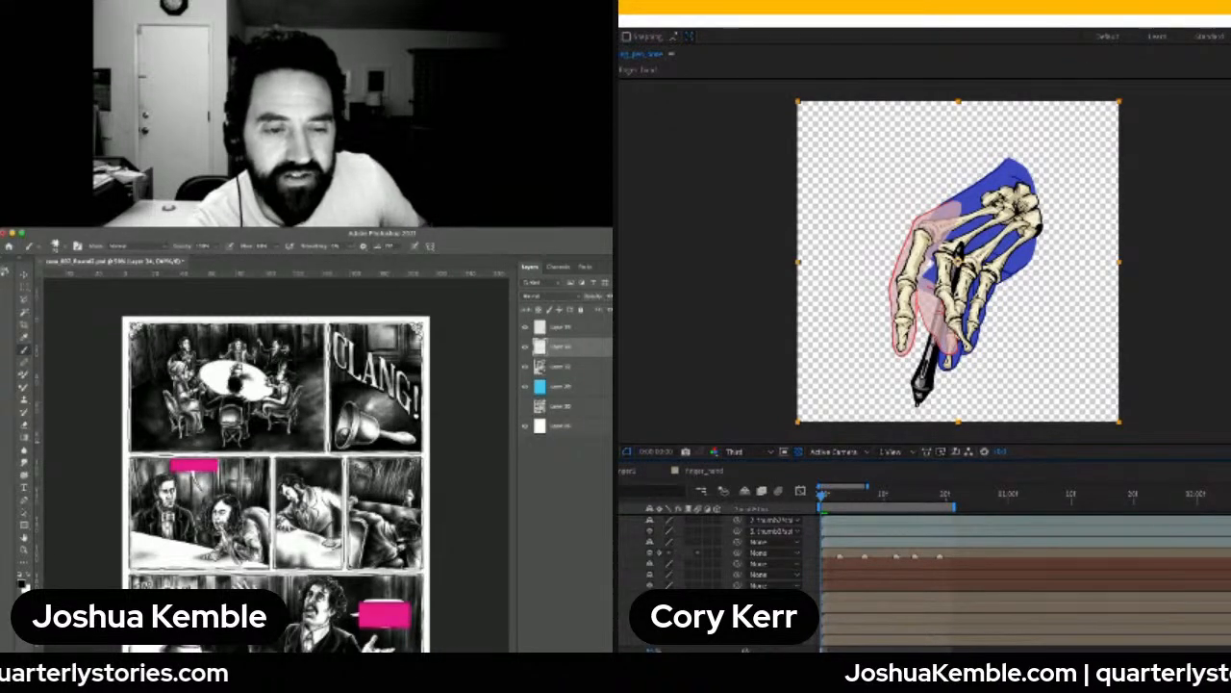
{"action": "scroll", "coordinate": [962, 567], "scroll_direction": "down", "scroll_amount": 5}
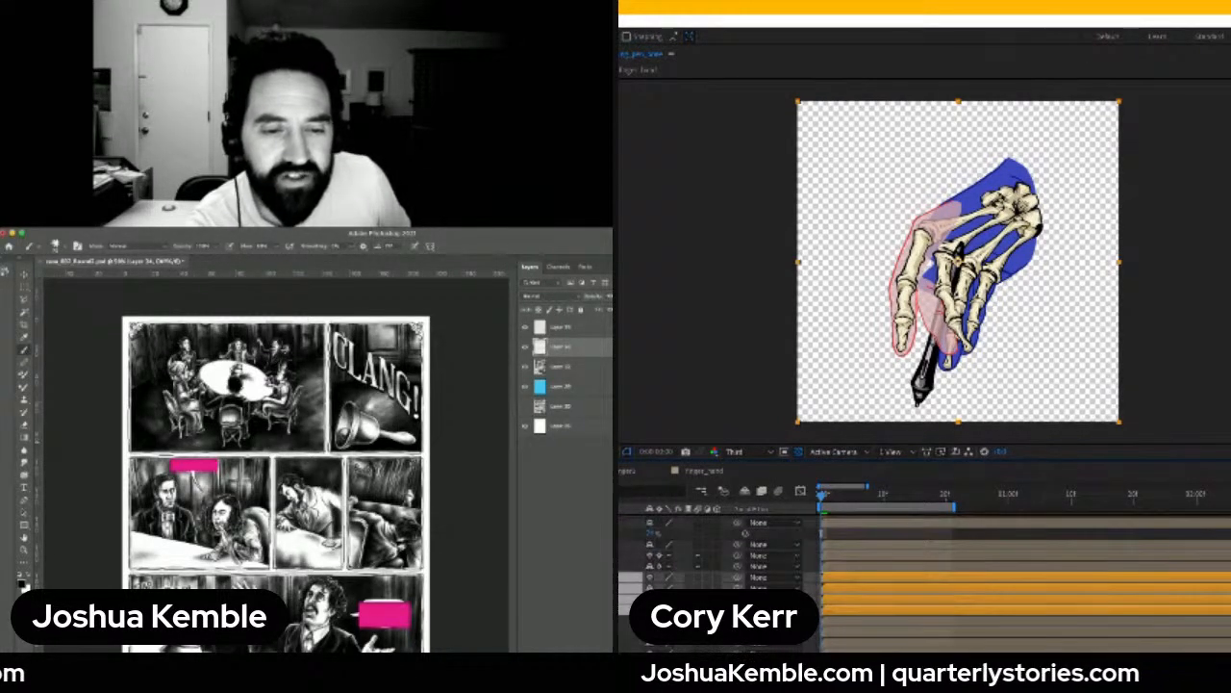
{"action": "left_click", "coordinate": [624, 621]}
{"action": "left_click", "coordinate": [630, 577]}
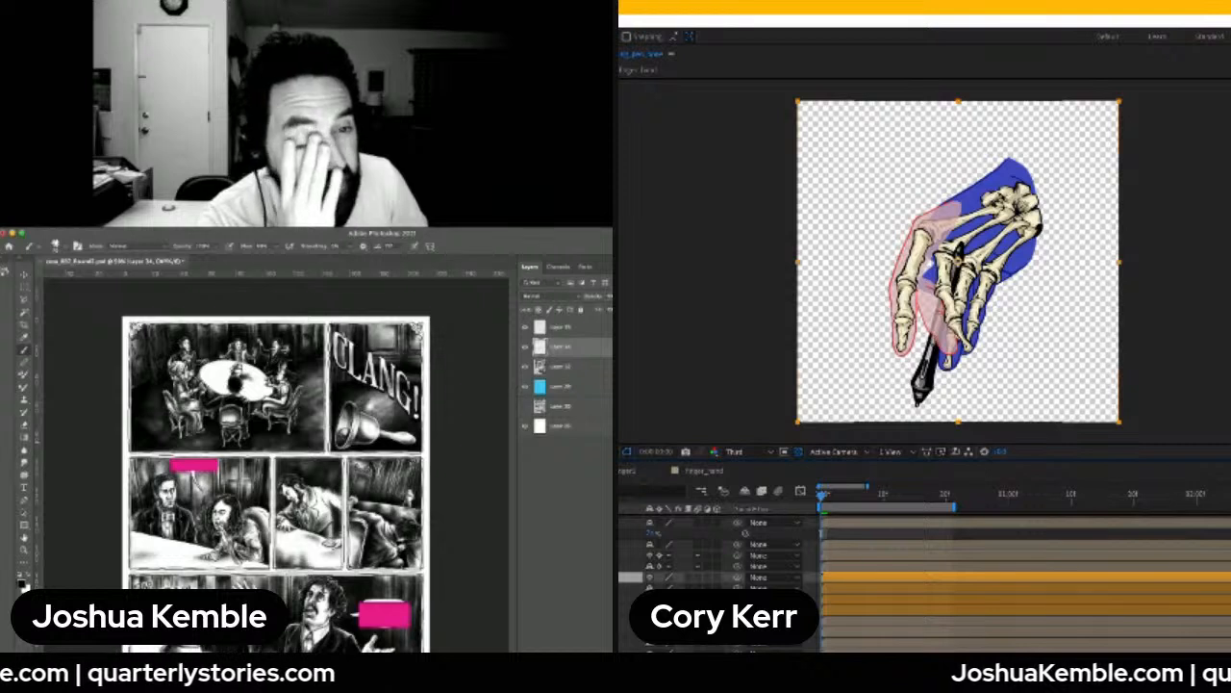
{"action": "left_click", "coordinate": [626, 598]}
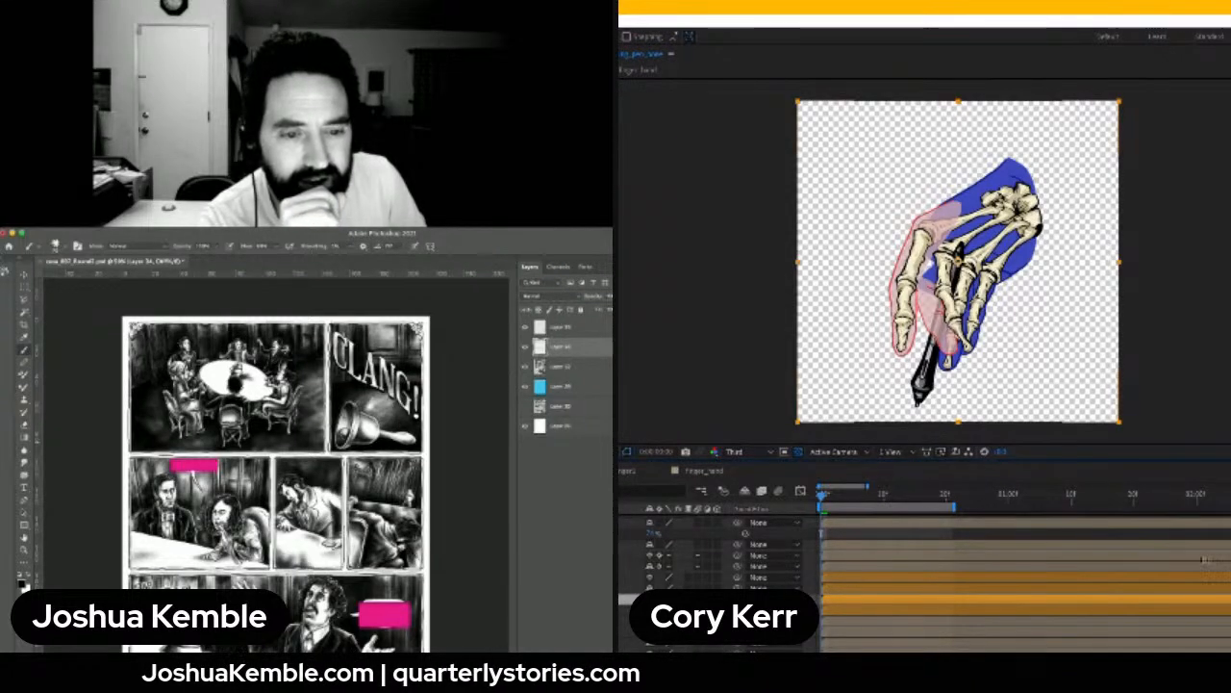
{"action": "scroll", "coordinate": [924, 577], "scroll_direction": "up", "scroll_amount": 5}
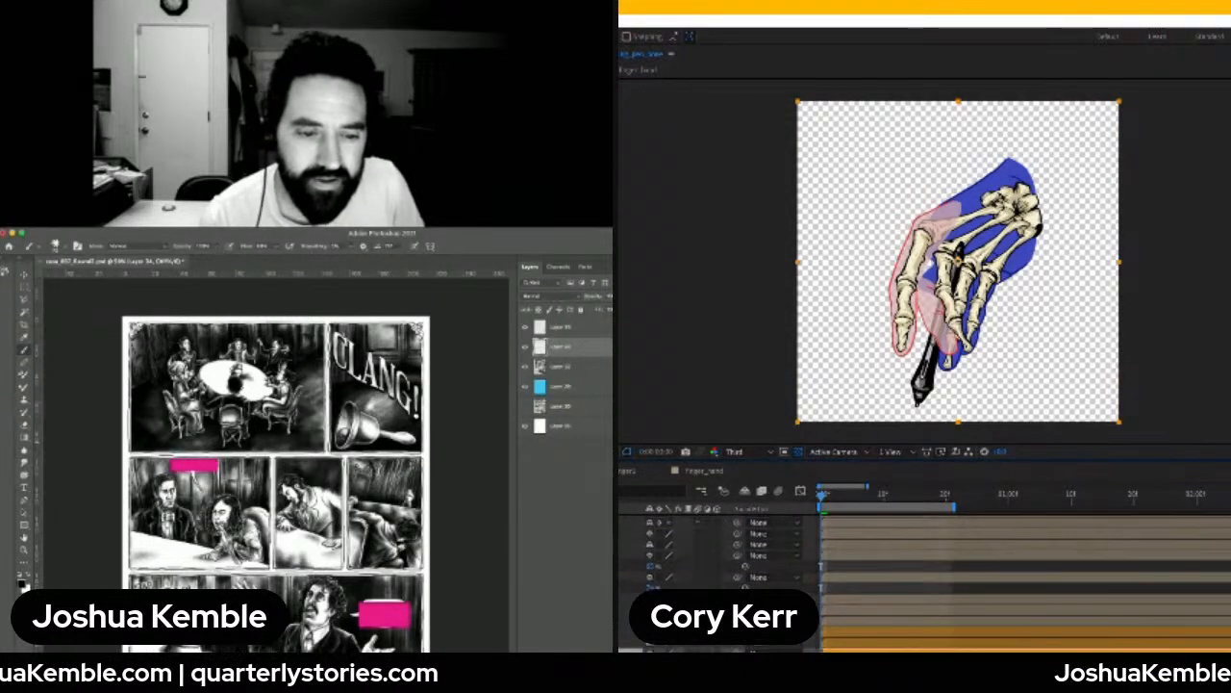
{"action": "left_click_drag", "start_coordinate": [1025, 461], "coordinate": [1026, 395]}
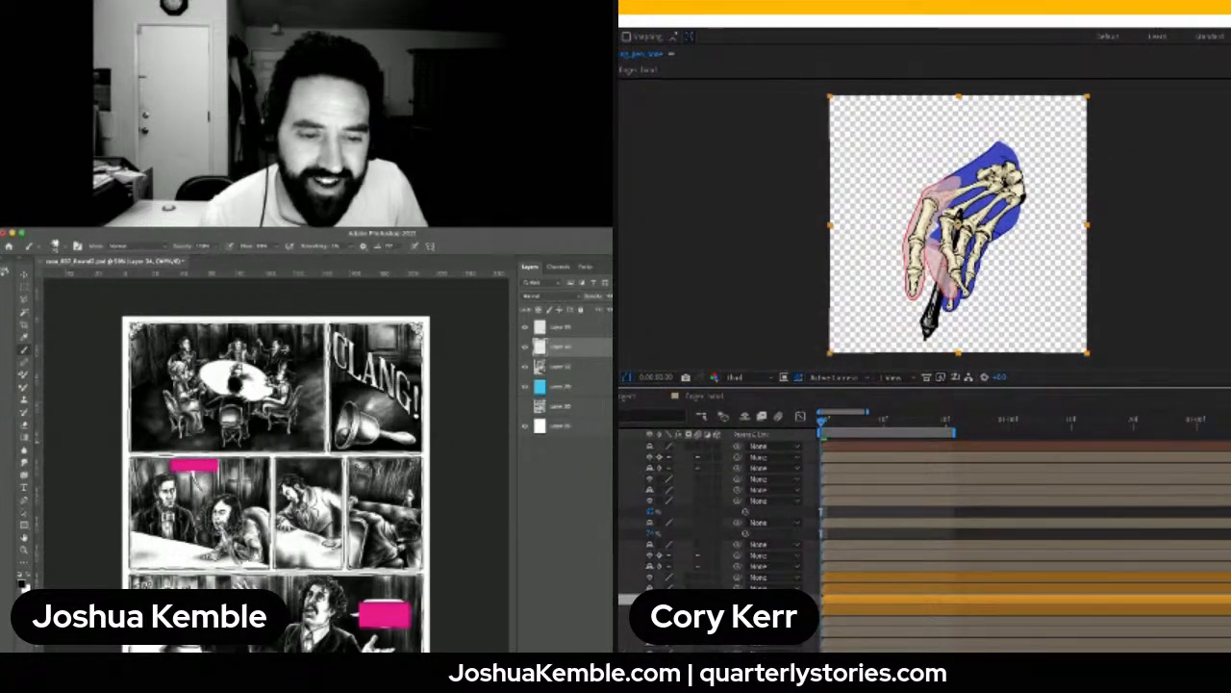
Parent the three orange finger bones in a chain, attaching the base bone to the connecting pasted hand bone
{"action": "scroll", "coordinate": [1024, 539], "scroll_direction": "up", "scroll_amount": 2}
{"action": "scroll", "coordinate": [1025, 539], "scroll_direction": "down", "scroll_amount": 1}
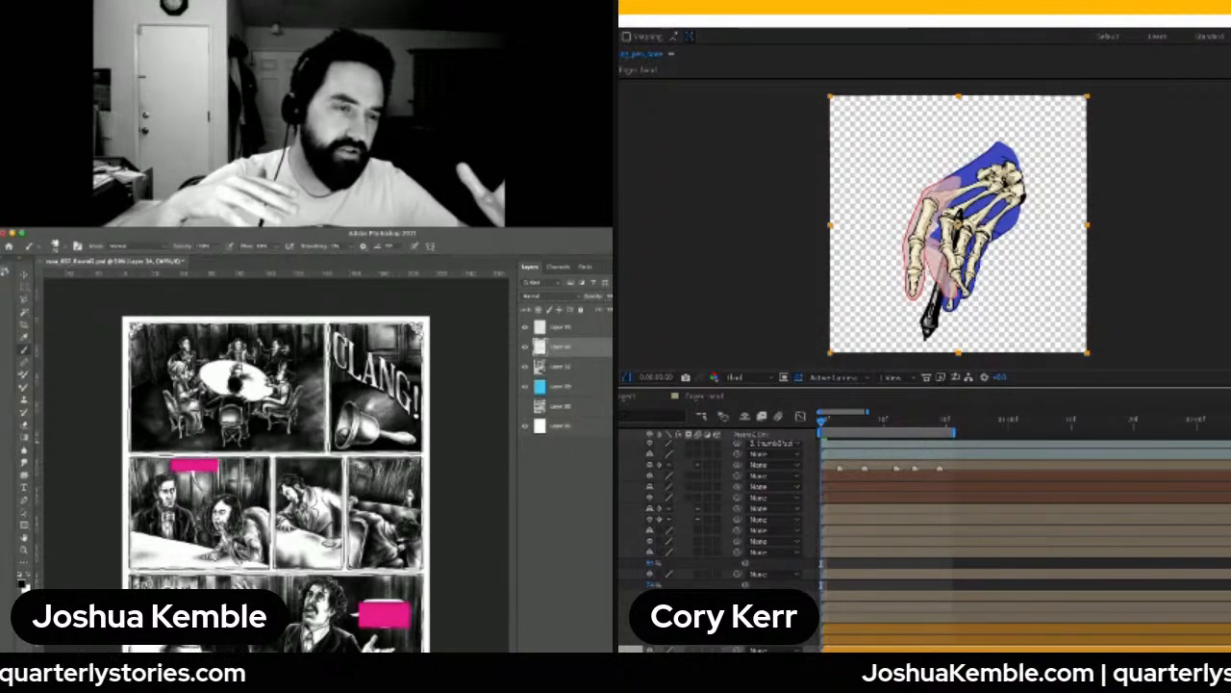
{"action": "left_click_drag", "start_coordinate": [738, 497], "coordinate": [619, 592]}
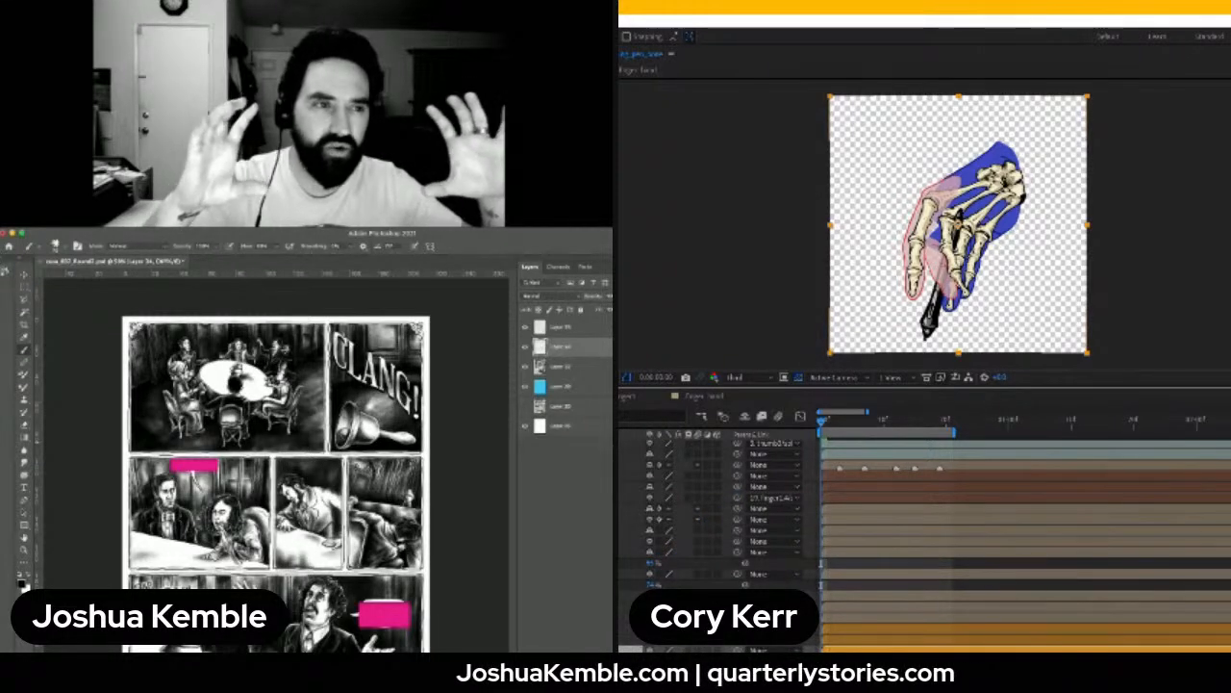
{"action": "left_click", "coordinate": [631, 487]}
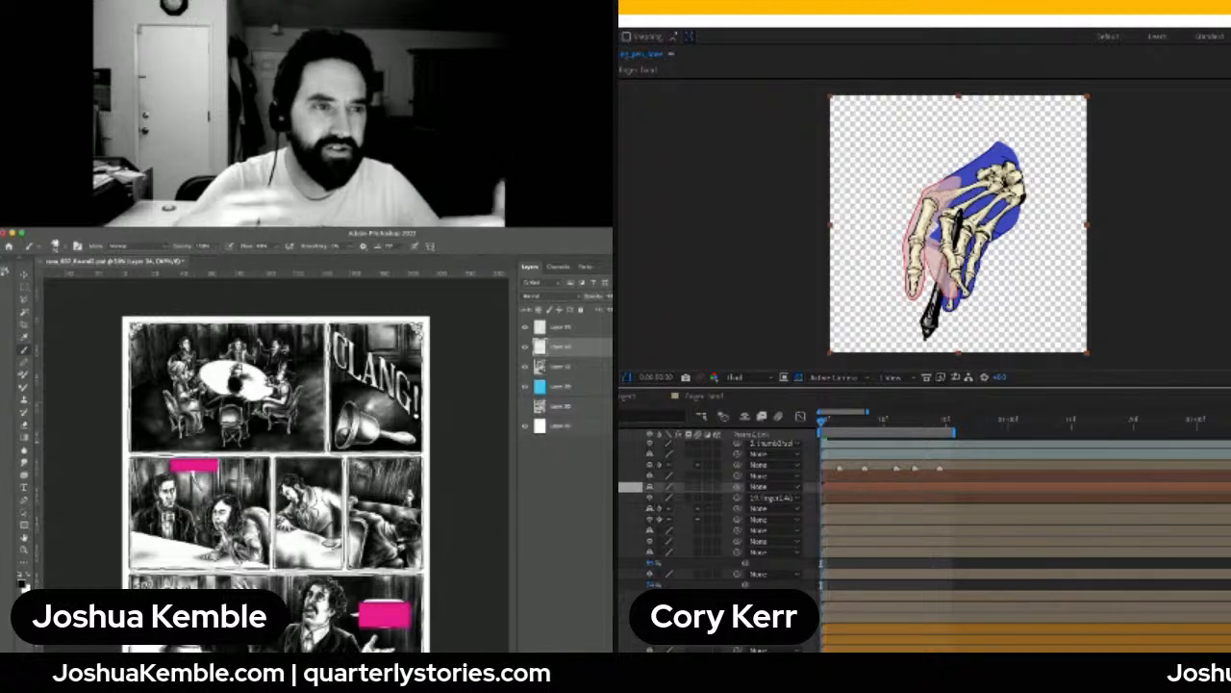
{"action": "left_click_drag", "start_coordinate": [688, 491], "coordinate": [627, 488]}
{"action": "left_click", "coordinate": [633, 478]}
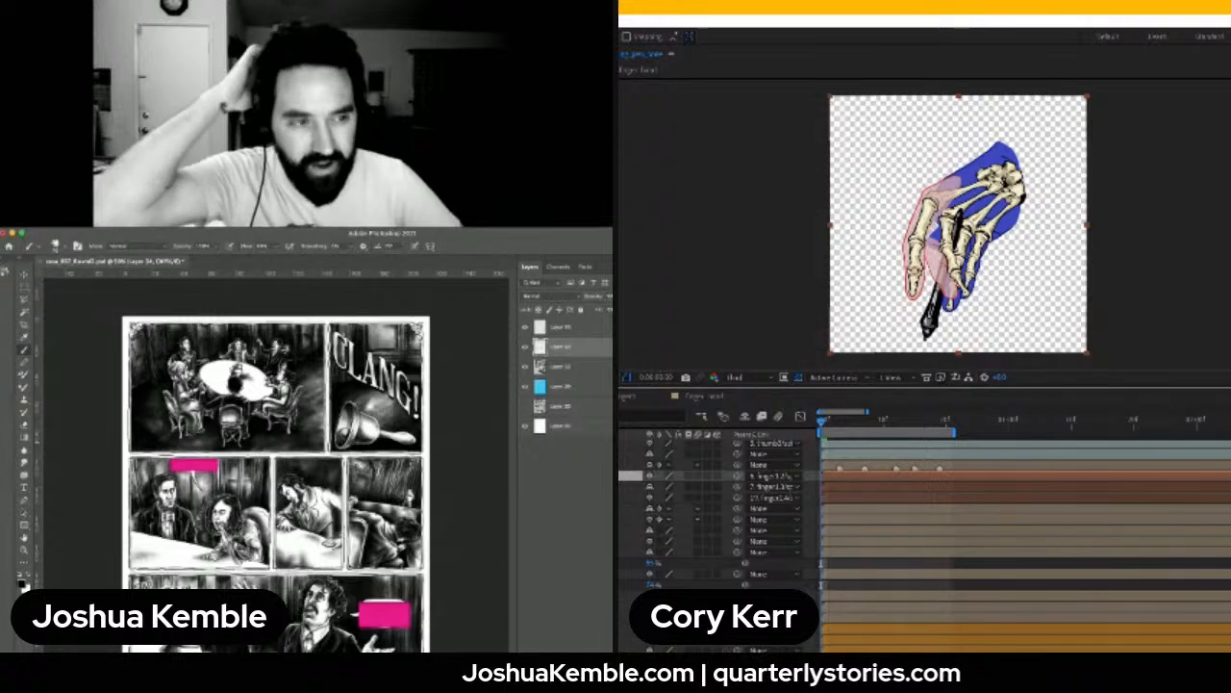
Add starting rotation keyframes at frame 0 to the three orange finger bones and their parent hand bone
{"action": "left_click", "coordinate": [629, 498], "text": "shift"}
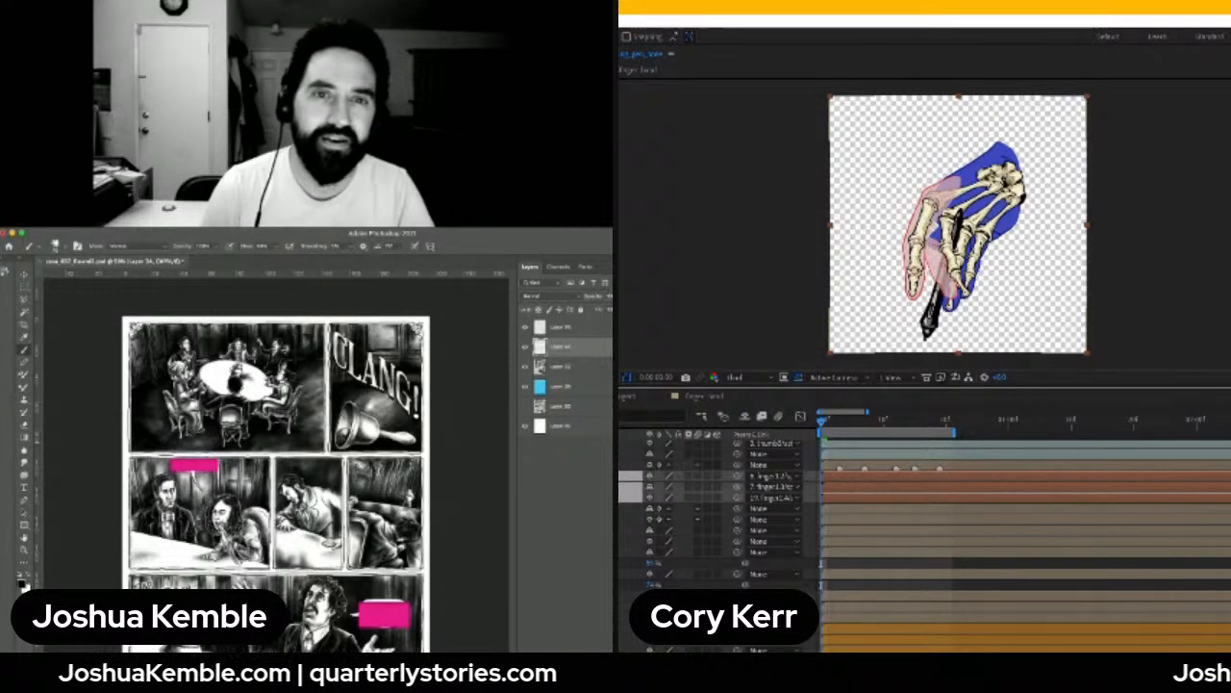
{"action": "key", "text": "r"}
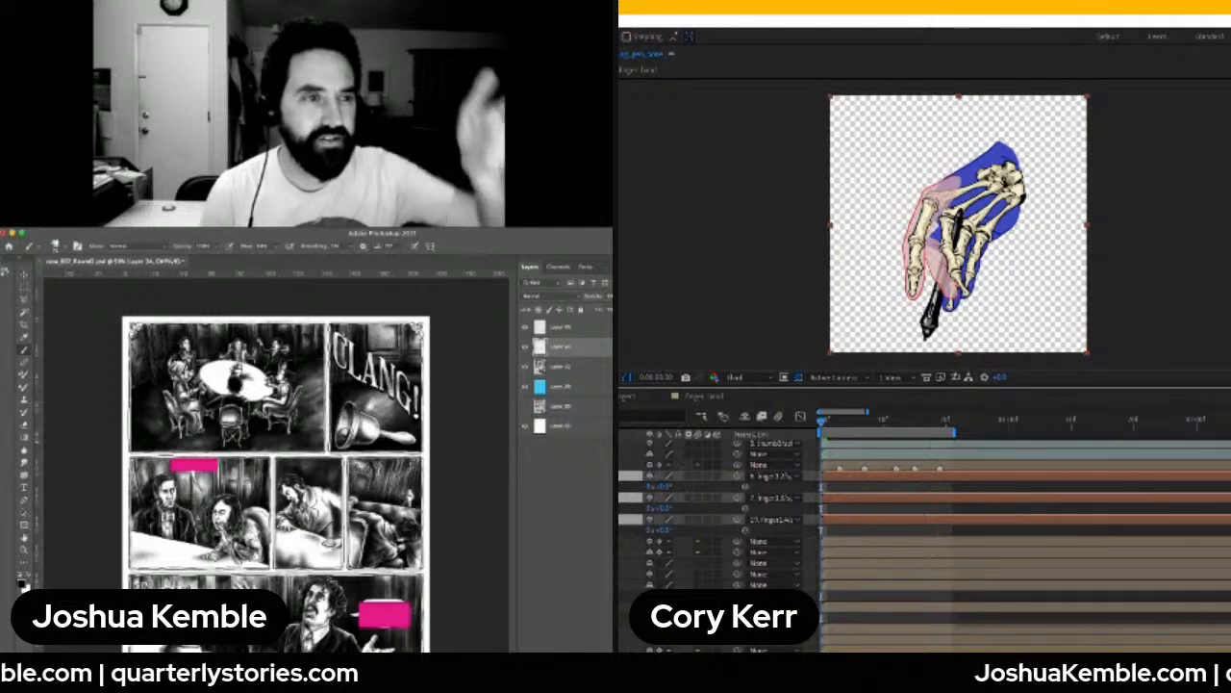
{"action": "key", "text": "alt+shift+r"}
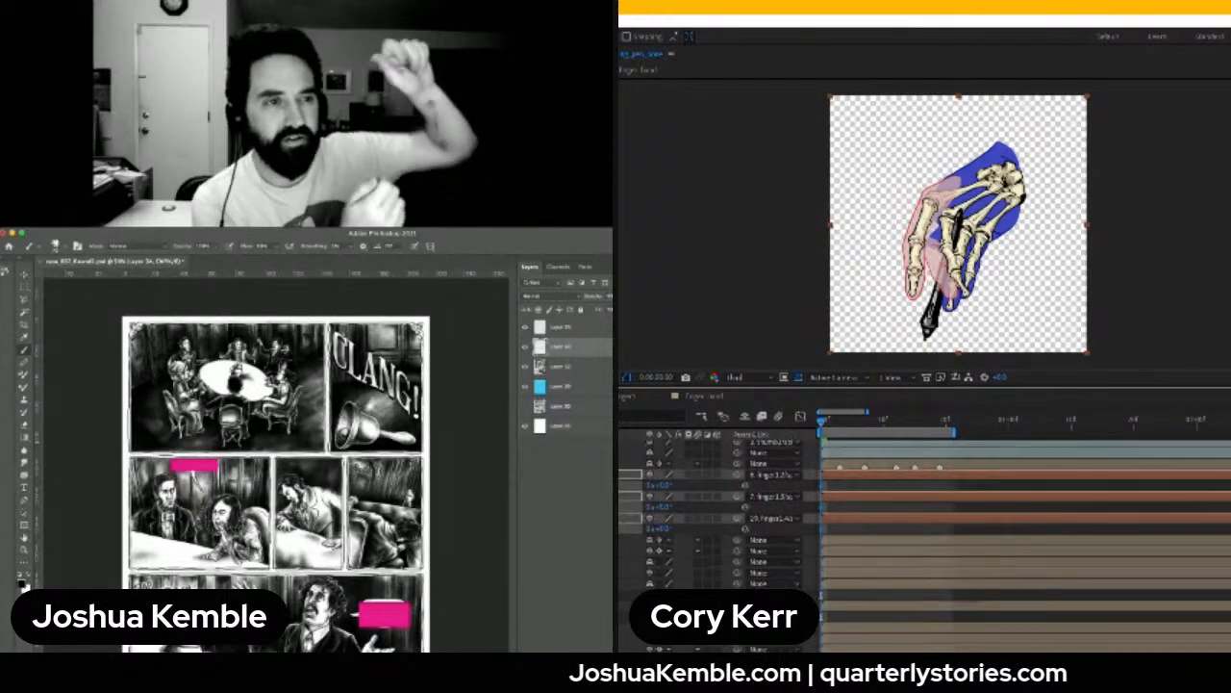
{"action": "scroll", "coordinate": [923, 544], "scroll_direction": "down", "scroll_amount": 4}
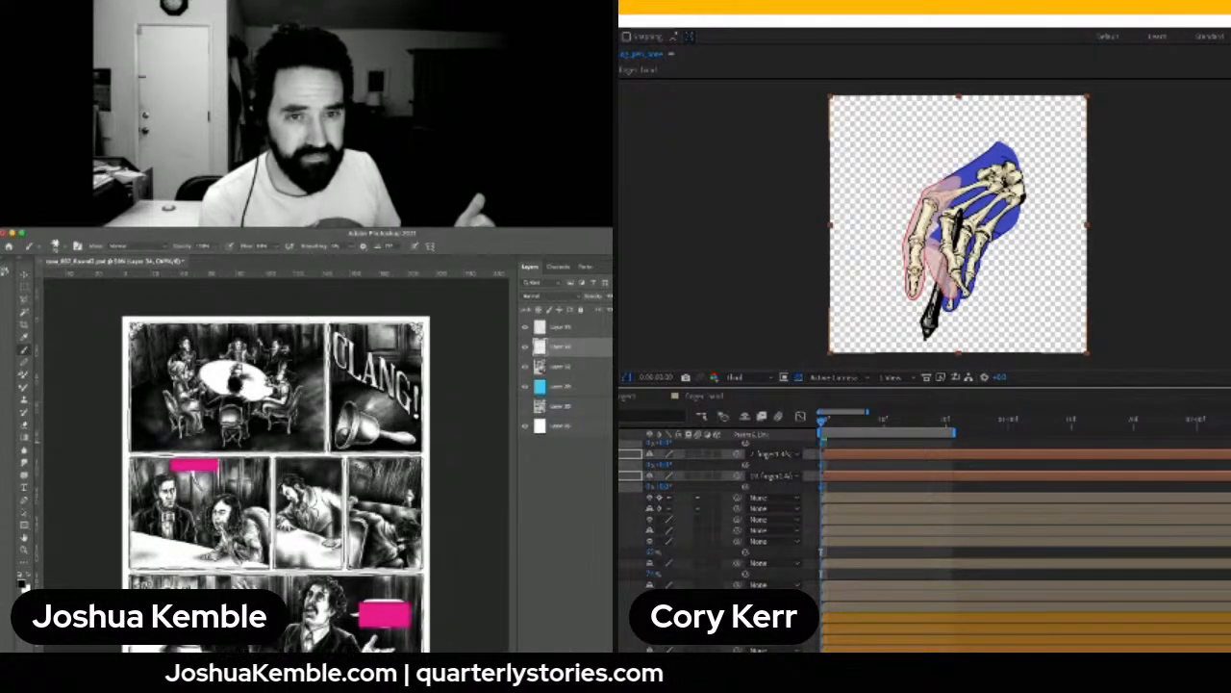
{"action": "left_click", "coordinate": [628, 640]}
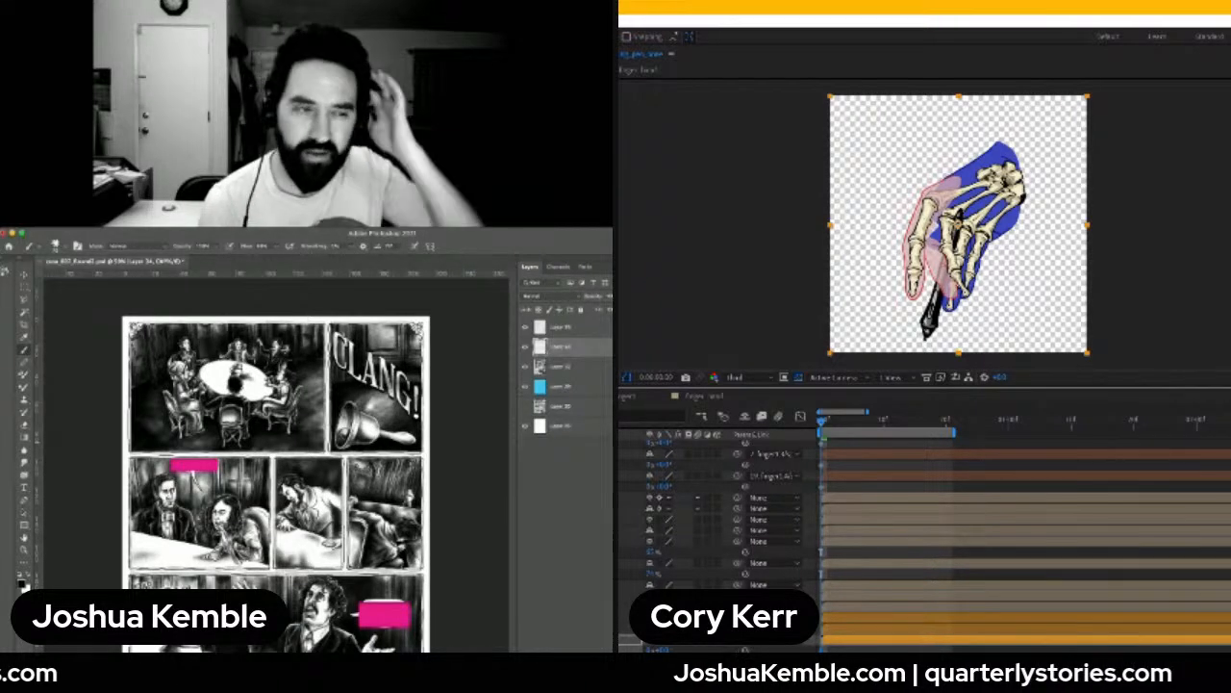
{"action": "scroll", "coordinate": [923, 543], "scroll_direction": "up", "scroll_amount": 4}
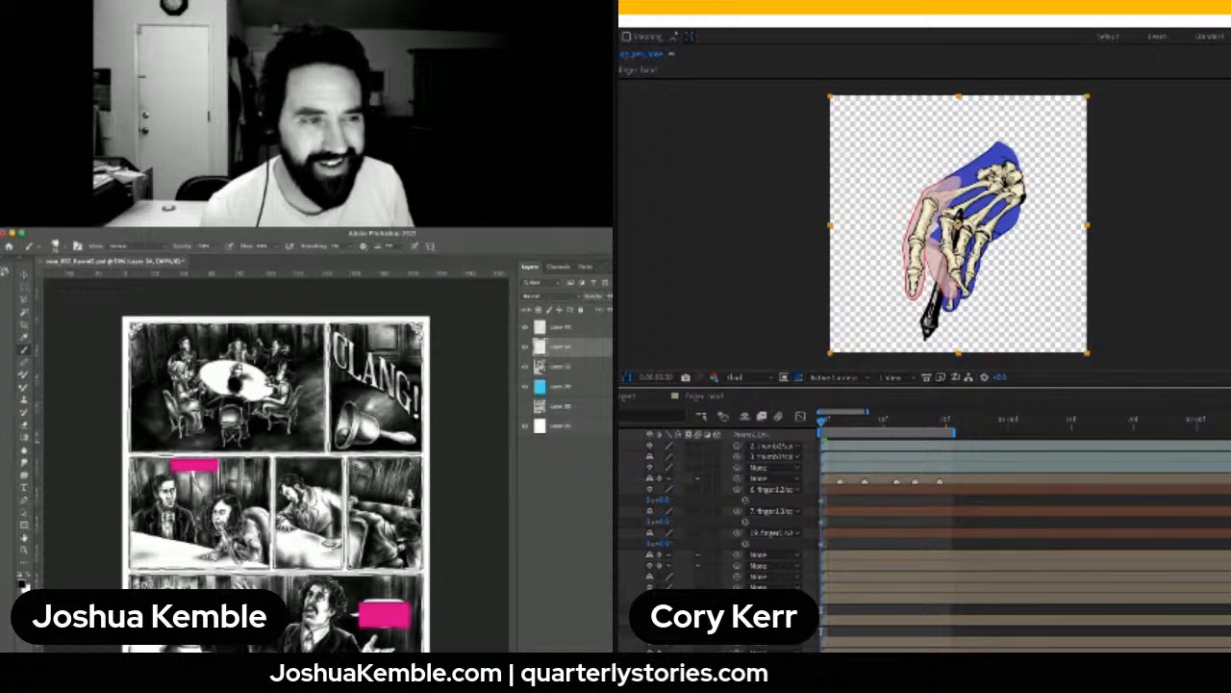
At frame 3, rotate the parent hand bone and the base orange finger bone so the finger follows the guide shape
{"action": "key", "text": "k"}
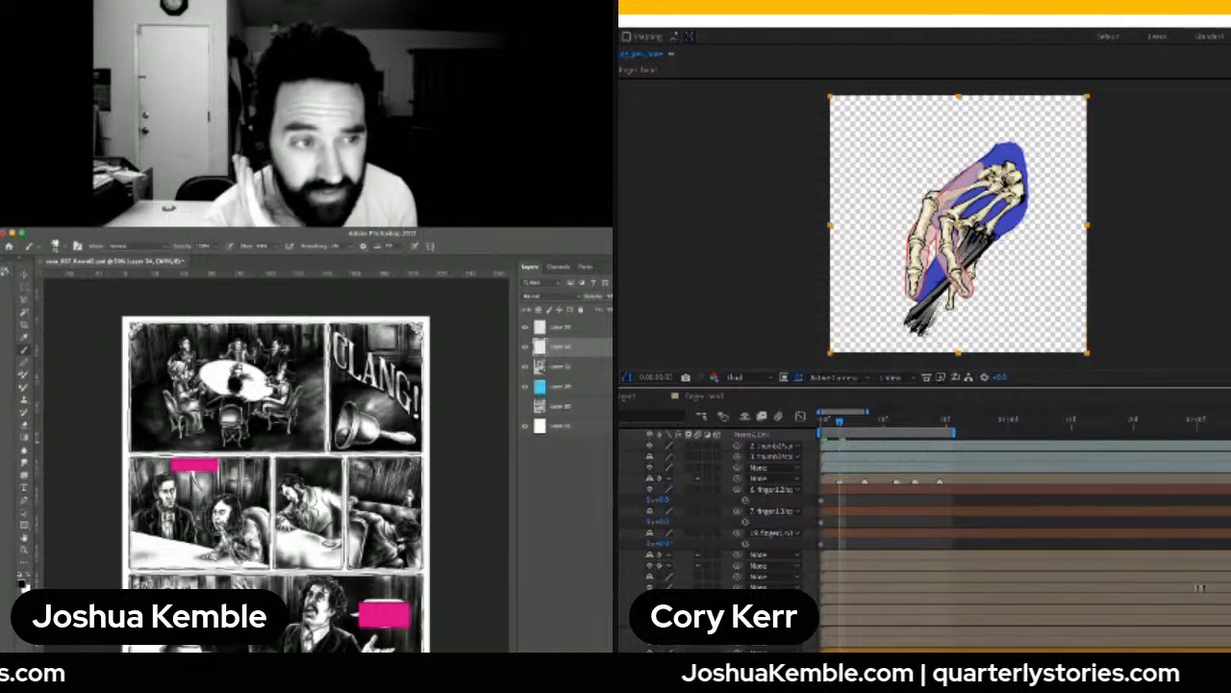
{"action": "scroll", "coordinate": [924, 510], "scroll_direction": "down", "scroll_amount": 3}
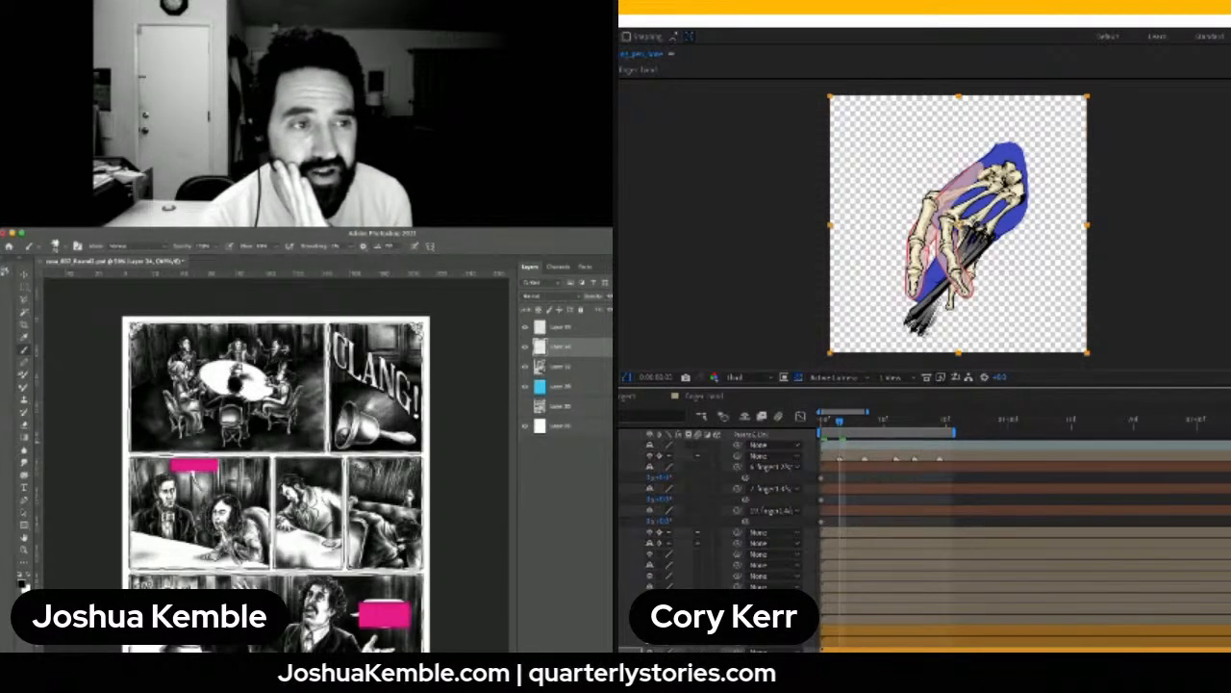
{"action": "key", "text": "ctrl+shift+a"}
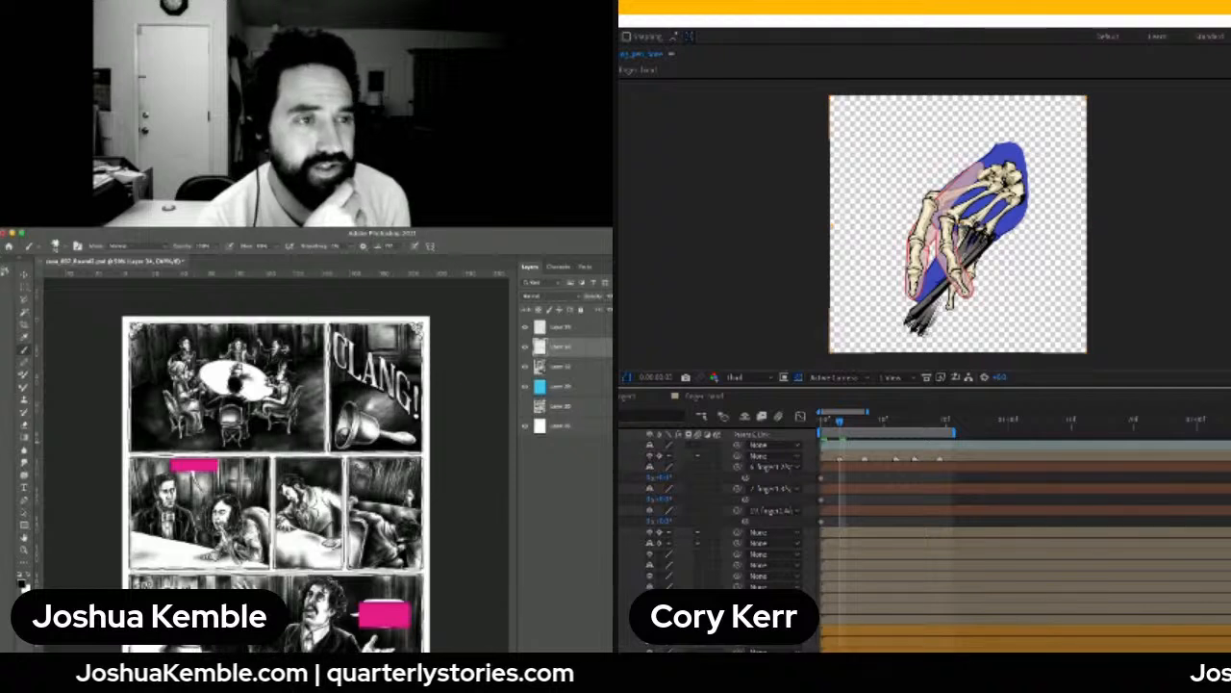
{"action": "left_click_drag", "start_coordinate": [917, 274], "coordinate": [904, 269]}
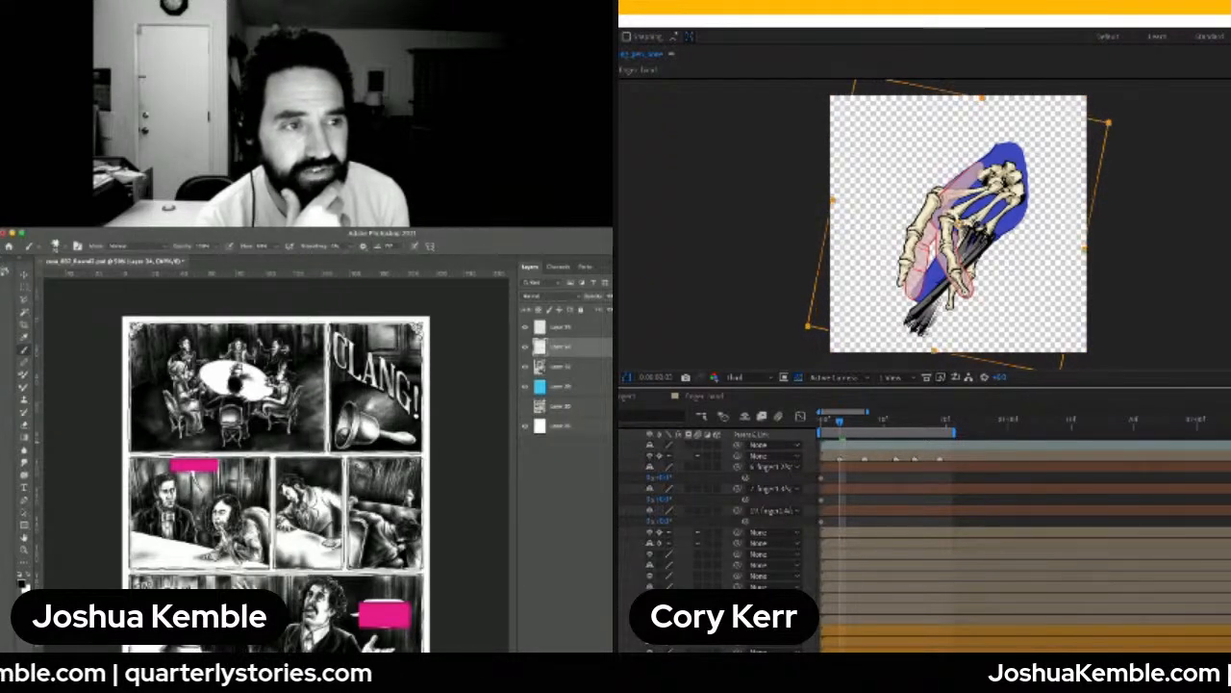
{"action": "key", "text": "ctrl+z"}
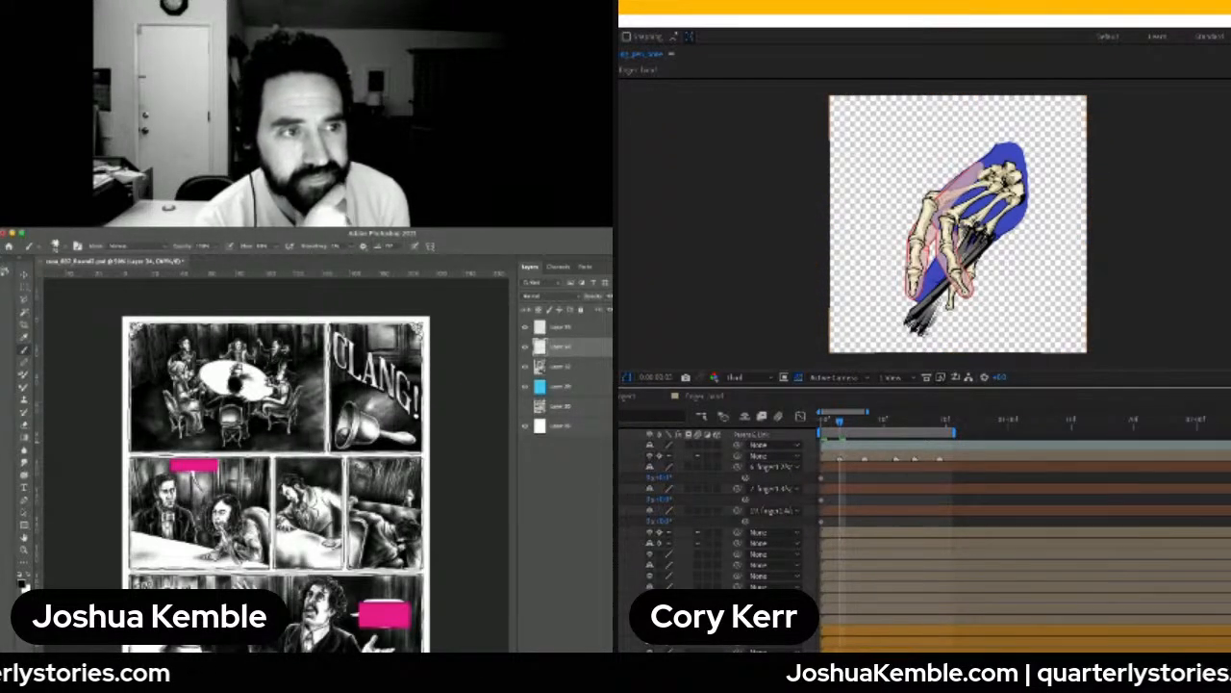
{"action": "left_click", "coordinate": [935, 271]}
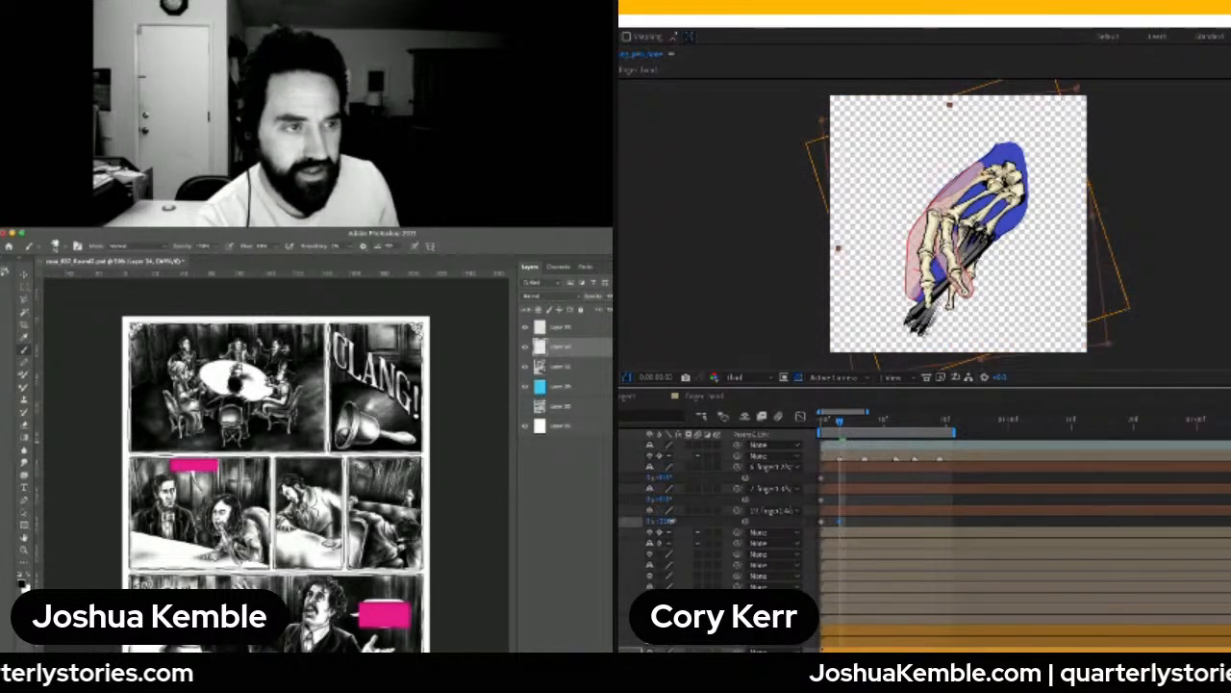
{"action": "left_click_drag", "start_coordinate": [677, 520], "coordinate": [677, 524]}
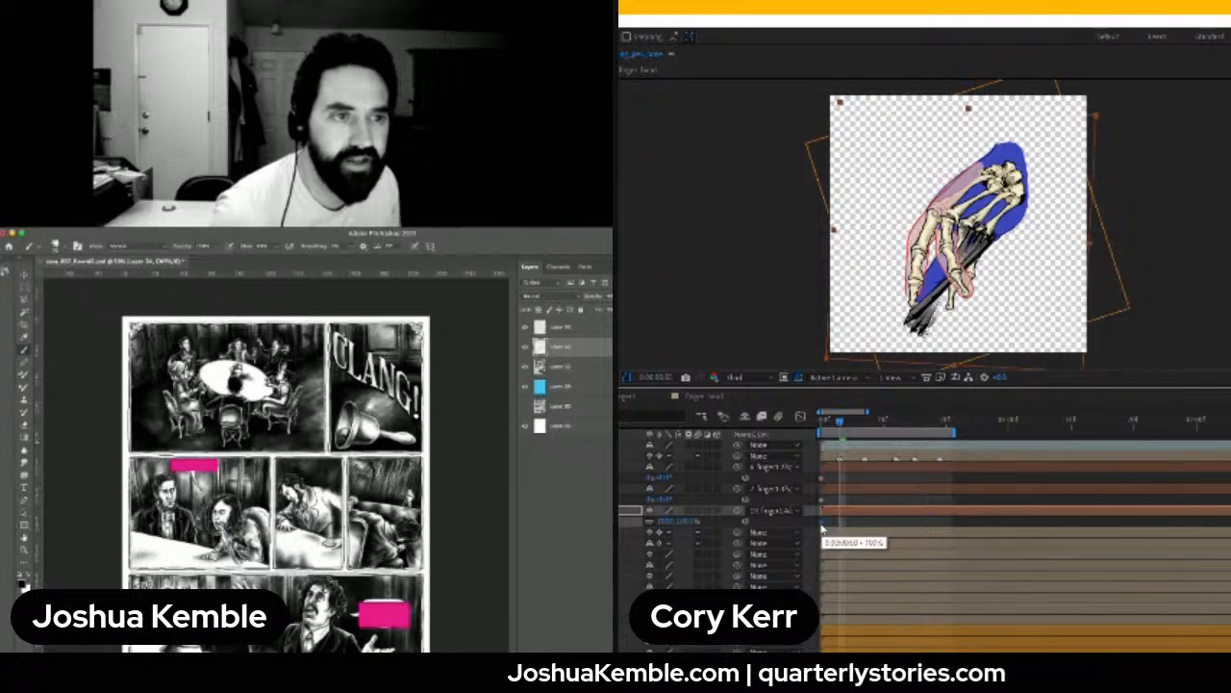
Adjust the base orange finger bone's scale at frame 3 to fit the guide, and display its scale and rotation keyframes
{"action": "left_click", "coordinate": [650, 522]}
{"action": "left_click_drag", "start_coordinate": [664, 521], "coordinate": [666, 521]}
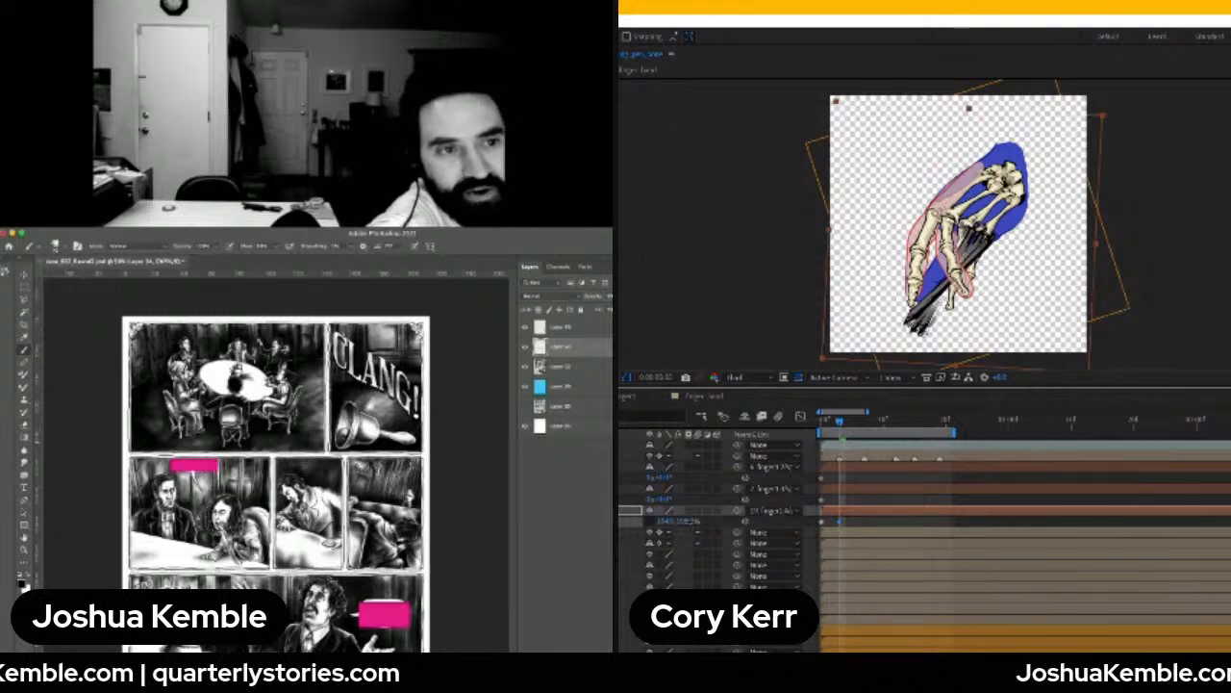
{"action": "left_click_drag", "start_coordinate": [687, 521], "coordinate": [679, 522]}
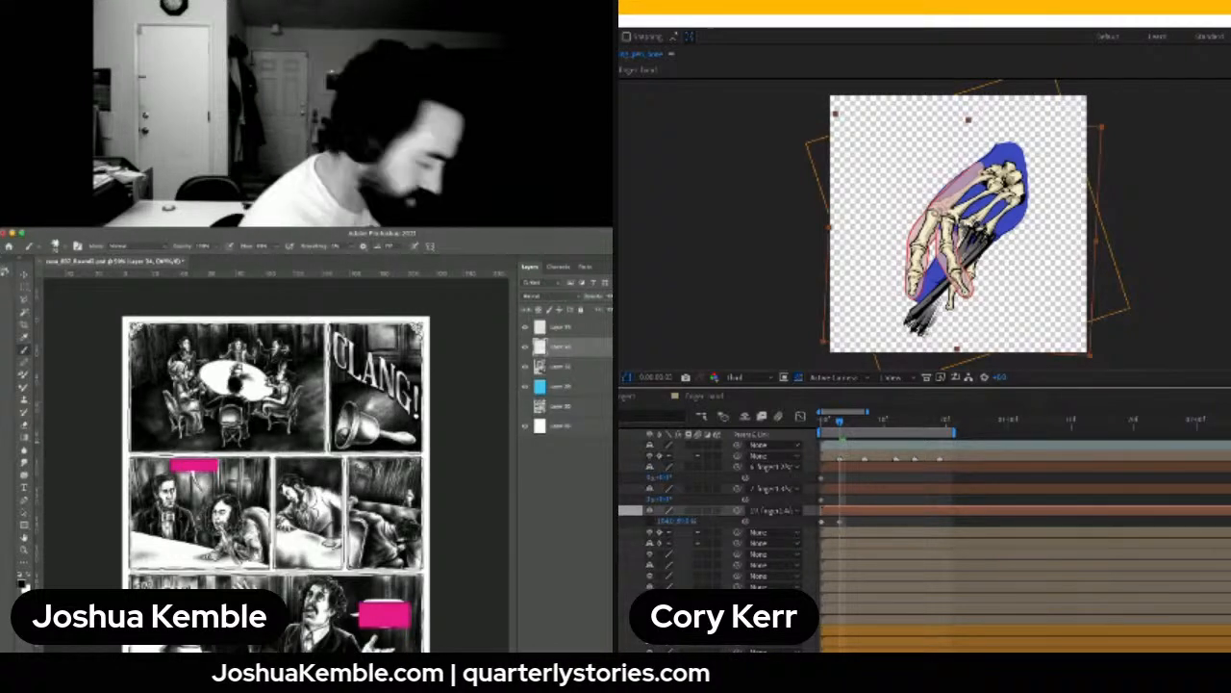
{"action": "key", "text": "s"}
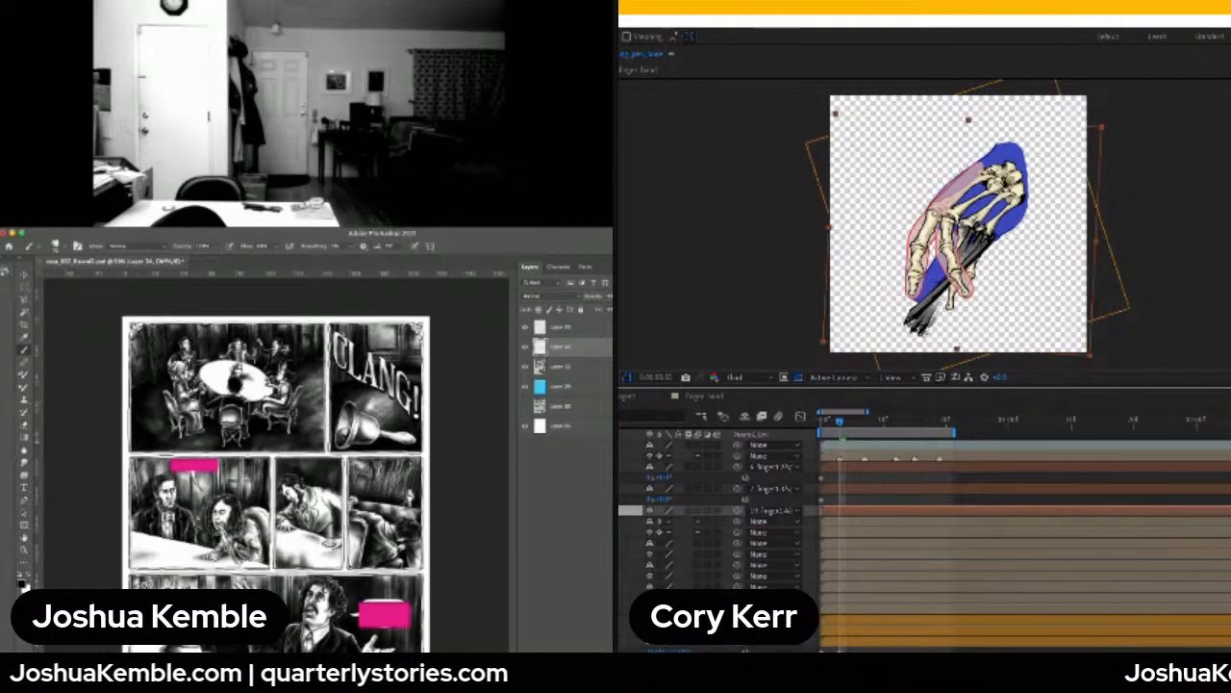
{"action": "key", "text": "r"}
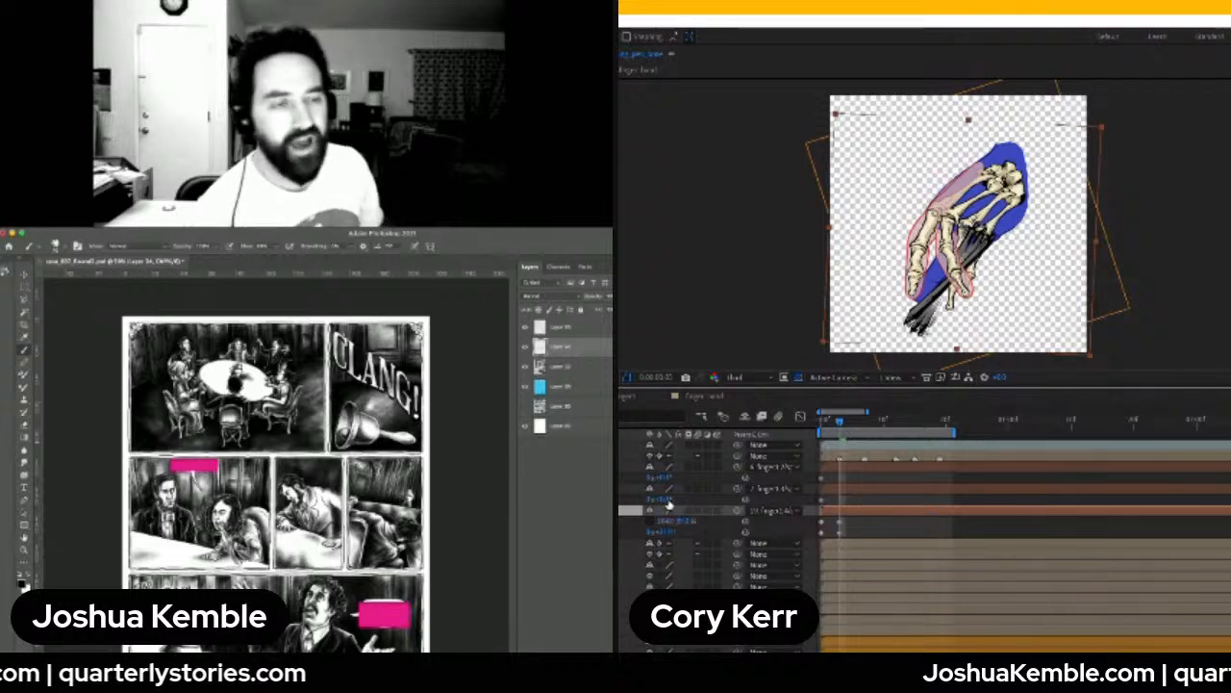
Rotate the other two orange finger bones at frame 3 to line up with the guide finger
{"action": "left_click_drag", "start_coordinate": [665, 501], "coordinate": [620, 499]}
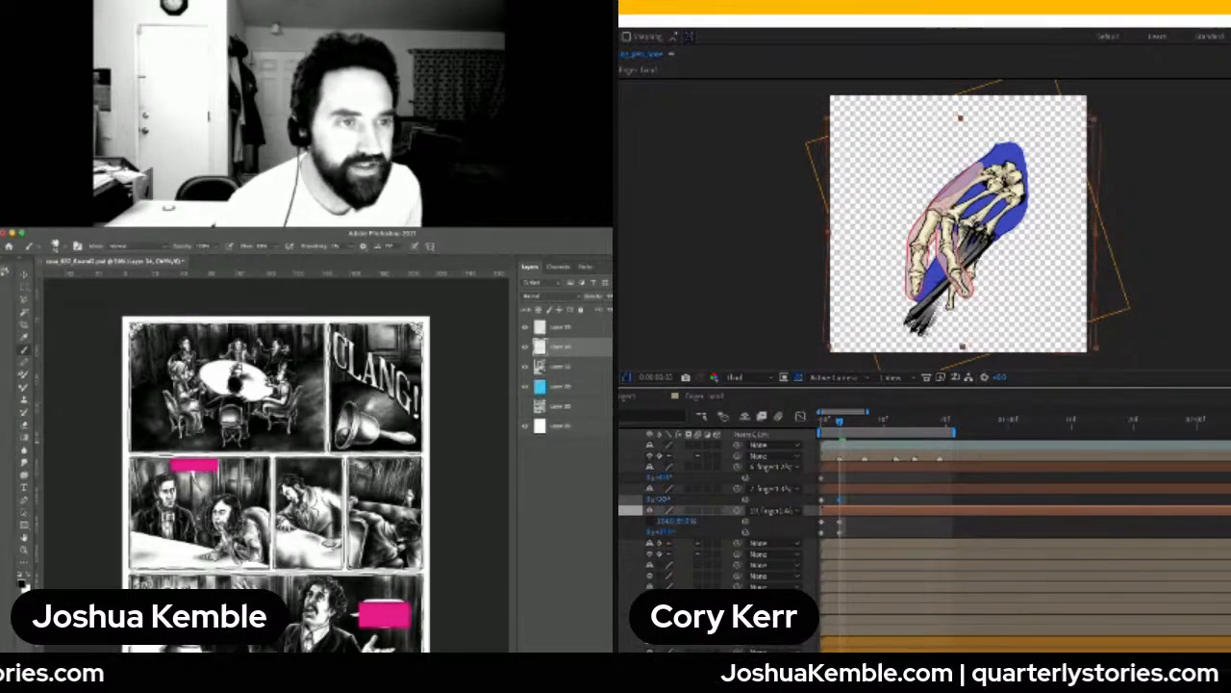
{"action": "left_click", "coordinate": [662, 481]}
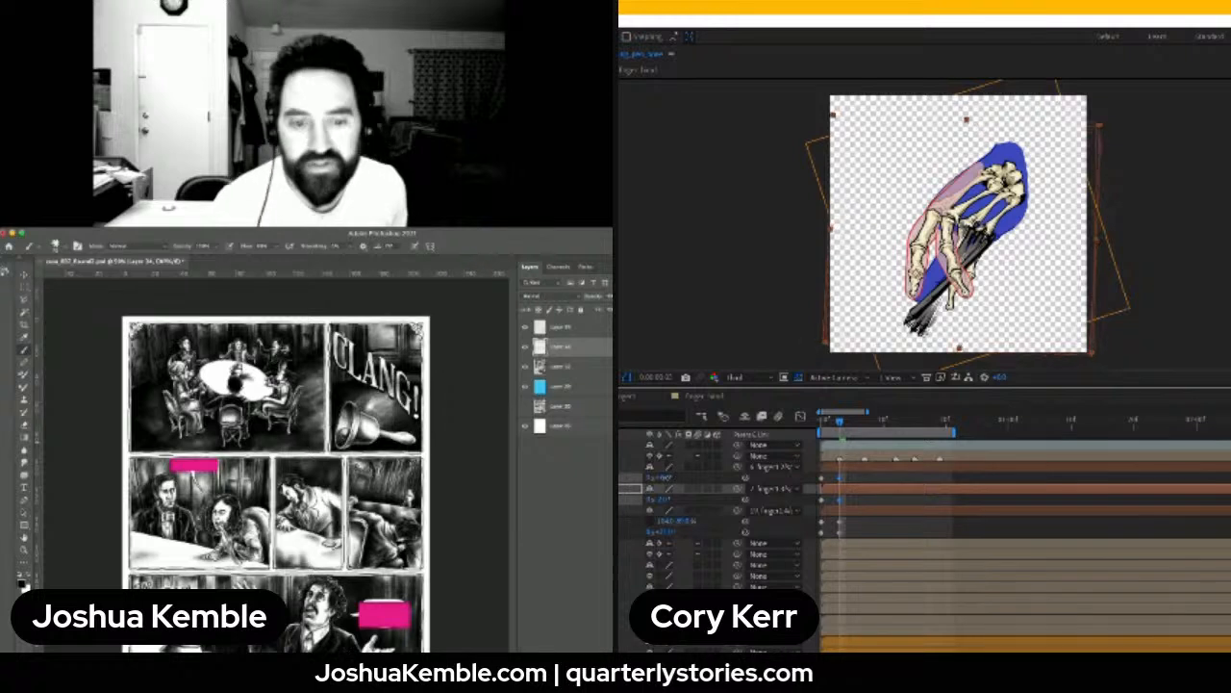
{"action": "left_click", "coordinate": [662, 481]}
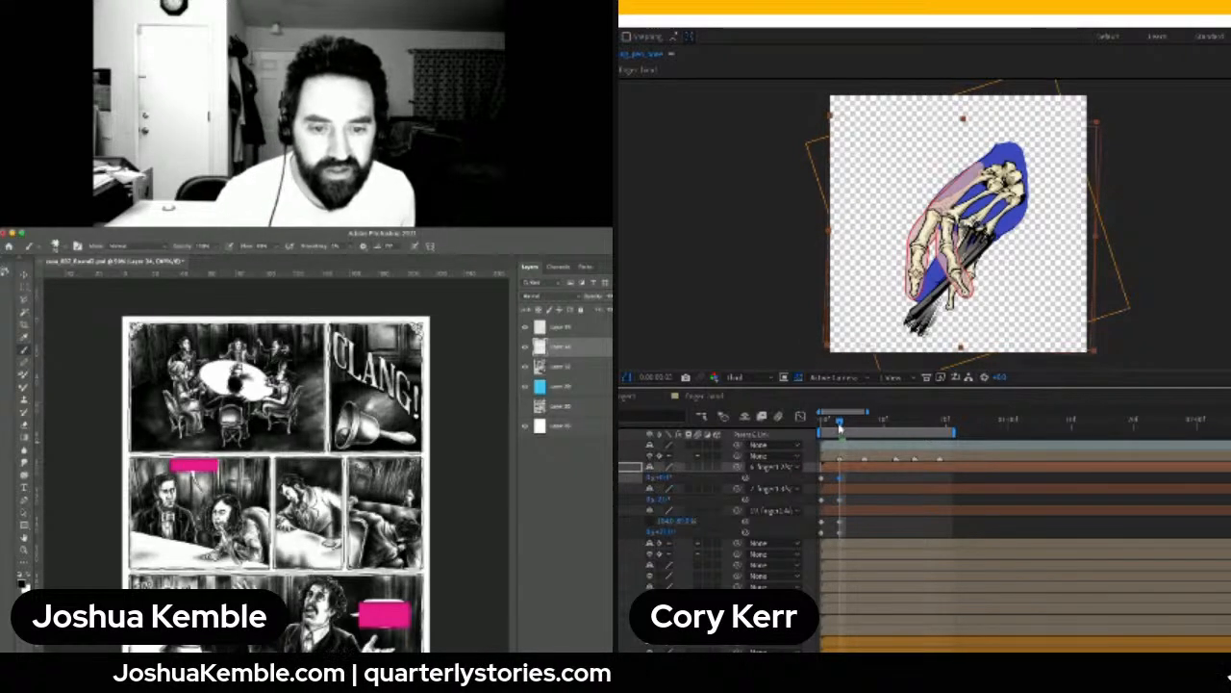
Scrub through the first seven frames to check how the finger bones move against the guide shapes
{"action": "mouse_move", "coordinate": [840, 424]}
{"action": "left_mouse_down"}
{"action": "mouse_move", "coordinate": [819, 424]}
{"action": "mouse_move", "coordinate": [835, 423]}
{"action": "left_mouse_up"}
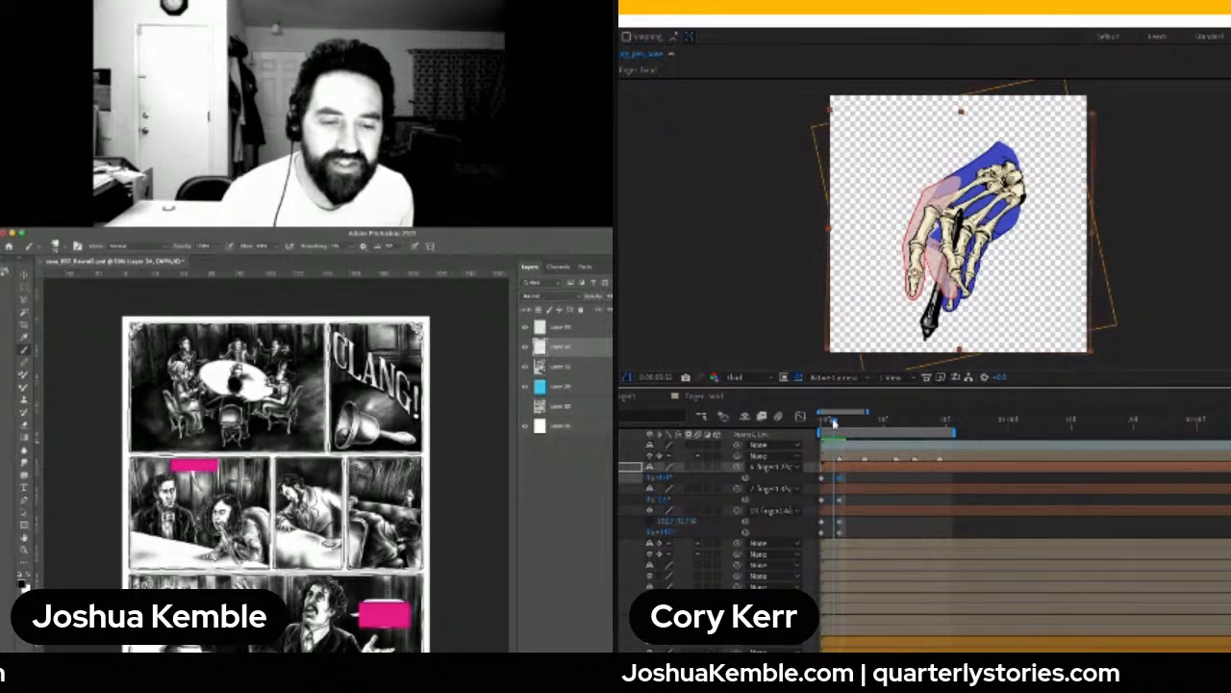
{"action": "left_click_drag", "start_coordinate": [829, 424], "coordinate": [839, 423]}
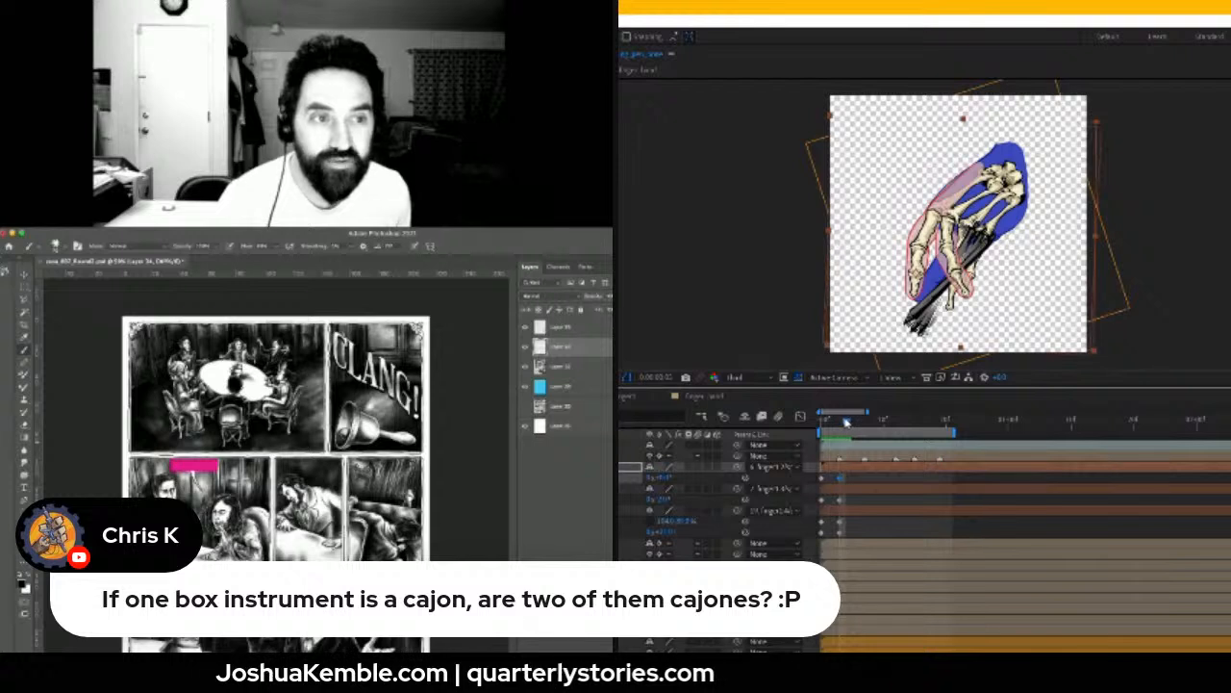
{"action": "left_click_drag", "start_coordinate": [851, 423], "coordinate": [819, 423]}
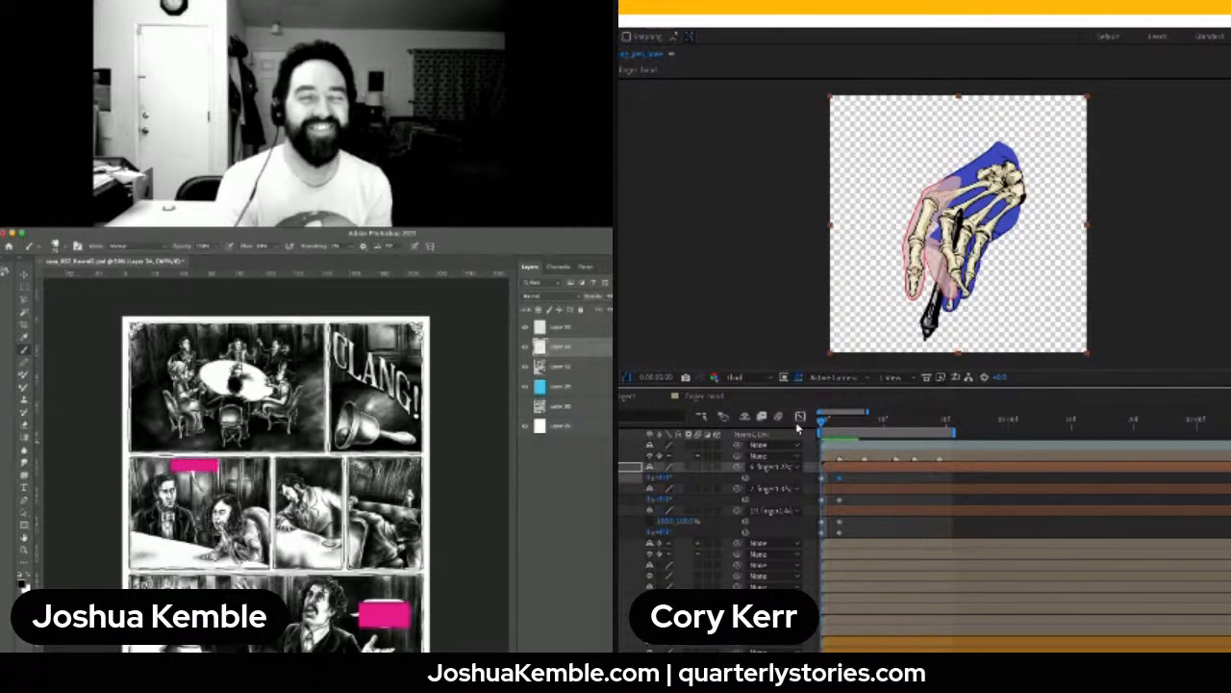
{"action": "left_click", "coordinate": [840, 430]}
{"action": "left_click_drag", "start_coordinate": [847, 430], "coordinate": [869, 427]}
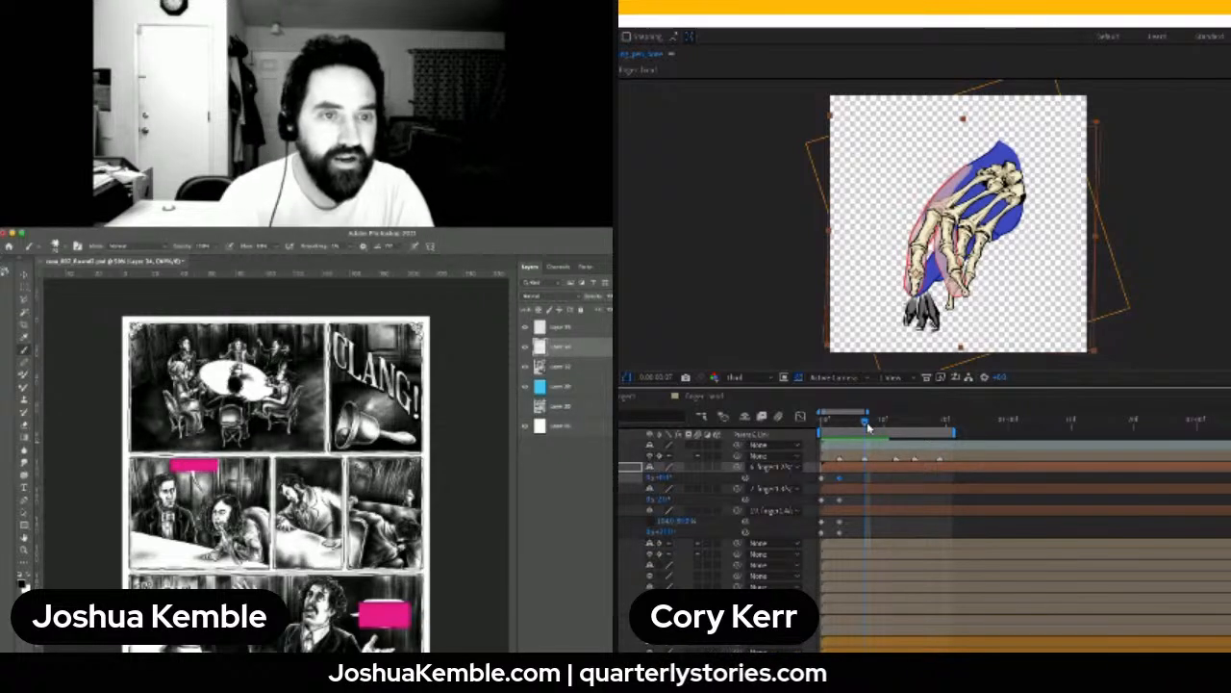
{"action": "left_click_drag", "start_coordinate": [868, 427], "coordinate": [811, 430]}
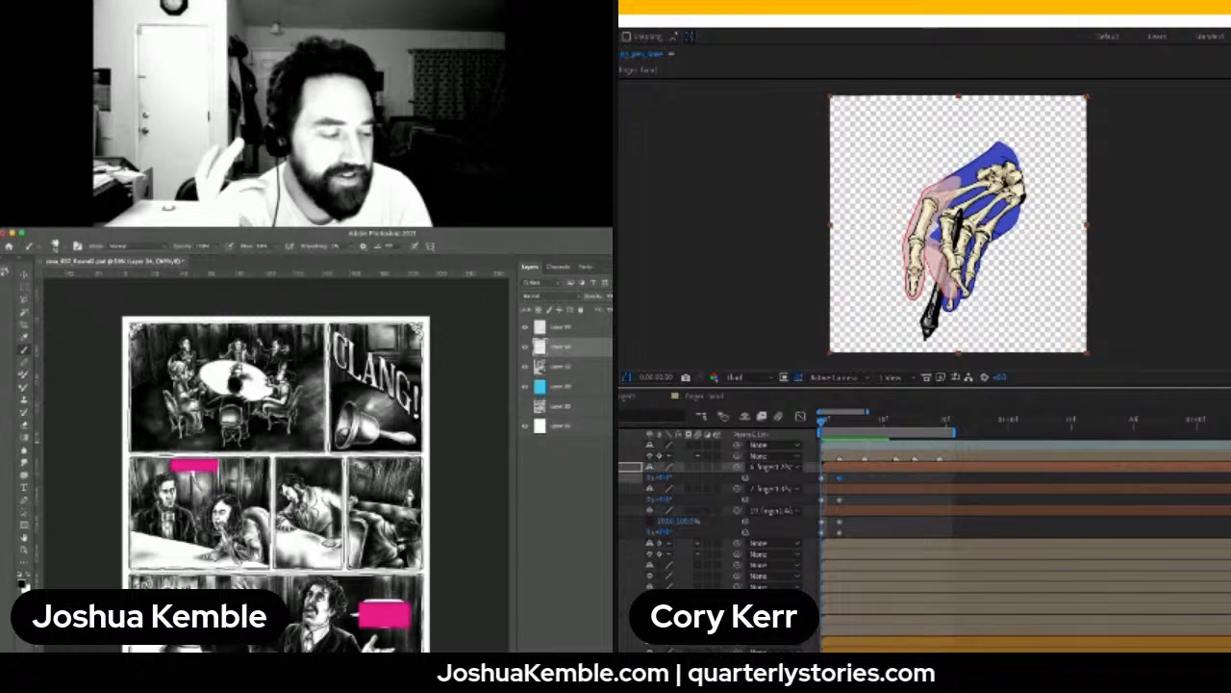
{"action": "scroll", "coordinate": [913, 538], "scroll_direction": "up", "scroll_amount": 2}
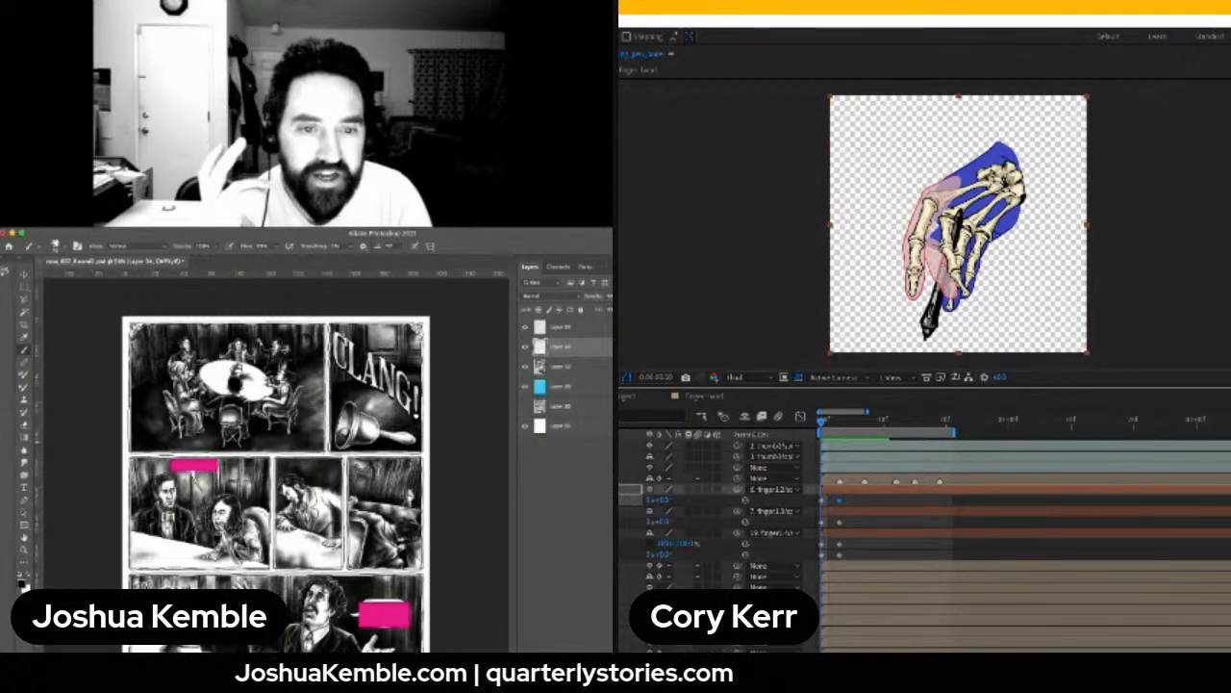
At frame 9, rotate the parent hand bone and the three orange finger bones to match the guide, and adjust the base bone's scale
{"action": "left_click_drag", "start_coordinate": [822, 428], "coordinate": [877, 434]}
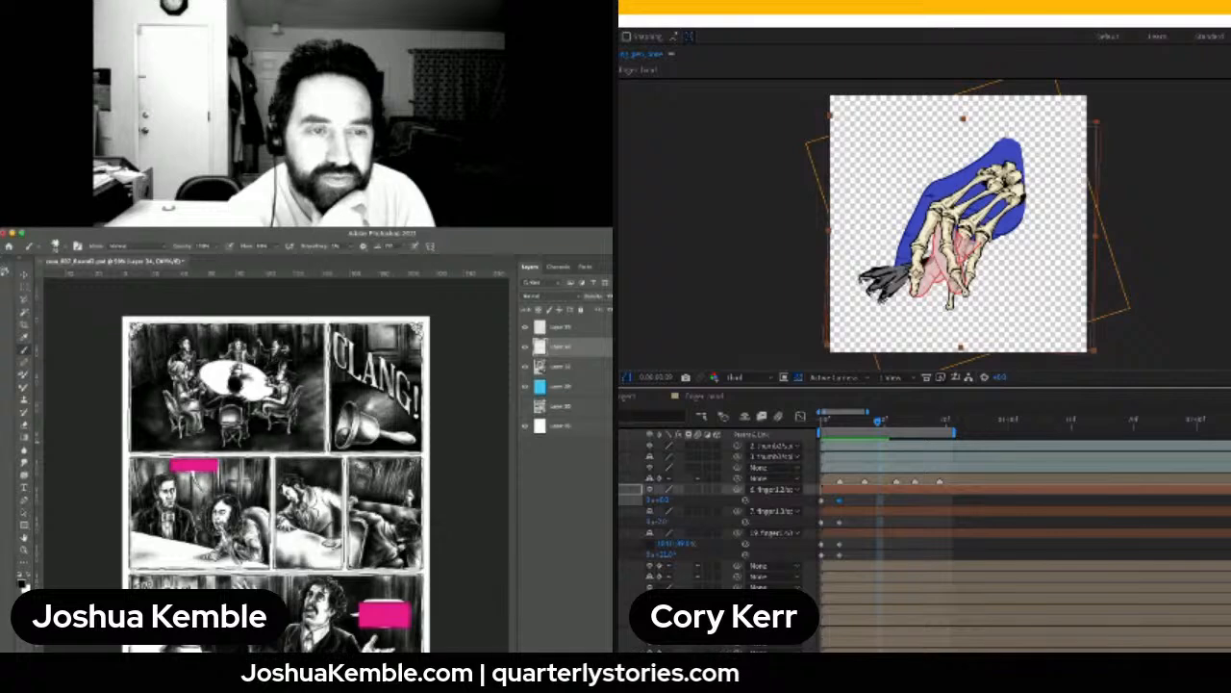
{"action": "scroll", "coordinate": [923, 539], "scroll_direction": "down", "scroll_amount": 5}
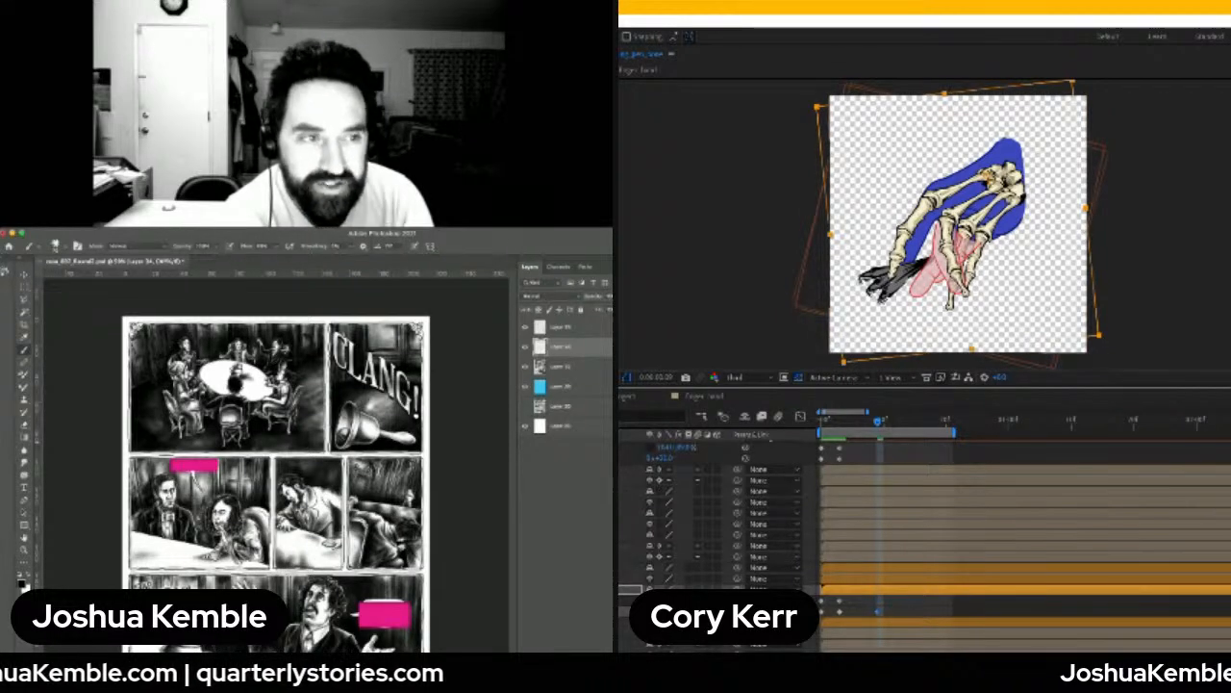
{"action": "scroll", "coordinate": [923, 539], "scroll_direction": "up", "scroll_amount": 3}
{"action": "scroll", "coordinate": [712, 510], "scroll_direction": "up", "scroll_amount": 1}
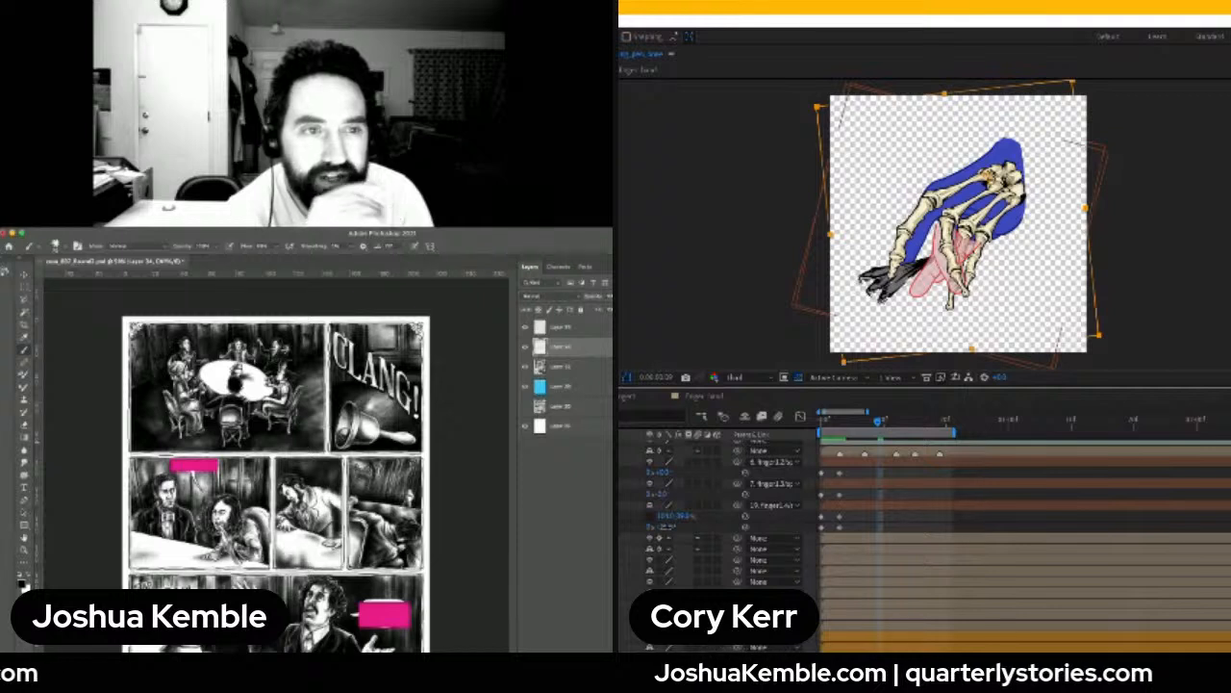
{"action": "left_click_drag", "start_coordinate": [673, 527], "coordinate": [655, 473]}
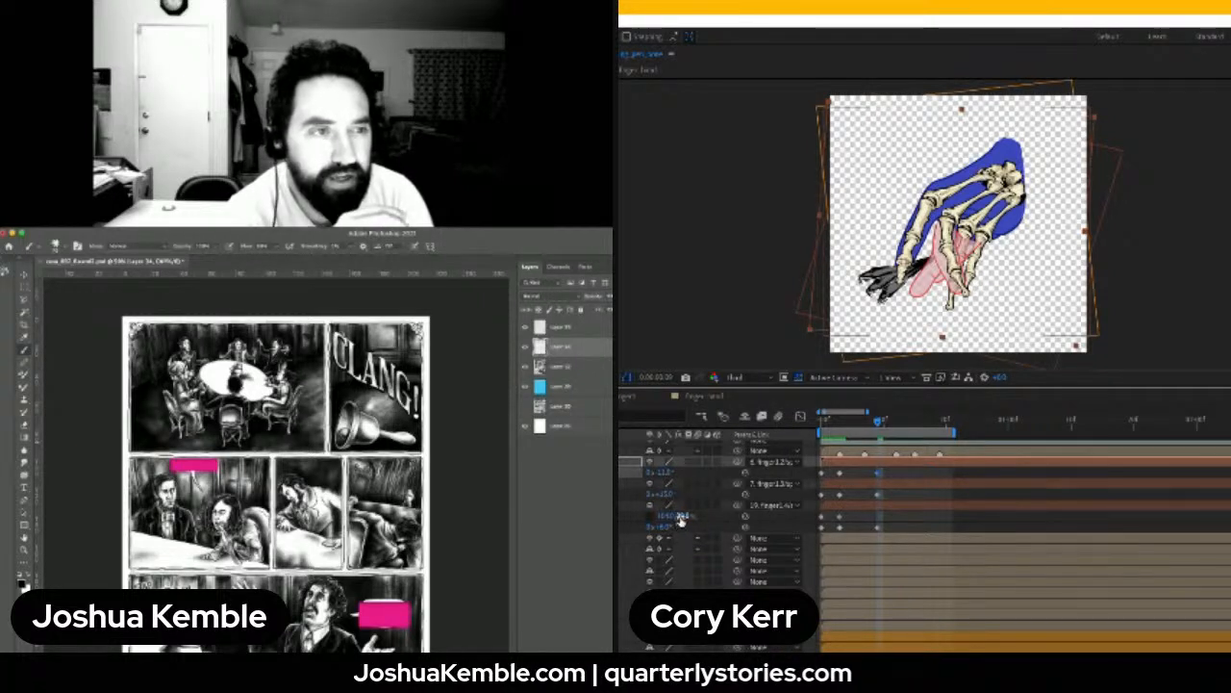
{"action": "left_click_drag", "start_coordinate": [682, 516], "coordinate": [682, 517]}
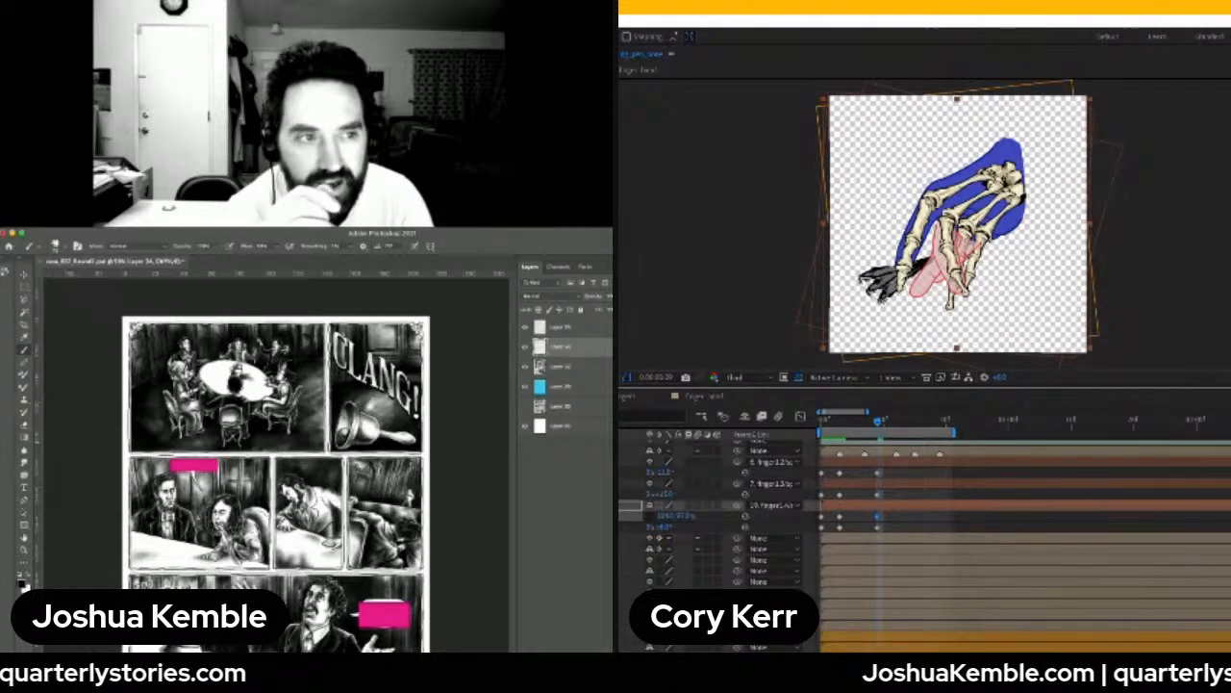
At frame 0, delete the parent hand bone's starting position keyframe and nudge the bone back into line with the guide
{"action": "left_click_drag", "start_coordinate": [877, 424], "coordinate": [823, 433]}
{"action": "scroll", "coordinate": [825, 625], "scroll_direction": "down", "scroll_amount": 2}
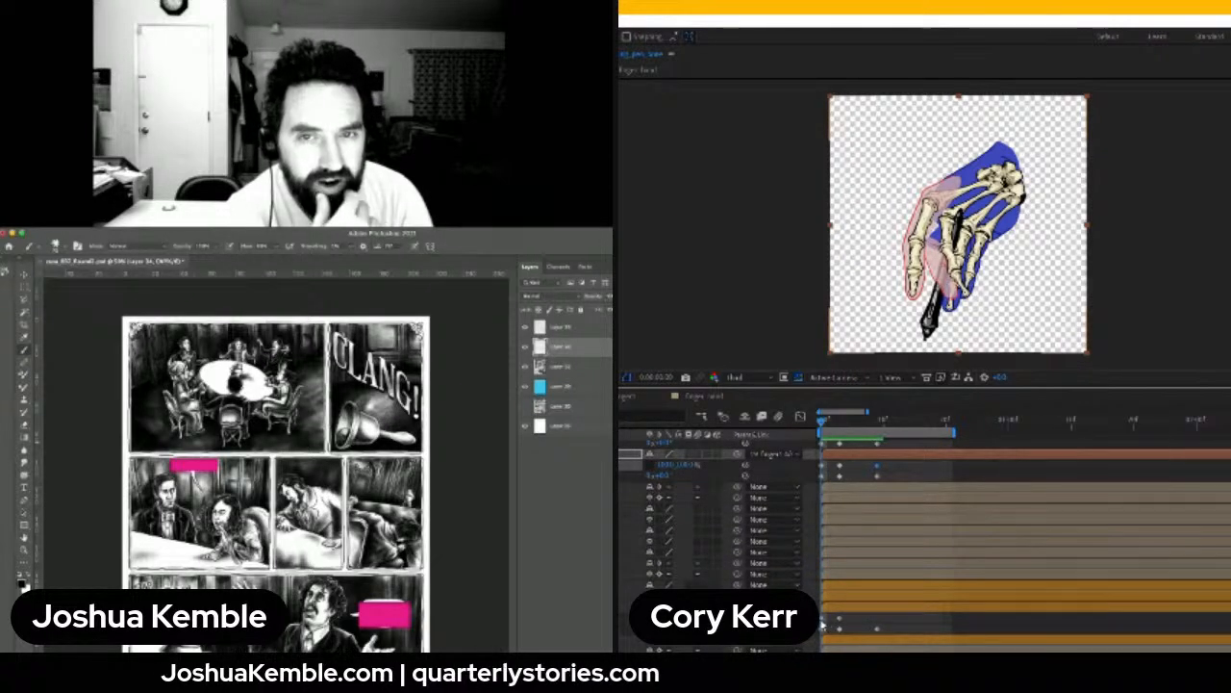
{"action": "left_click", "coordinate": [823, 620]}
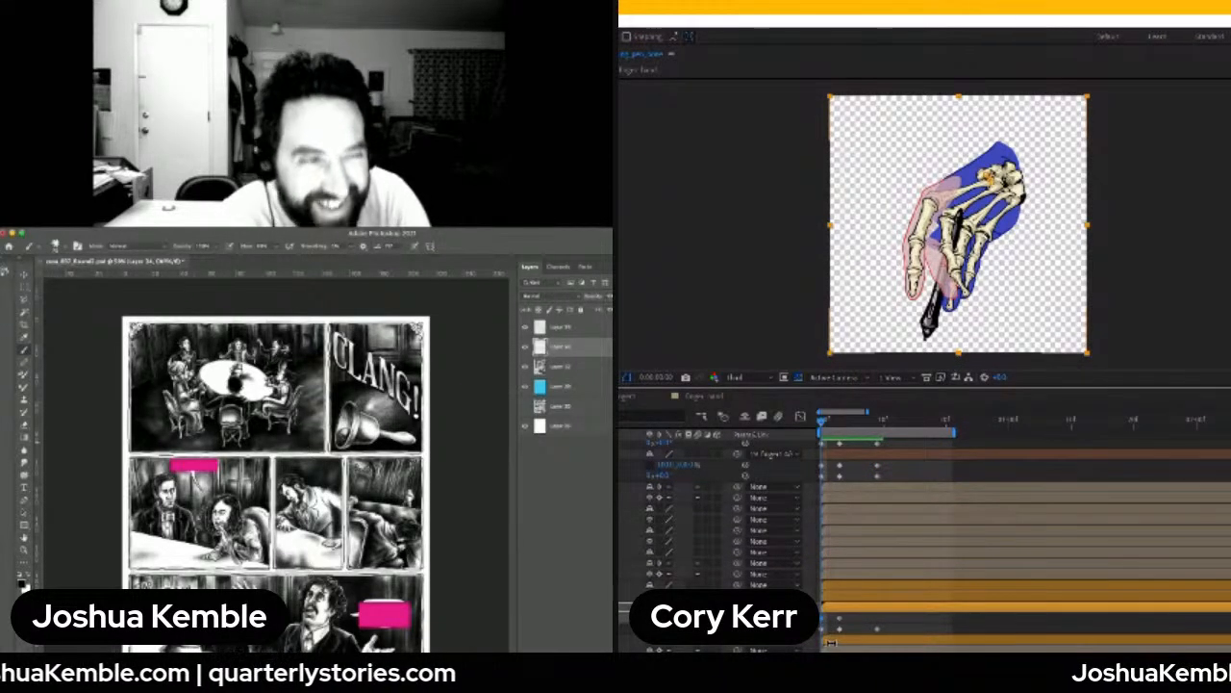
{"action": "key", "text": "Delete"}
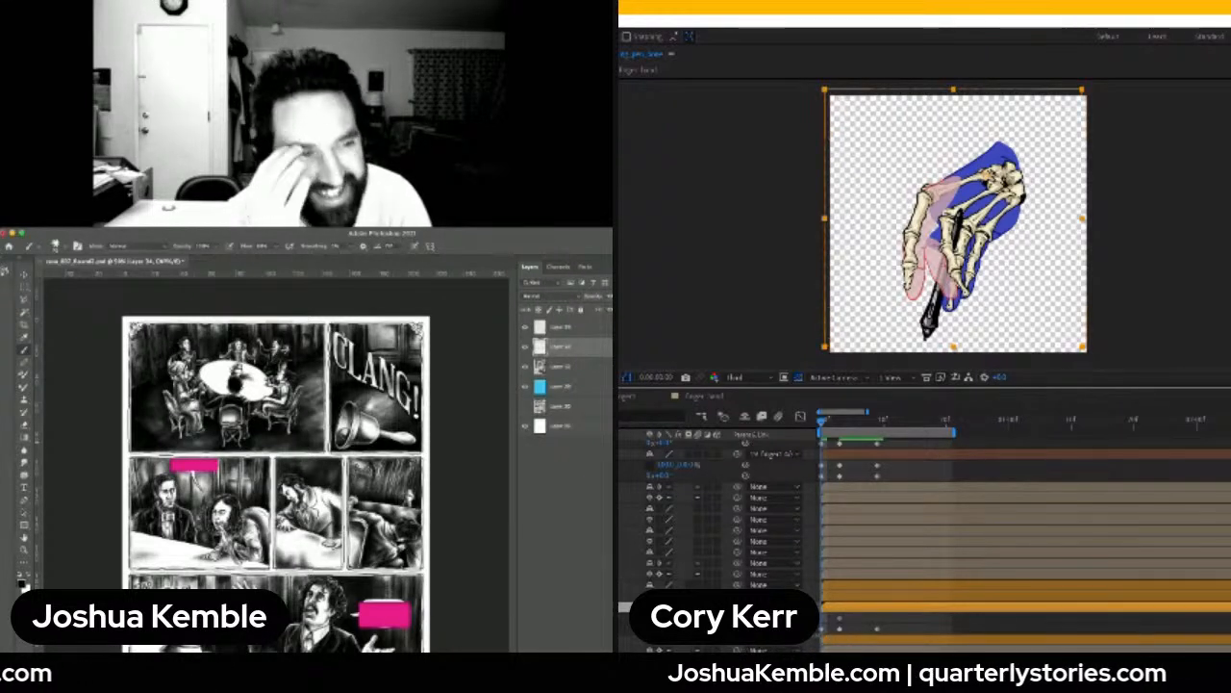
{"action": "key", "text": "Right"}
{"action": "key", "text": "Right"}
{"action": "key", "text": "Right"}
{"action": "key", "text": "Right"}
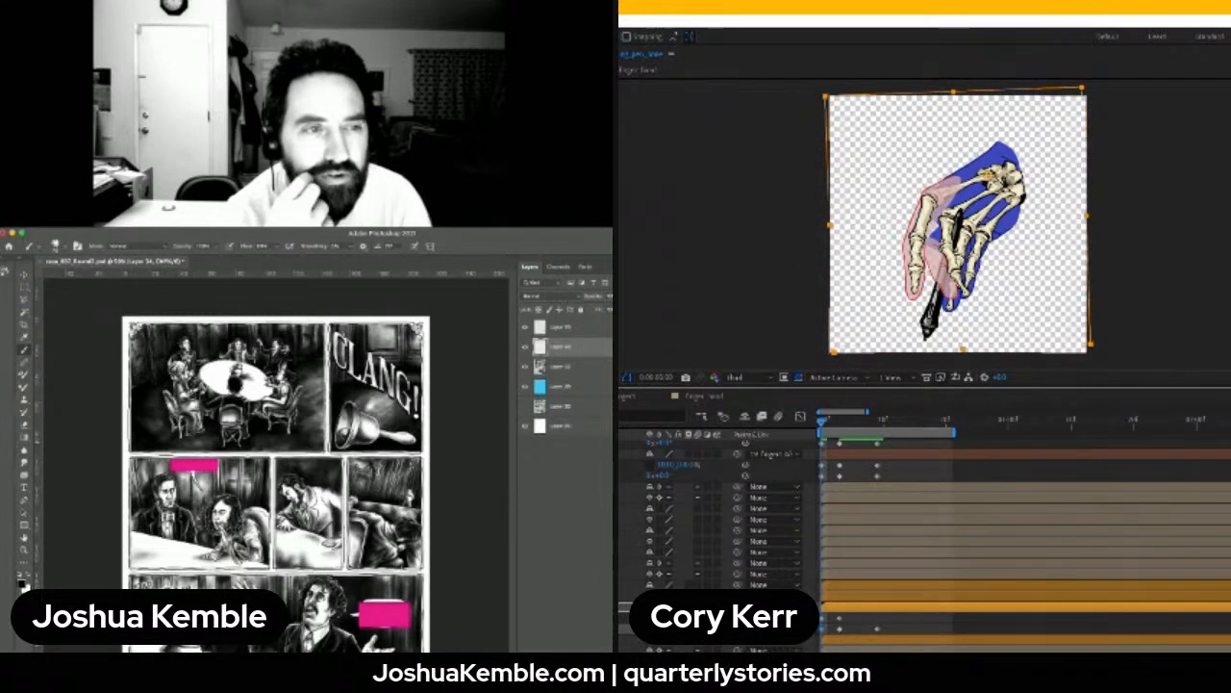
Readjust the rotations of the base and middle orange finger bones at frame 0 to fit the guide finger
{"action": "scroll", "coordinate": [774, 573], "scroll_direction": "up", "scroll_amount": 3}
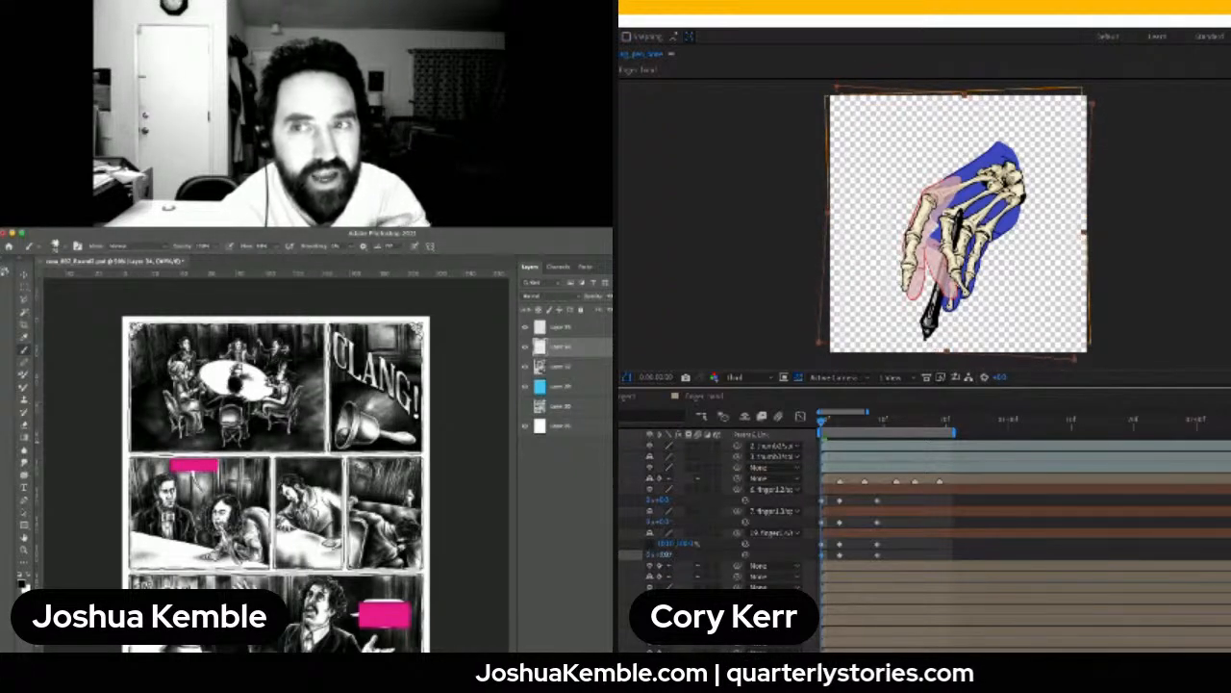
{"action": "left_click", "coordinate": [665, 555]}
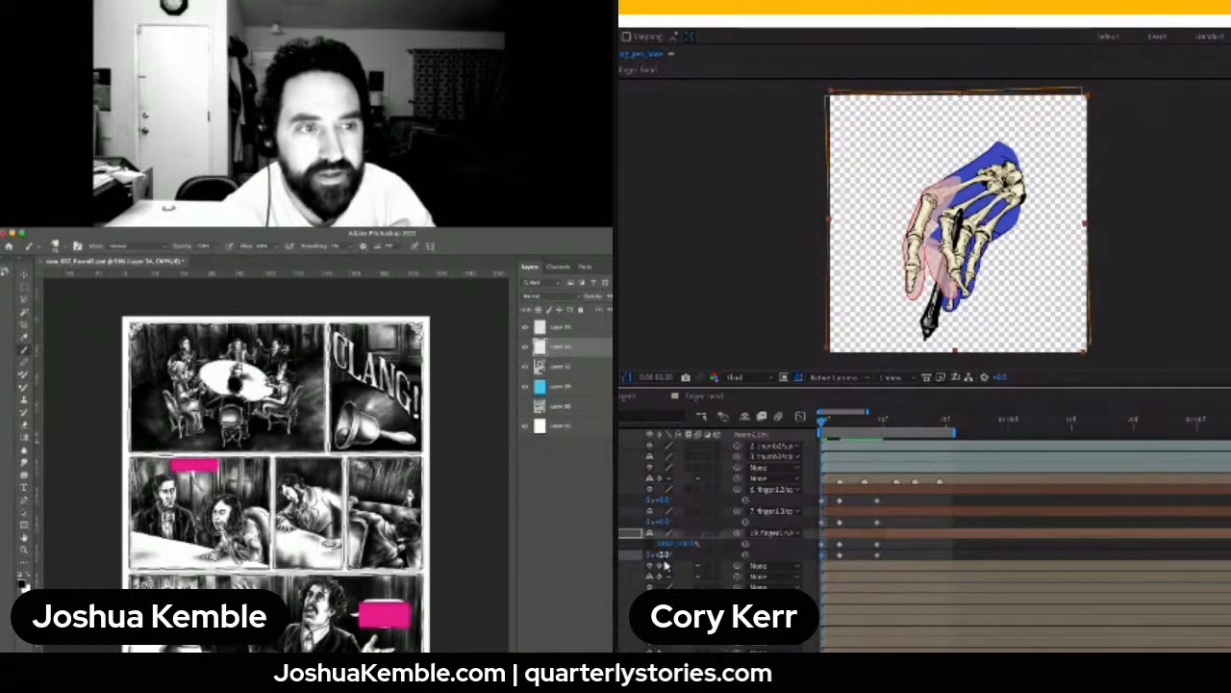
{"action": "left_click_drag", "start_coordinate": [661, 521], "coordinate": [661, 521]}
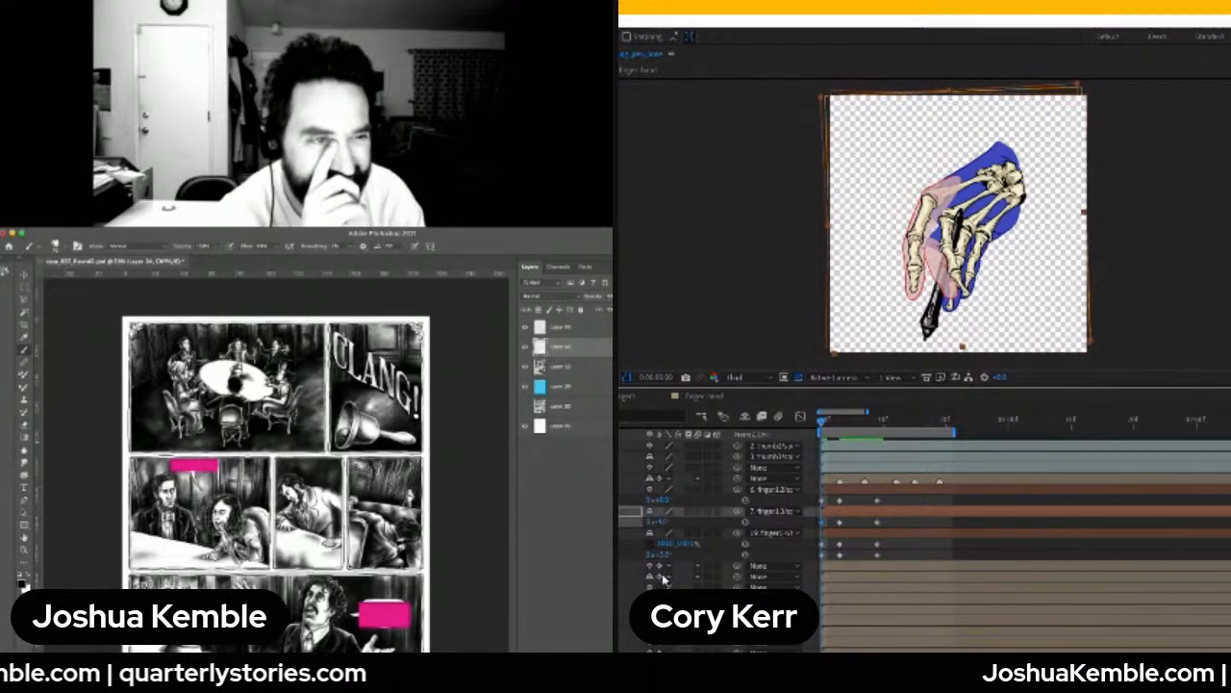
At frame 12, rotate the parent hand bone and the three orange finger bones to match the guide, and adjust the base bone's scale
{"action": "left_click_drag", "start_coordinate": [823, 430], "coordinate": [896, 426]}
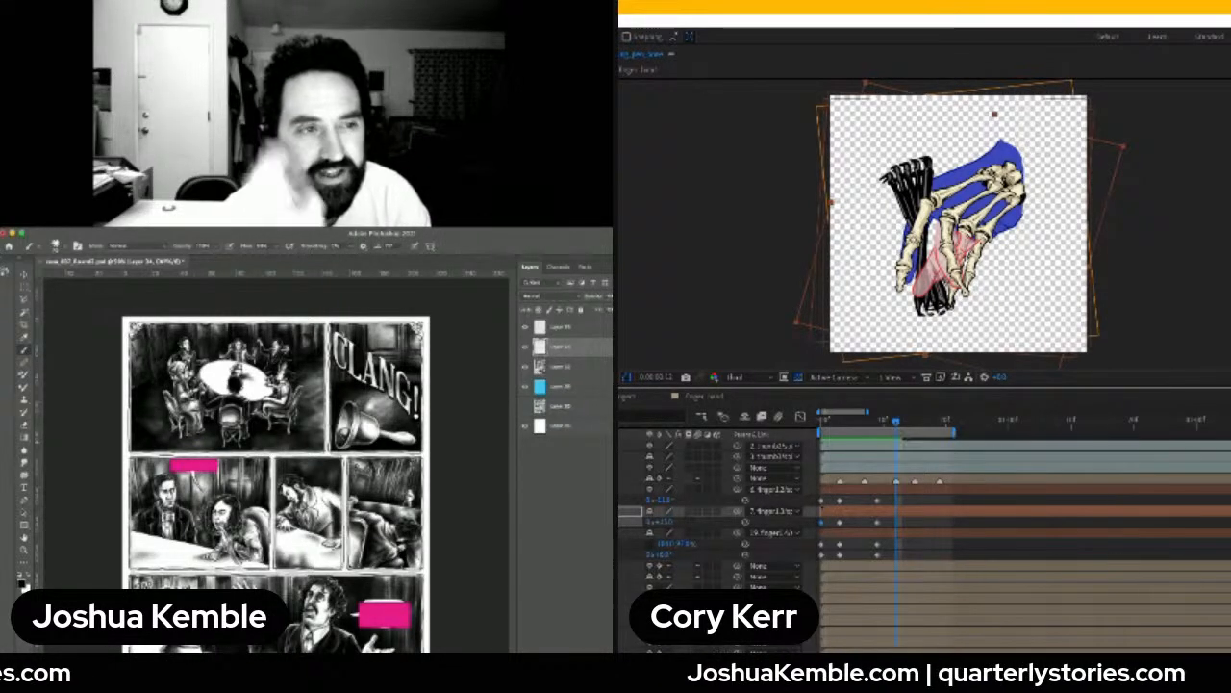
{"action": "scroll", "coordinate": [721, 509], "scroll_direction": "down", "scroll_amount": 3}
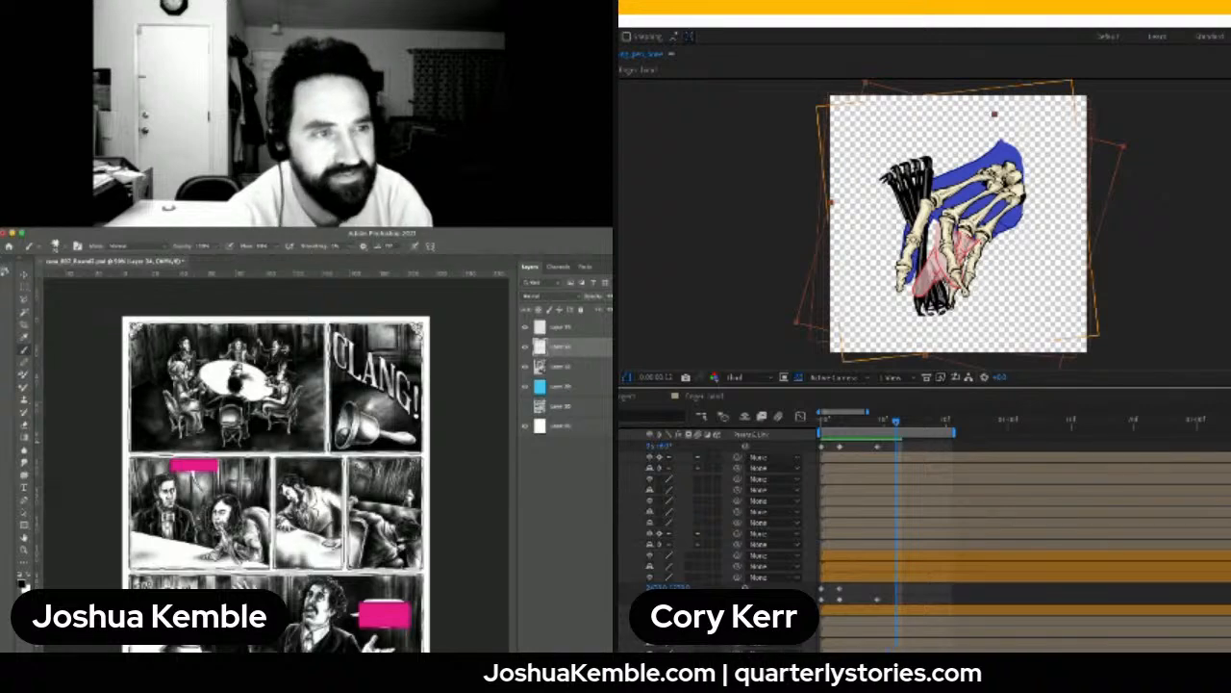
{"action": "mouse_move", "coordinate": [912, 250]}
{"action": "left_mouse_down"}
{"action": "mouse_move", "coordinate": [896, 231]}
{"action": "mouse_move", "coordinate": [904, 240]}
{"action": "left_mouse_up"}
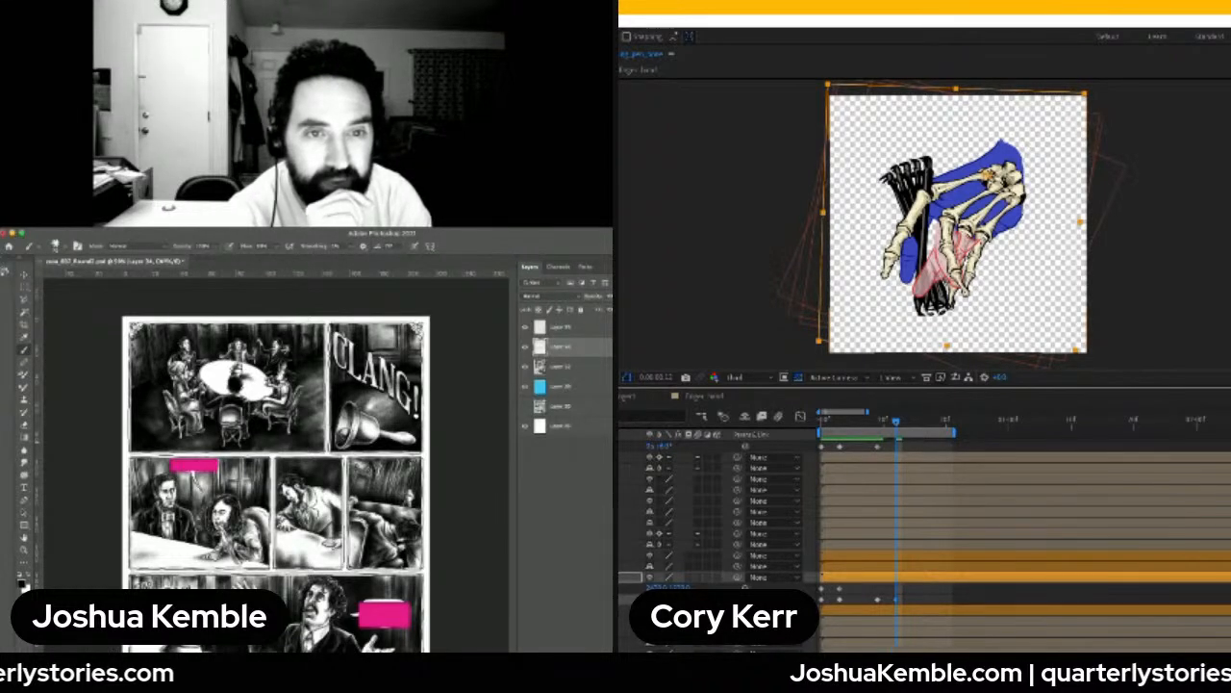
{"action": "key", "text": "u"}
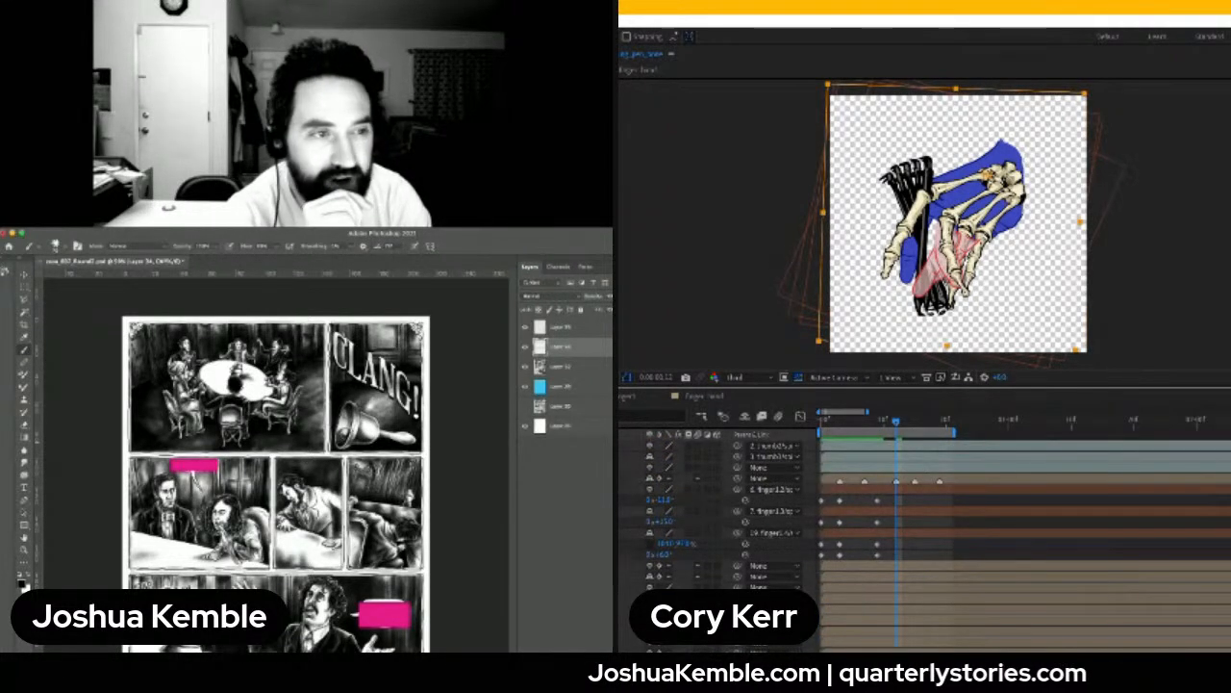
{"action": "left_click_drag", "start_coordinate": [665, 555], "coordinate": [653, 555]}
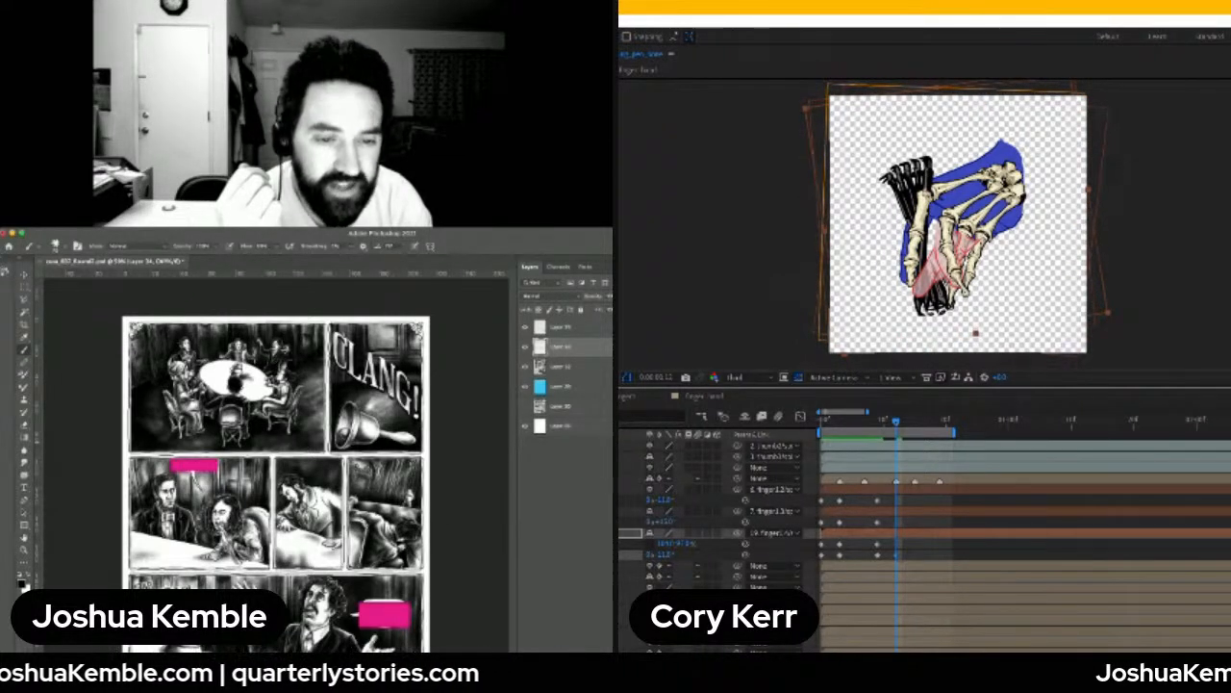
{"action": "left_click_drag", "start_coordinate": [684, 543], "coordinate": [676, 543]}
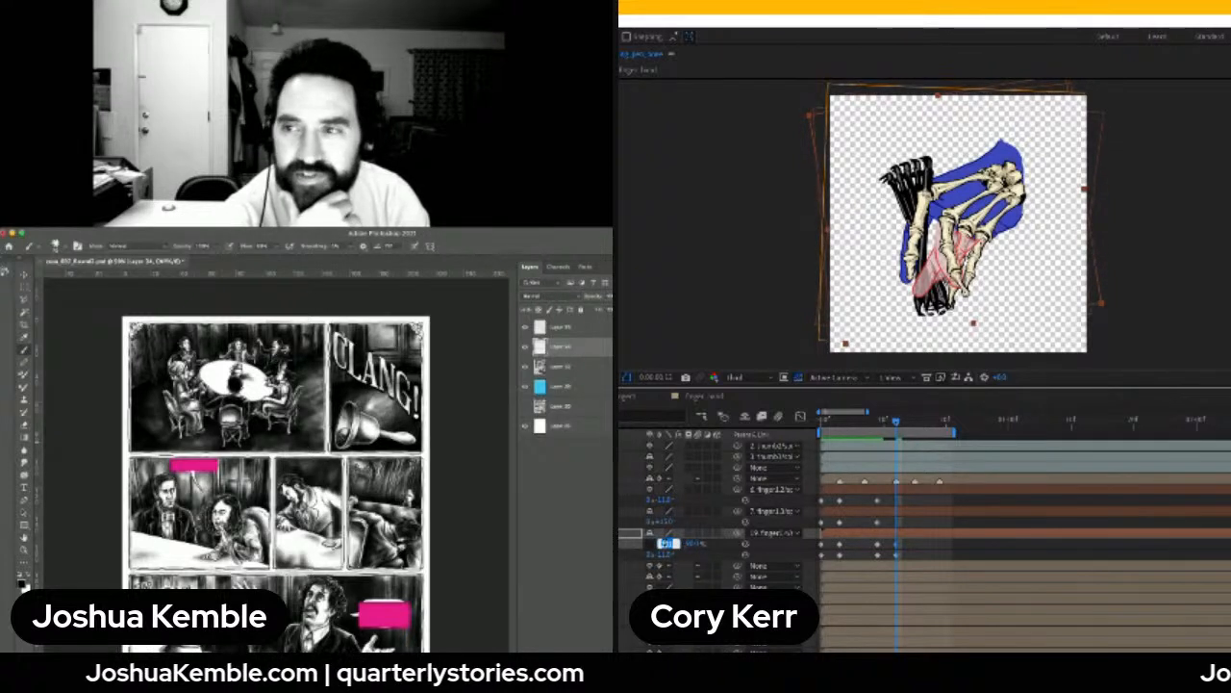
{"action": "left_click", "coordinate": [692, 560]}
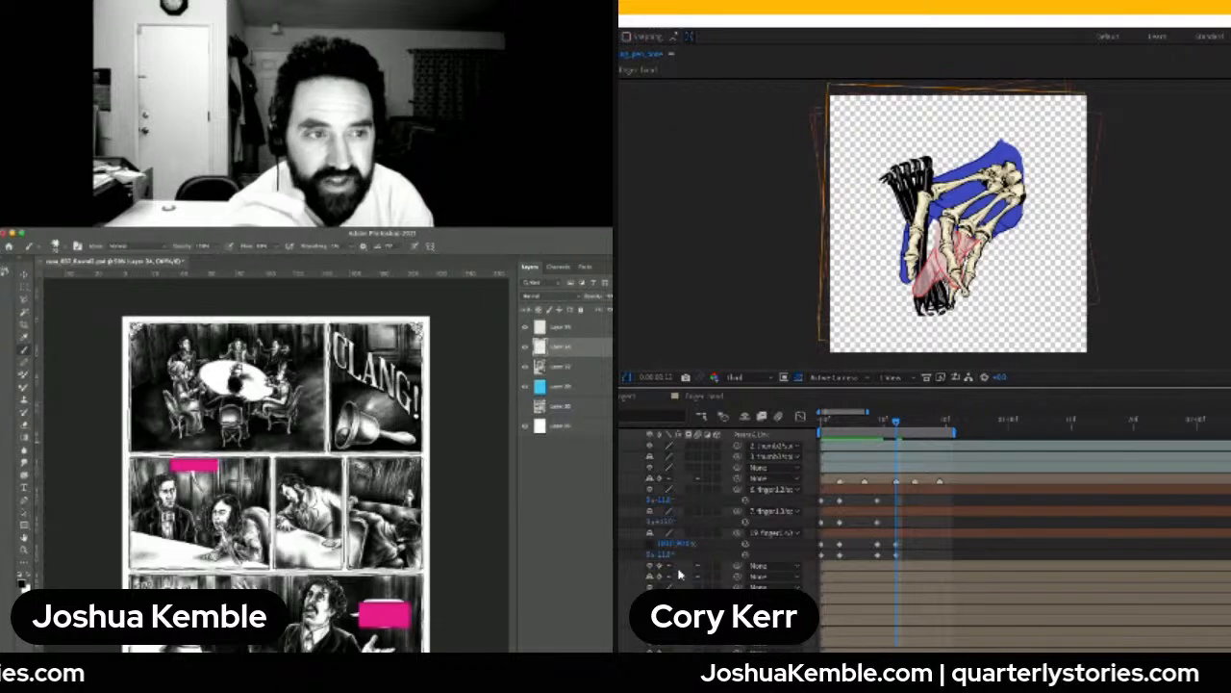
{"action": "left_click_drag", "start_coordinate": [667, 522], "coordinate": [664, 502]}
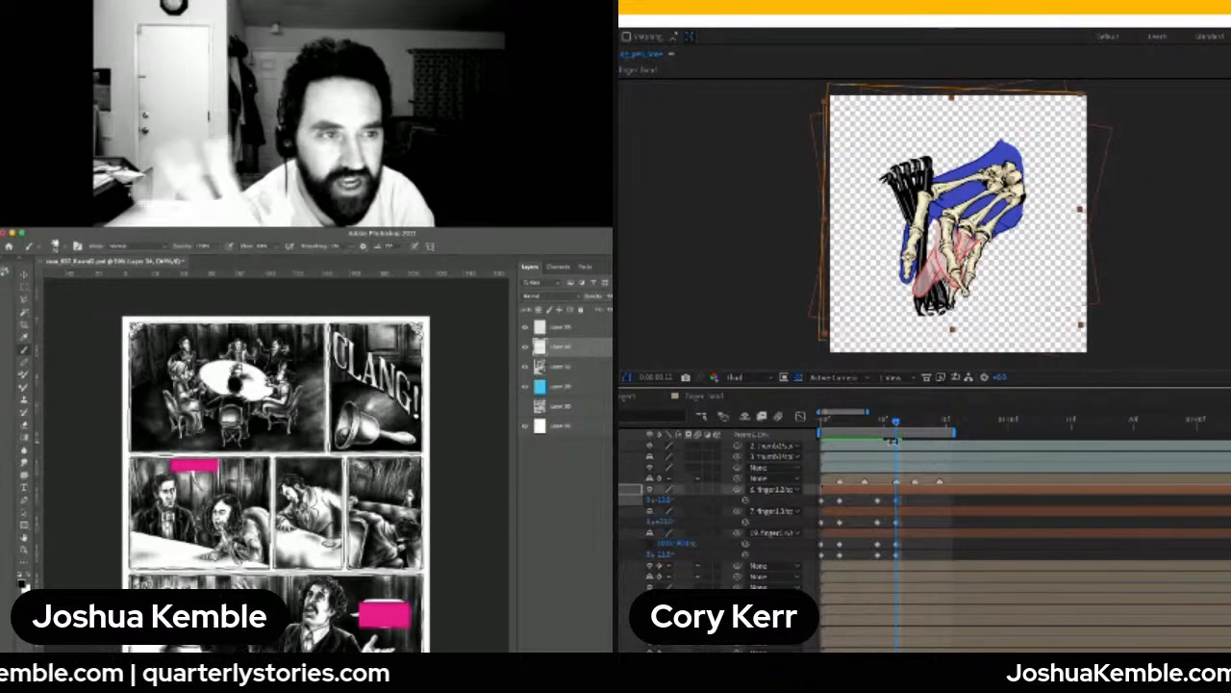
At frame 15, reposition and rotate the parent hand bone, and rotate the three orange finger bones to follow the guide finger
{"action": "mouse_move", "coordinate": [896, 424]}
{"action": "left_mouse_down"}
{"action": "mouse_move", "coordinate": [829, 433]}
{"action": "mouse_move", "coordinate": [916, 429]}
{"action": "left_mouse_up"}
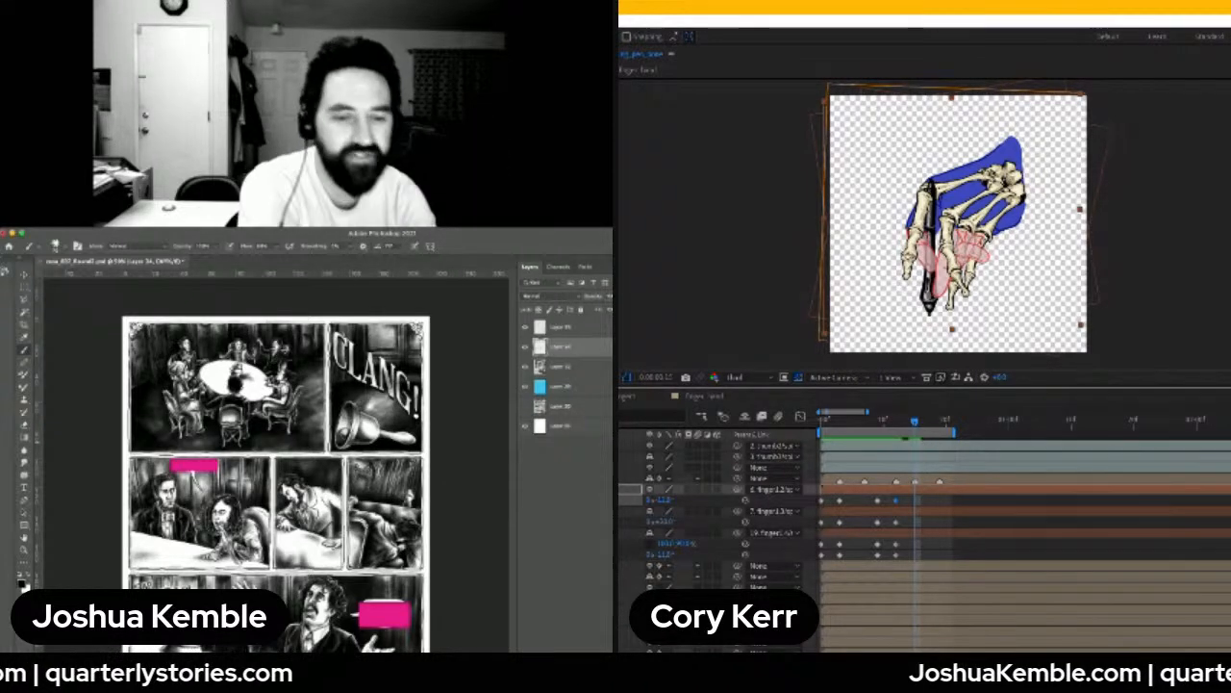
{"action": "scroll", "coordinate": [909, 510], "scroll_direction": "down", "scroll_amount": 5}
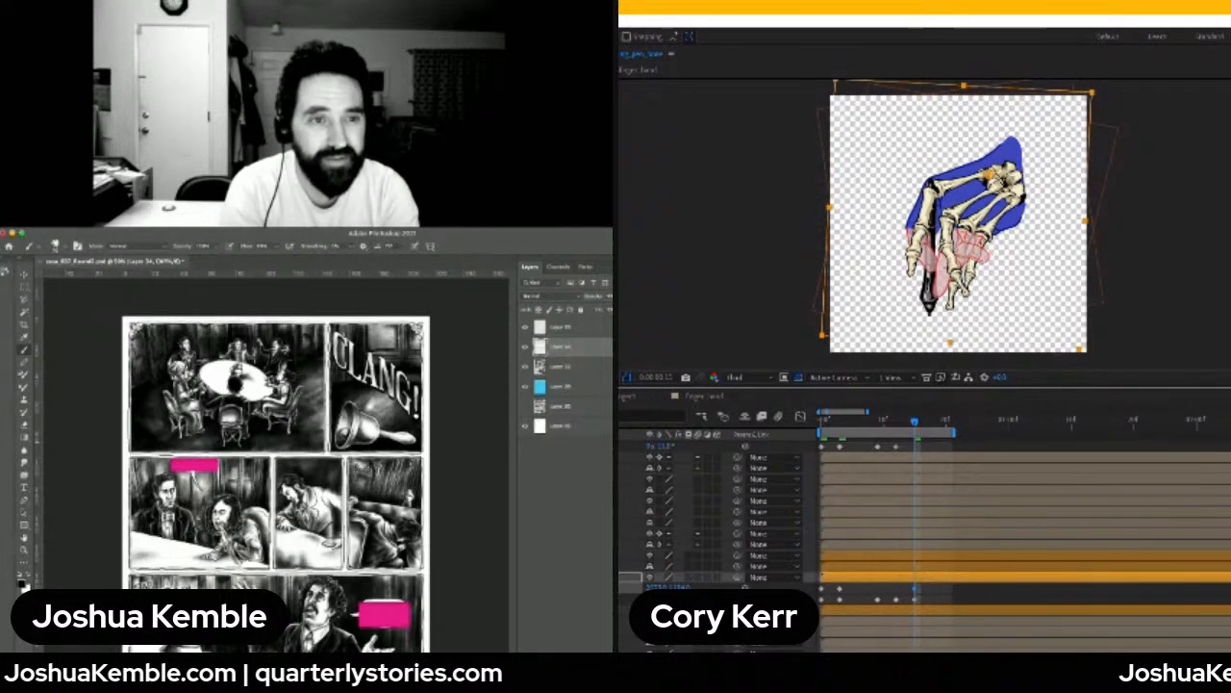
{"action": "scroll", "coordinate": [791, 520], "scroll_direction": "up", "scroll_amount": 3}
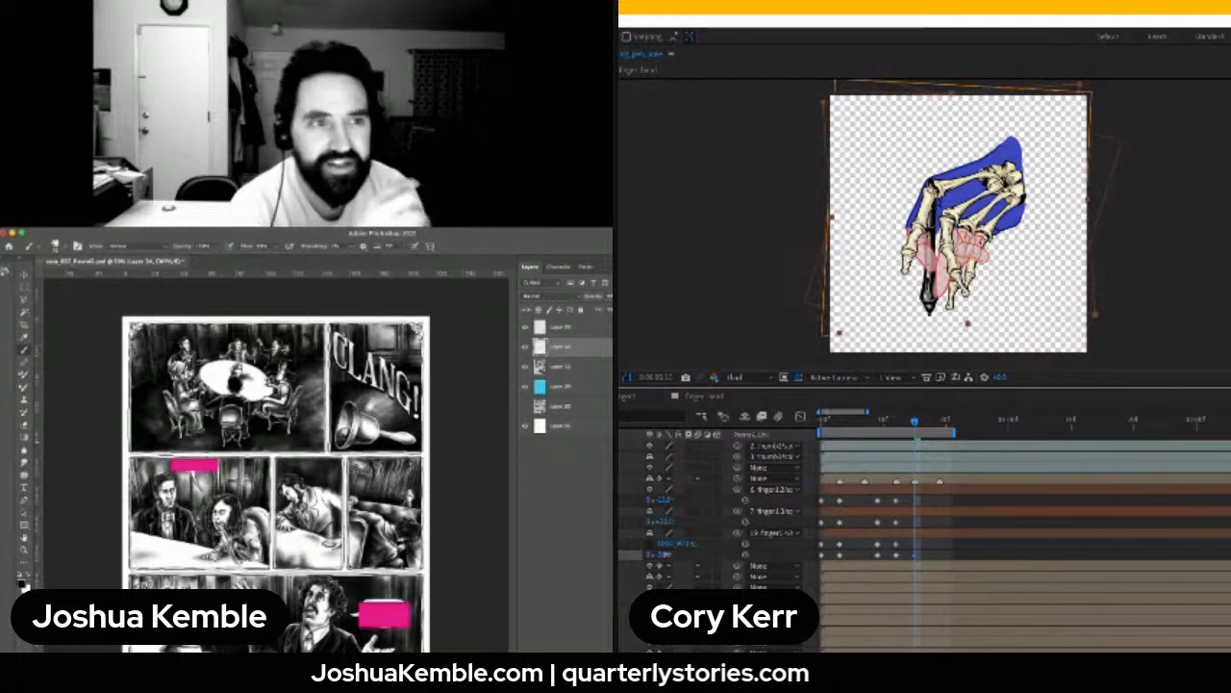
{"action": "left_click_drag", "start_coordinate": [667, 554], "coordinate": [661, 555]}
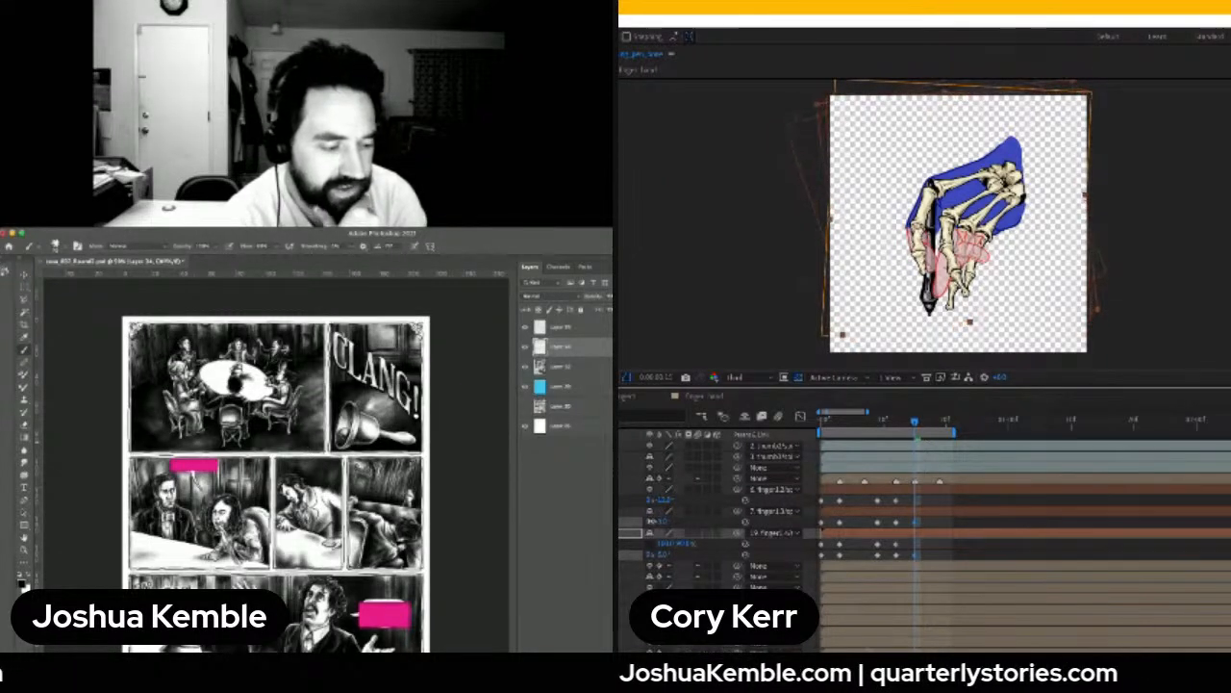
{"action": "mouse_move", "coordinate": [663, 521]}
{"action": "left_mouse_down"}
{"action": "mouse_move", "coordinate": [649, 501]}
{"action": "mouse_move", "coordinate": [661, 523]}
{"action": "mouse_move", "coordinate": [674, 501]}
{"action": "mouse_move", "coordinate": [676, 511]}
{"action": "left_mouse_up"}
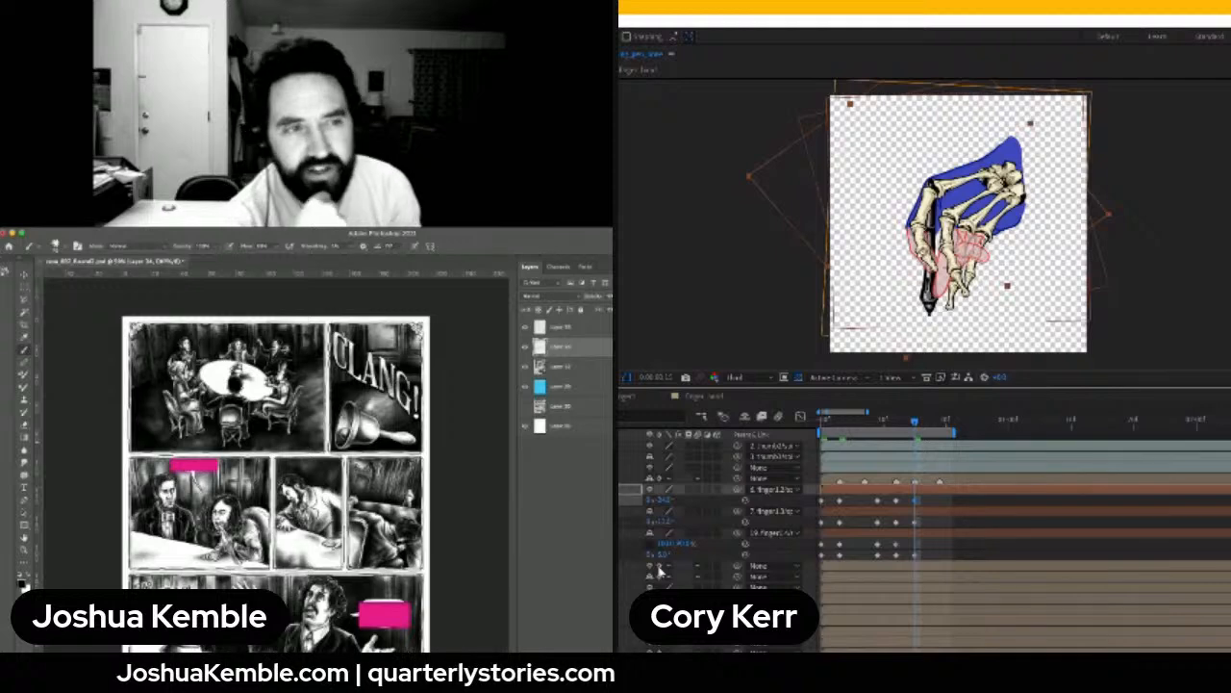
At frame 19, try posing the parent hand bone and the three finger bones by hand to fit the guide, including the base bone's scale
{"action": "left_click_drag", "start_coordinate": [914, 423], "coordinate": [942, 430]}
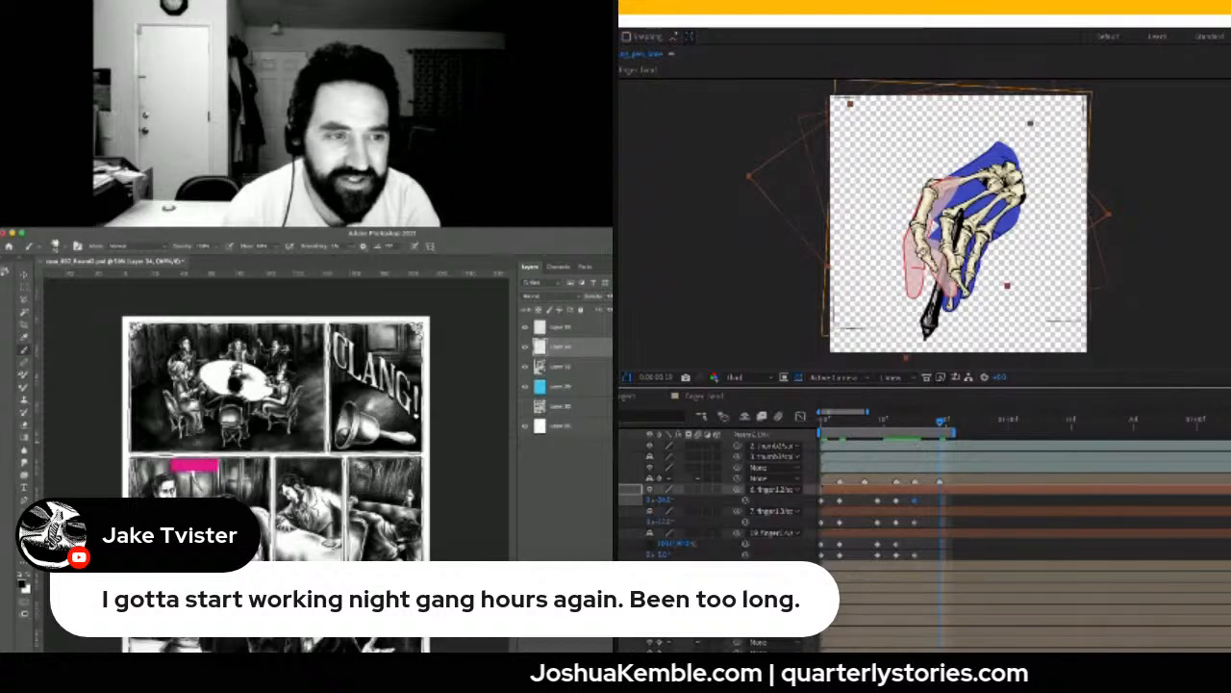
{"action": "scroll", "coordinate": [914, 539], "scroll_direction": "down", "scroll_amount": 1}
{"action": "scroll", "coordinate": [1020, 519], "scroll_direction": "down", "scroll_amount": 2}
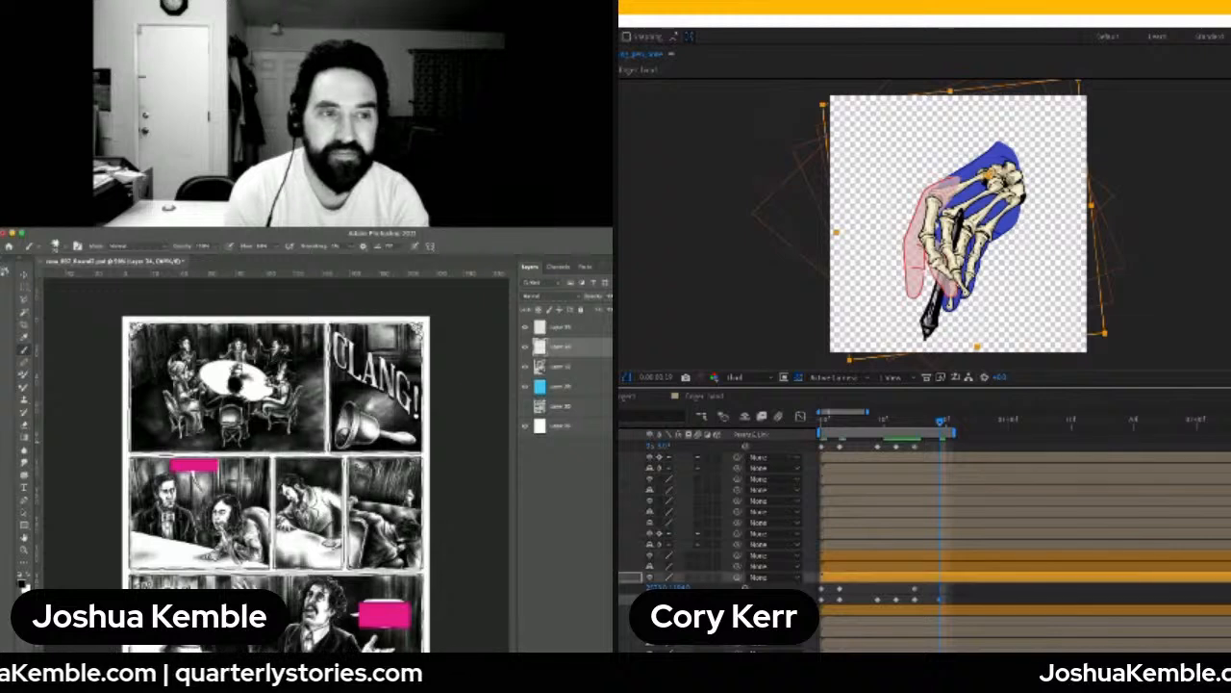
{"action": "scroll", "coordinate": [1019, 500], "scroll_direction": "up", "scroll_amount": 2}
{"action": "scroll", "coordinate": [1020, 500], "scroll_direction": "up", "scroll_amount": 2}
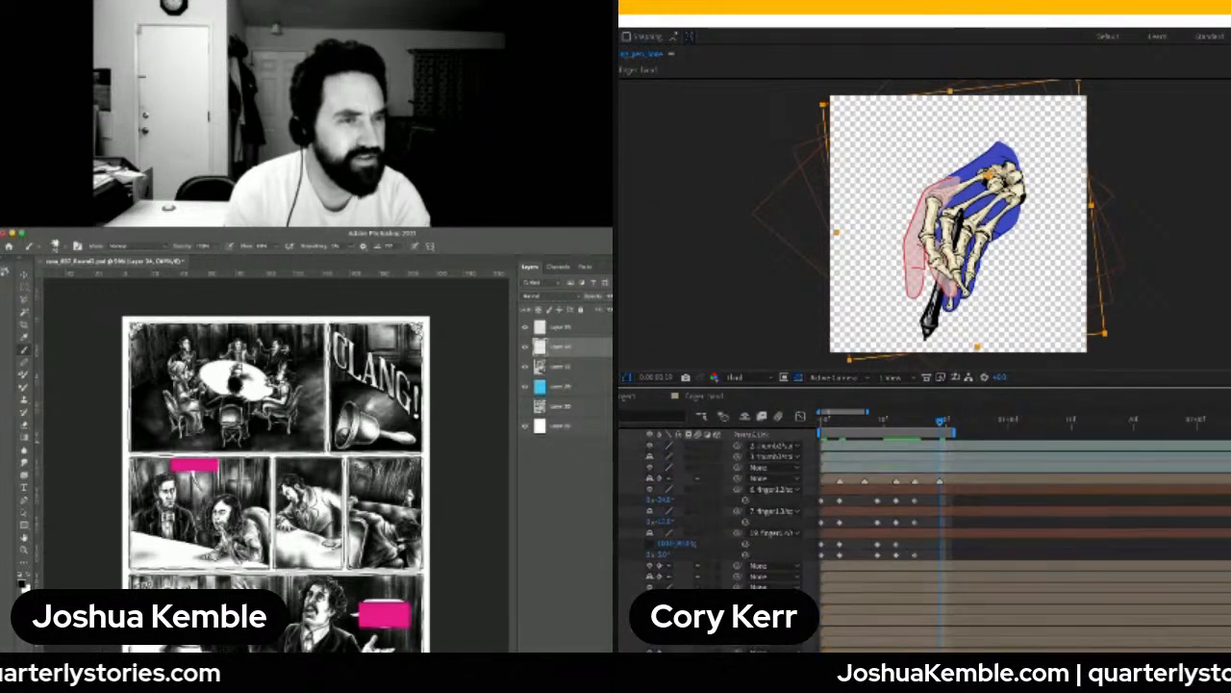
{"action": "left_click", "coordinate": [662, 556]}
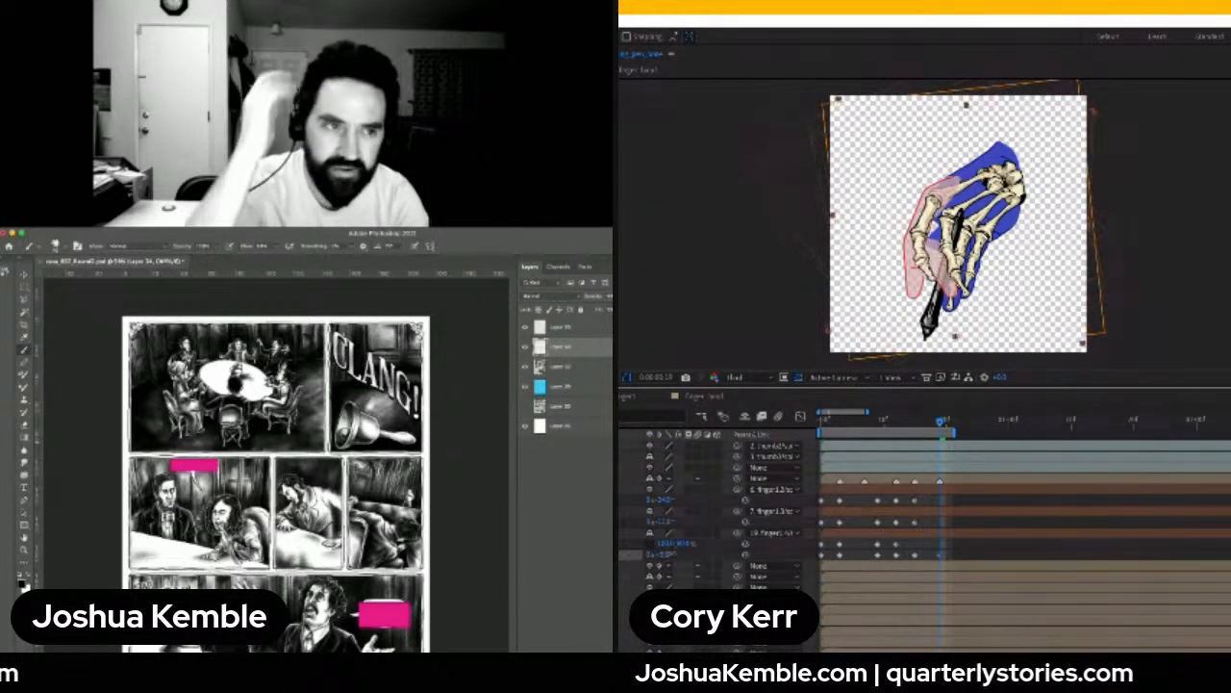
{"action": "left_click", "coordinate": [679, 545]}
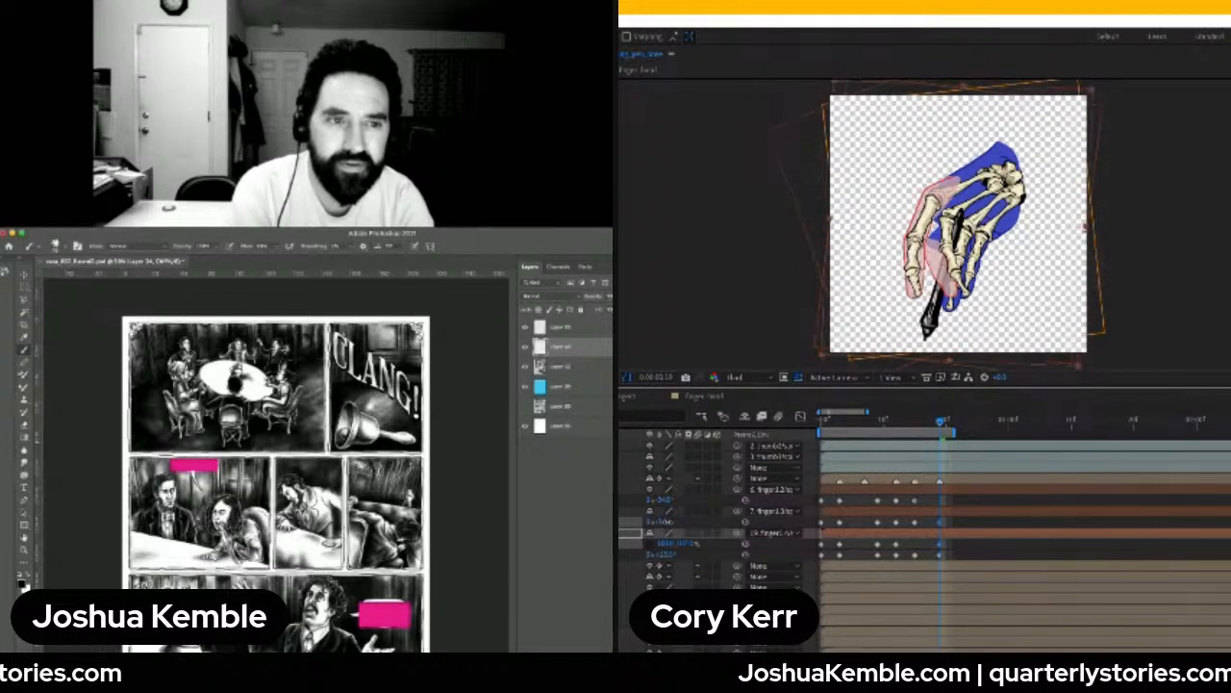
{"action": "left_click", "coordinate": [664, 511]}
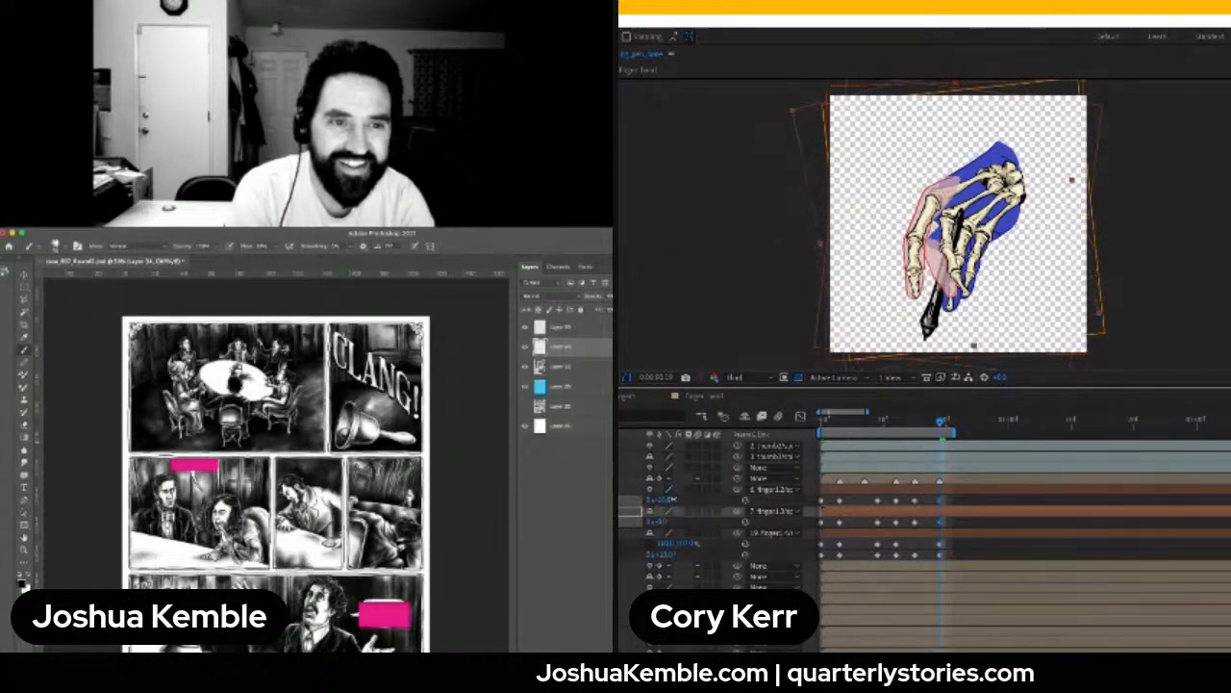
{"action": "left_click", "coordinate": [675, 490]}
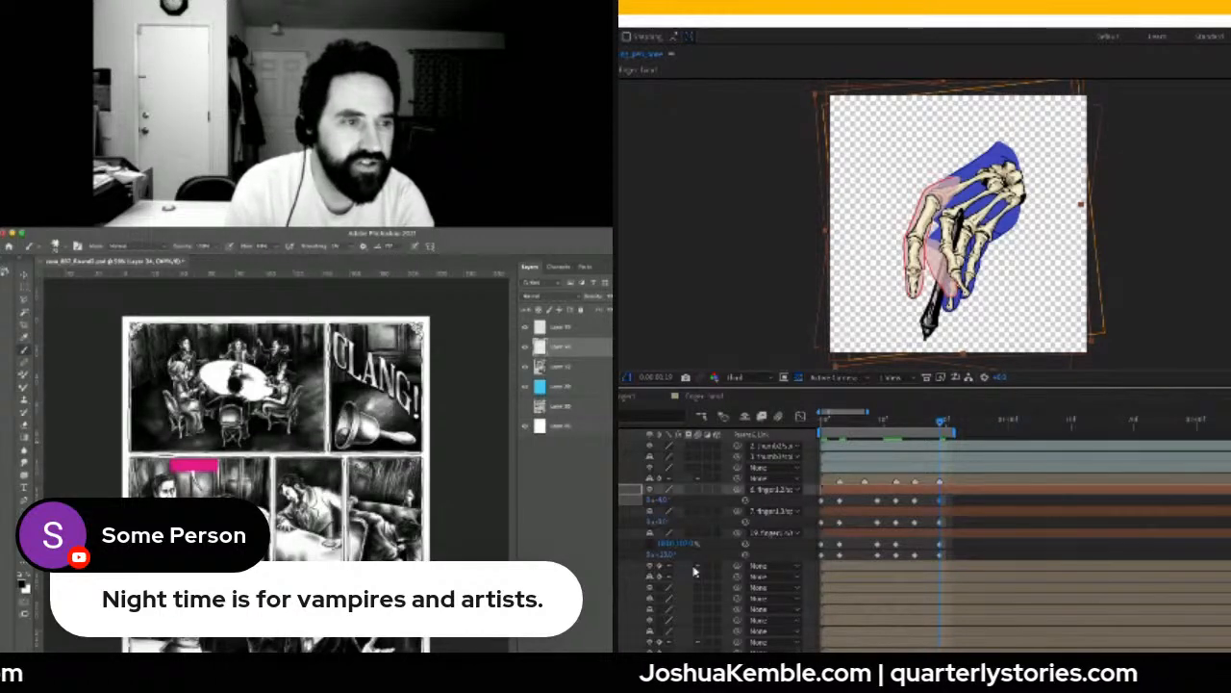
Copy the frame 0 keyframes of the three finger bones and the parent hand bone to frame 19 so the motion loops
{"action": "left_click_drag", "start_coordinate": [939, 422], "coordinate": [941, 463]}
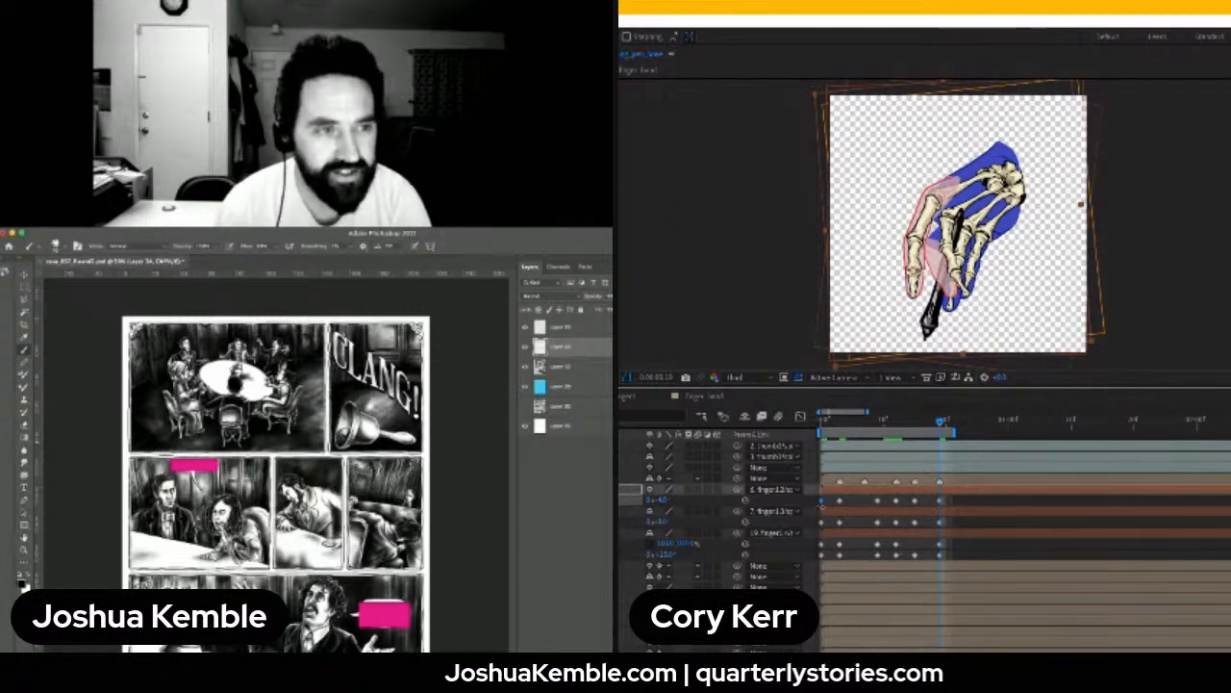
{"action": "left_click", "coordinate": [823, 523]}
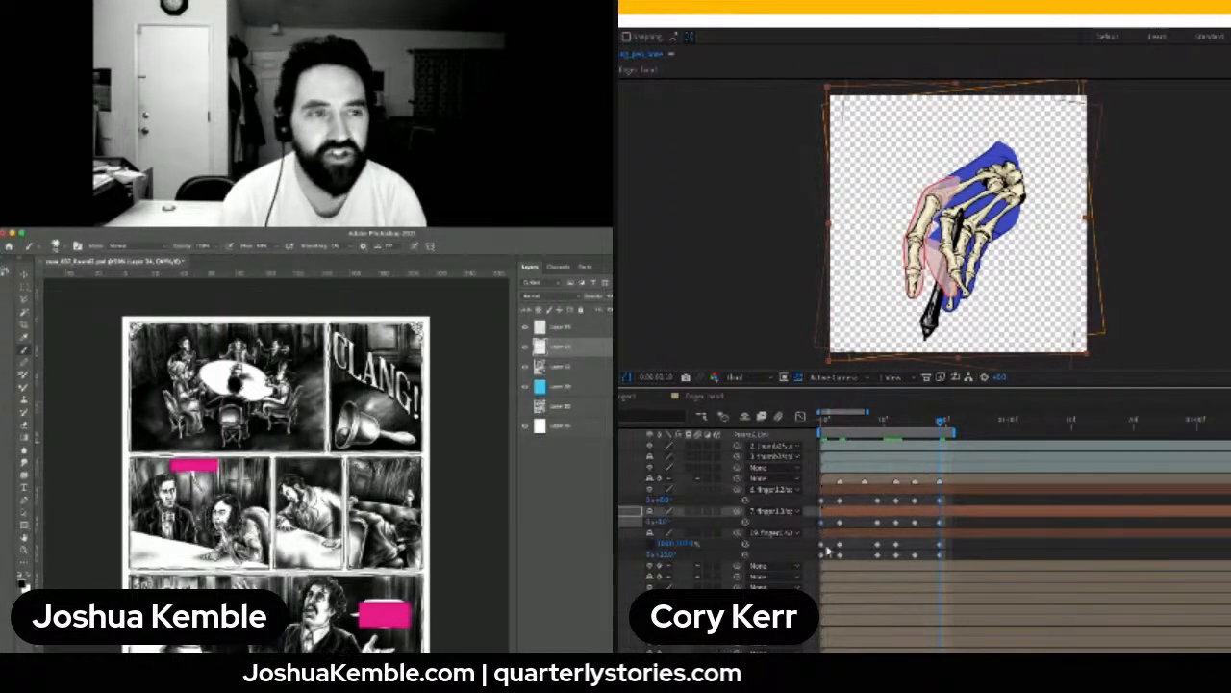
{"action": "left_click", "coordinate": [823, 548]}
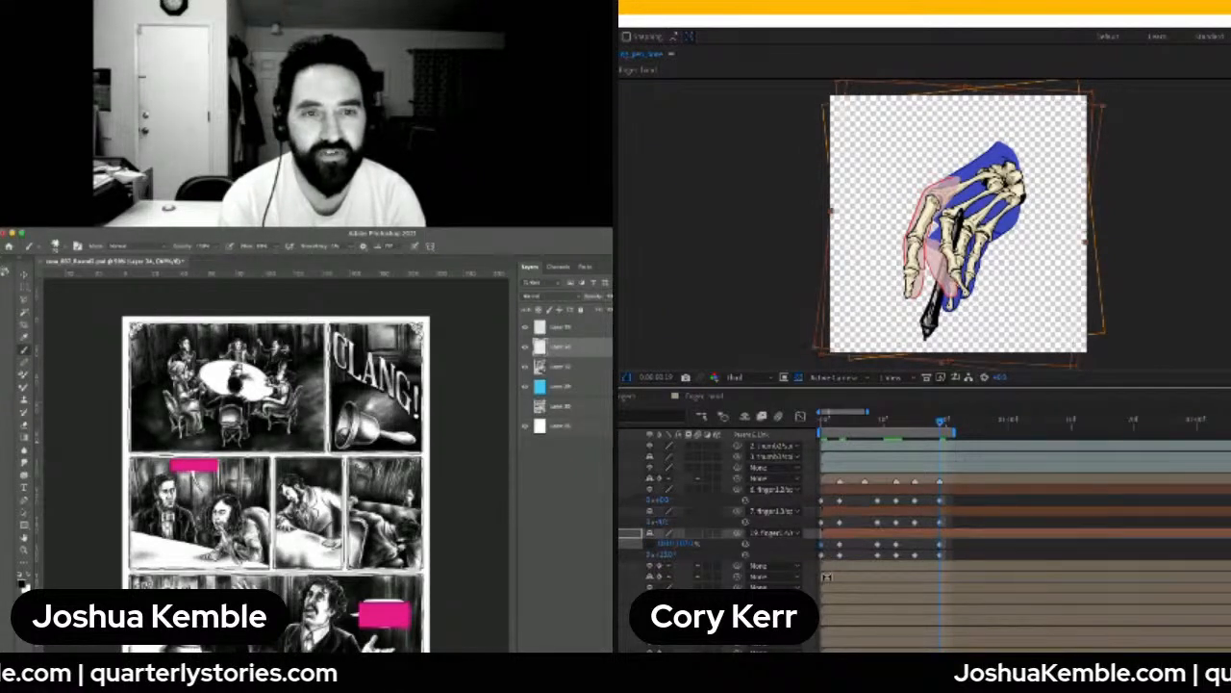
{"action": "left_click", "coordinate": [822, 557]}
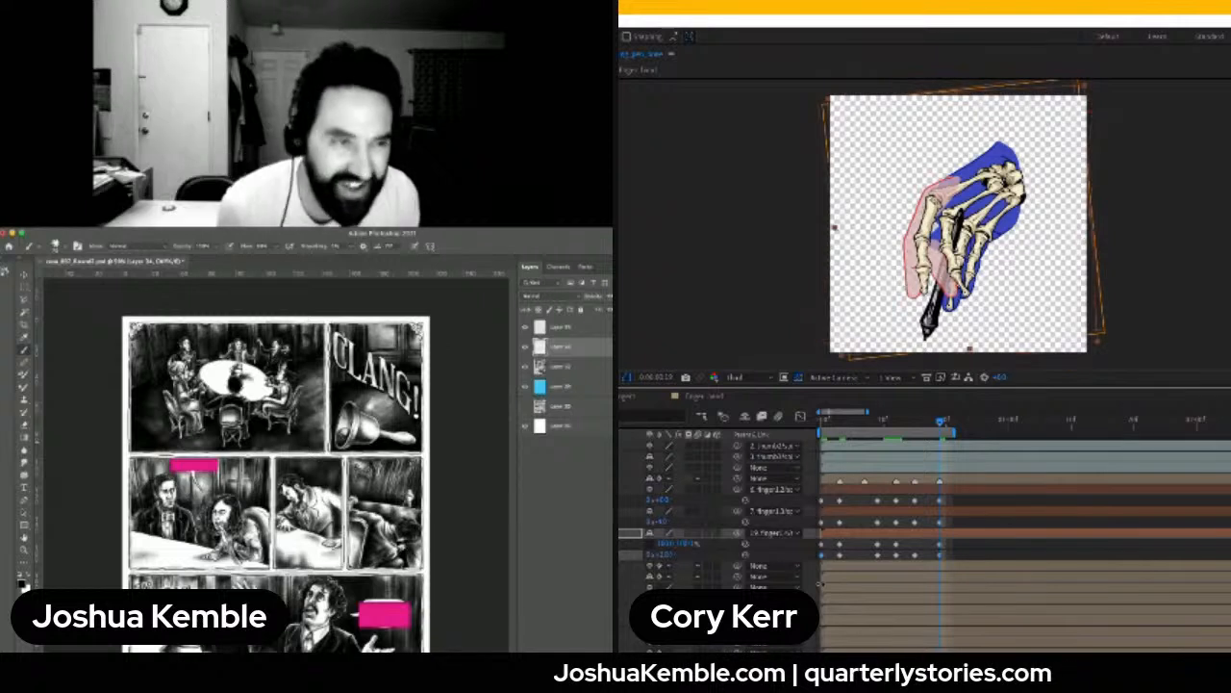
{"action": "scroll", "coordinate": [1022, 558], "scroll_direction": "down", "scroll_amount": 4}
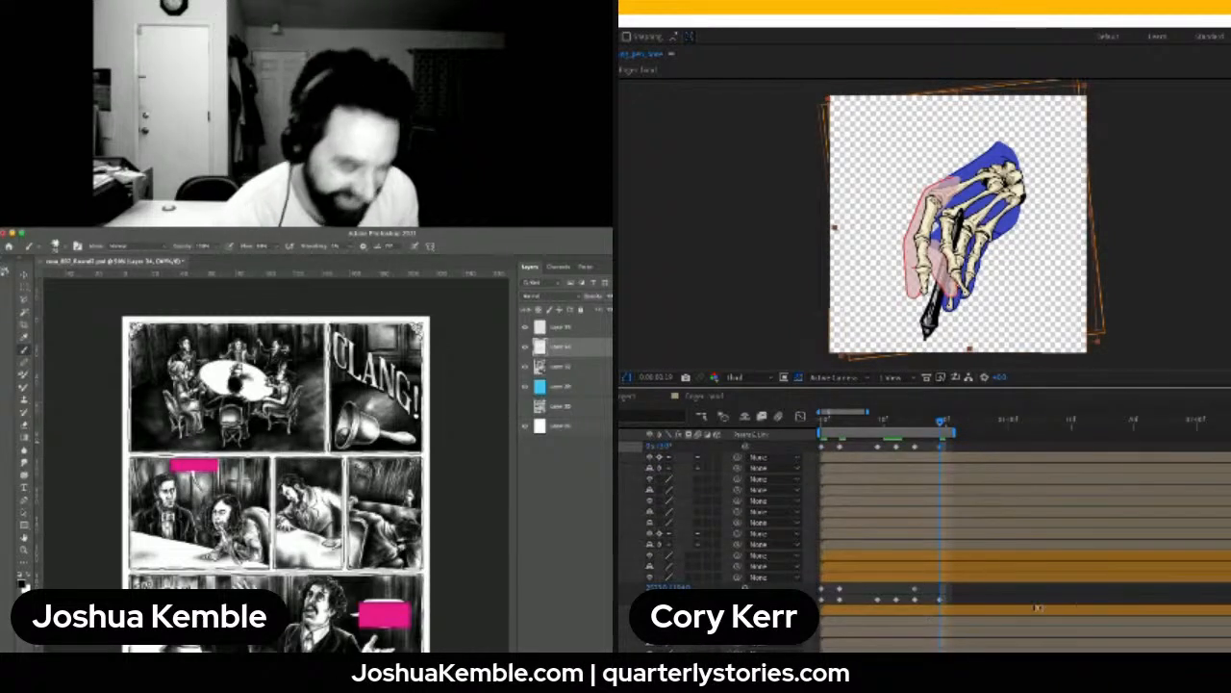
{"action": "left_click", "coordinate": [822, 600]}
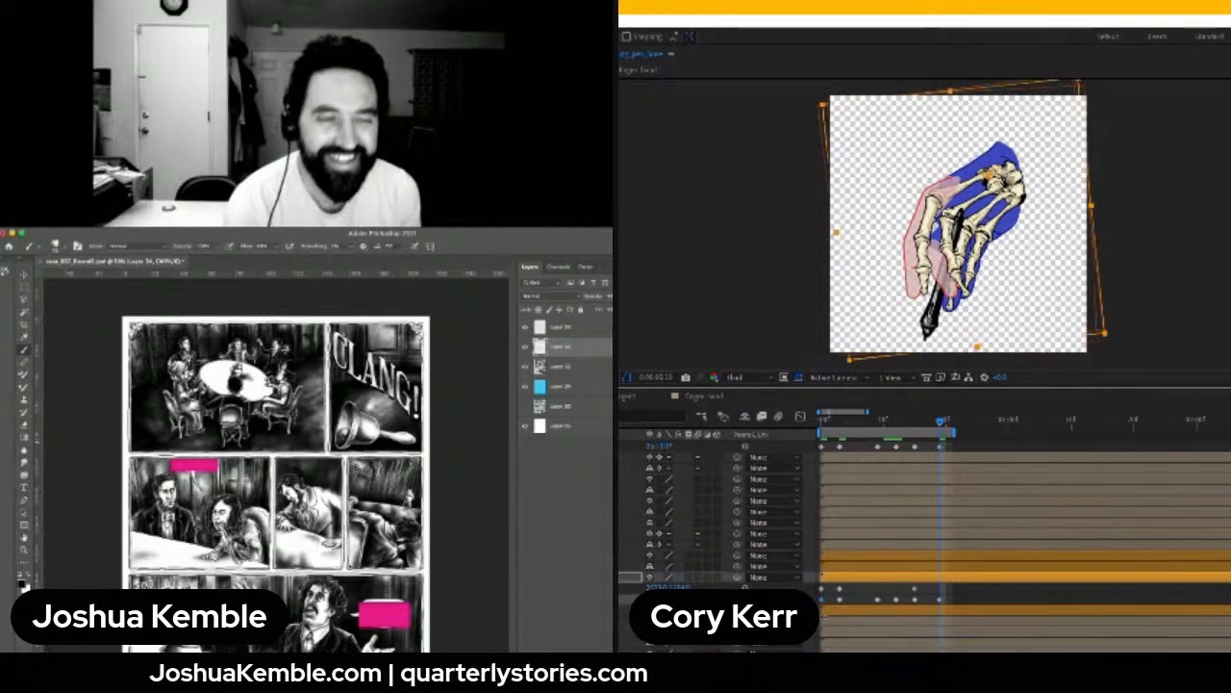
{"action": "key", "text": "ctrl+v"}
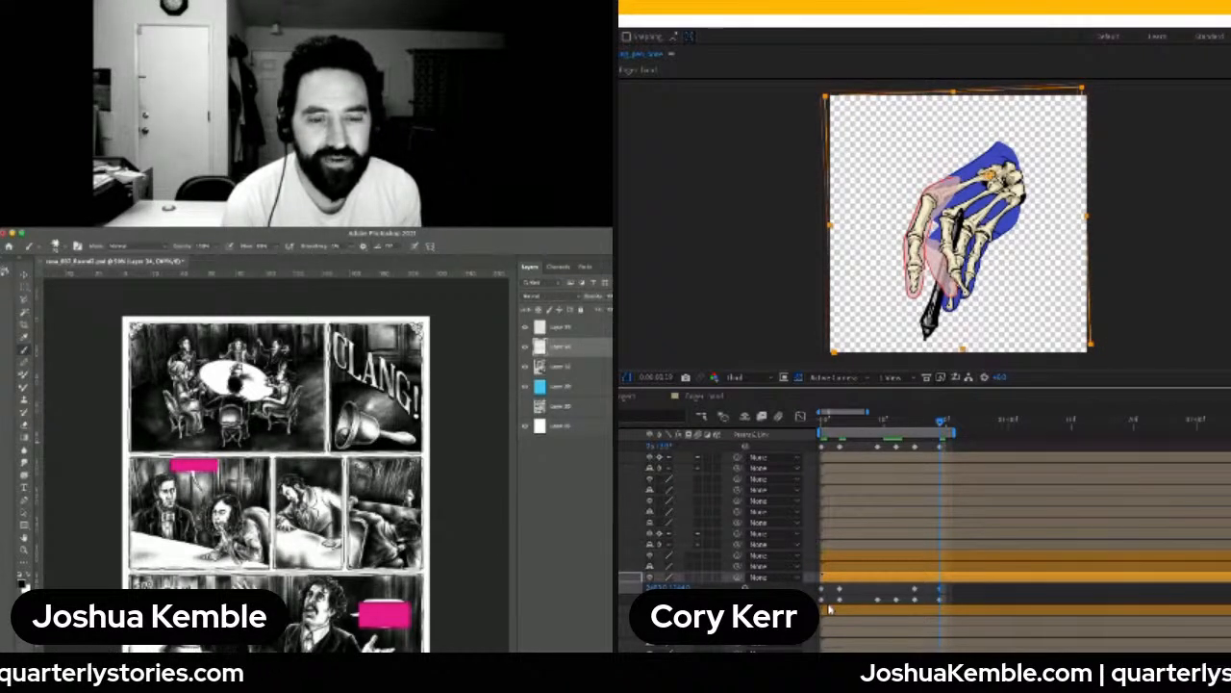
Play the animation from the start to check the finger's motion, and return to frame 0
{"action": "scroll", "coordinate": [959, 447], "scroll_direction": "up", "scroll_amount": 3}
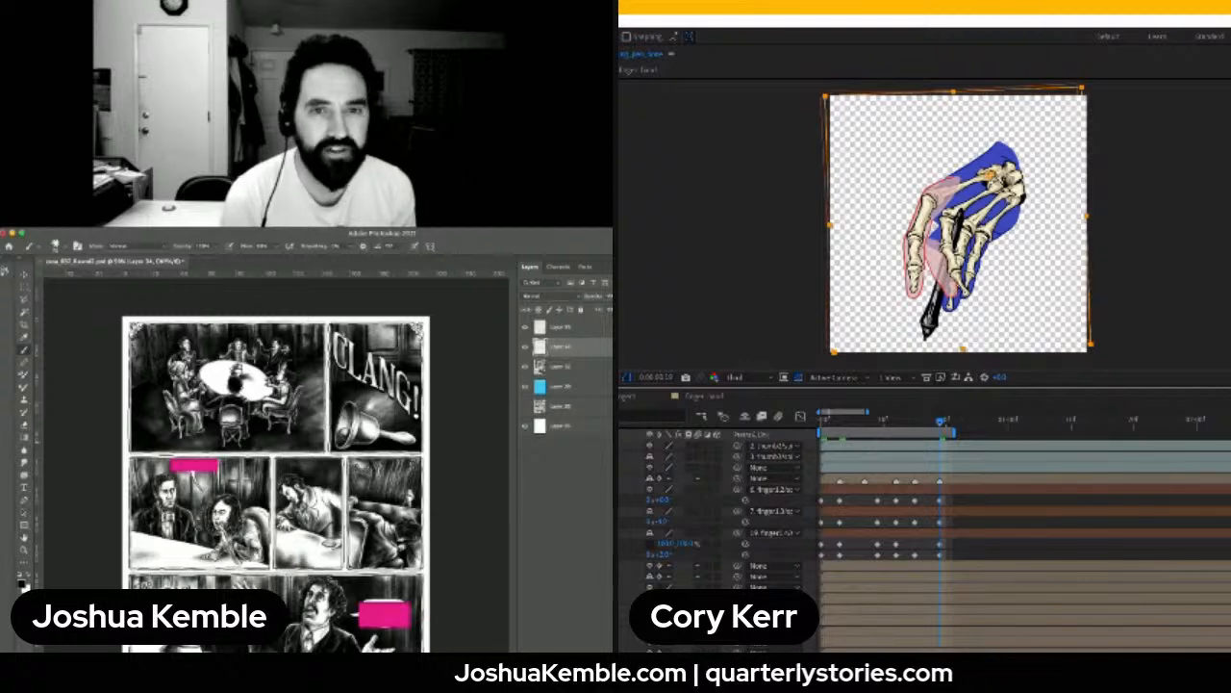
{"action": "left_click_drag", "start_coordinate": [941, 425], "coordinate": [779, 452]}
{"action": "key", "text": "space"}
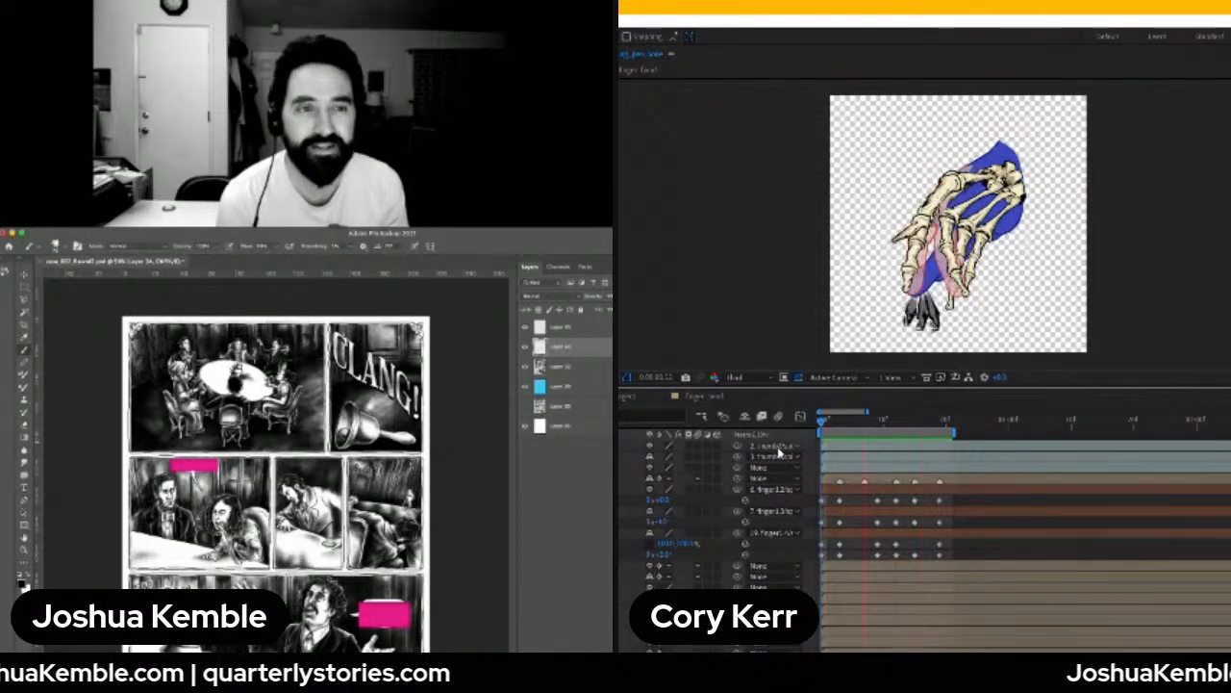
{"action": "key", "text": "space"}
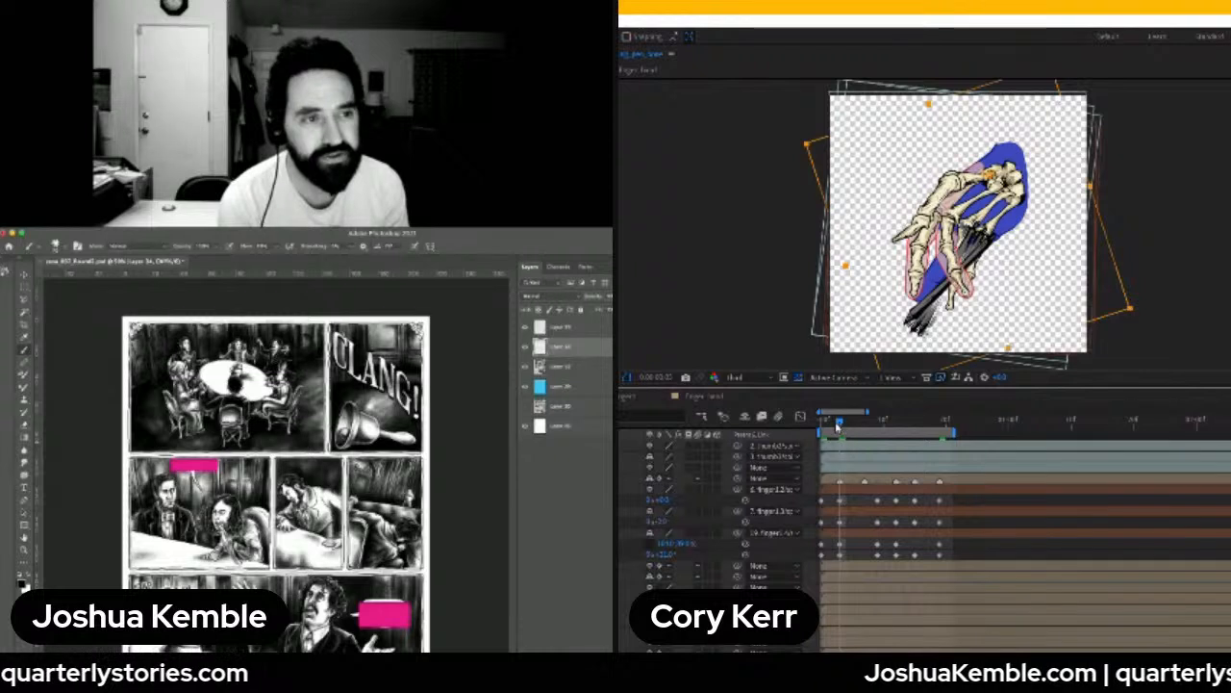
{"action": "left_click_drag", "start_coordinate": [839, 424], "coordinate": [812, 433]}
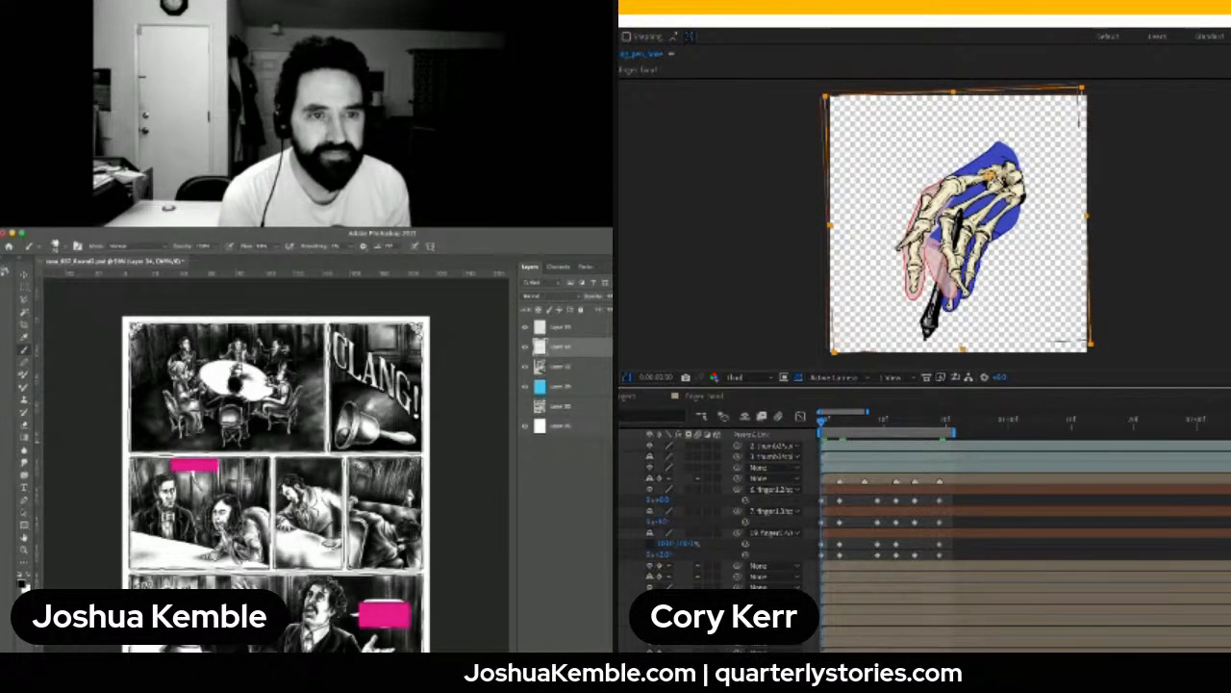
Collapse the keyframed properties of the three orange finger bone layers
{"action": "left_click", "coordinate": [624, 489]}
{"action": "left_click", "coordinate": [623, 500]}
{"action": "left_click", "coordinate": [623, 511]}
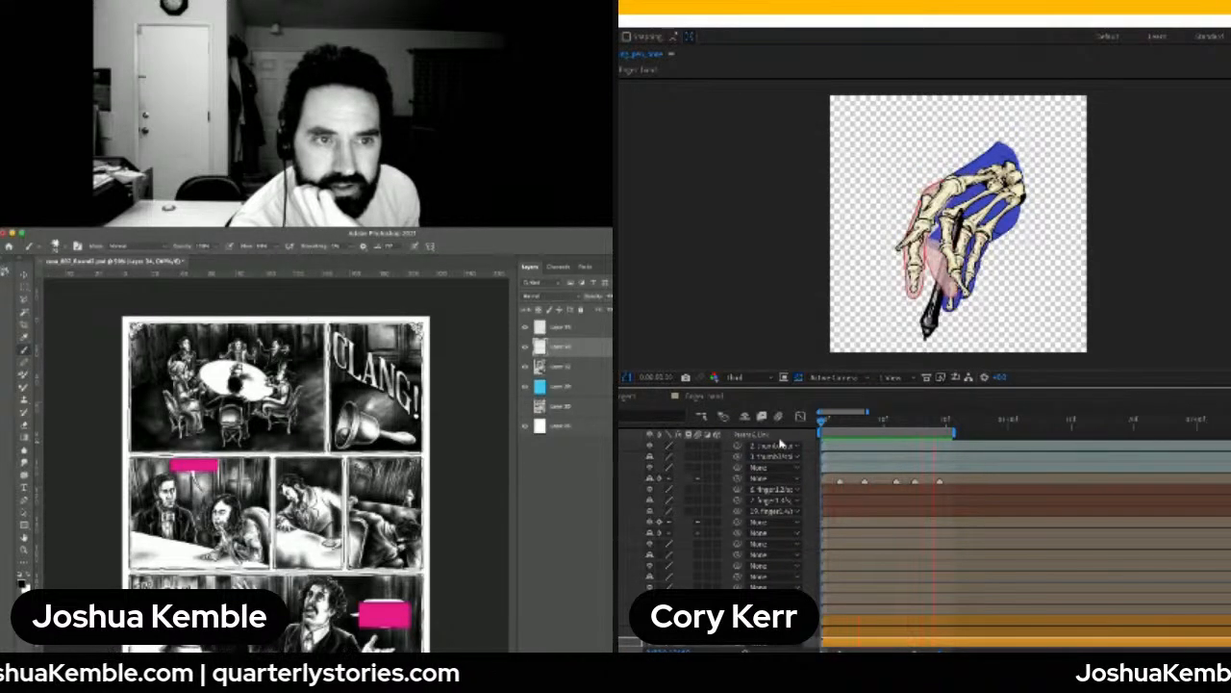
Scrub back to frame 0 and replay the loop to examine how the finger and thumb move together
{"action": "key", "text": "space"}
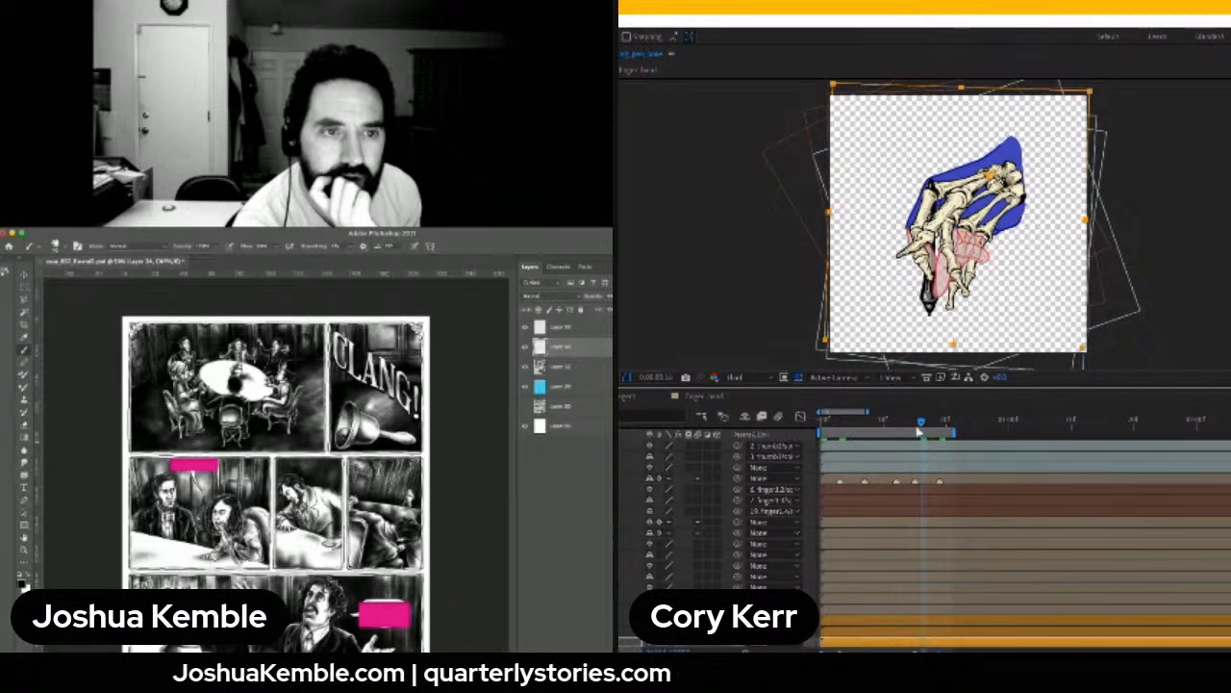
{"action": "left_click_drag", "start_coordinate": [894, 425], "coordinate": [791, 450]}
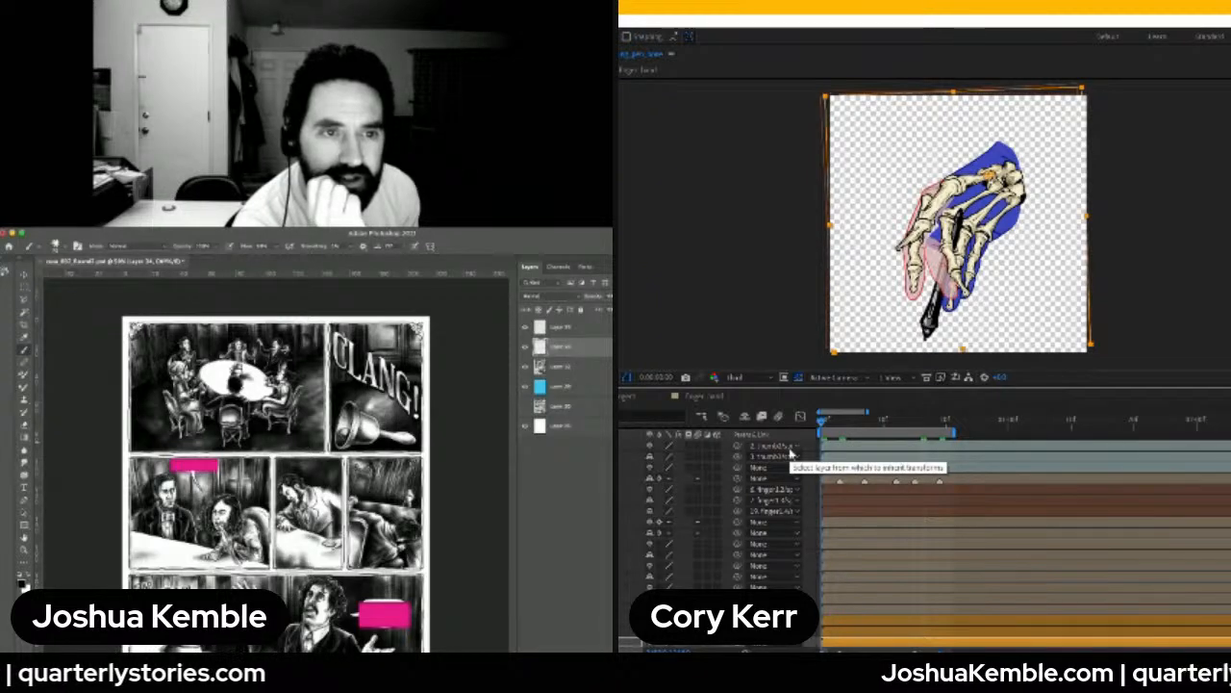
{"action": "key", "text": "space"}
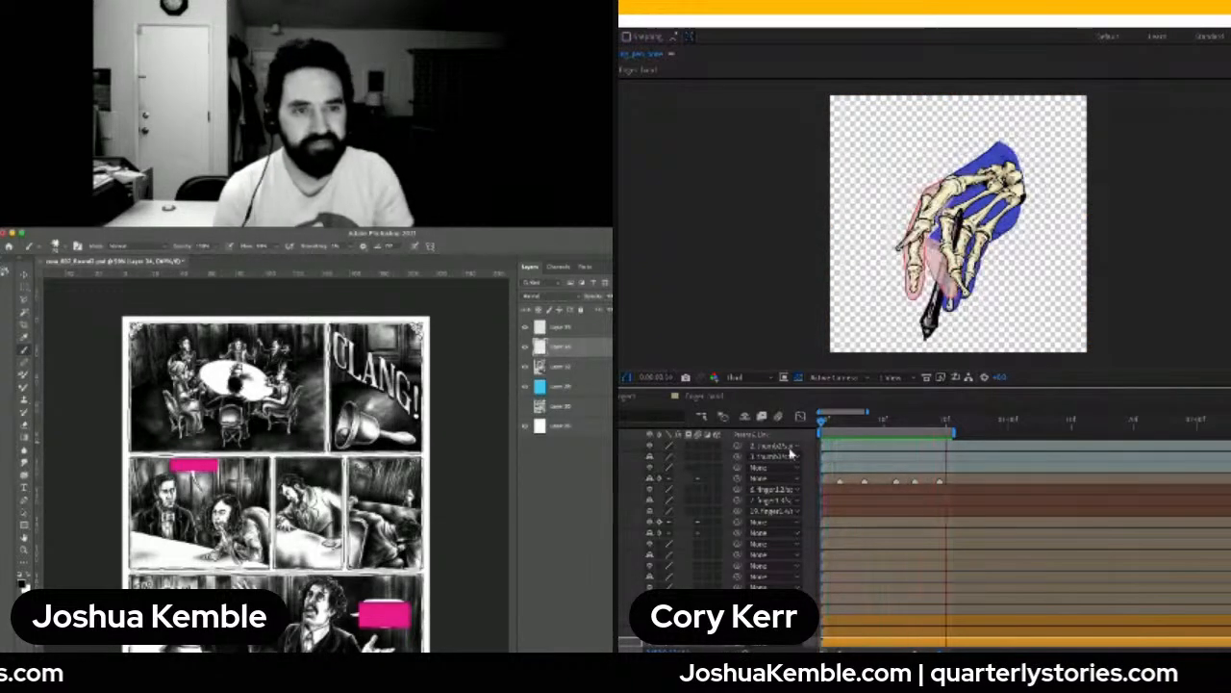
Replay the animation several times from frame 0 to examine how the first finger and thumb follow the guide shapes
{"action": "key", "text": "space"}
{"action": "key", "text": "space"}
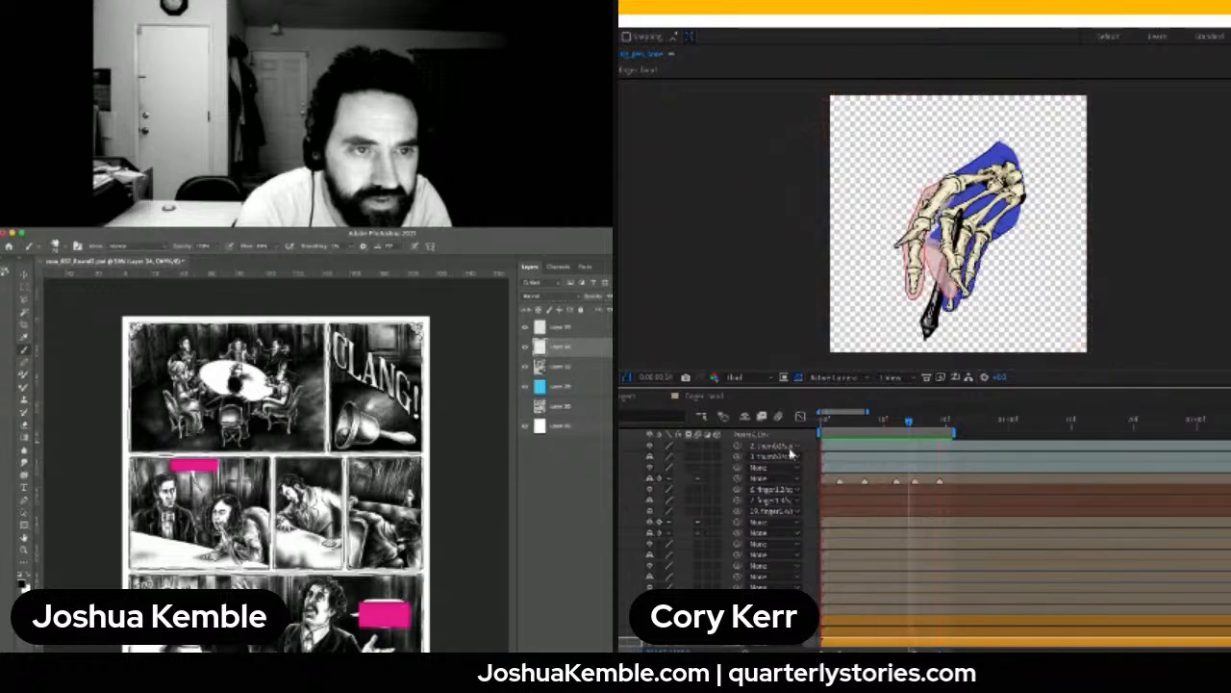
{"action": "key", "text": "space"}
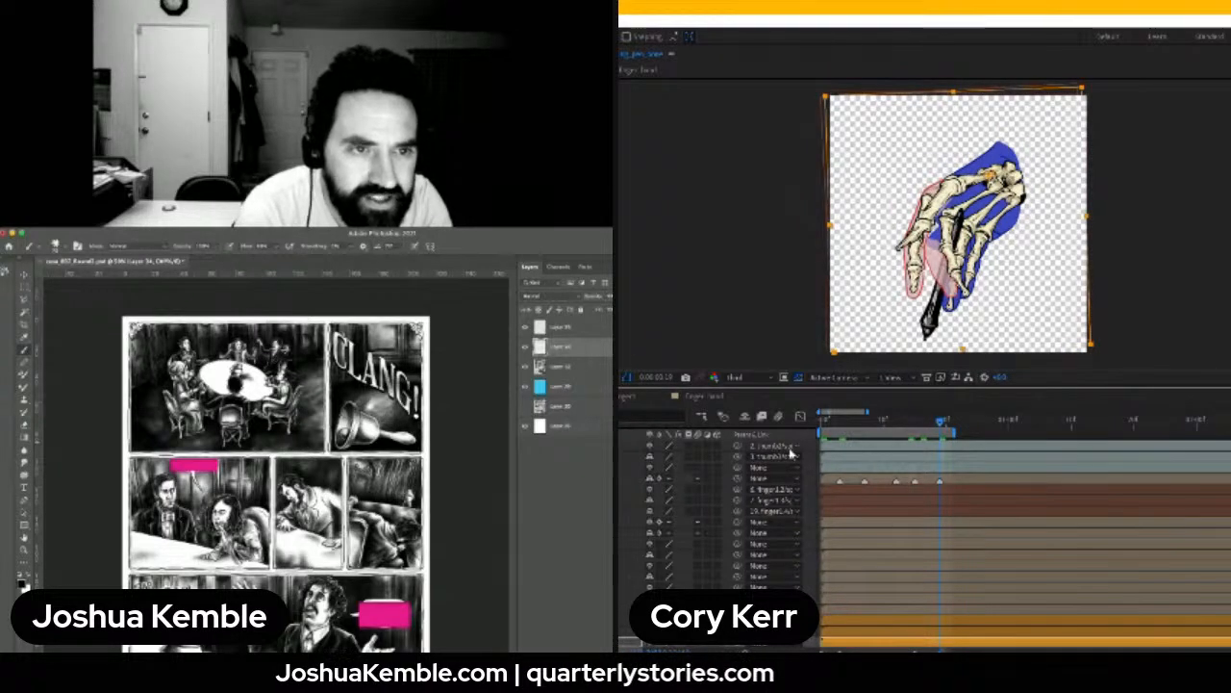
{"action": "key", "text": "space"}
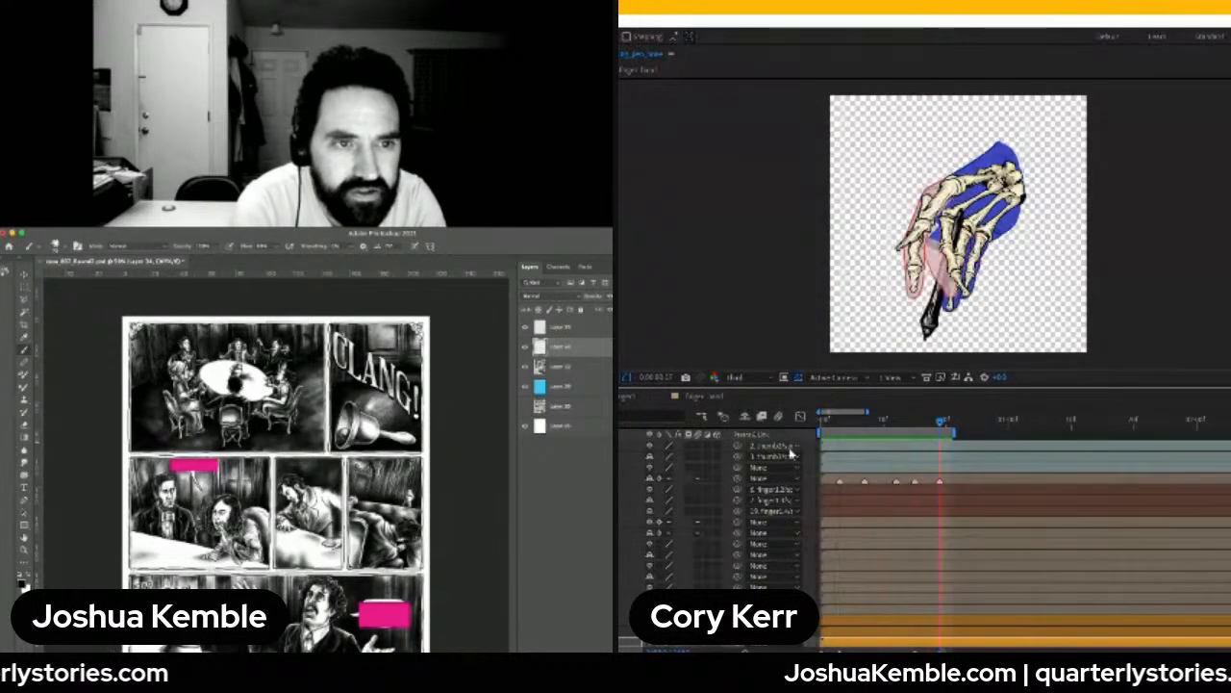
{"action": "key", "text": "space"}
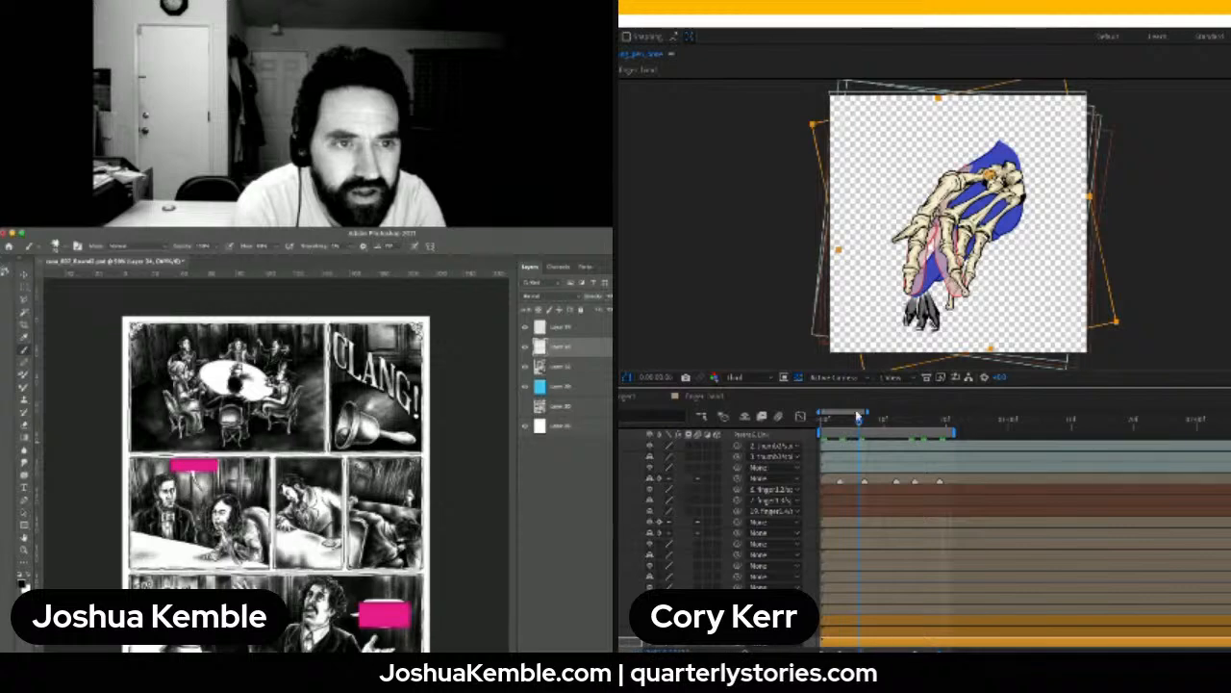
{"action": "left_click_drag", "start_coordinate": [860, 427], "coordinate": [796, 425]}
{"action": "key", "text": "space"}
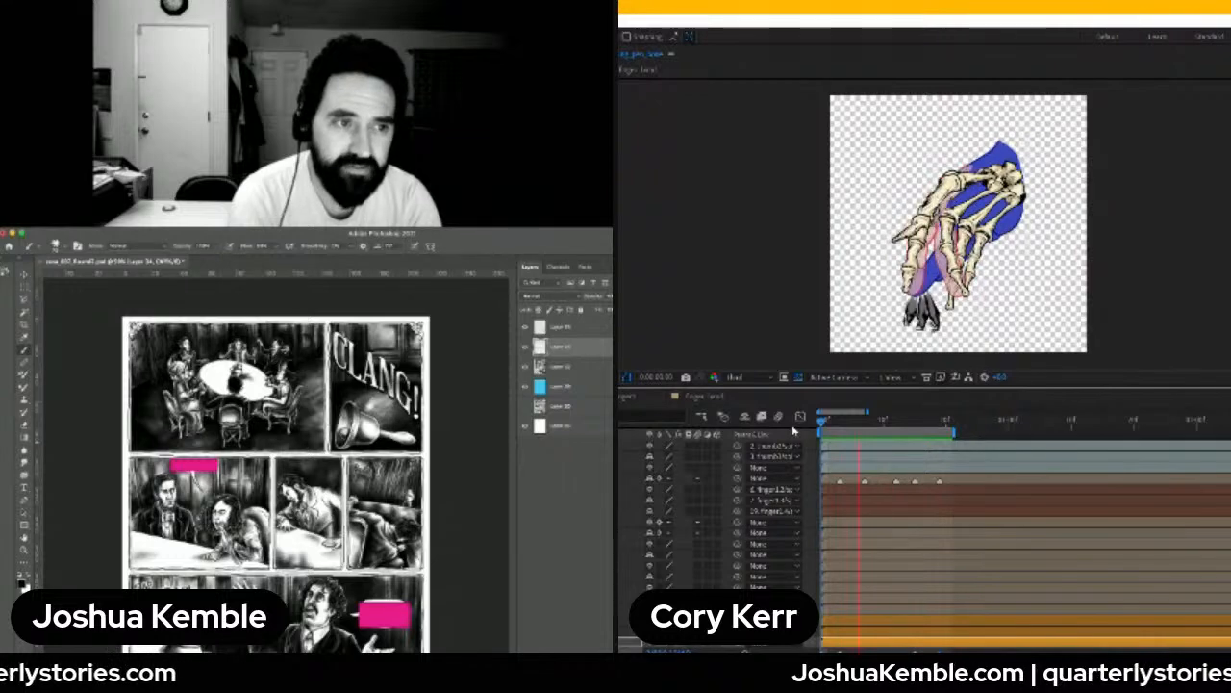
{"action": "key", "text": "space"}
{"action": "left_click_drag", "start_coordinate": [914, 428], "coordinate": [779, 439]}
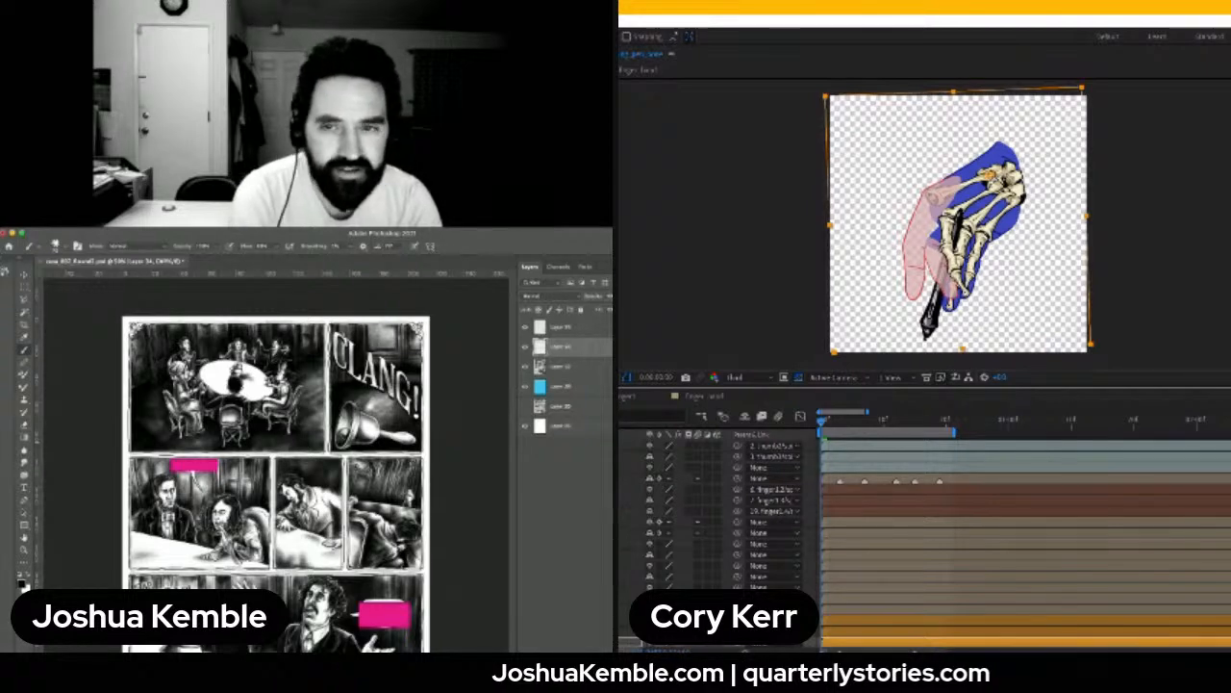
Collapse the keyframed properties of the first finger's orange hand bone layer
{"action": "scroll", "coordinate": [923, 544], "scroll_direction": "down", "scroll_amount": 5}
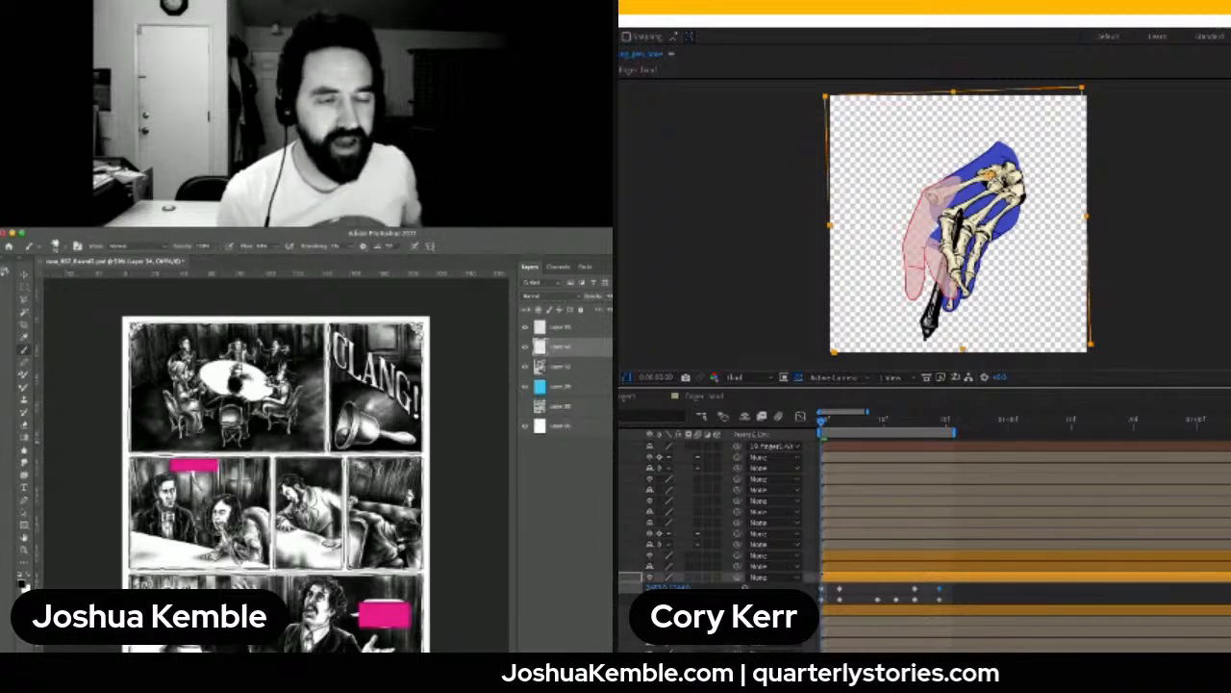
{"action": "key", "text": "ctrl+d"}
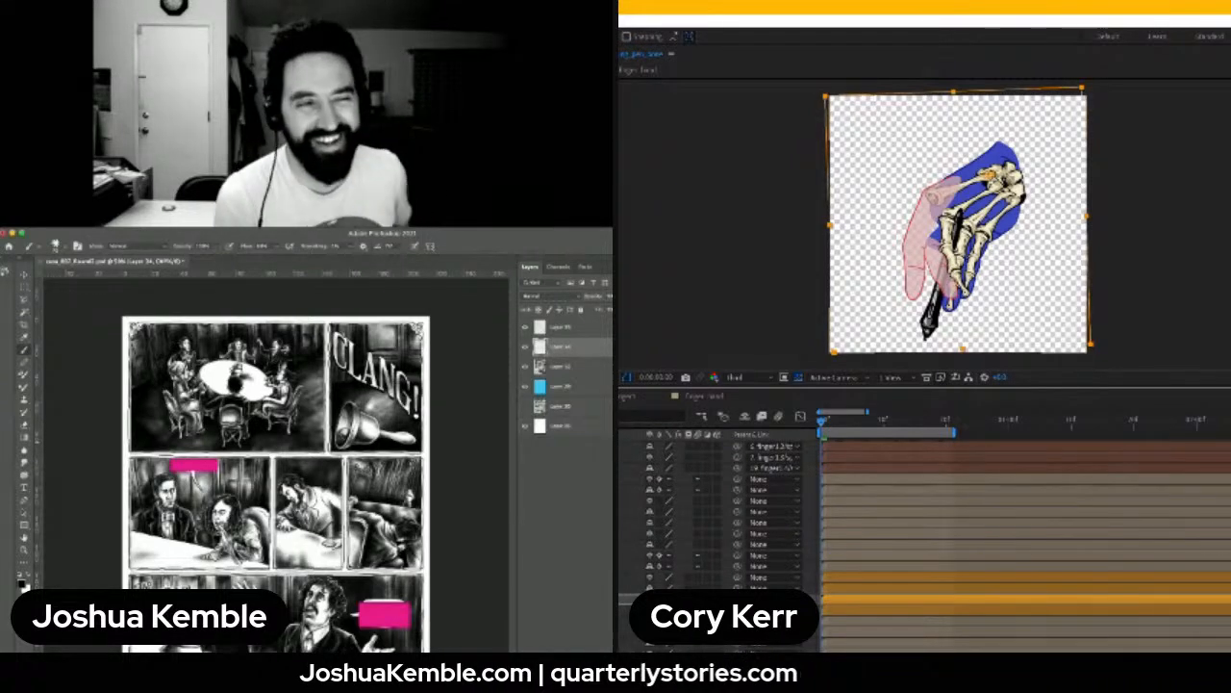
{"action": "key", "text": "ctrl+d"}
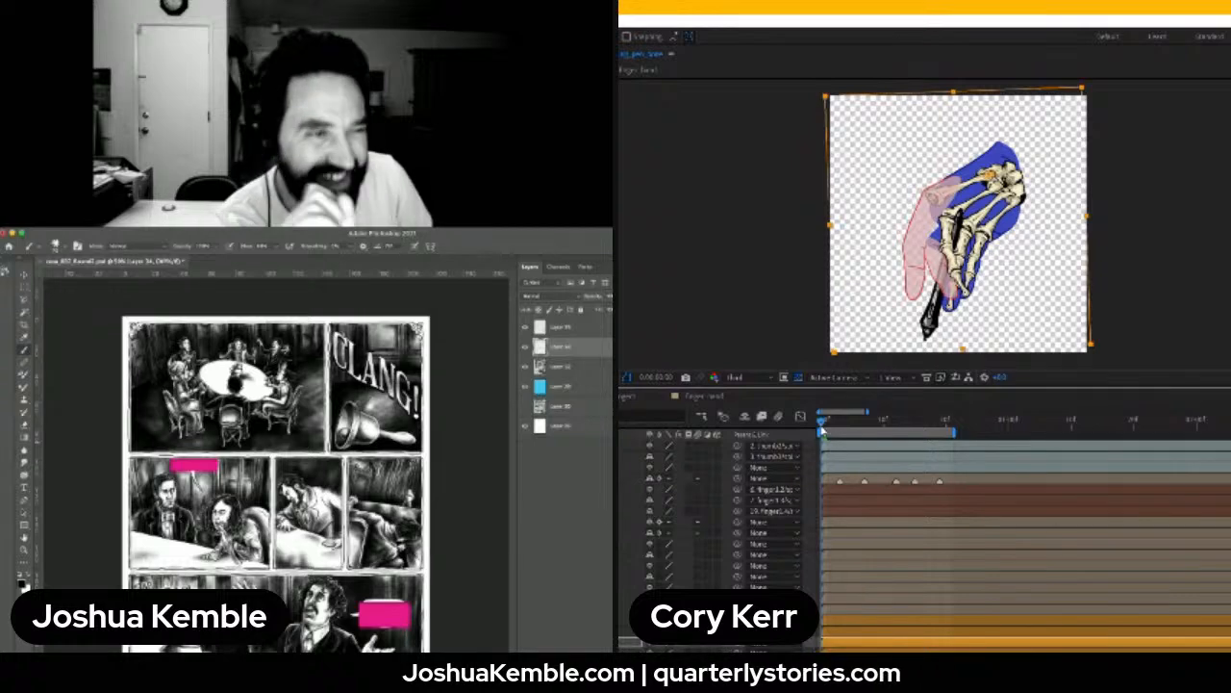
Play the loop once more to check the finished first finger, and return to frame 0
{"action": "left_click_drag", "start_coordinate": [824, 424], "coordinate": [794, 467]}
{"action": "key", "text": "space"}
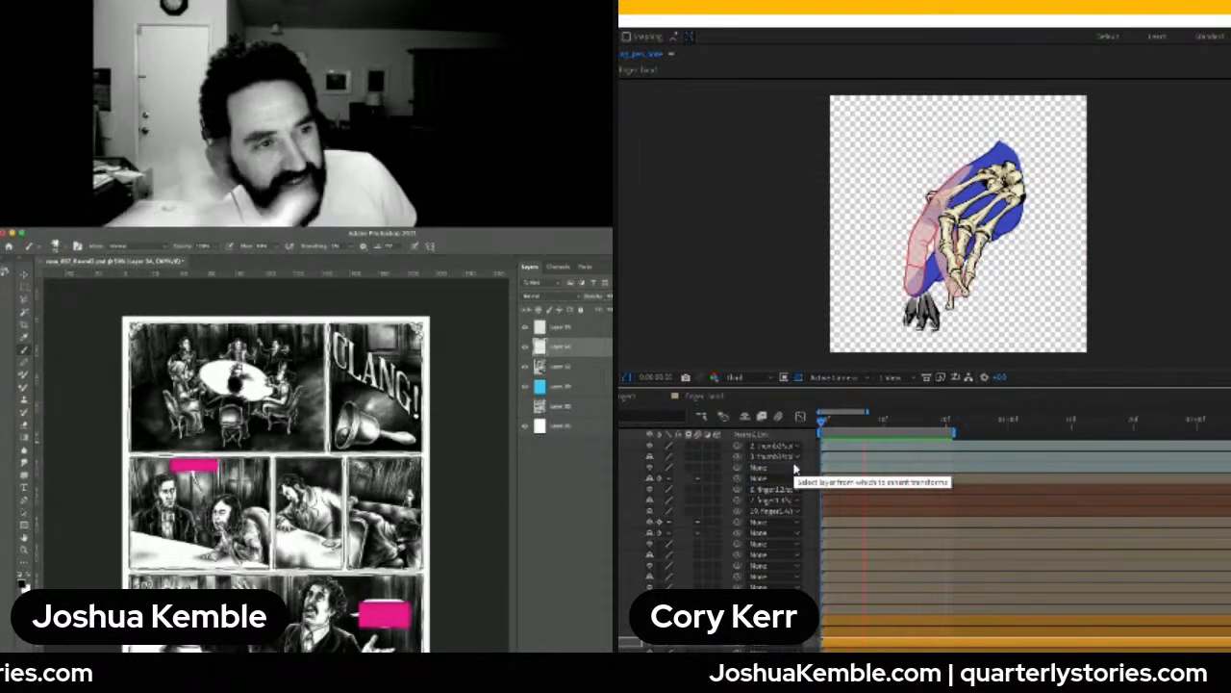
{"action": "key", "text": "space"}
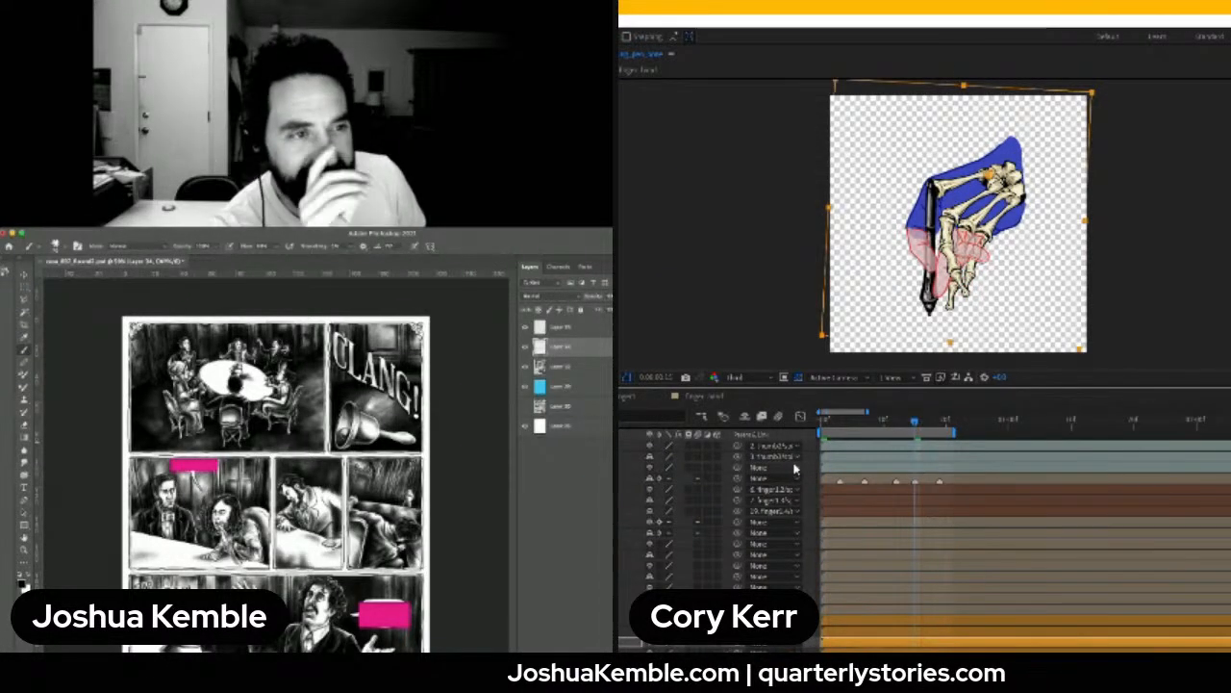
{"action": "left_click_drag", "start_coordinate": [915, 424], "coordinate": [809, 436]}
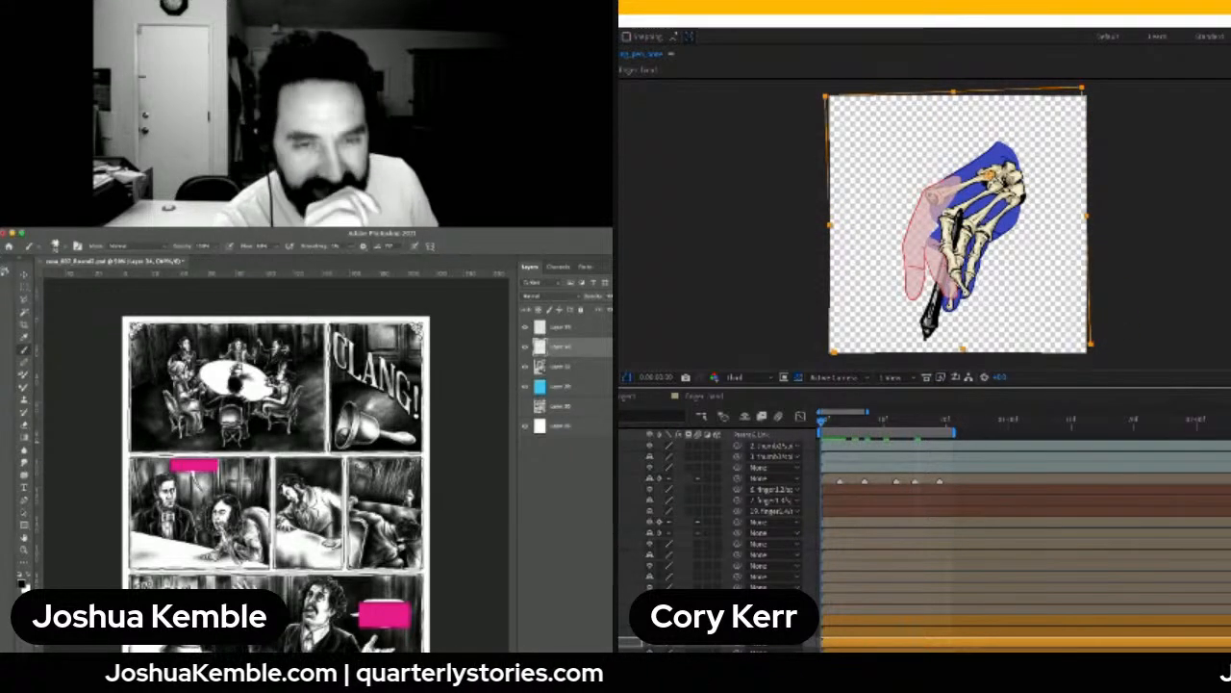
Copy the second finger's three bone layers from its nested composition into the main hand composition, giving them purple labels
{"action": "double_click", "coordinate": [626, 488]}
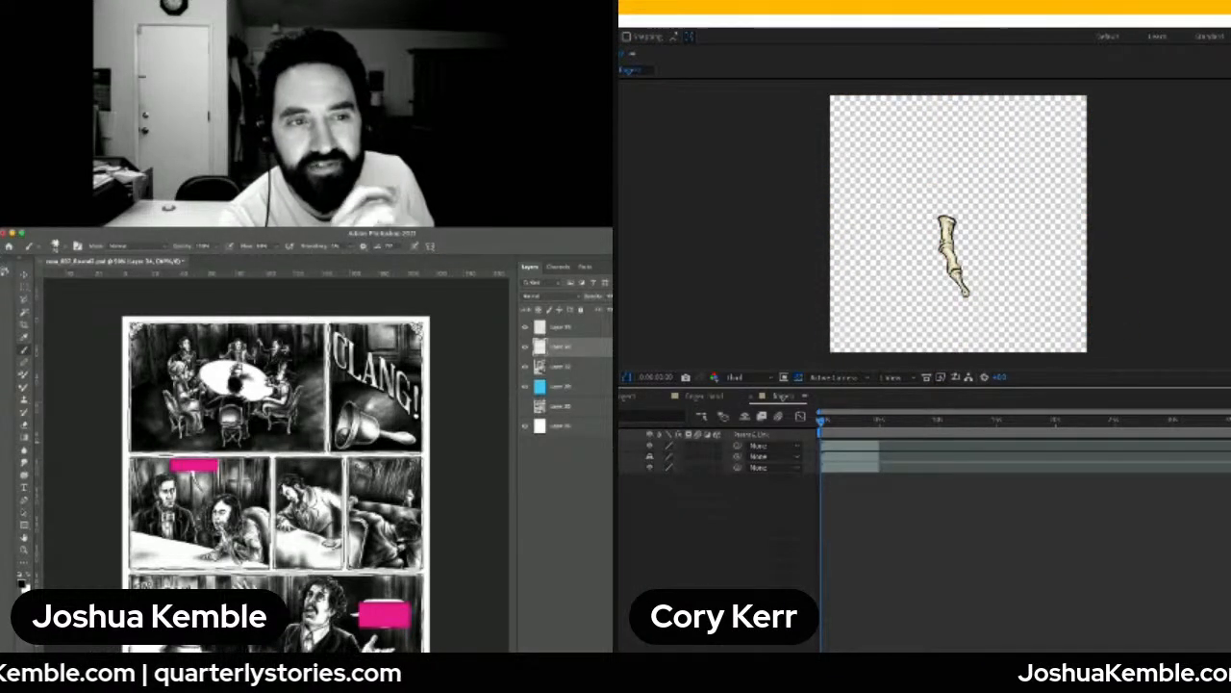
{"action": "key", "text": "ctrl+a"}
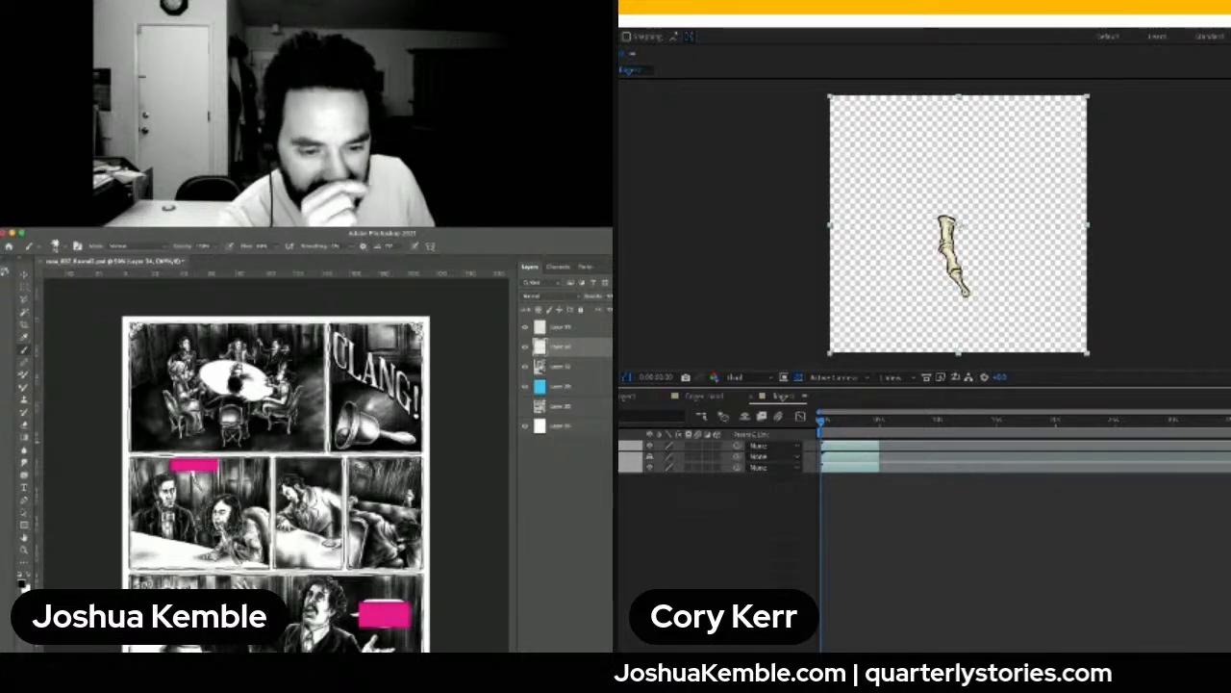
{"action": "left_click", "coordinate": [630, 587]}
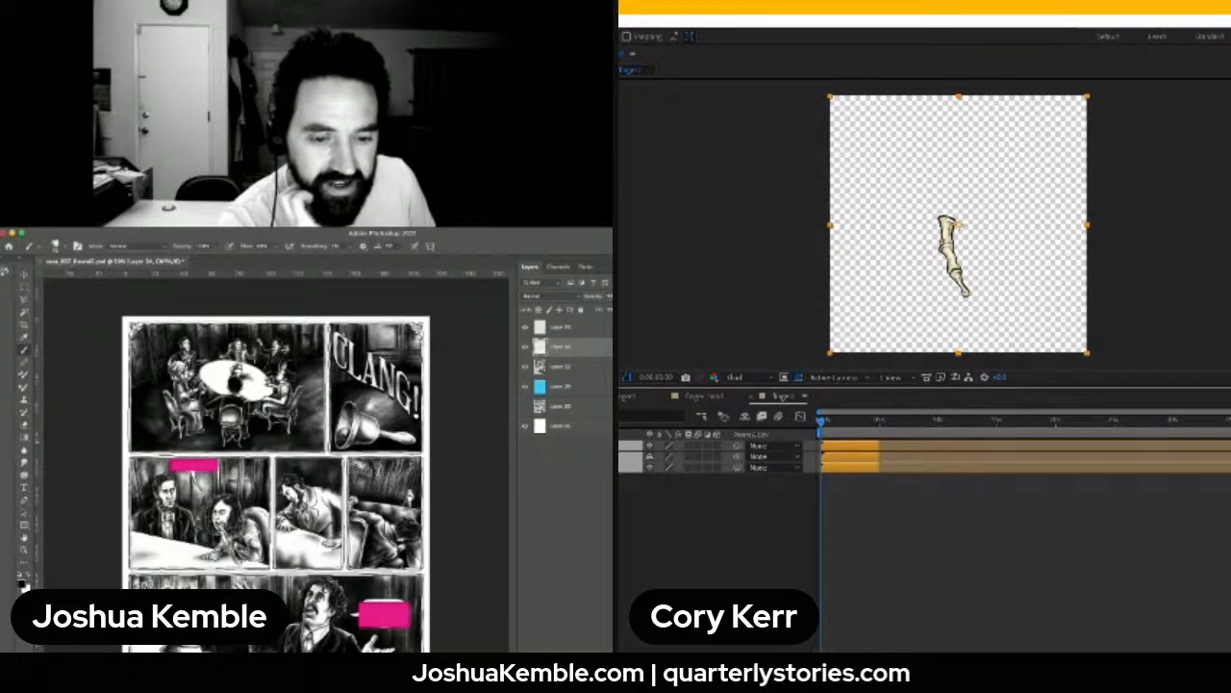
{"action": "left_click", "coordinate": [624, 395]}
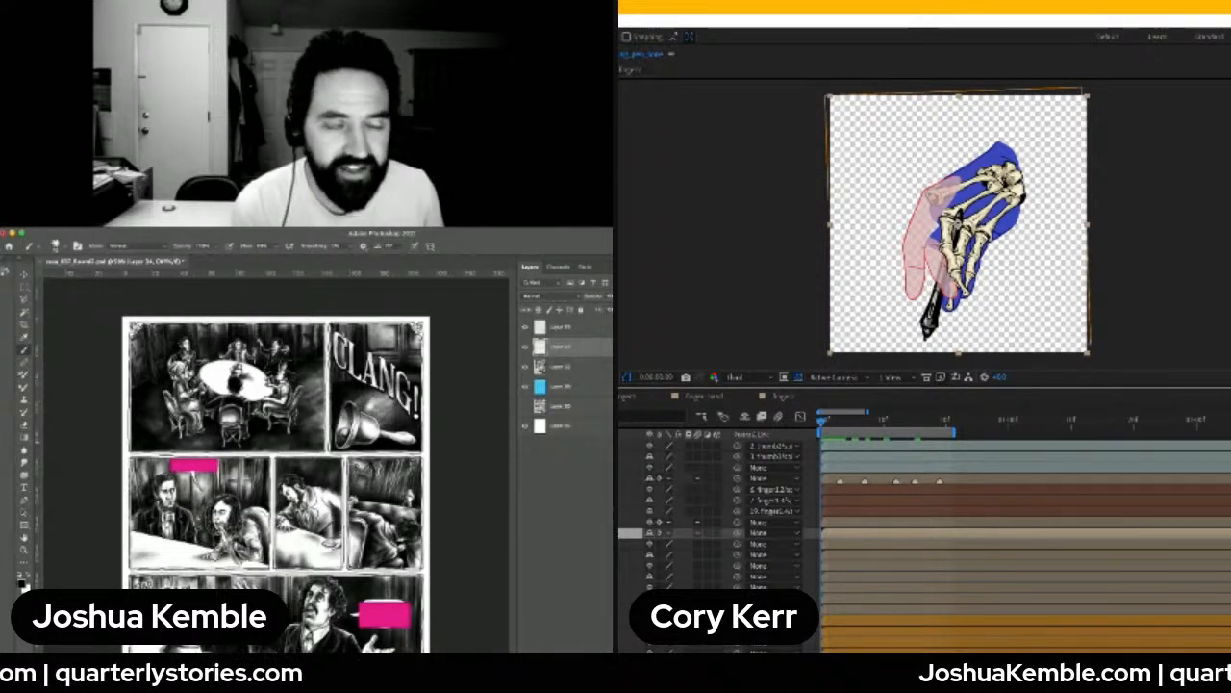
{"action": "key", "text": "ctrl+v"}
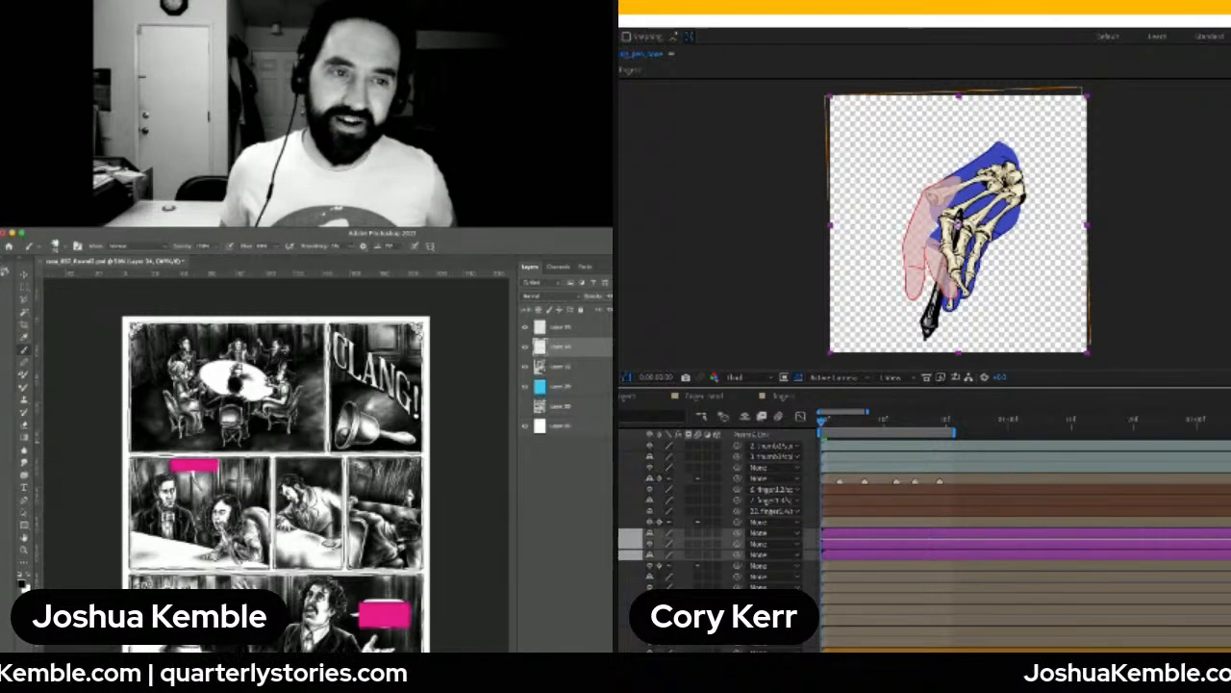
Label the first finger's hand bone layer brown and the second finger's hand bone layer purple to match their finger bones
{"action": "scroll", "coordinate": [924, 515], "scroll_direction": "down", "scroll_amount": 3}
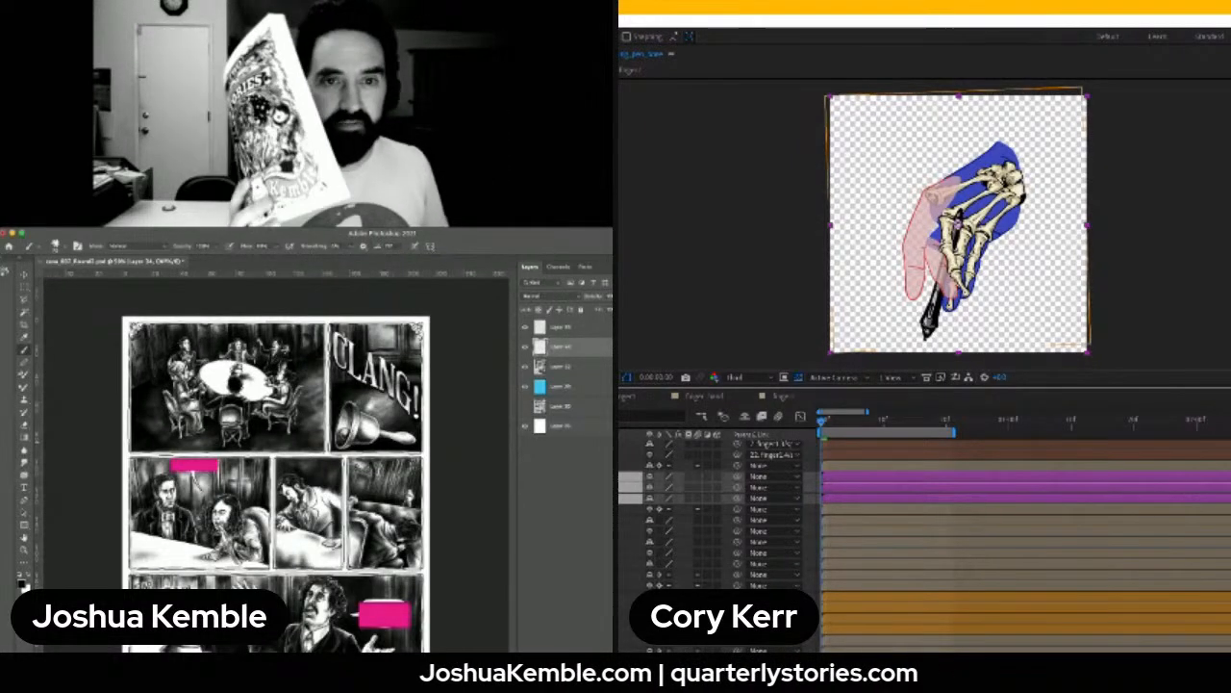
{"action": "left_click", "coordinate": [624, 619]}
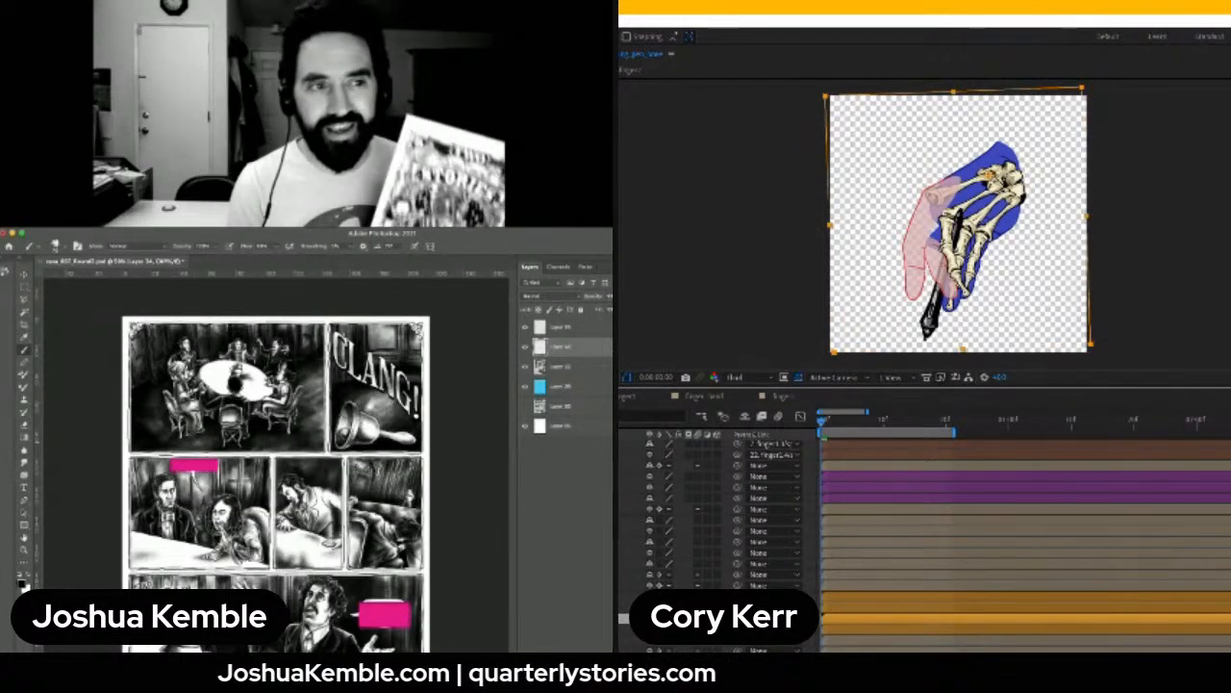
{"action": "left_click", "coordinate": [624, 619]}
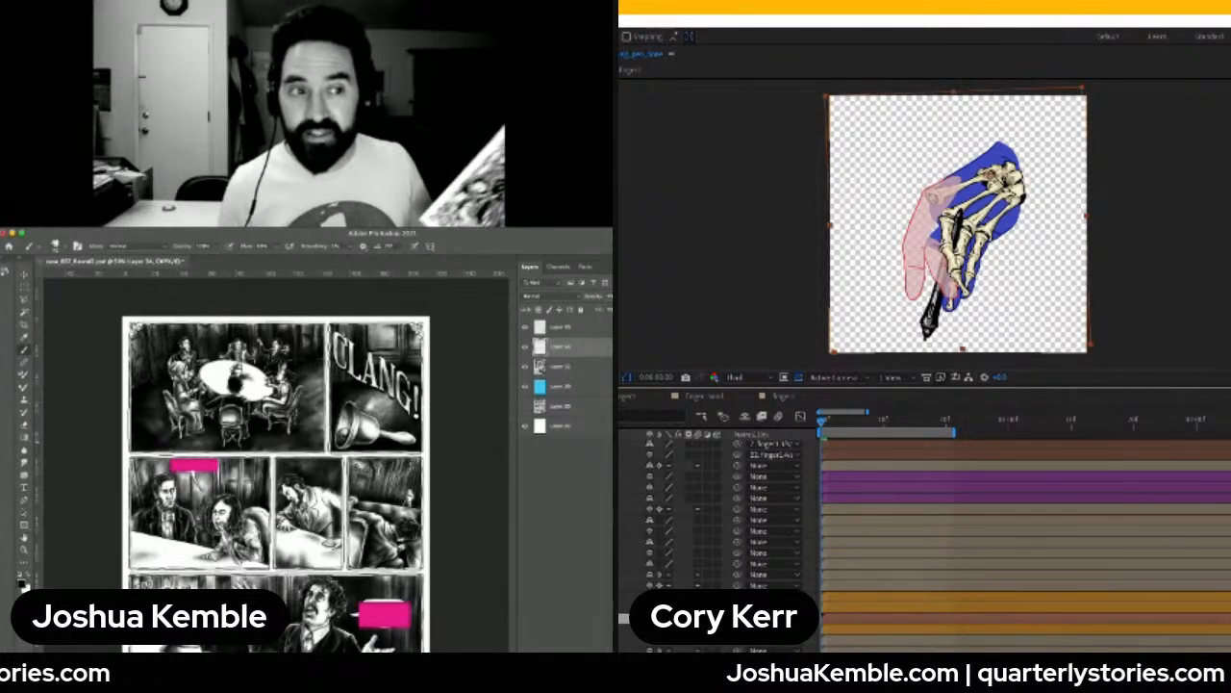
{"action": "left_click", "coordinate": [623, 606]}
{"action": "left_click", "coordinate": [620, 635]}
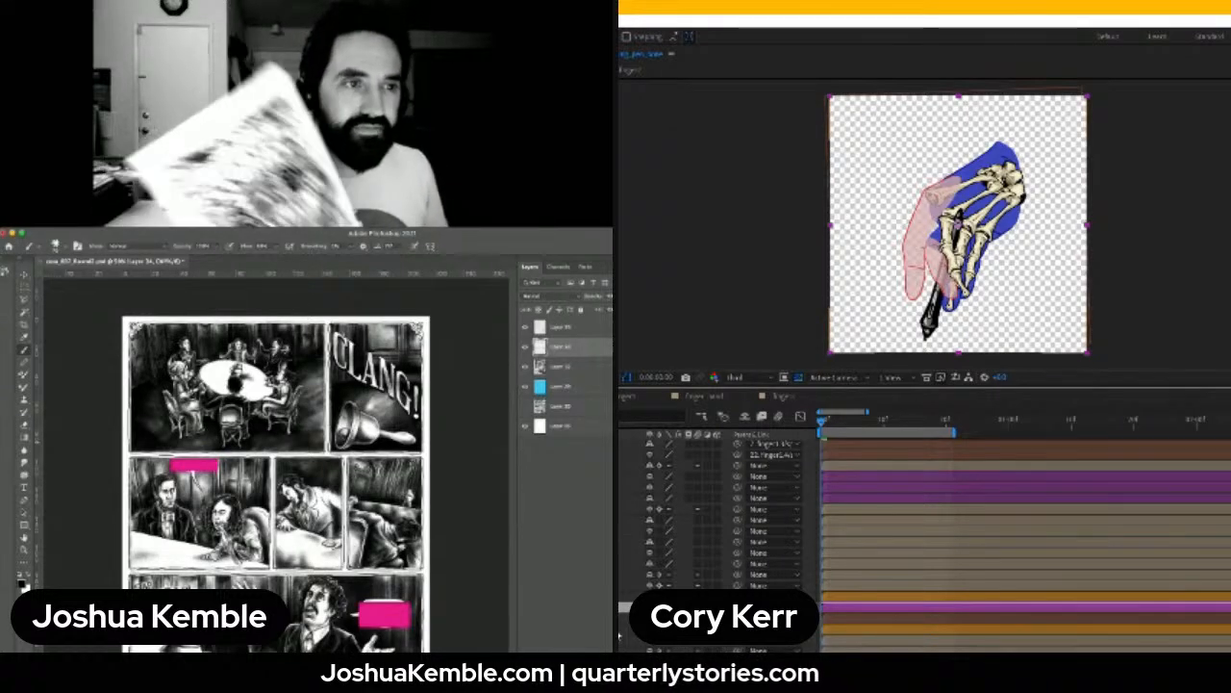
{"action": "scroll", "coordinate": [923, 539], "scroll_direction": "up", "scroll_amount": 1}
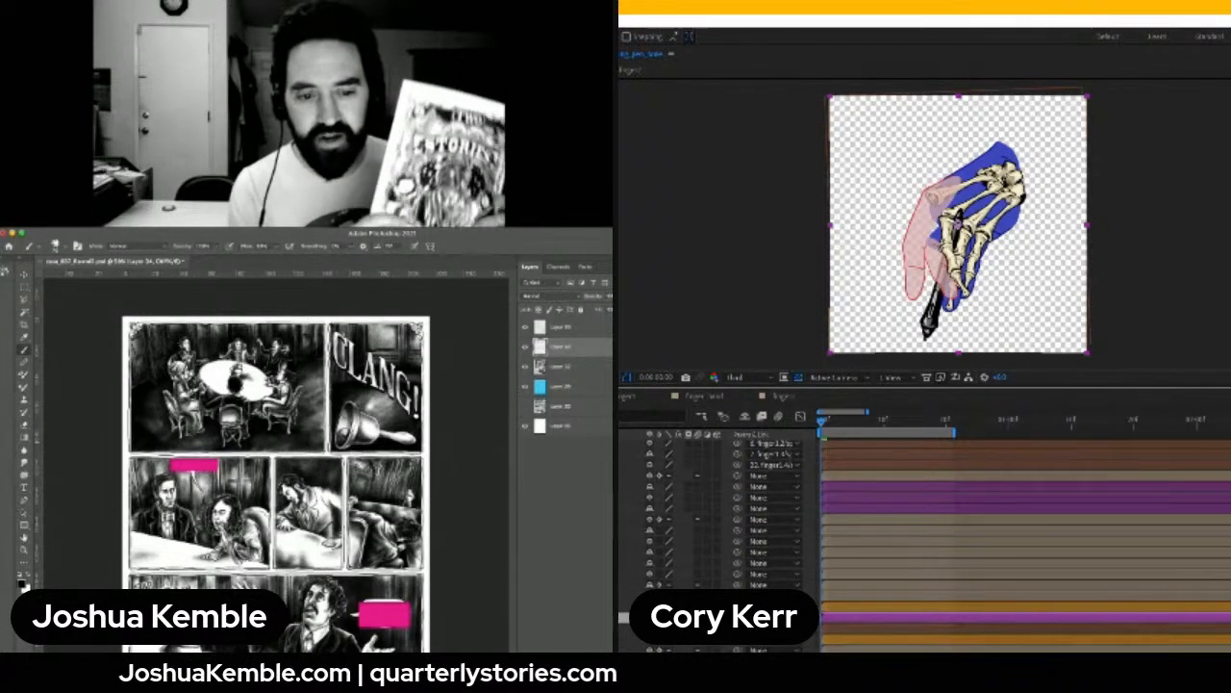
{"action": "scroll", "coordinate": [924, 539], "scroll_direction": "down", "scroll_amount": 1}
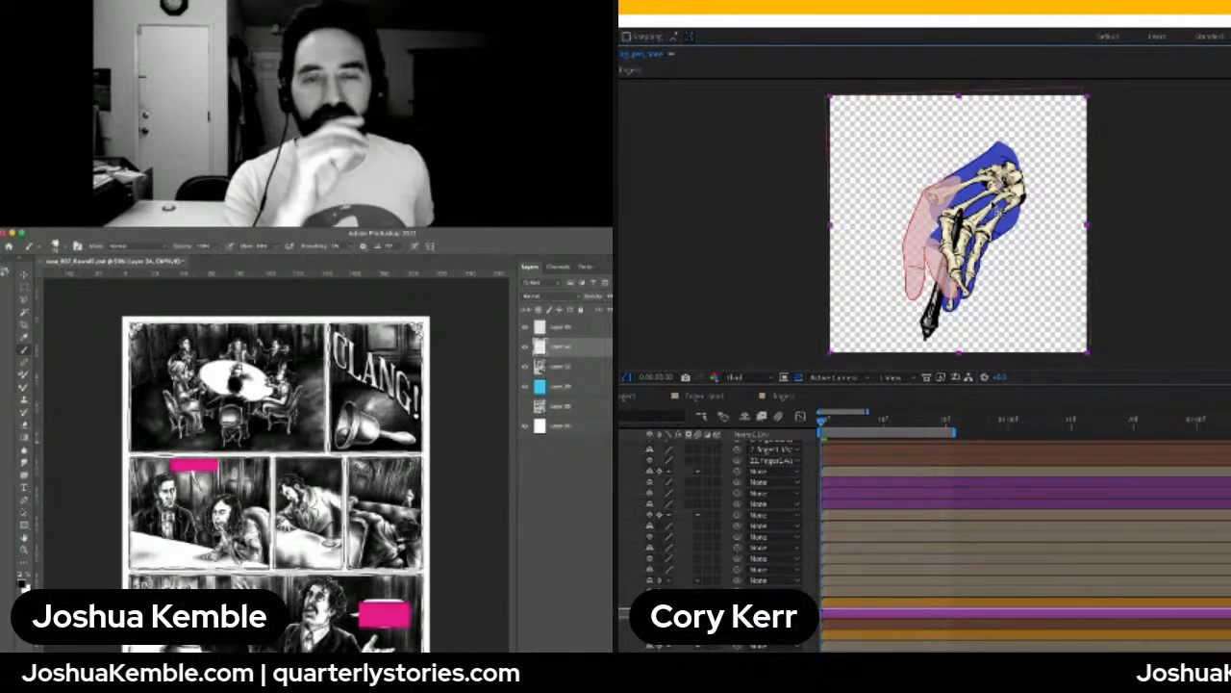
Enlarge the composition viewer to show the hand bigger, and look over the layer stack at frame 0
{"action": "left_click_drag", "start_coordinate": [964, 387], "coordinate": [973, 471]}
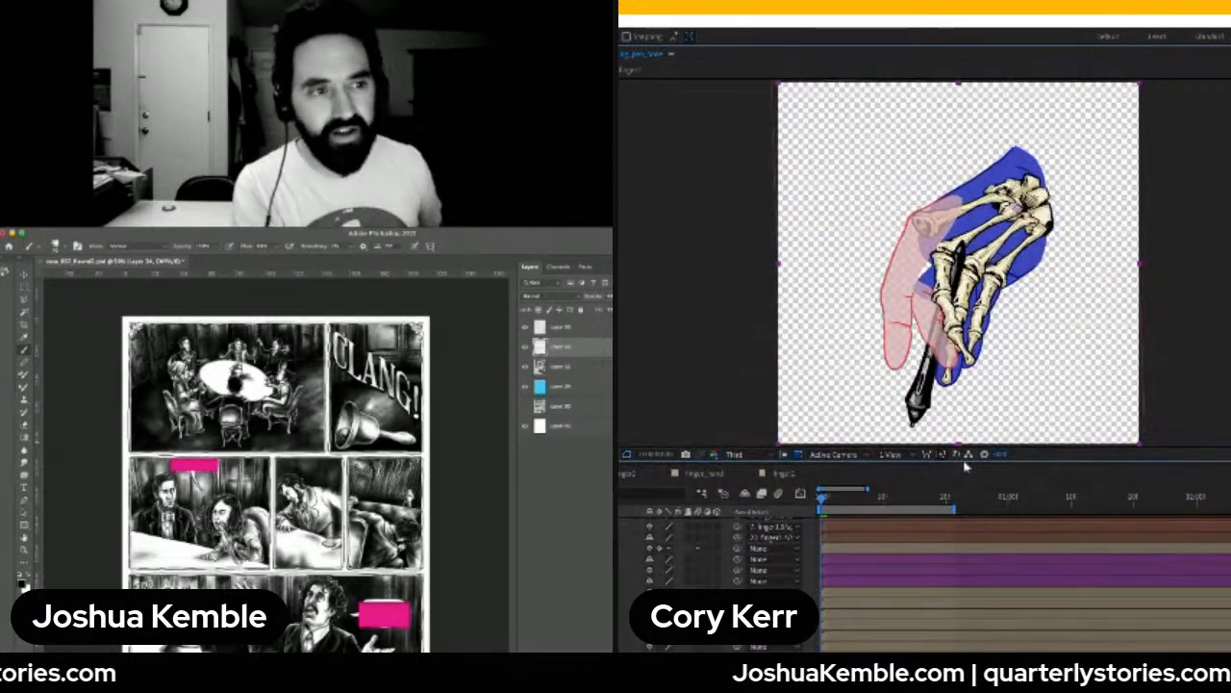
{"action": "scroll", "coordinate": [962, 577], "scroll_direction": "up", "scroll_amount": 4}
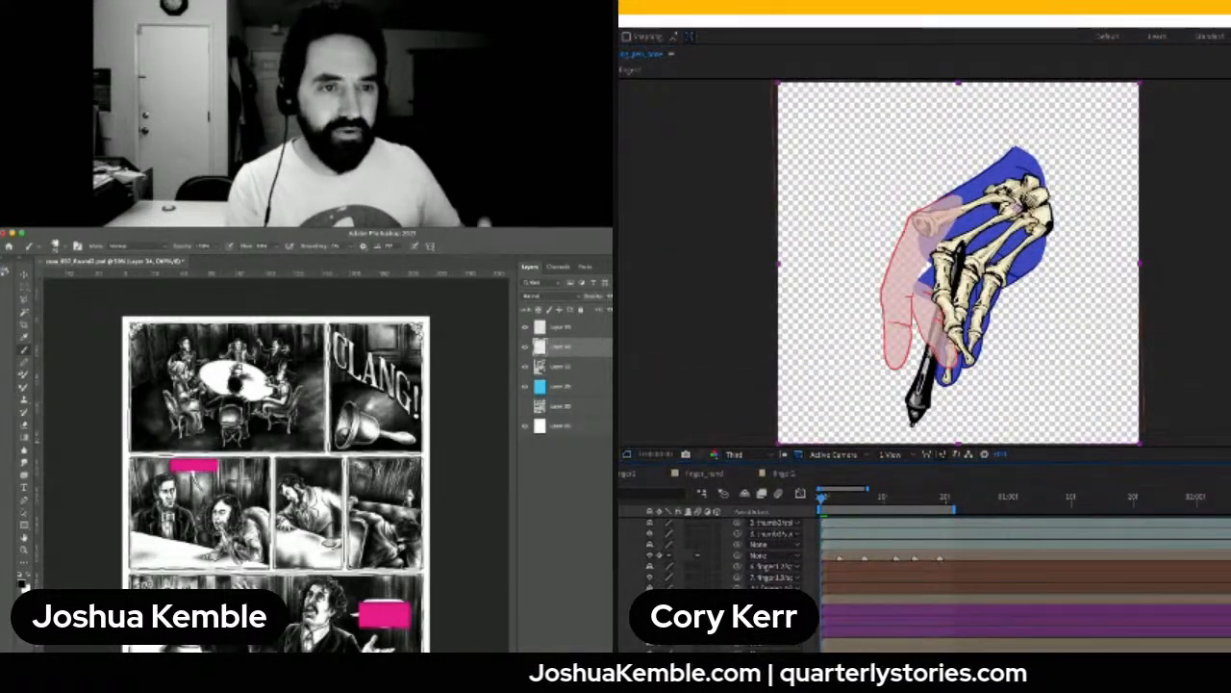
{"action": "scroll", "coordinate": [962, 577], "scroll_direction": "down", "scroll_amount": 5}
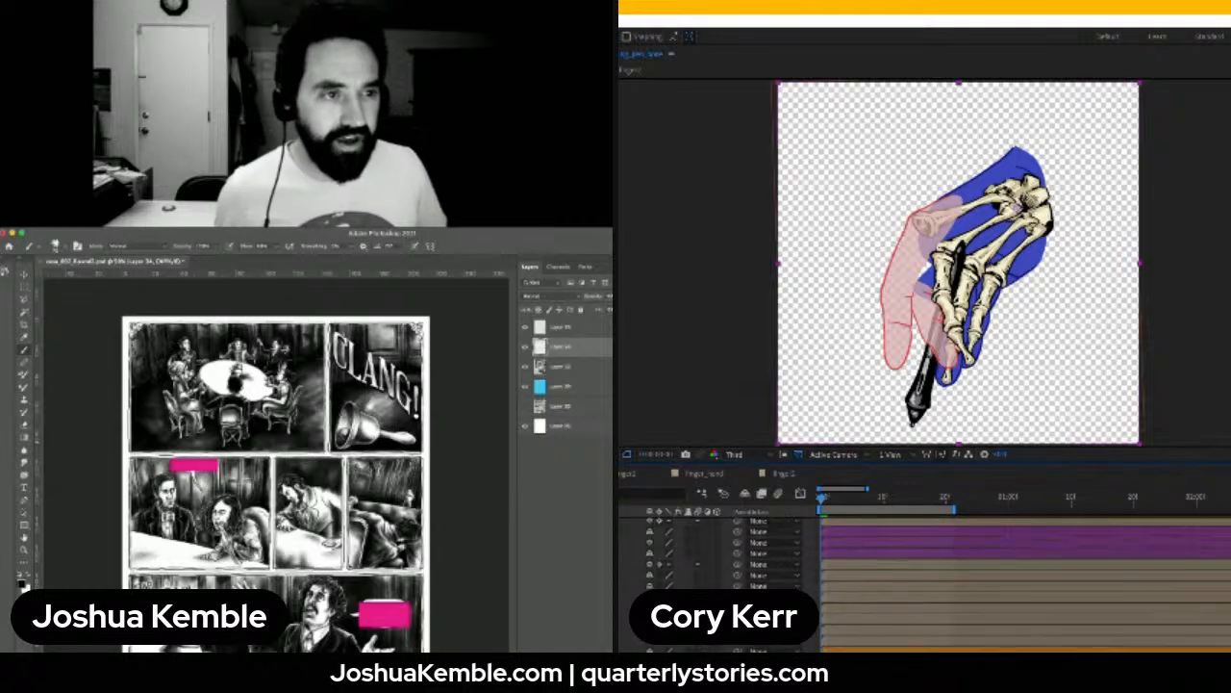
{"action": "scroll", "coordinate": [962, 578], "scroll_direction": "down", "scroll_amount": 1}
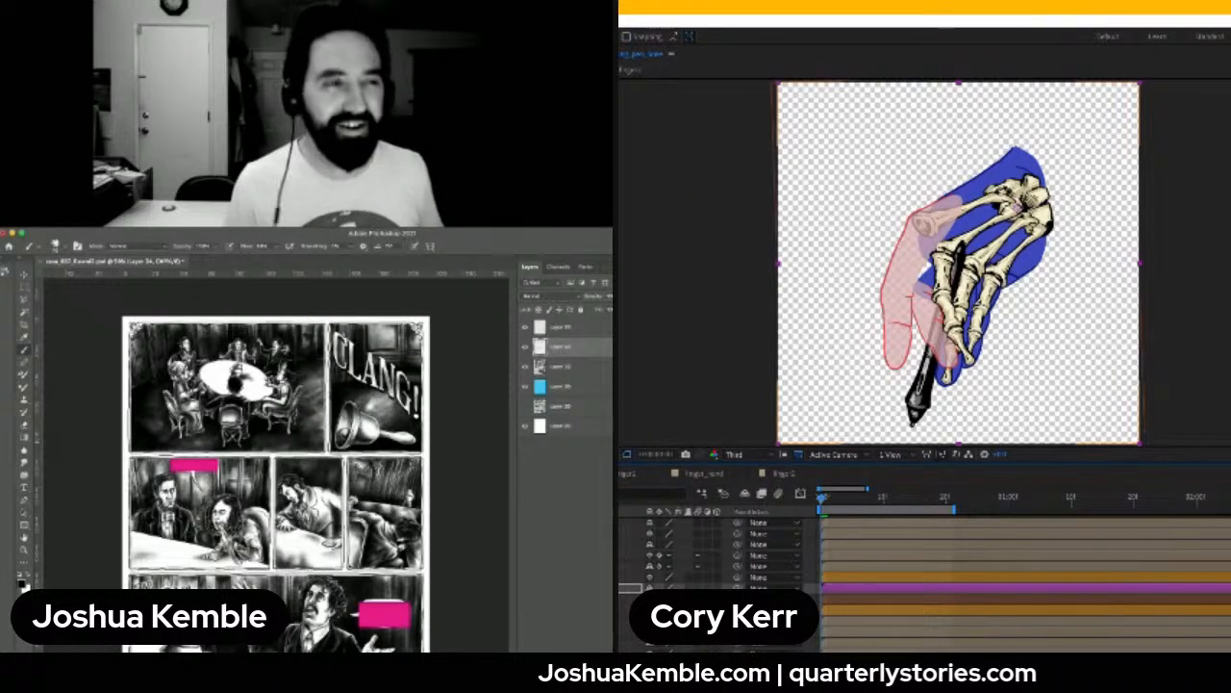
{"action": "mouse_move", "coordinate": [822, 500]}
{"action": "left_mouse_down"}
{"action": "mouse_move", "coordinate": [846, 505]}
{"action": "mouse_move", "coordinate": [822, 499]}
{"action": "left_mouse_up"}
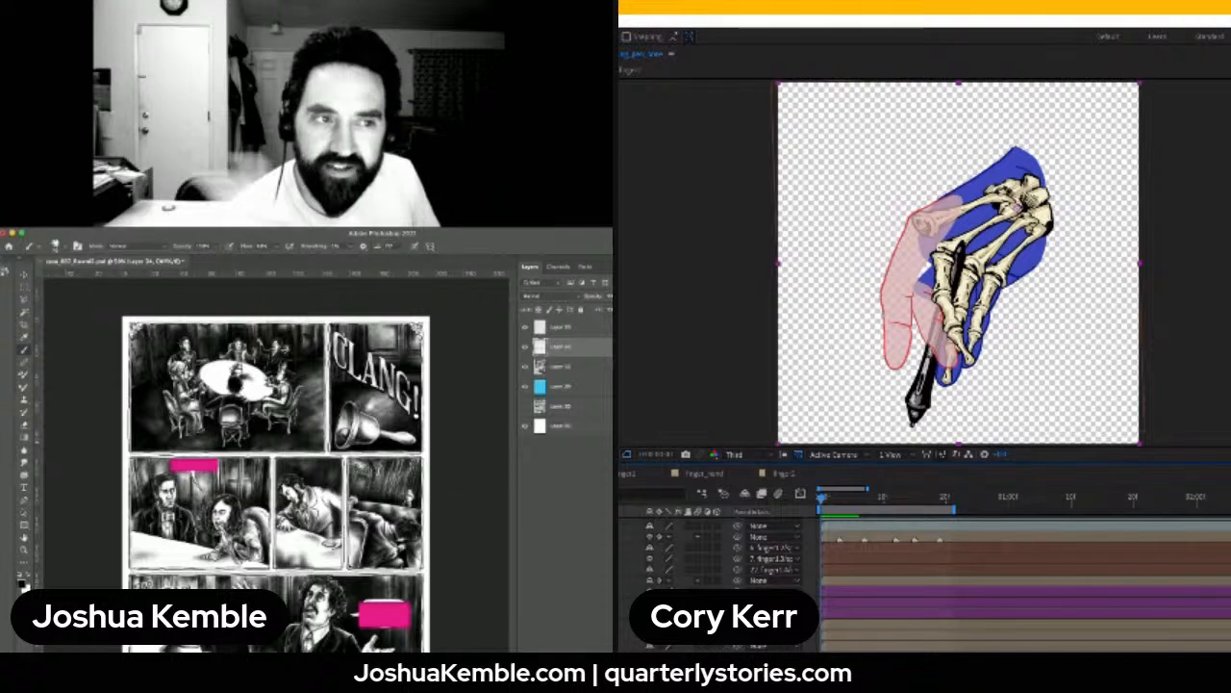
Select the three purple second finger bone layers and reveal their Rotation property at frame 0
{"action": "scroll", "coordinate": [923, 583], "scroll_direction": "up", "scroll_amount": 1}
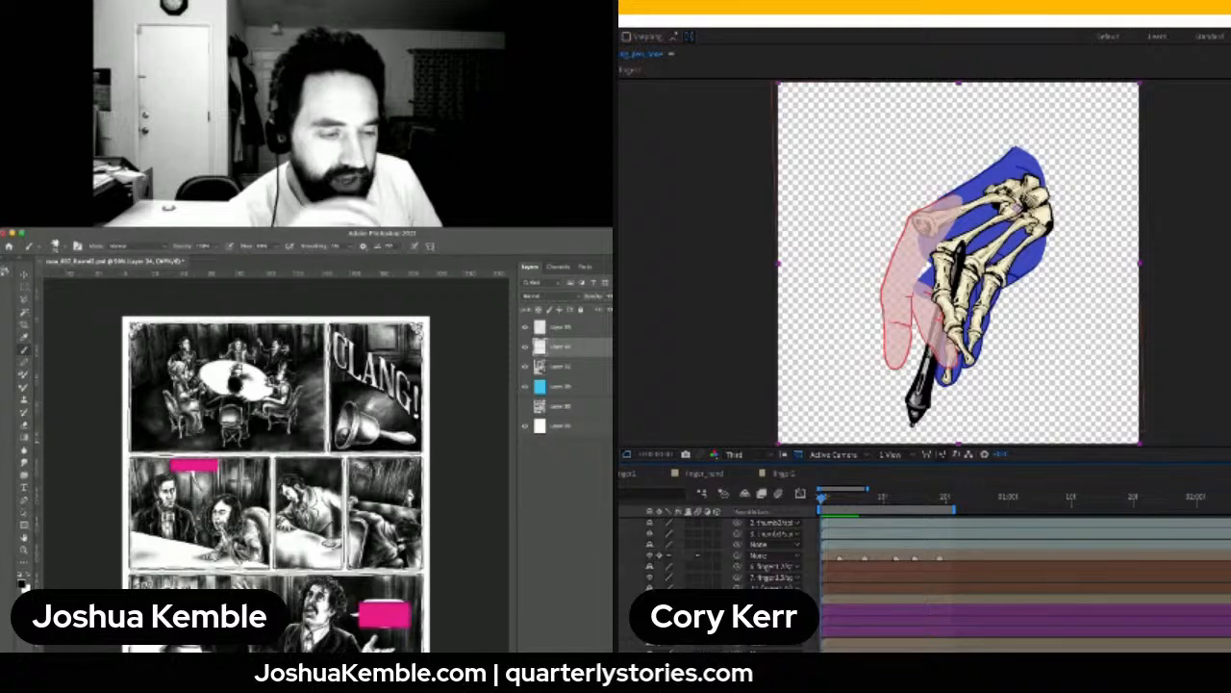
{"action": "scroll", "coordinate": [926, 583], "scroll_direction": "down", "scroll_amount": 5}
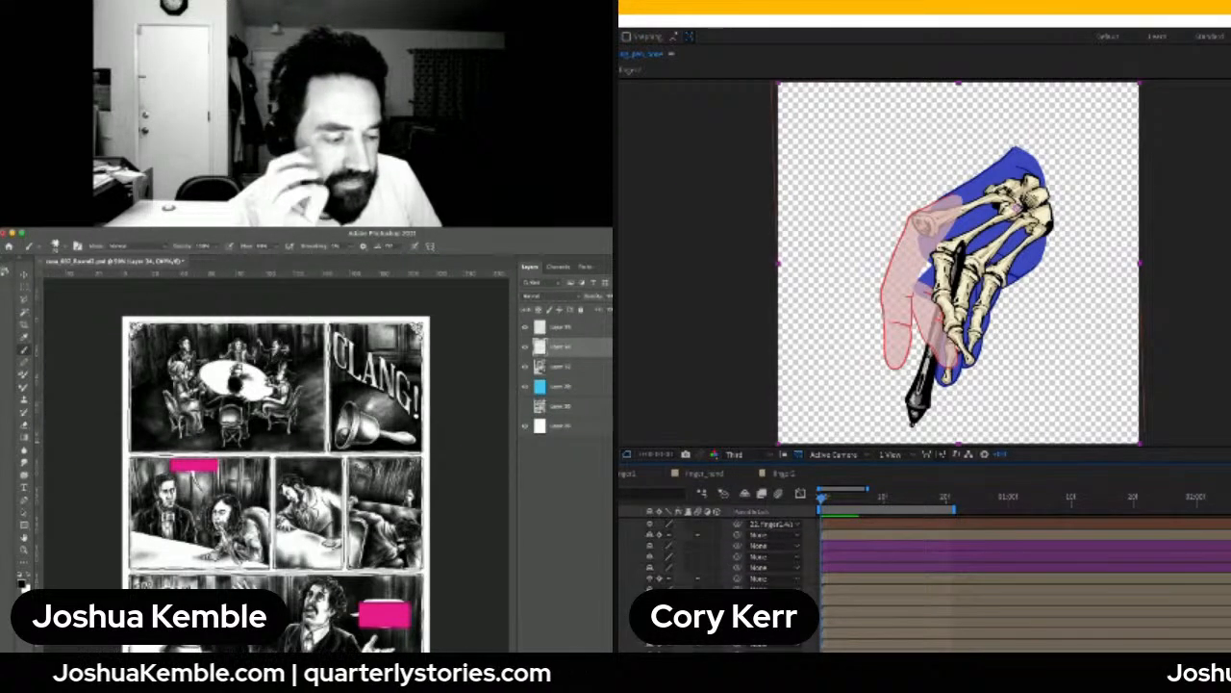
{"action": "left_click", "coordinate": [631, 545]}
{"action": "left_click", "coordinate": [631, 568], "text": "shift"}
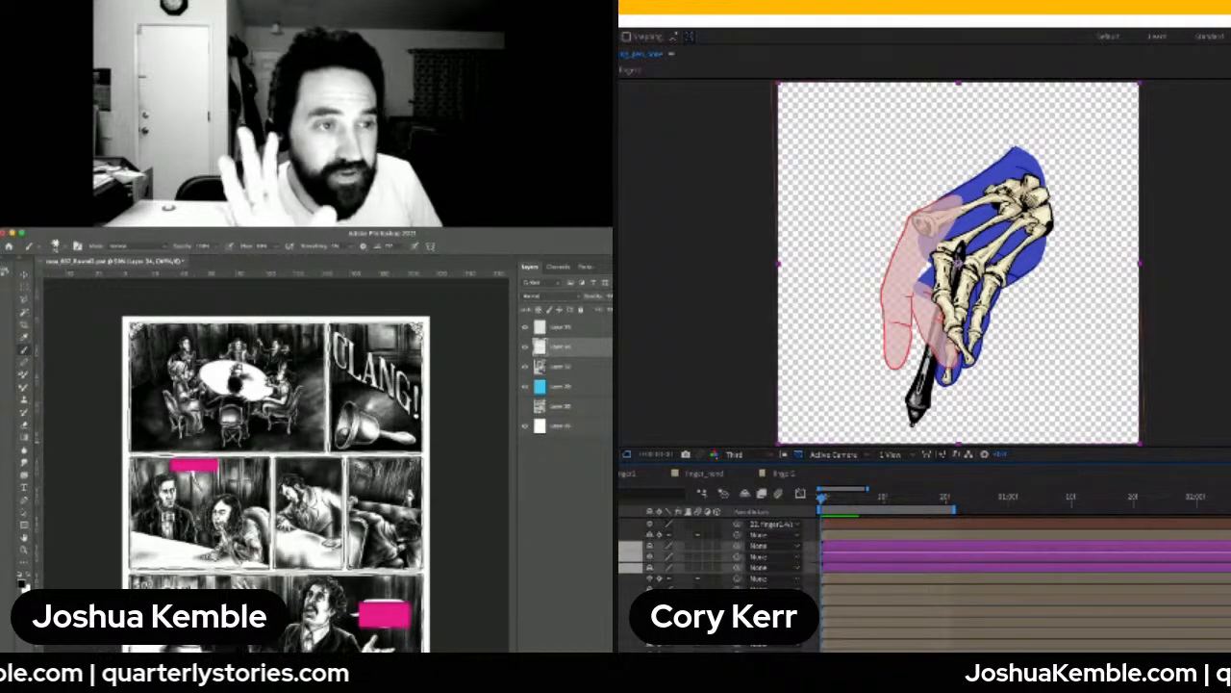
{"action": "key", "text": "r"}
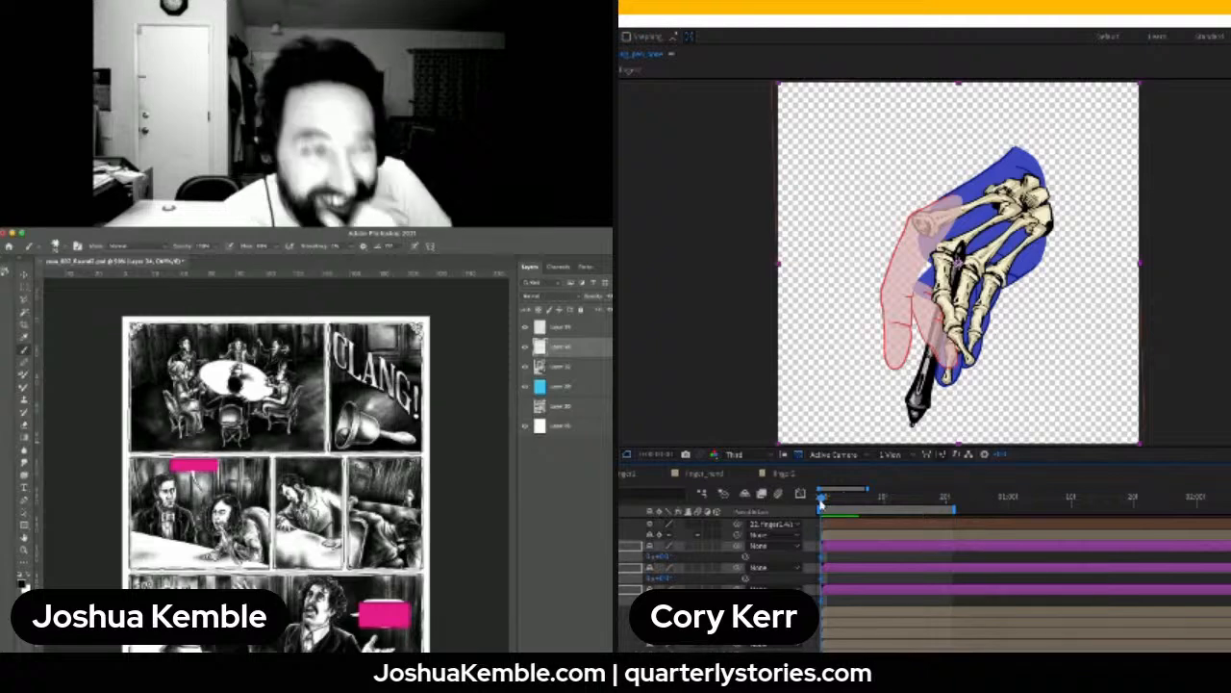
{"action": "mouse_move", "coordinate": [823, 505]}
{"action": "left_mouse_down"}
{"action": "mouse_move", "coordinate": [843, 503]}
{"action": "mouse_move", "coordinate": [818, 501]}
{"action": "left_mouse_up"}
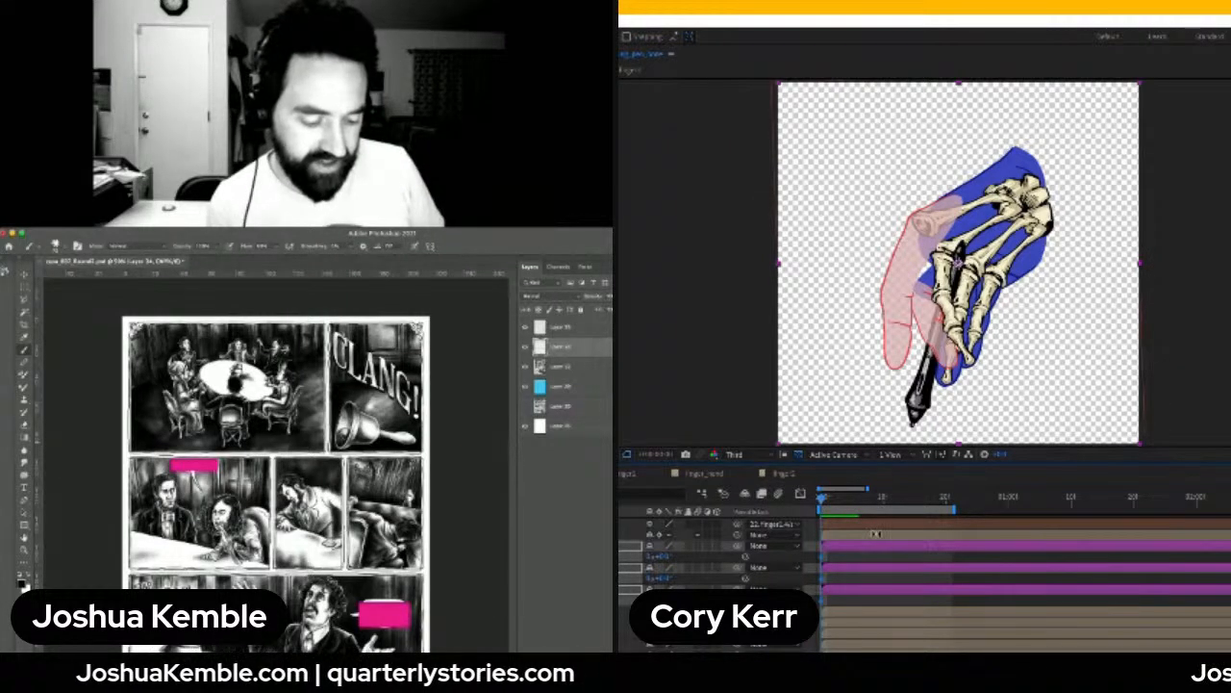
{"action": "scroll", "coordinate": [1157, 563], "scroll_direction": "down", "scroll_amount": 3}
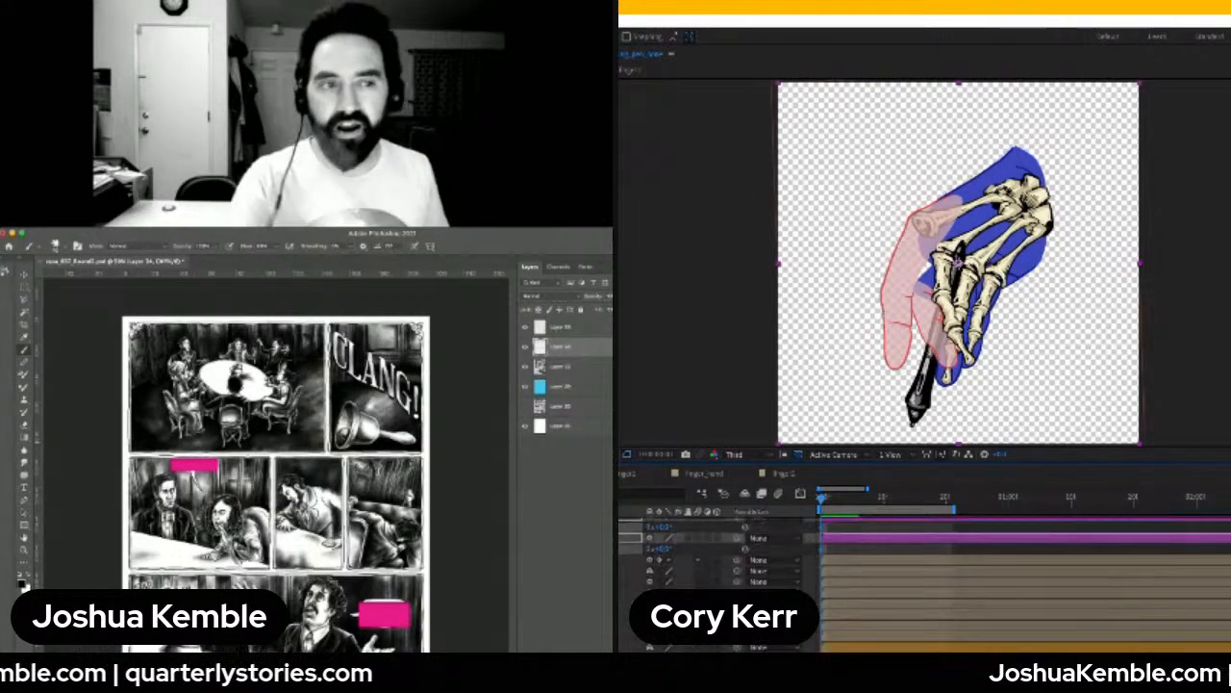
{"action": "scroll", "coordinate": [1020, 567], "scroll_direction": "down", "scroll_amount": 3}
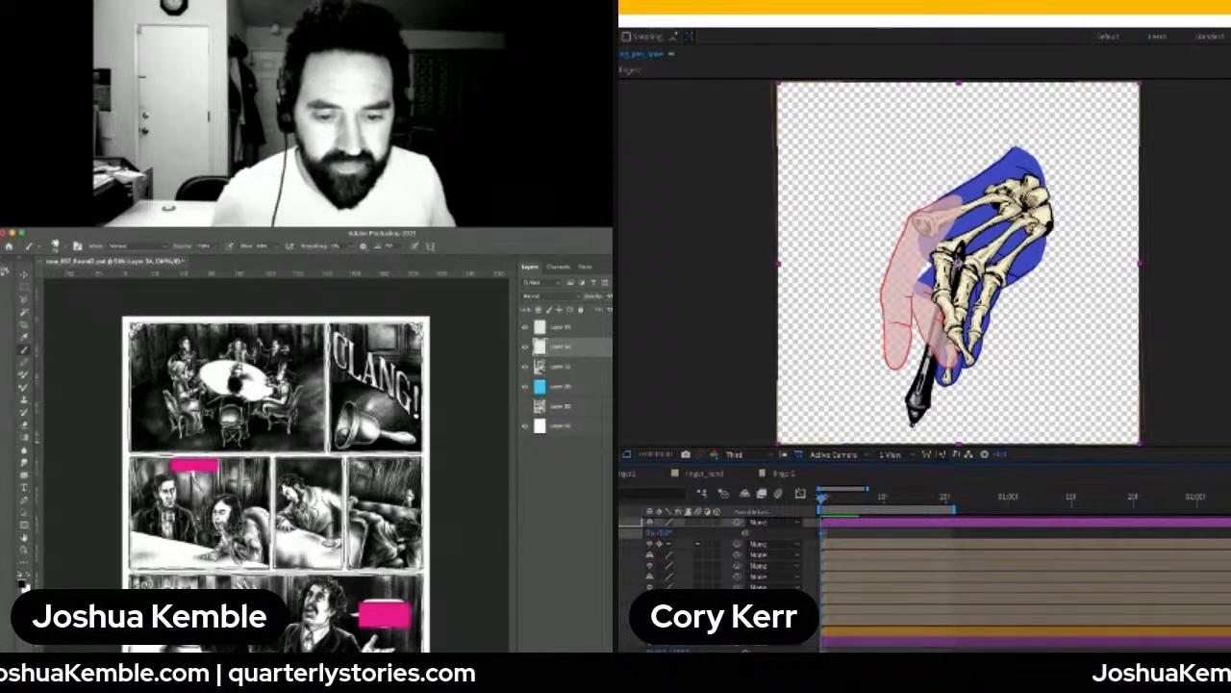
Parent the second finger's three bones in a chain, with the base bone parented to the second finger's hand bone
{"action": "left_click_drag", "start_coordinate": [962, 240], "coordinate": [960, 239]}
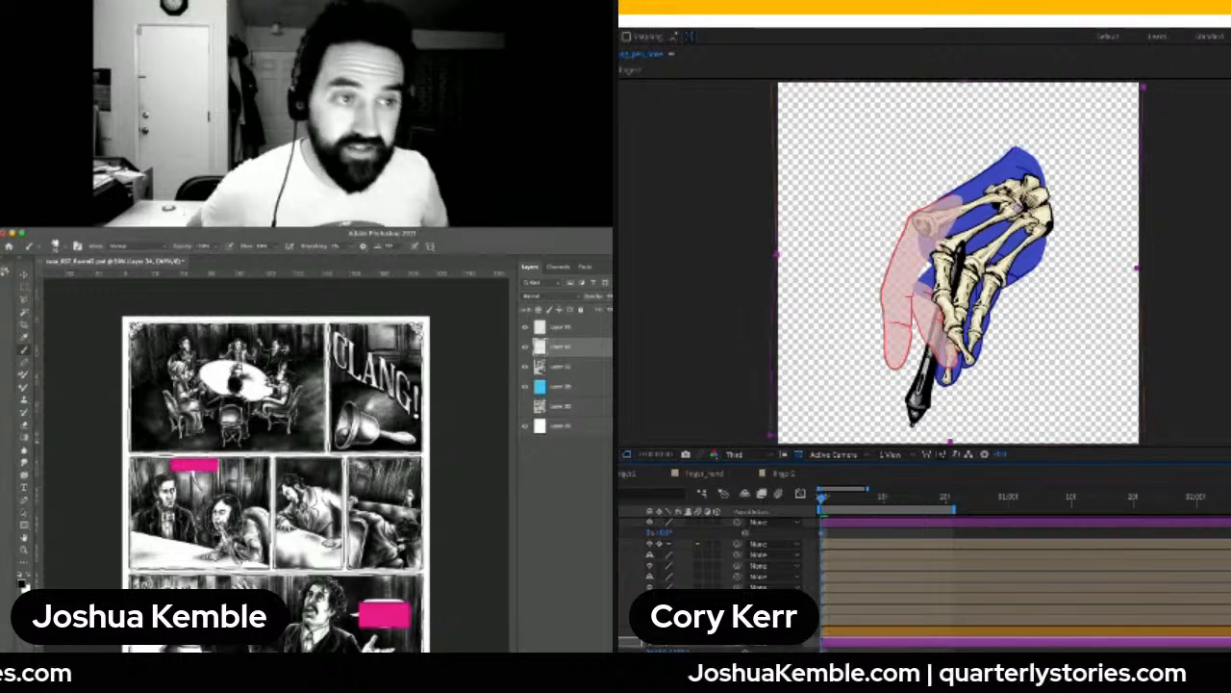
{"action": "key", "text": "ctrl+z"}
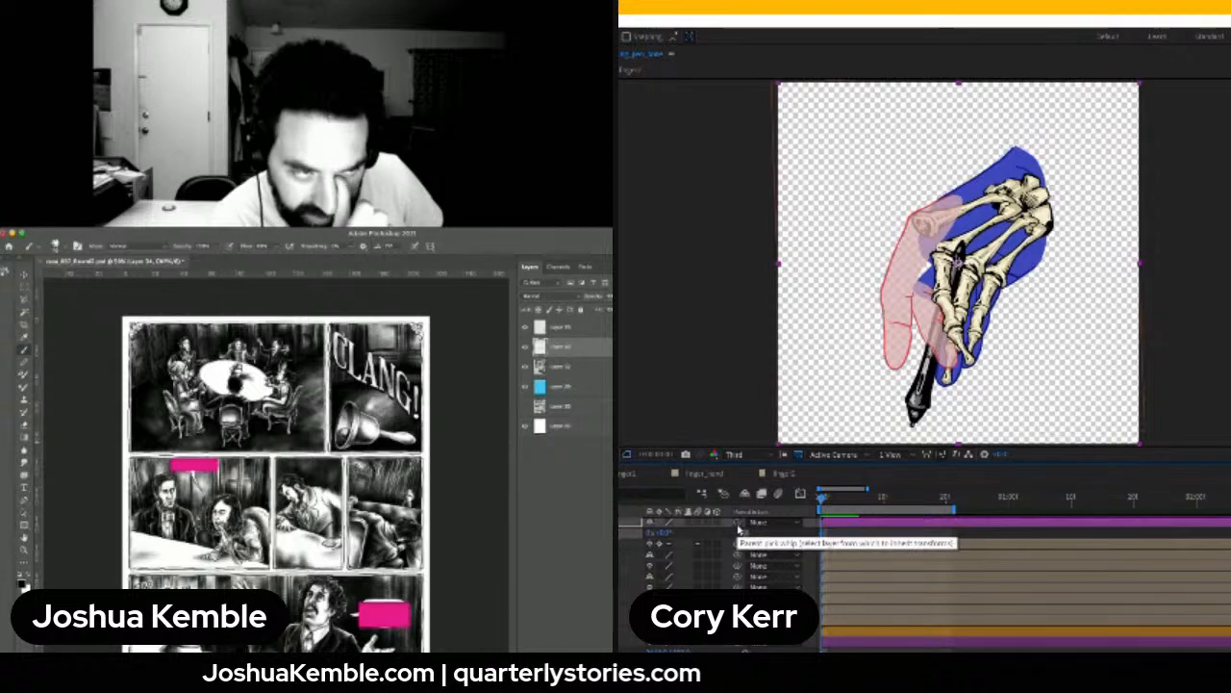
{"action": "left_click_drag", "start_coordinate": [739, 527], "coordinate": [618, 607]}
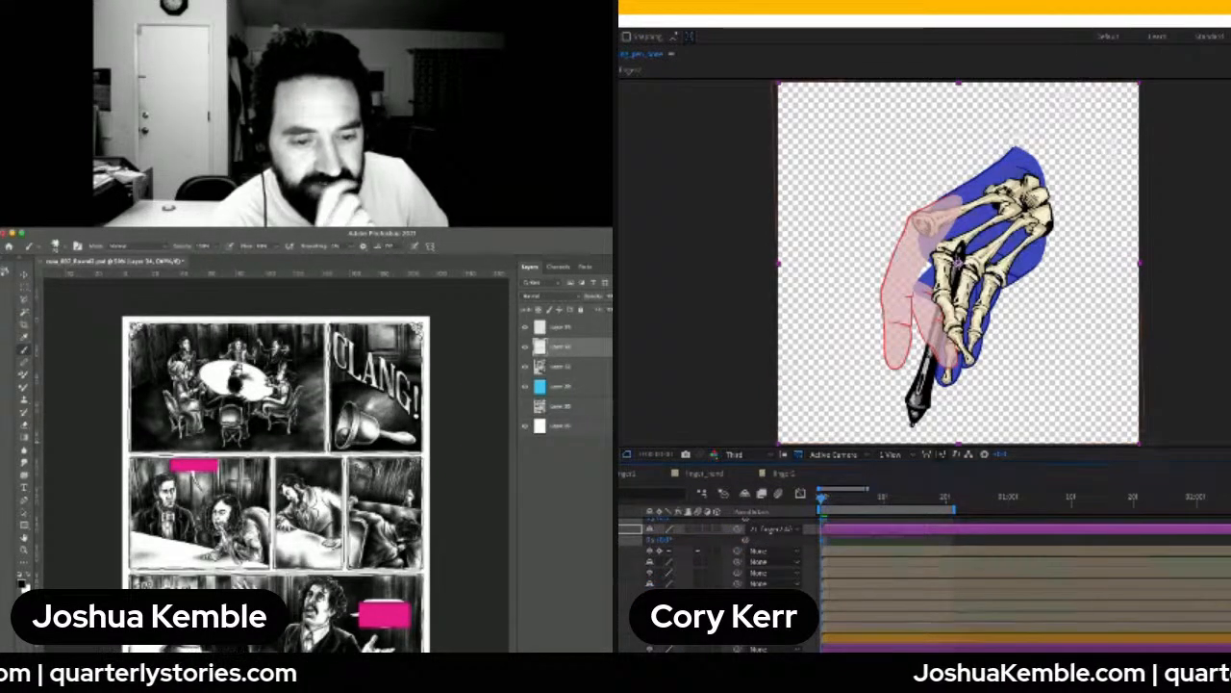
{"action": "scroll", "coordinate": [717, 563], "scroll_direction": "up", "scroll_amount": 4}
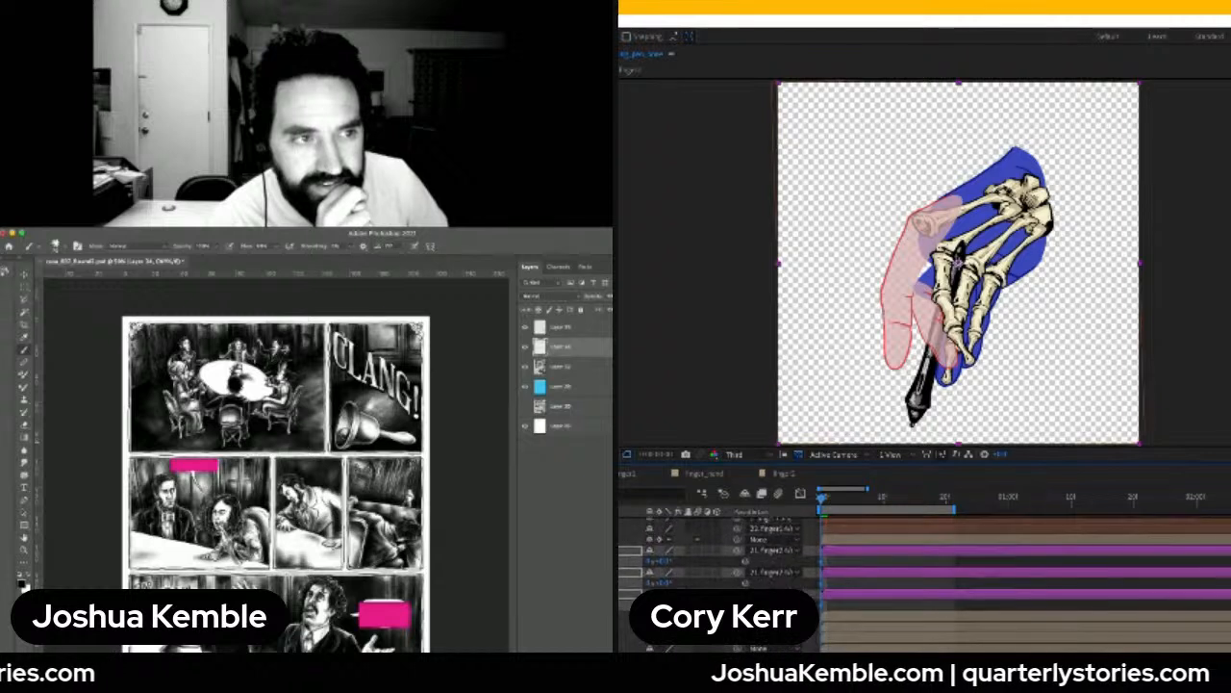
{"action": "key", "text": "ctrl+shift+a"}
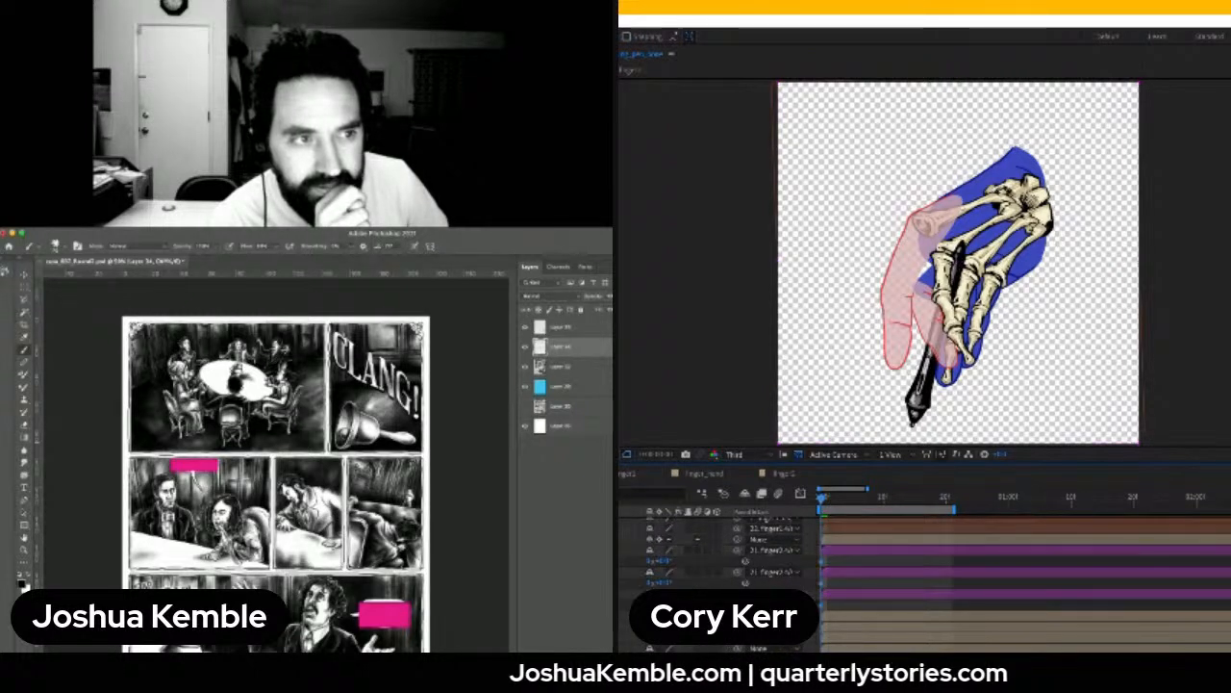
{"action": "left_click_drag", "start_coordinate": [713, 576], "coordinate": [619, 581]}
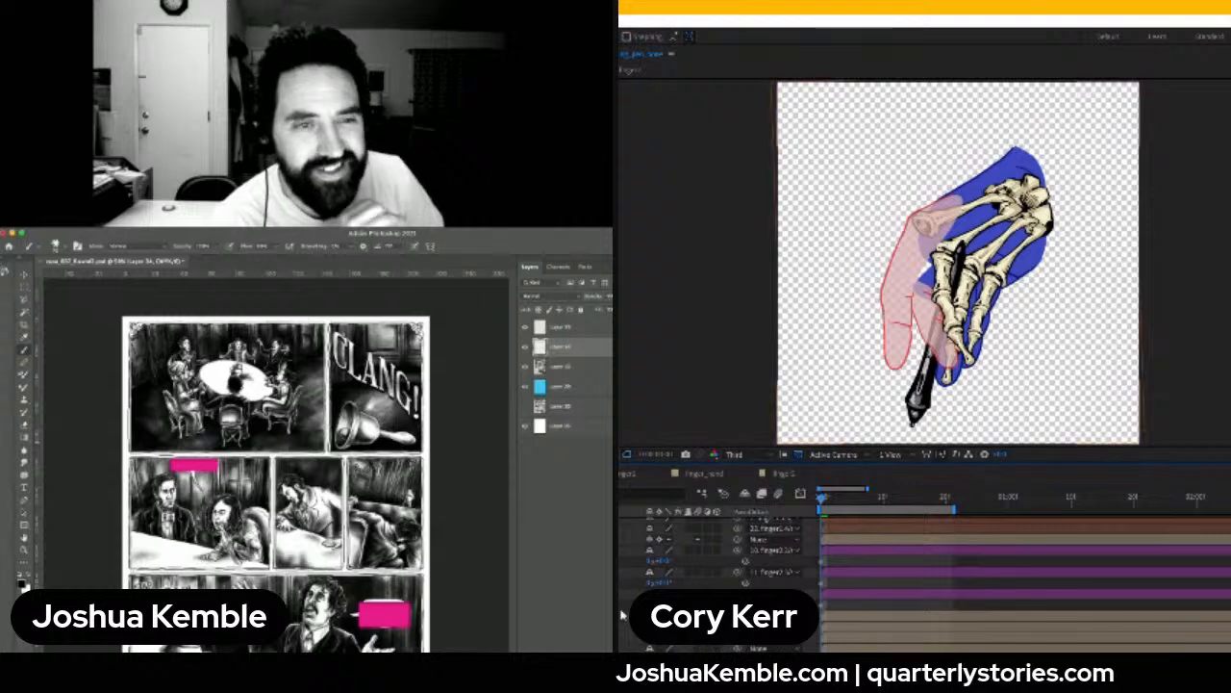
Shift the three second finger bones' Rotation keyframes from frame 0 to frame 3
{"action": "left_click", "coordinate": [620, 594]}
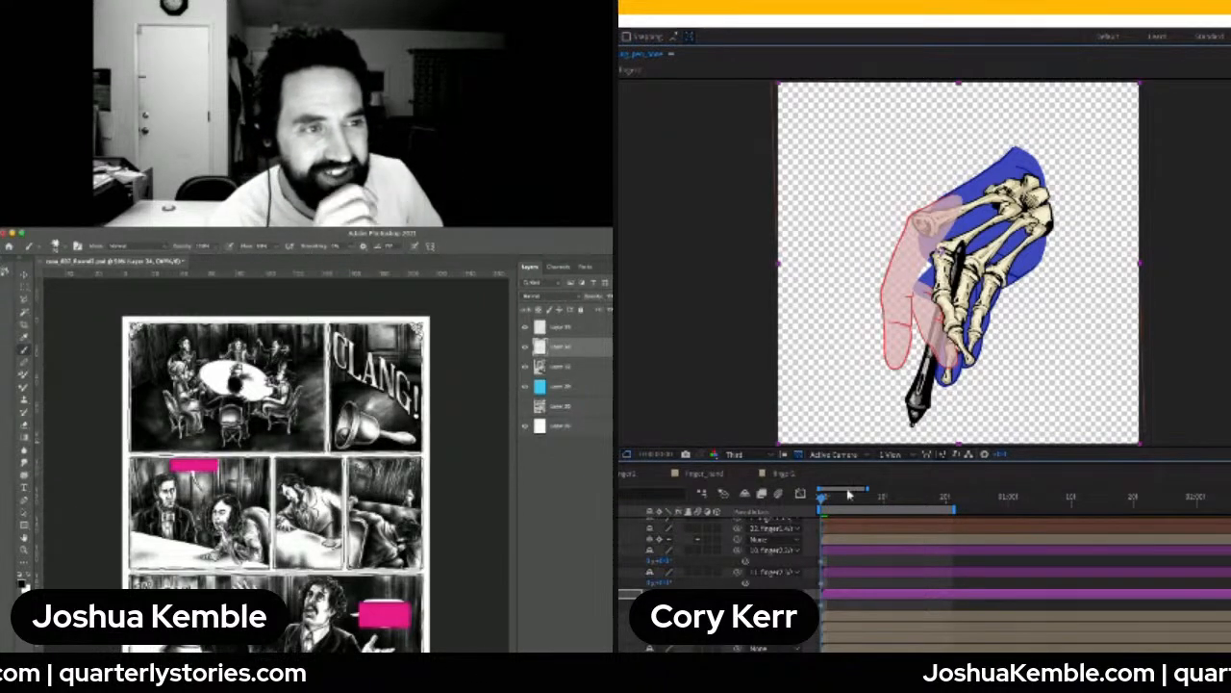
{"action": "left_click", "coordinate": [630, 572]}
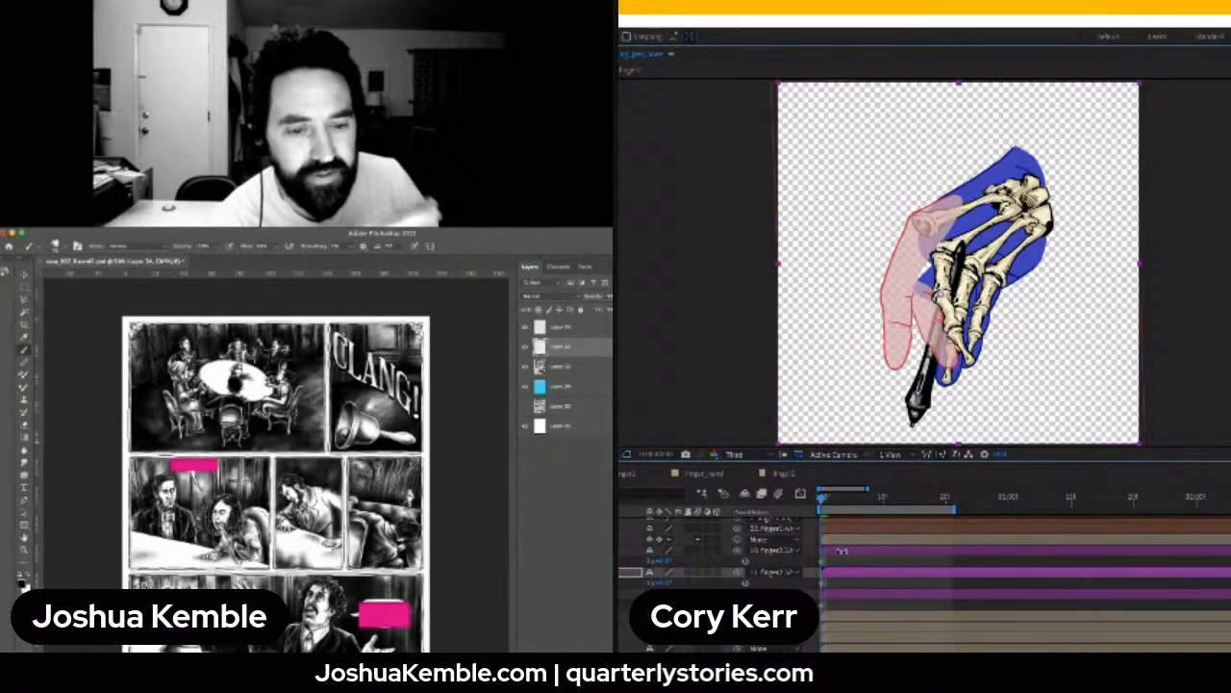
{"action": "left_click", "coordinate": [840, 550]}
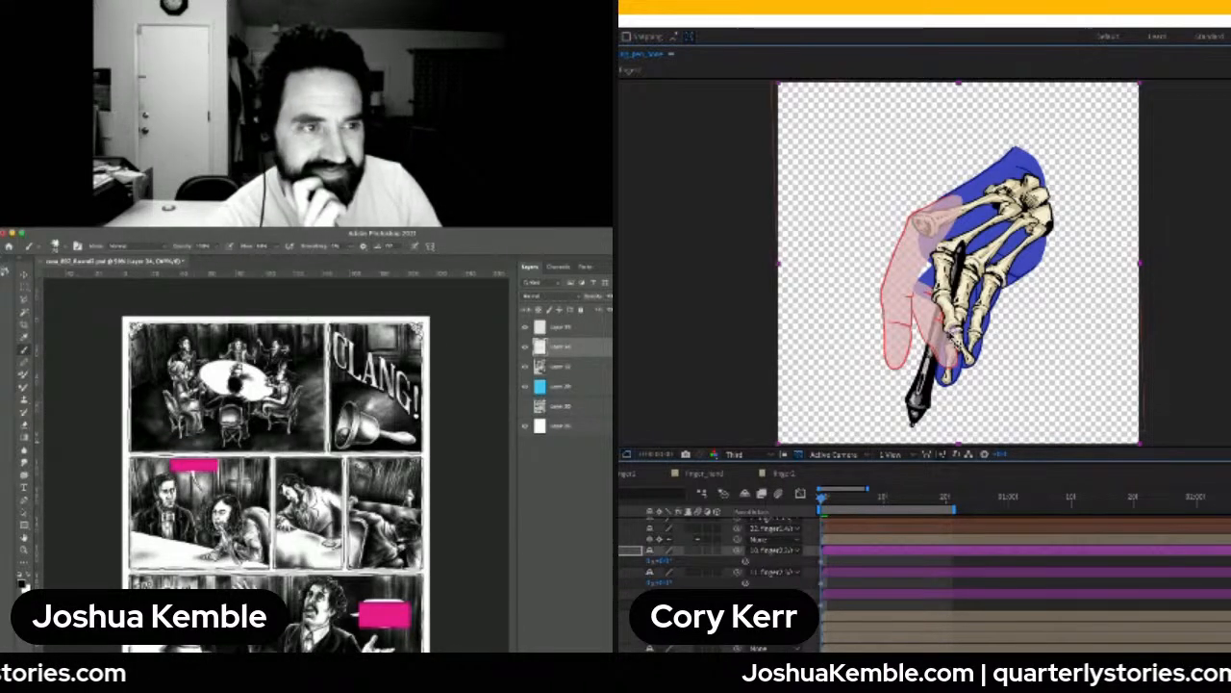
{"action": "left_click_drag", "start_coordinate": [822, 502], "coordinate": [841, 506]}
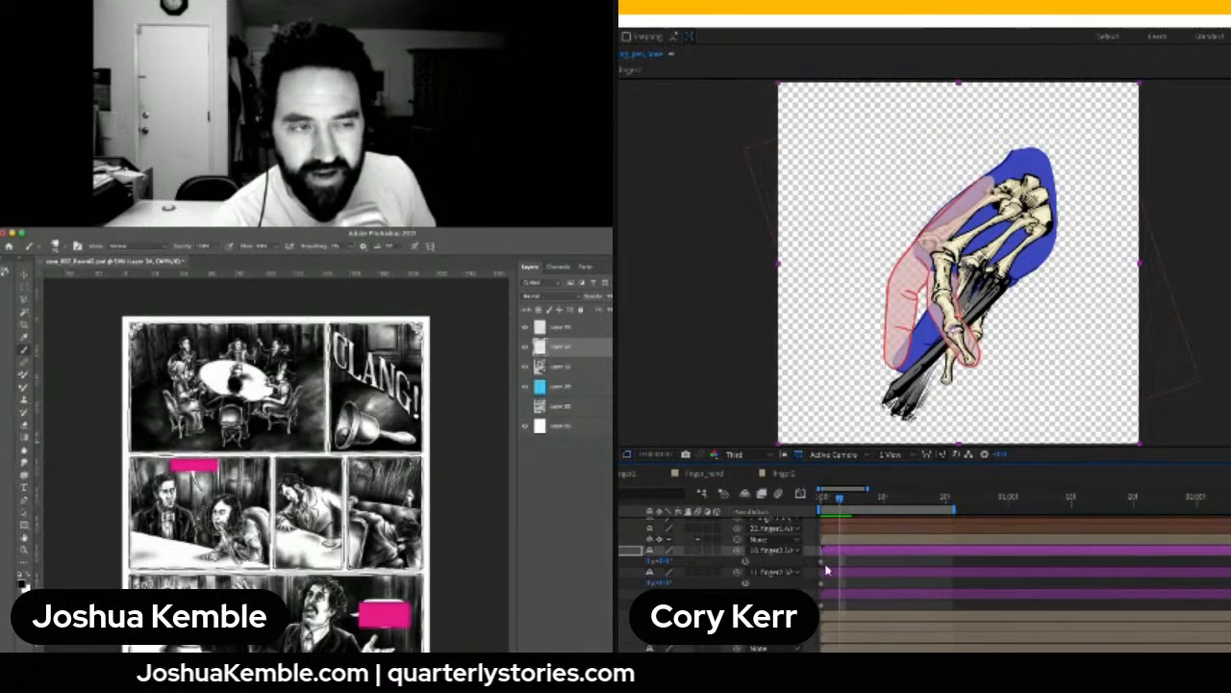
{"action": "mouse_move", "coordinate": [826, 559]}
{"action": "left_mouse_down"}
{"action": "mouse_move", "coordinate": [820, 608]}
{"action": "mouse_move", "coordinate": [839, 606]}
{"action": "left_mouse_up"}
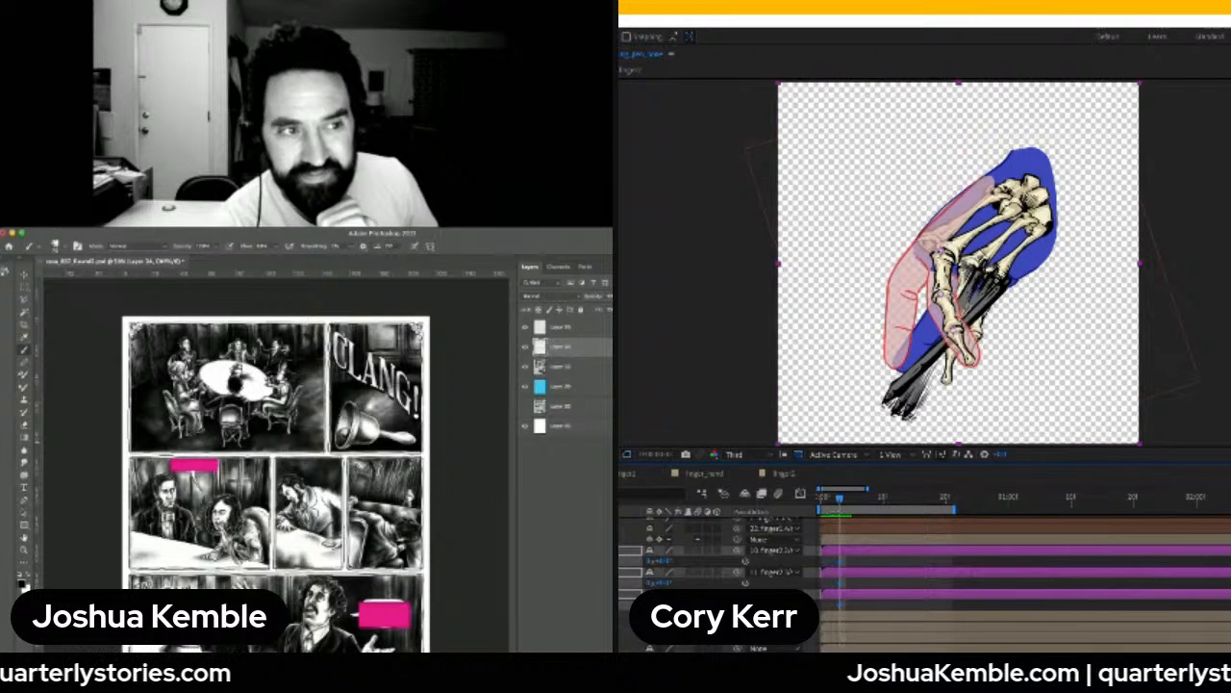
At frame 1, keyframe the second finger's three bone rotations so the finger bends outward around the pen
{"action": "left_click", "coordinate": [834, 499]}
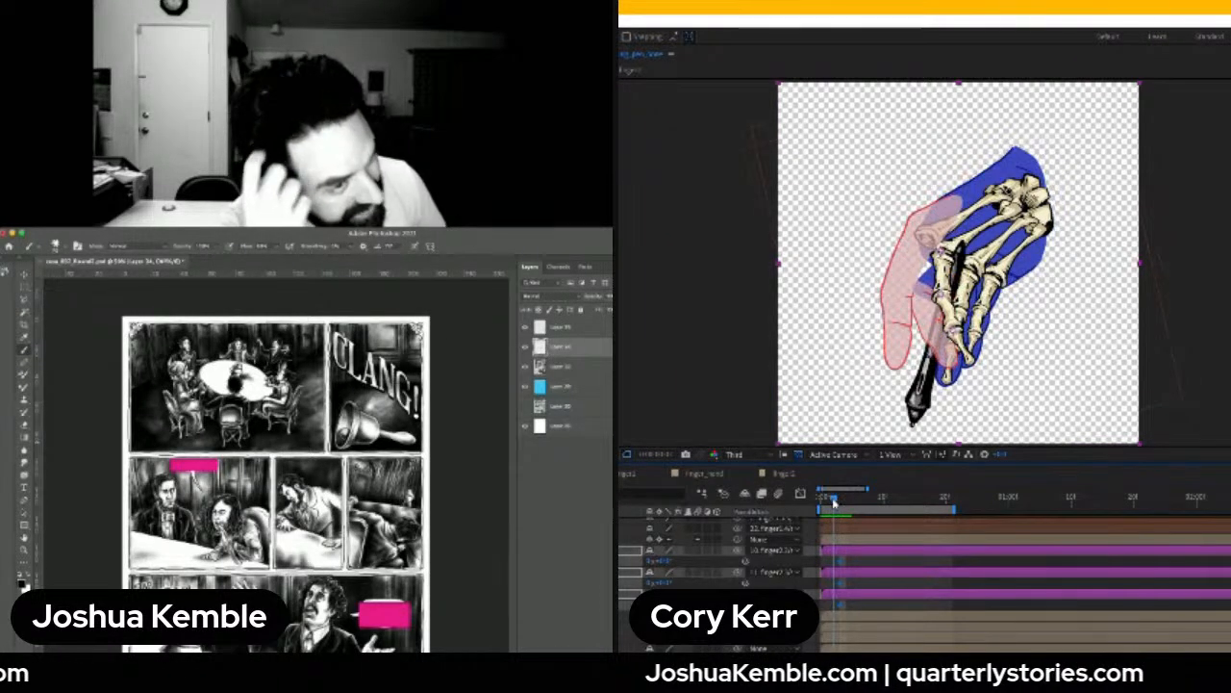
{"action": "left_click_drag", "start_coordinate": [832, 505], "coordinate": [825, 504]}
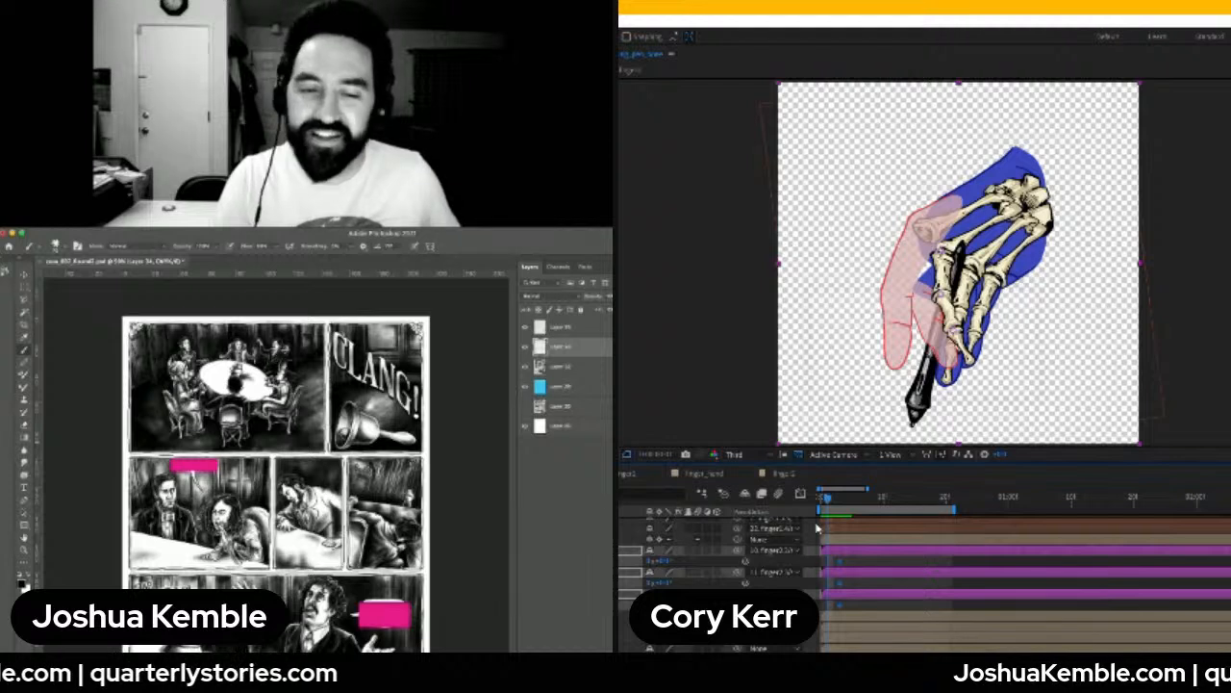
{"action": "left_click", "coordinate": [862, 569]}
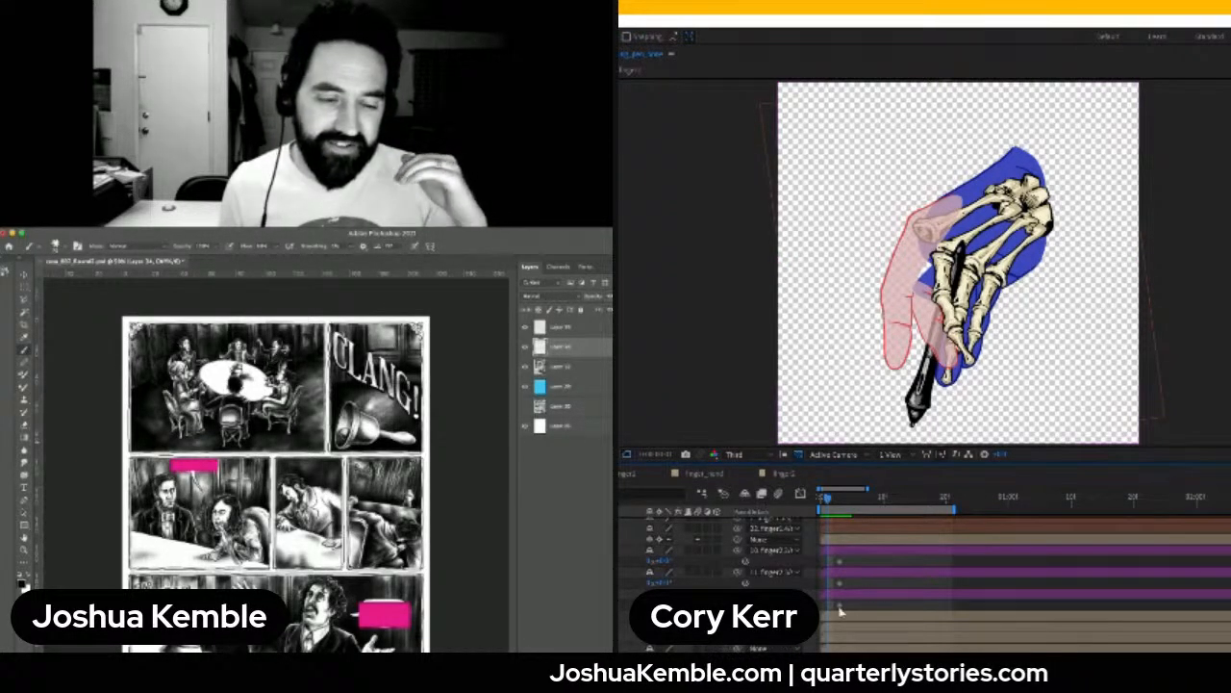
{"action": "left_click_drag", "start_coordinate": [660, 605], "coordinate": [660, 561]}
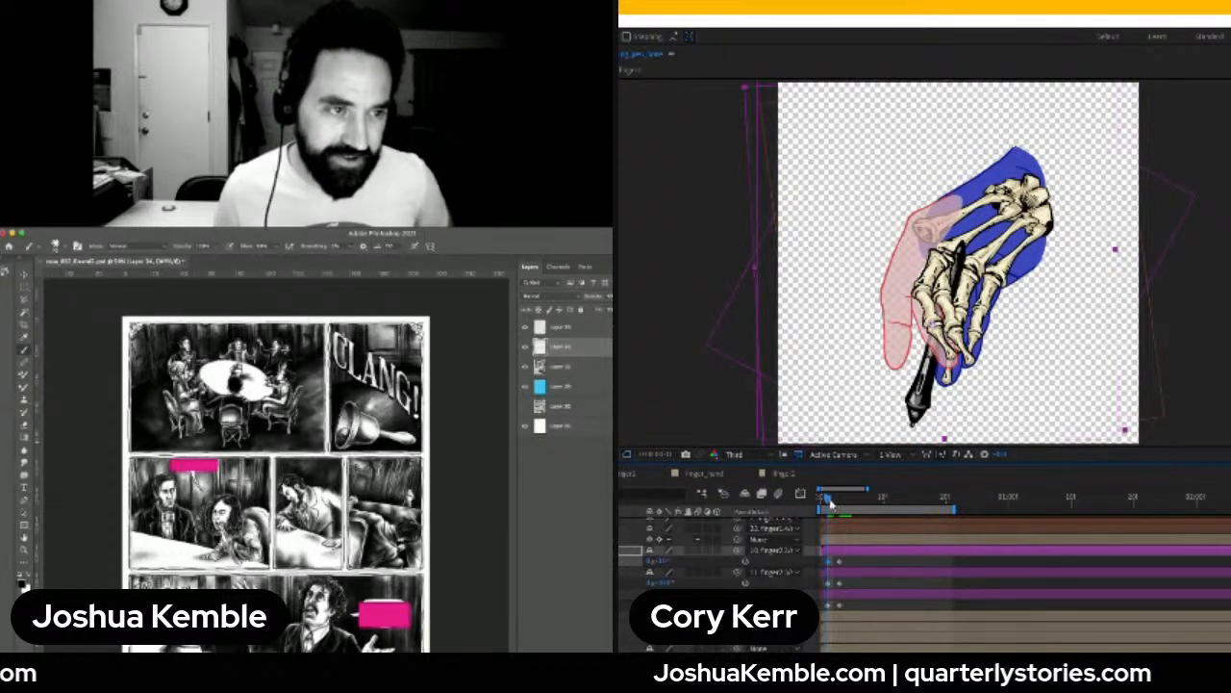
At frame 6, rotate the second finger's base and middle bones to follow the guide shape
{"action": "left_click_drag", "start_coordinate": [831, 502], "coordinate": [861, 505]}
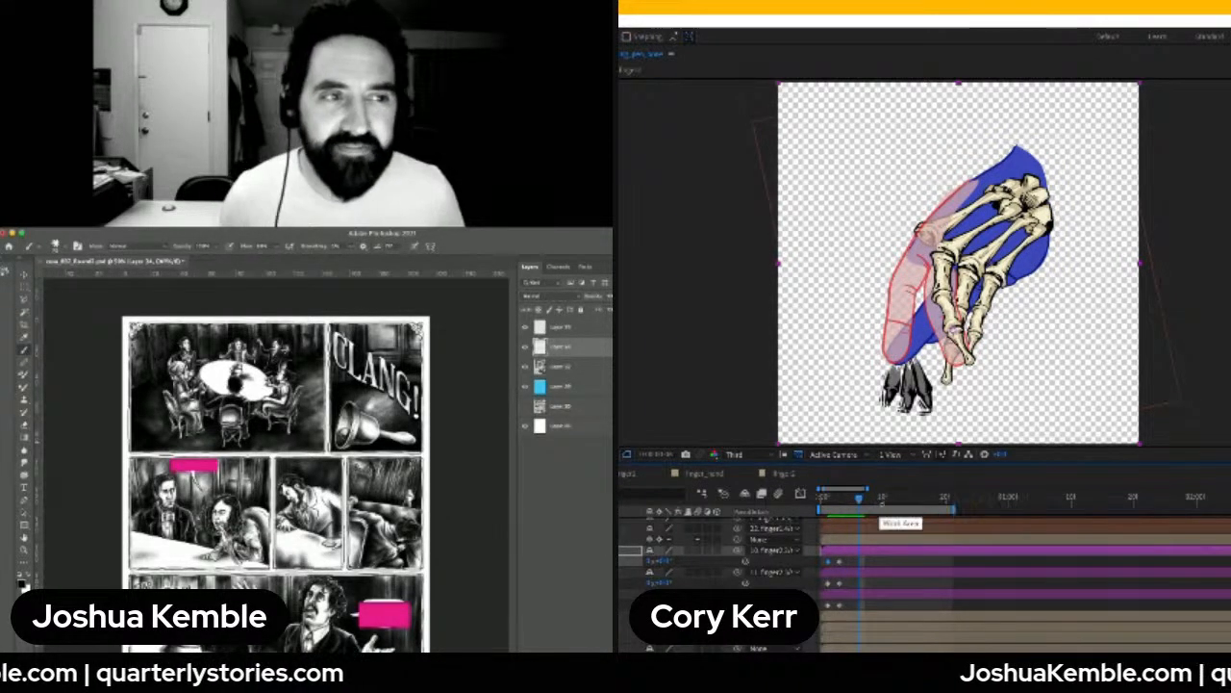
{"action": "left_click_drag", "start_coordinate": [659, 605], "coordinate": [669, 605]}
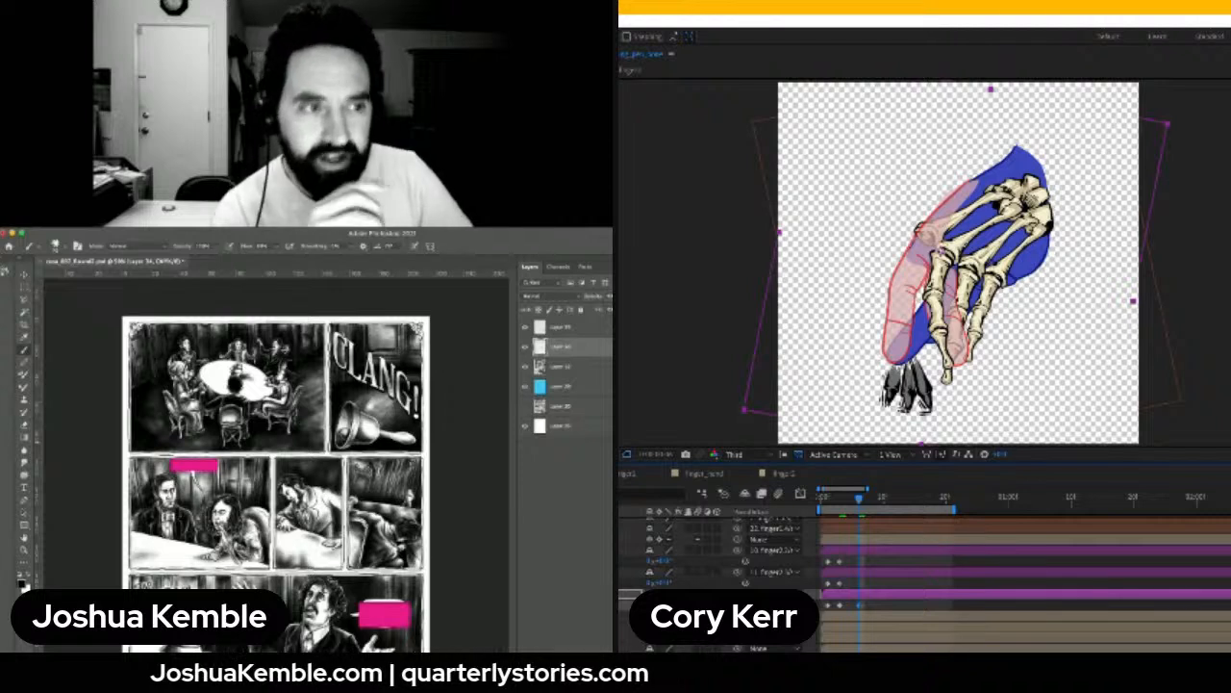
{"action": "left_click_drag", "start_coordinate": [663, 583], "coordinate": [654, 582]}
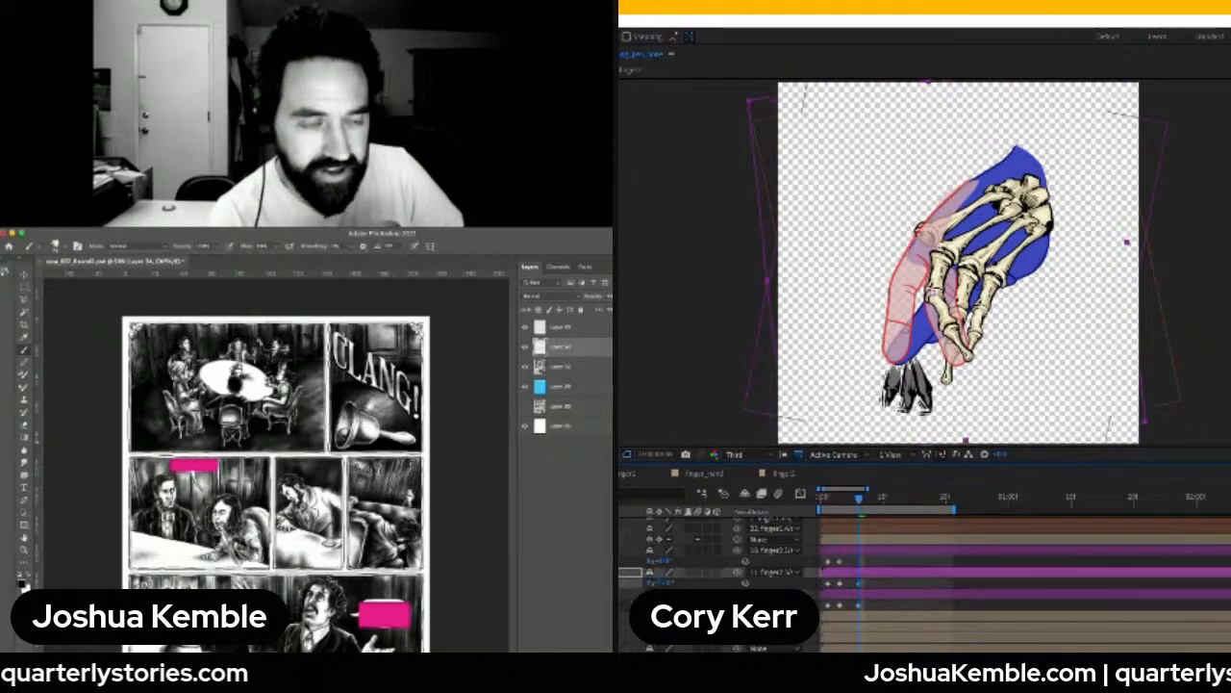
Animate the second finger's middle bone Scale, with a keyframe at frame 3 and a shortened bone at frame 6
{"action": "left_click", "coordinate": [627, 576]}
{"action": "key", "text": "s"}
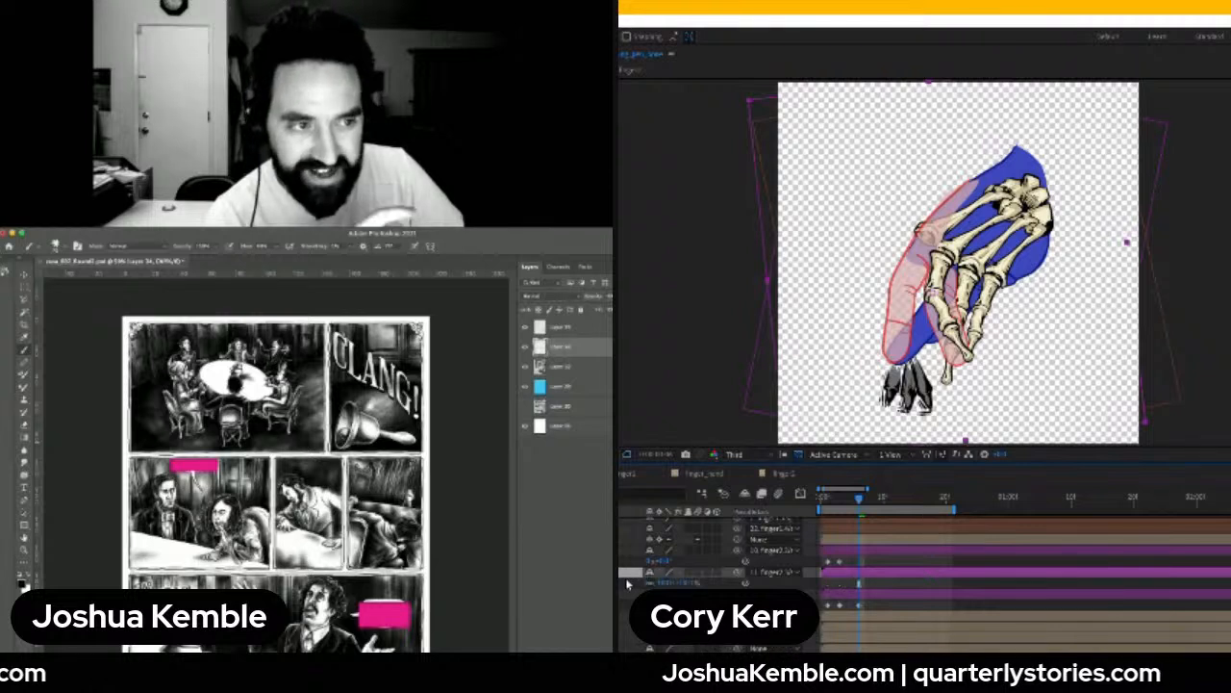
{"action": "left_click", "coordinate": [842, 585]}
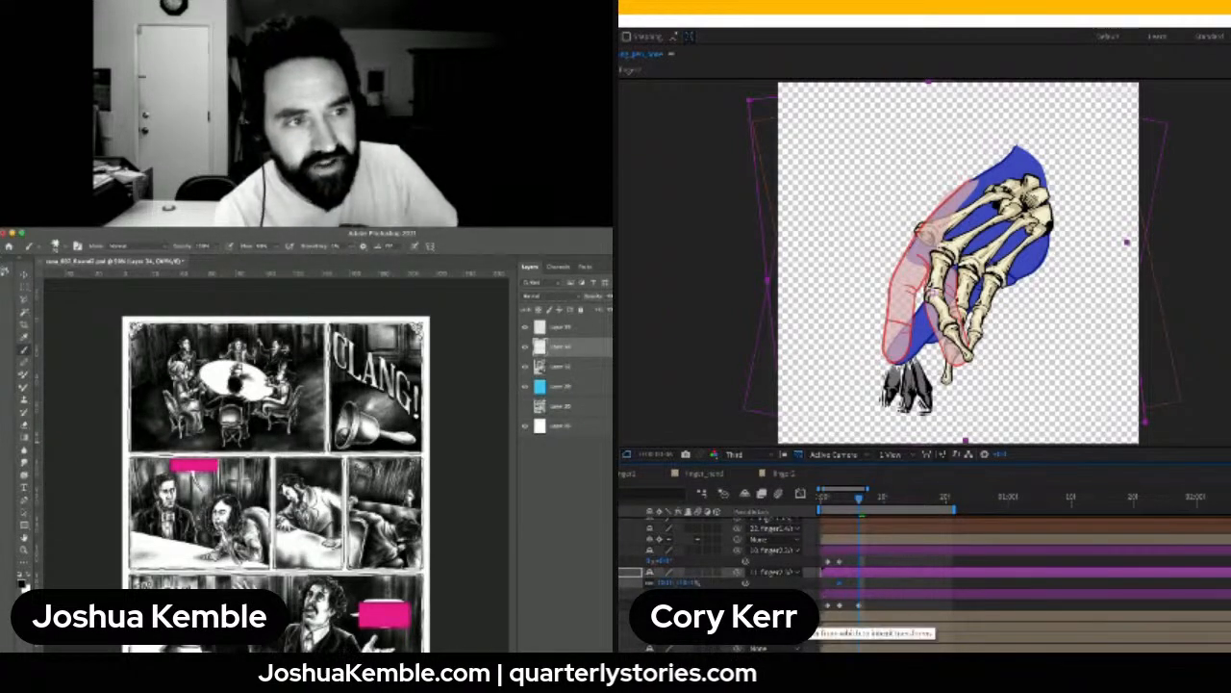
{"action": "left_click_drag", "start_coordinate": [685, 583], "coordinate": [681, 583]}
{"action": "key", "text": "ctrl+z"}
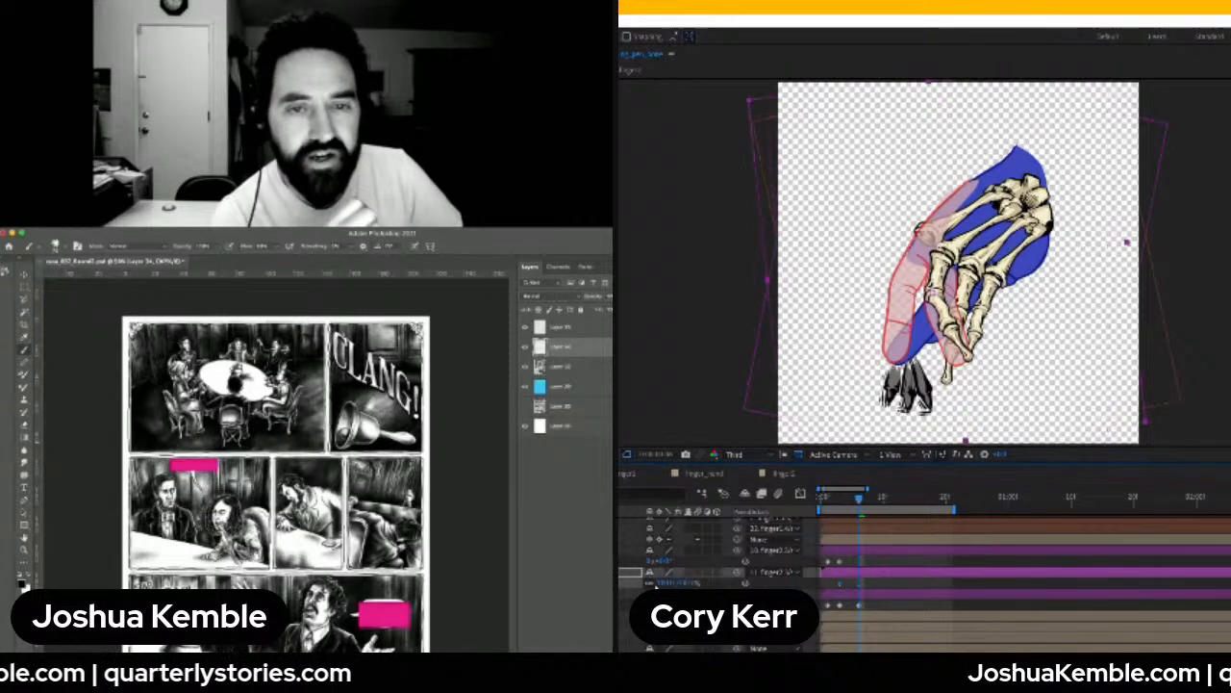
{"action": "left_click_drag", "start_coordinate": [687, 583], "coordinate": [681, 583]}
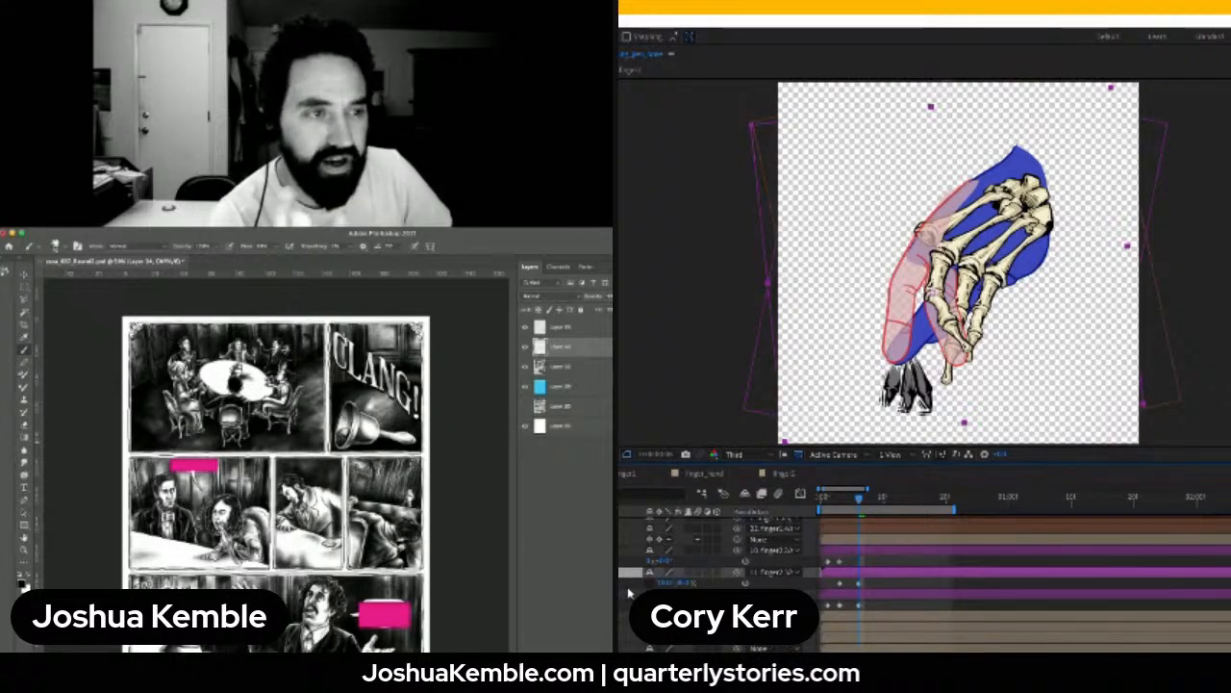
Reveal the middle bone's keyframes and refine the rotations of the second finger's middle and tip bones at frame 6
{"action": "key", "text": "s"}
{"action": "key", "text": "u"}
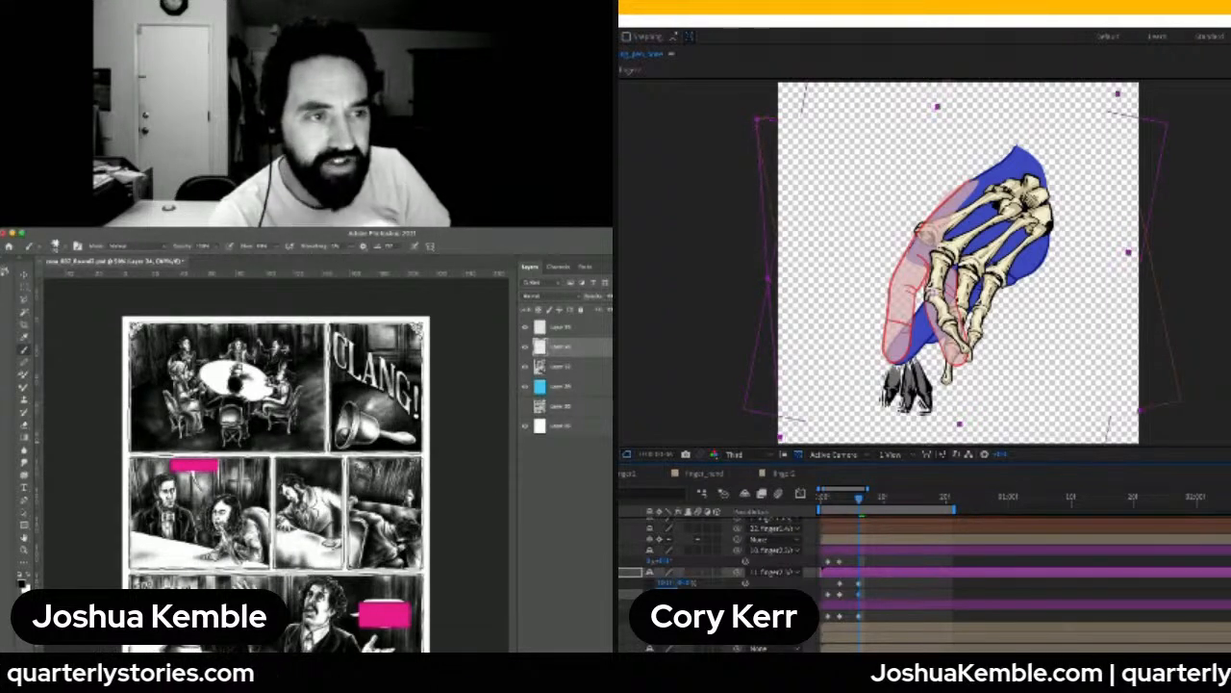
{"action": "left_click", "coordinate": [620, 575]}
{"action": "key", "text": "ctrl+Up"}
{"action": "left_click", "coordinate": [665, 561]}
{"action": "key", "text": "Up"}
{"action": "key", "text": "Up"}
{"action": "key", "text": "Up"}
{"action": "key", "text": "Up"}
{"action": "key", "text": "Up"}
{"action": "key", "text": "Up"}
{"action": "key", "text": "Up"}
{"action": "key", "text": "Up"}
{"action": "key", "text": "Up"}
{"action": "key", "text": "Up"}
{"action": "key", "text": "Up"}
{"action": "key", "text": "Up"}
{"action": "key", "text": "Up"}
{"action": "key", "text": "Up"}
{"action": "key", "text": "Up"}
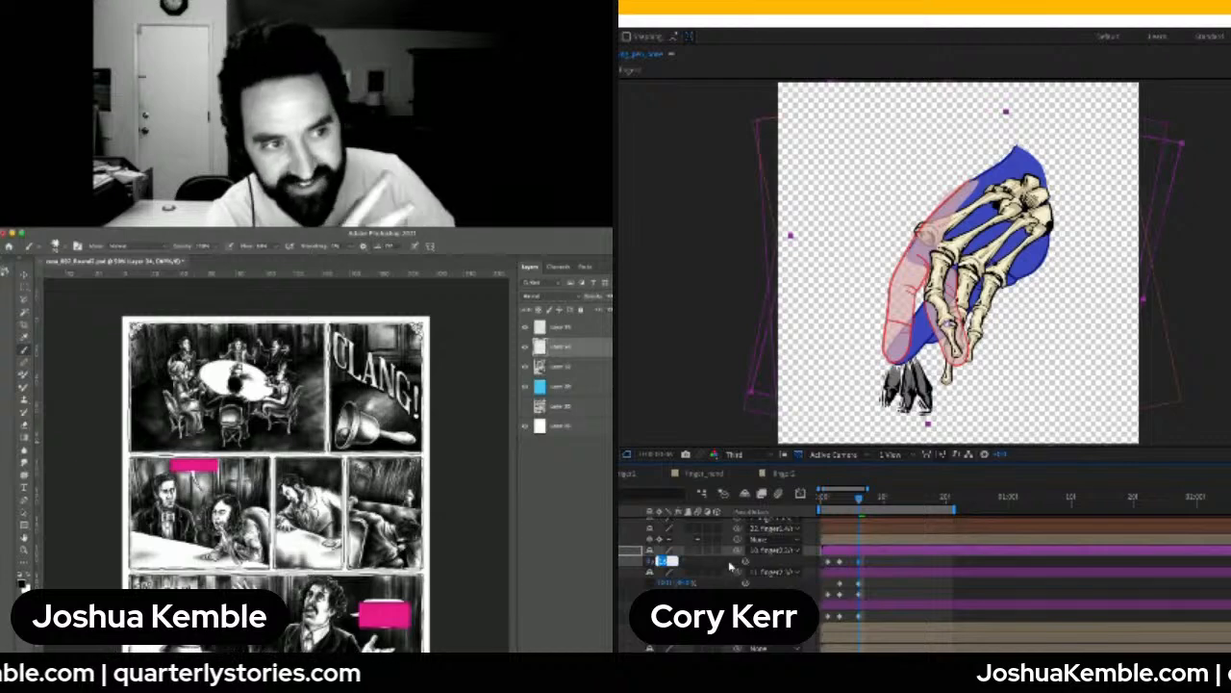
Rotate the second finger's hand bone slightly at frame 3 and check the pose at frame 6
{"action": "left_click_drag", "start_coordinate": [860, 503], "coordinate": [822, 507]}
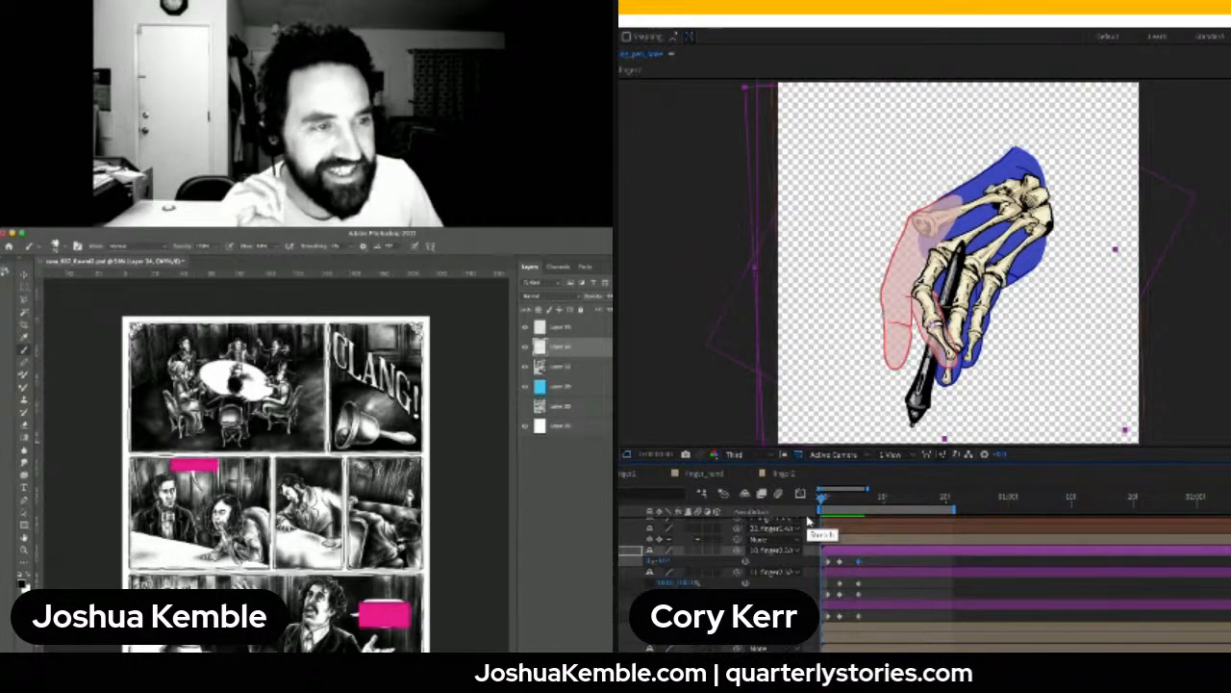
{"action": "scroll", "coordinate": [979, 573], "scroll_direction": "down", "scroll_amount": 5}
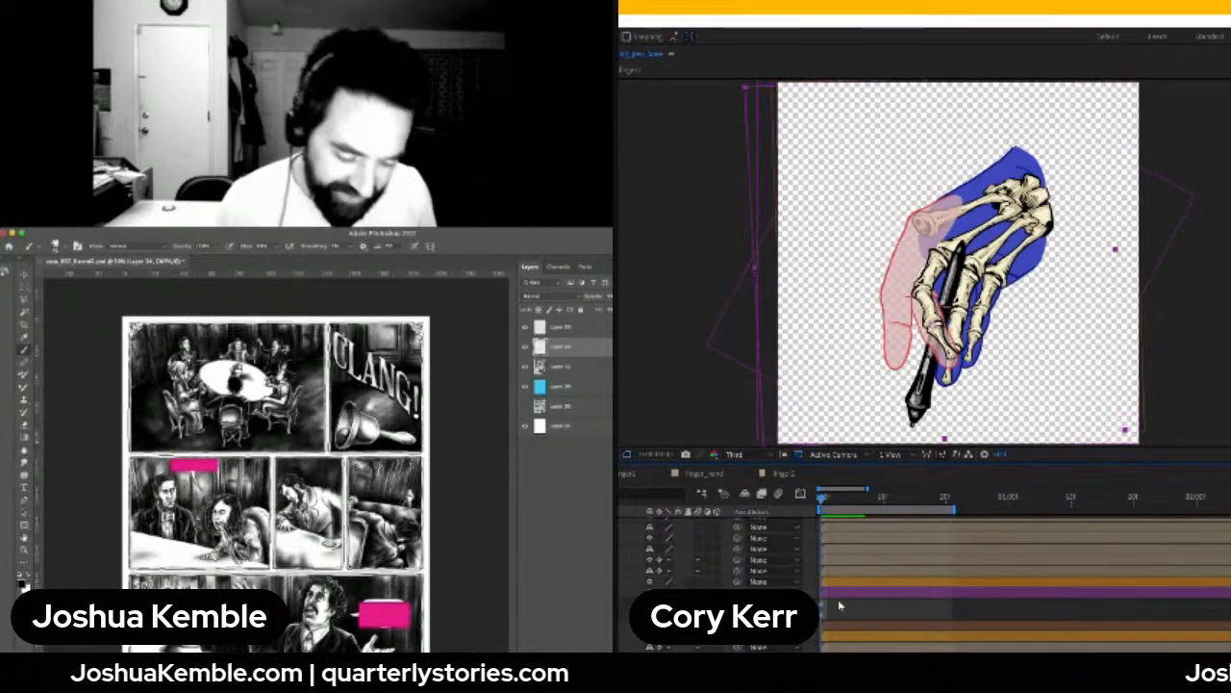
{"action": "left_click_drag", "start_coordinate": [821, 504], "coordinate": [840, 504]}
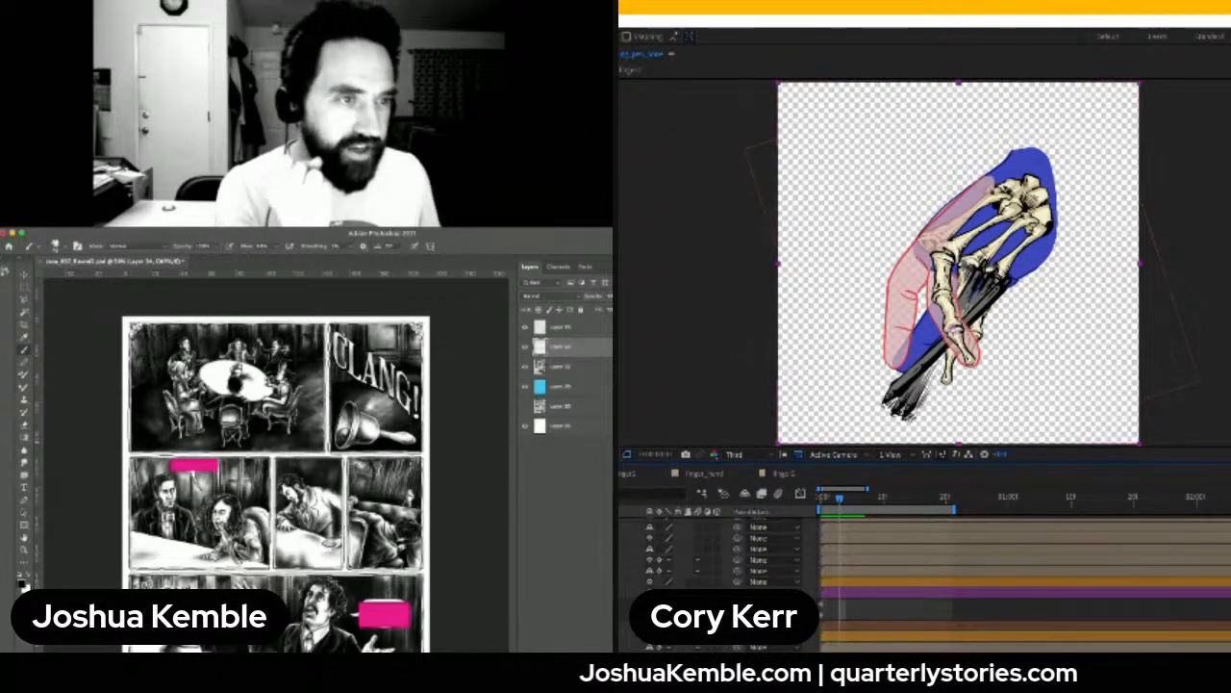
{"action": "left_click_drag", "start_coordinate": [668, 613], "coordinate": [664, 614]}
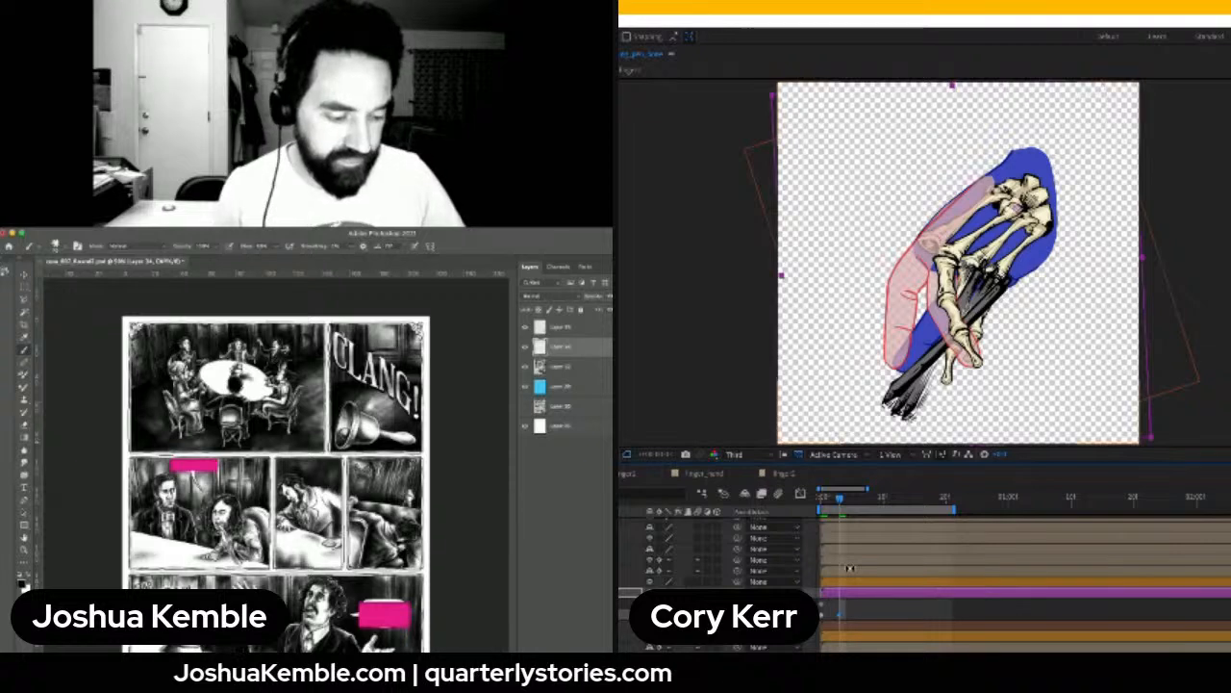
{"action": "mouse_move", "coordinate": [840, 503]}
{"action": "left_mouse_down"}
{"action": "mouse_move", "coordinate": [820, 500]}
{"action": "mouse_move", "coordinate": [861, 507]}
{"action": "left_mouse_up"}
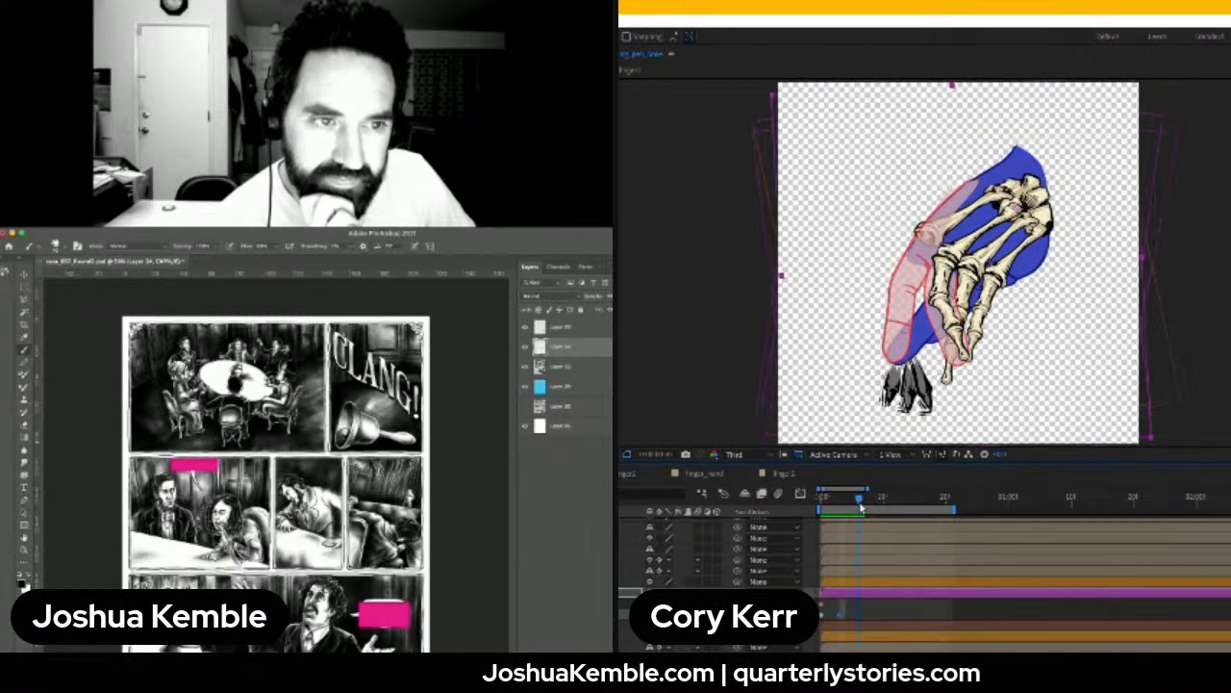